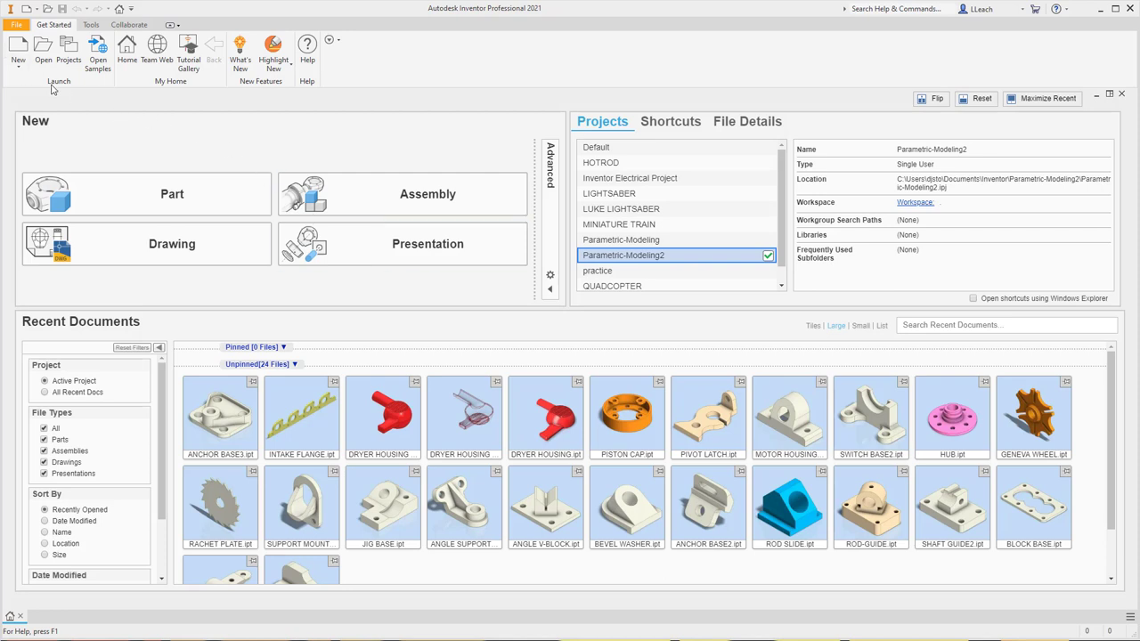
Create a new part from the English Standard (in).ipt template
{"action": "left_click", "coordinate": [18, 66]}
{"action": "left_click", "coordinate": [34, 87]}
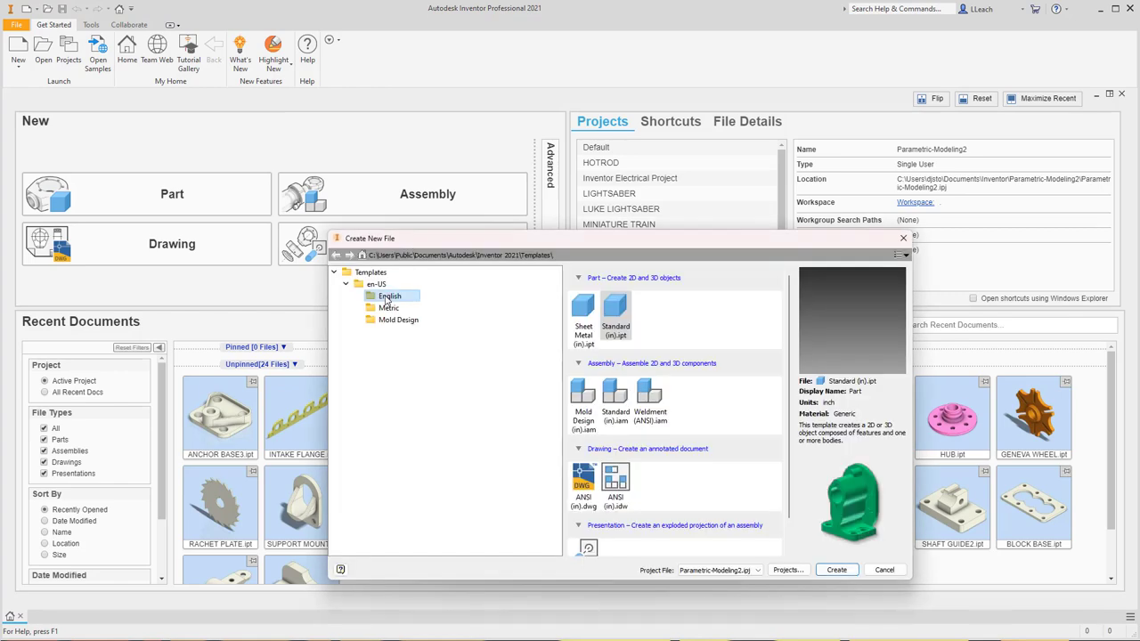
{"action": "left_click", "coordinate": [836, 570]}
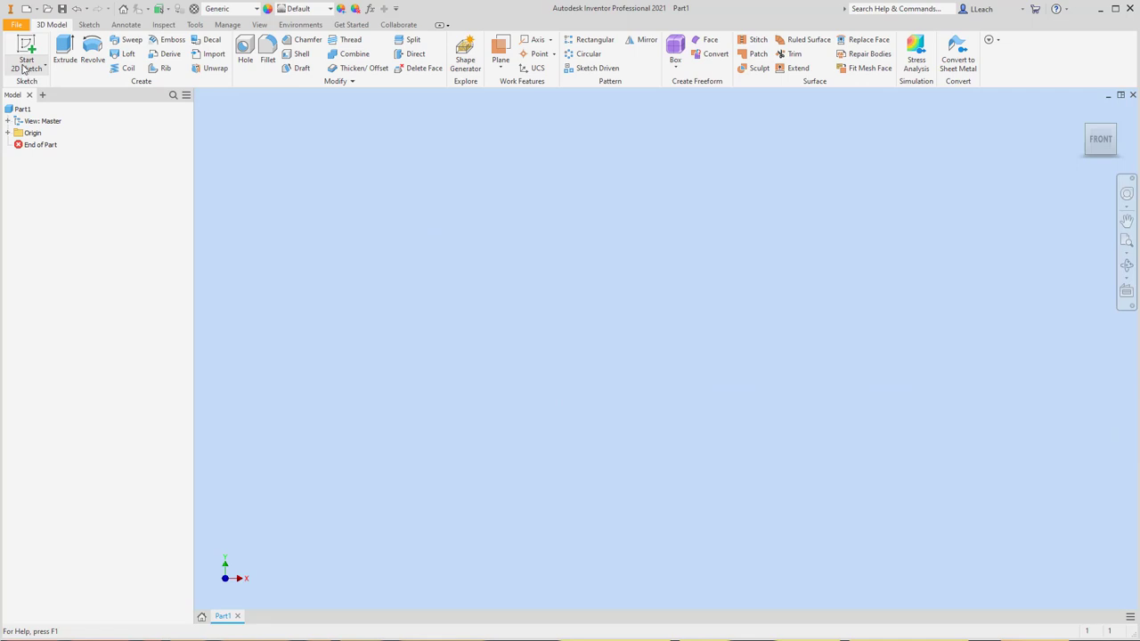
Start a 2D sketch on the XY plane, facing the front view
{"action": "left_click", "coordinate": [25, 69]}
{"action": "left_click", "coordinate": [44, 84]}
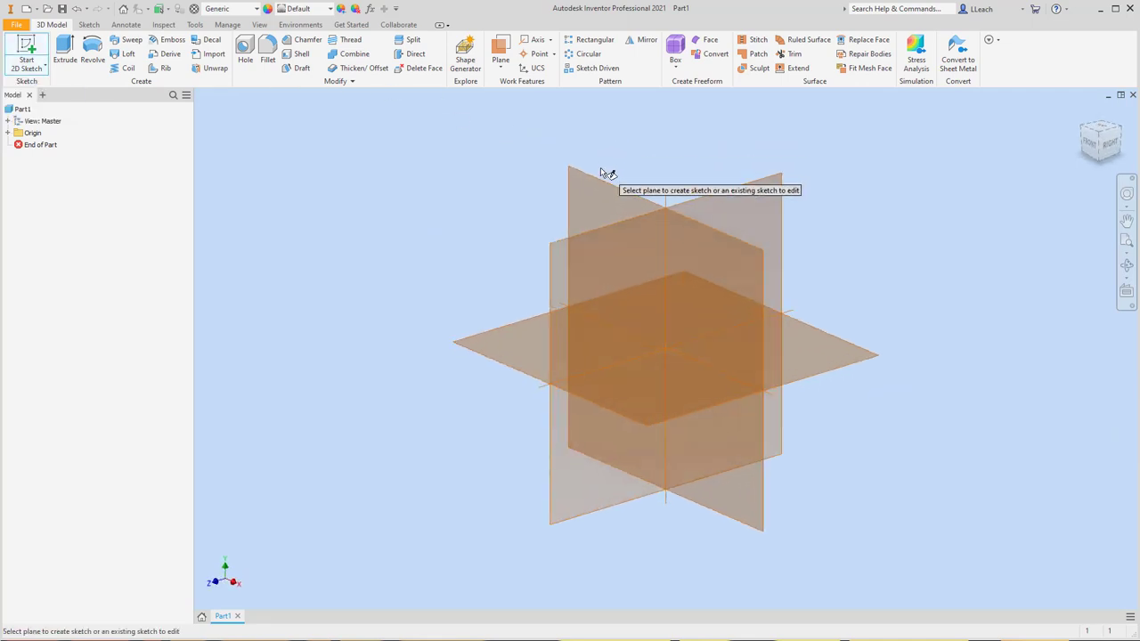
{"action": "left_click", "coordinate": [602, 185]}
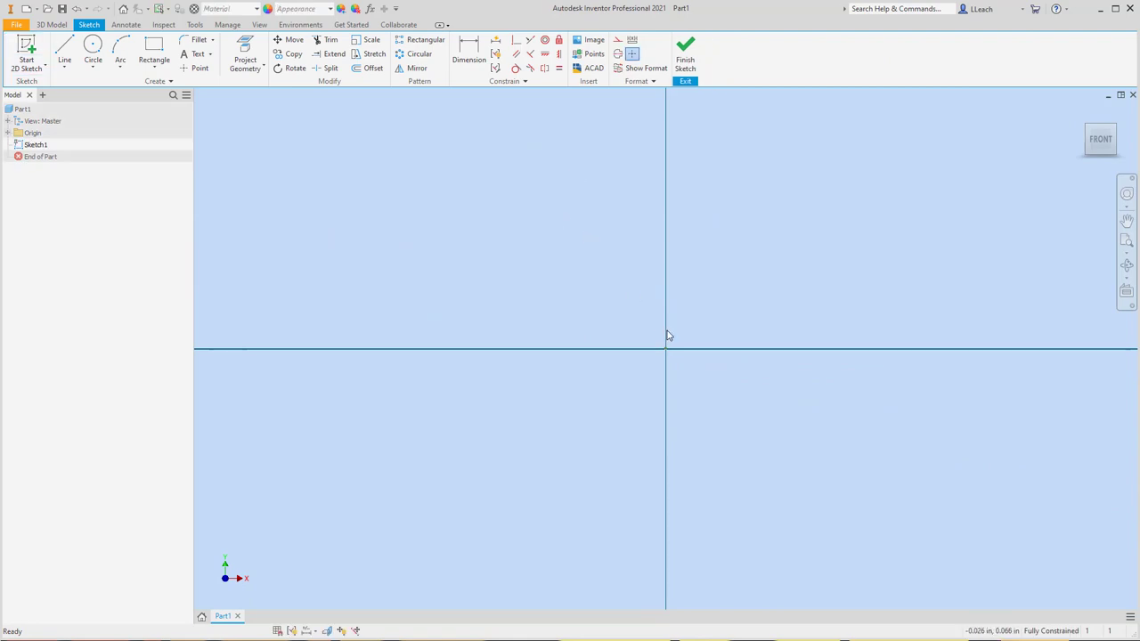
Draw a two-point center rectangle centred on the origin, 18 in wide and 16 in high
{"action": "scroll", "coordinate": [669, 333], "scroll_direction": "up", "scroll_amount": 3}
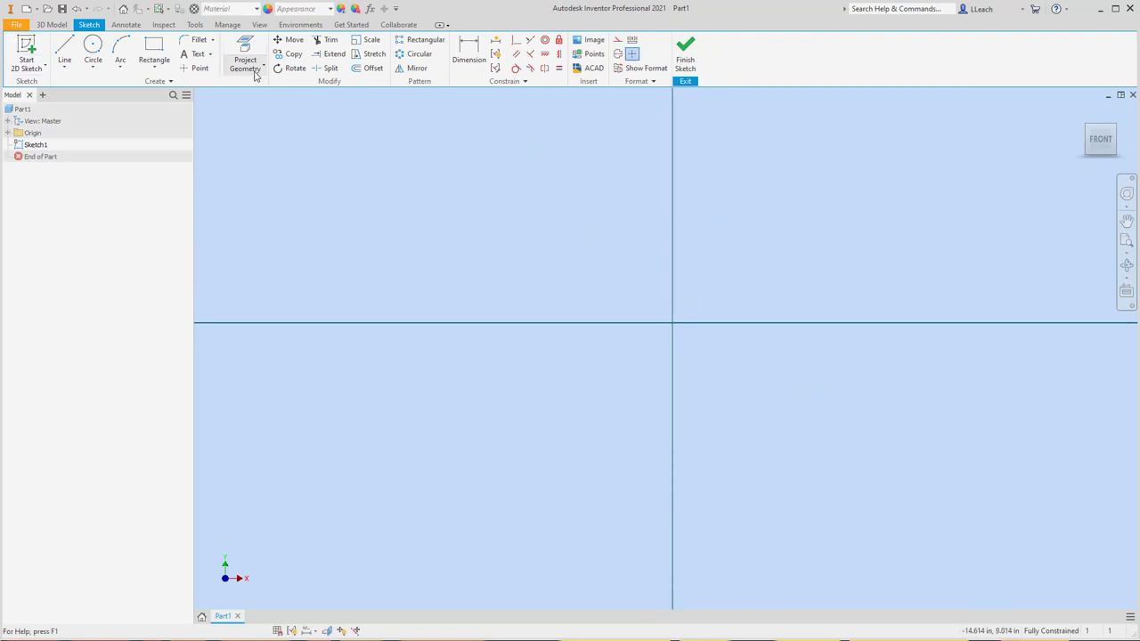
{"action": "left_click", "coordinate": [158, 69]}
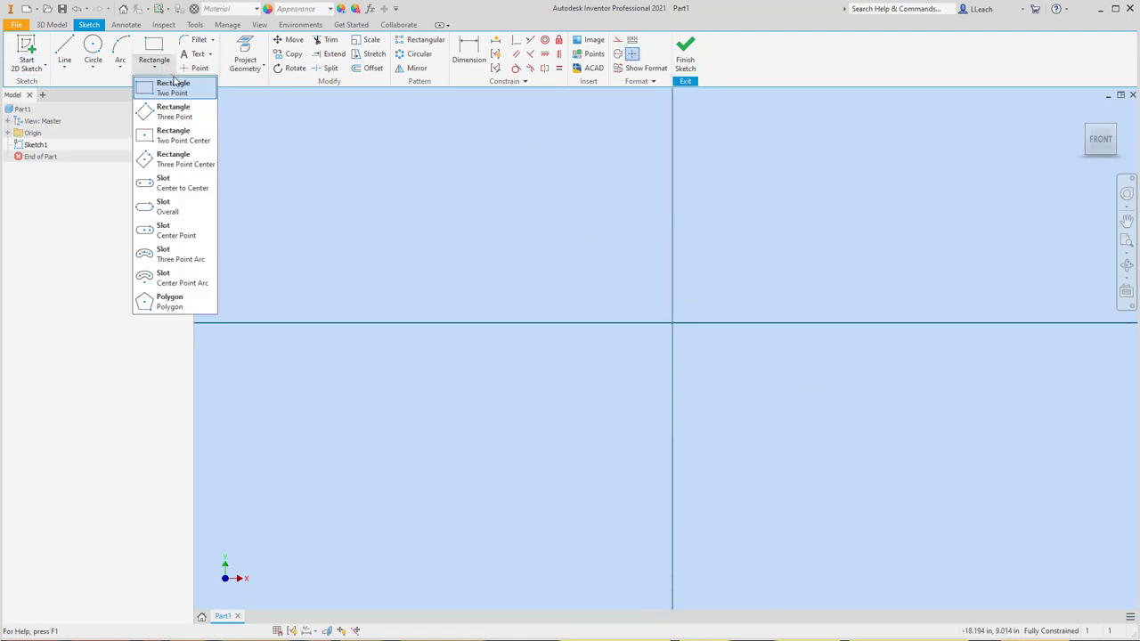
{"action": "left_click", "coordinate": [191, 136]}
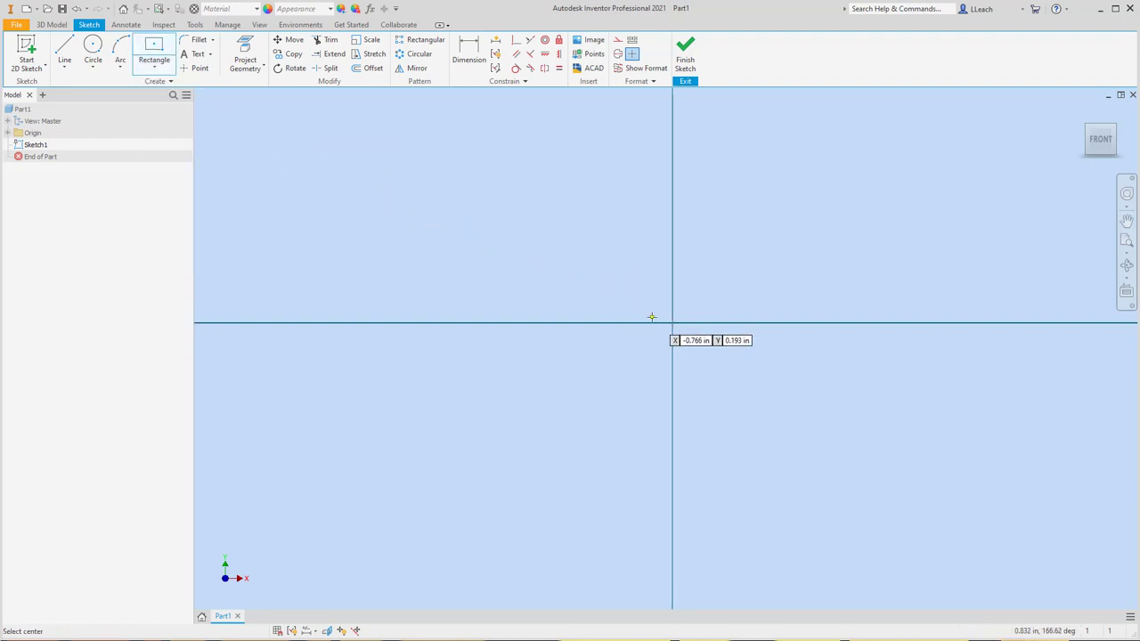
{"action": "left_click", "coordinate": [672, 322]}
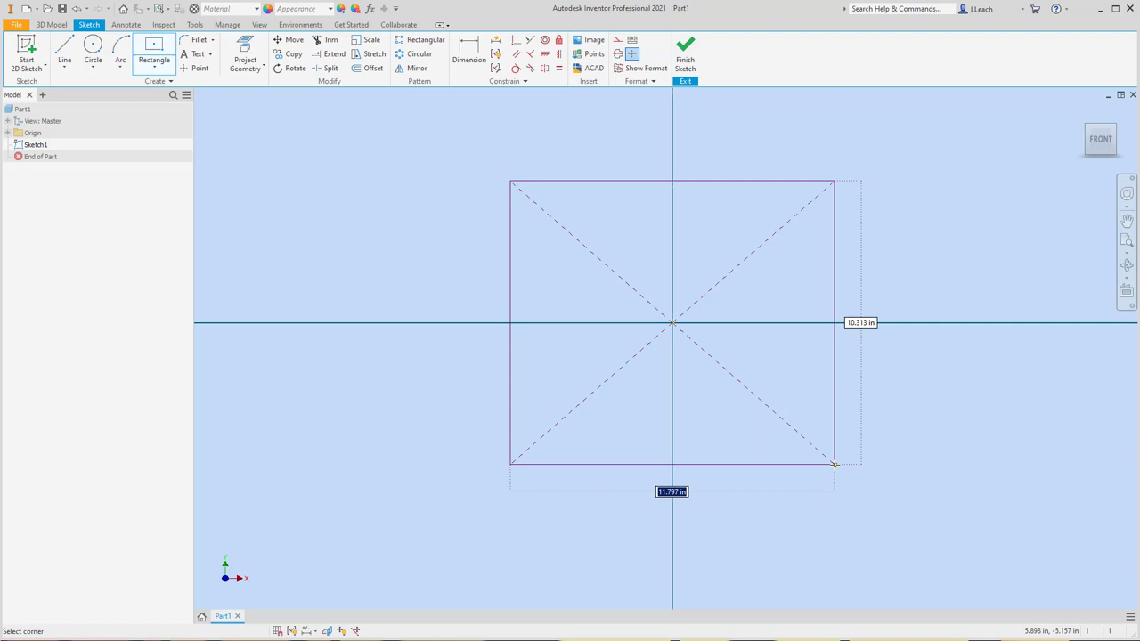
{"action": "type", "text": "18"}
{"action": "key", "text": "Tab"}
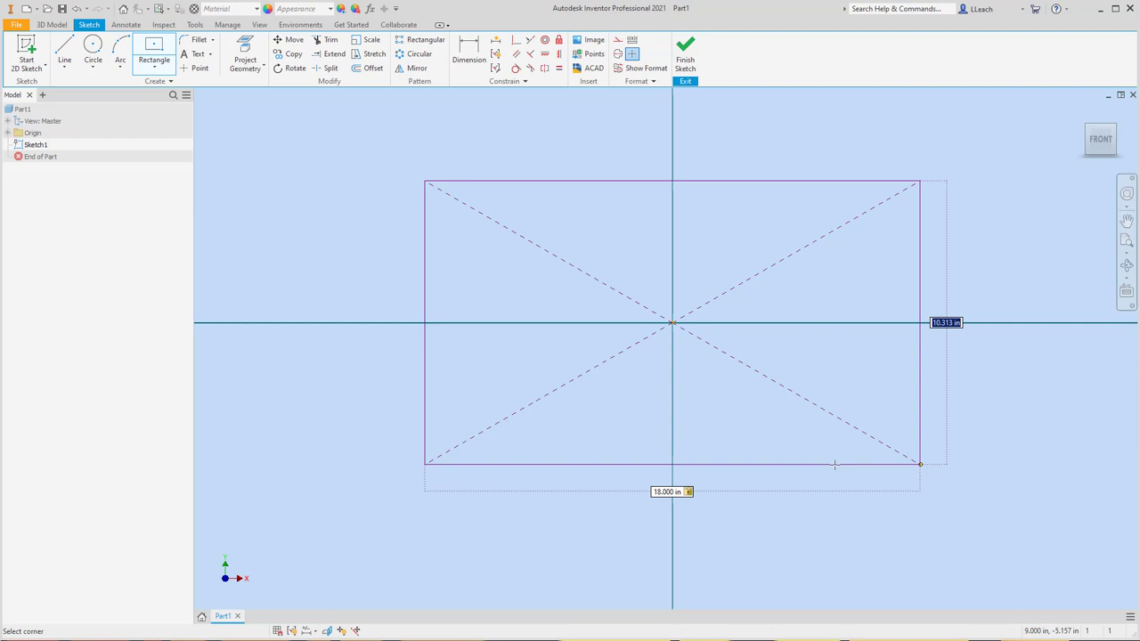
{"action": "type", "text": "6"}
{"action": "key", "text": "BackSpace"}
{"action": "type", "text": "16"}
{"action": "key", "text": "Tab"}
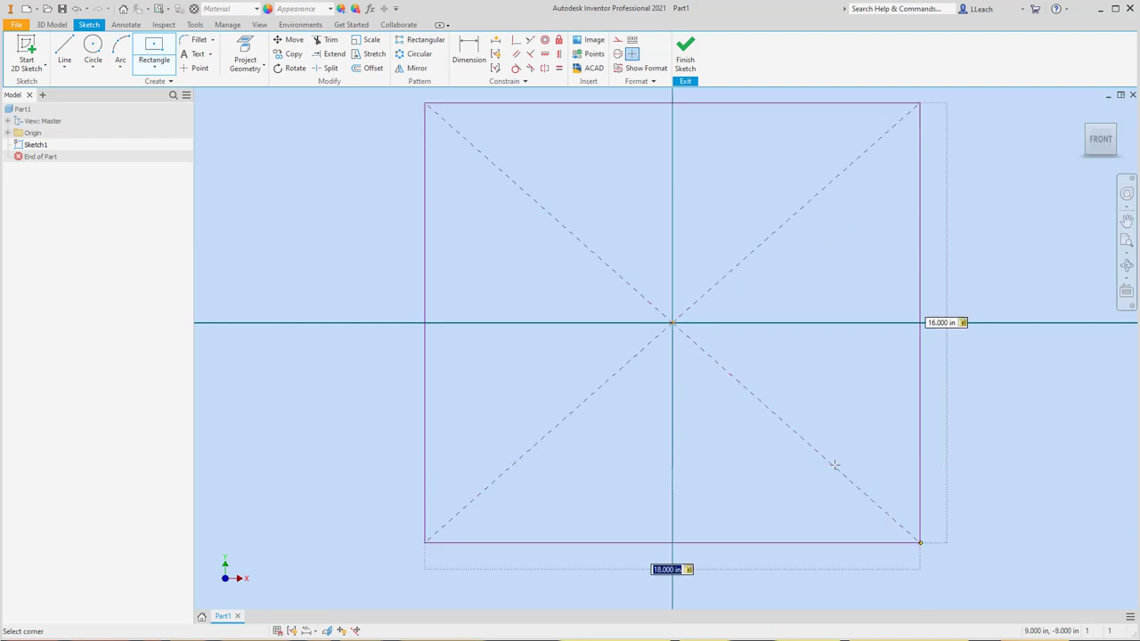
{"action": "key", "text": "Return"}
{"action": "scroll", "coordinate": [494, 279], "scroll_direction": "down", "scroll_amount": 2}
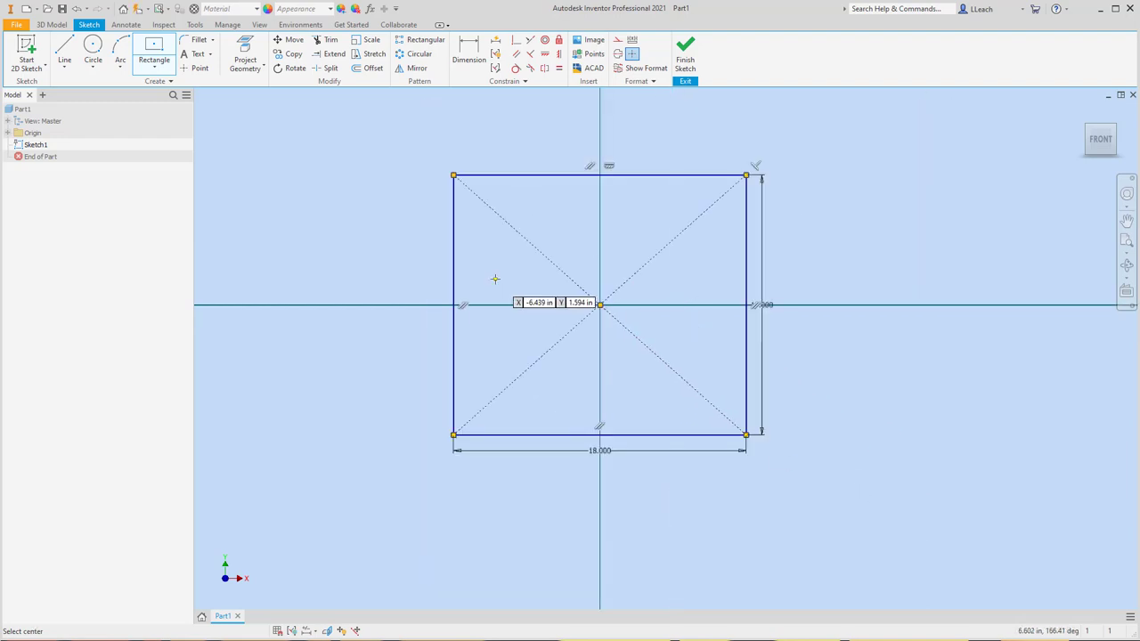
{"action": "key", "text": "Escape"}
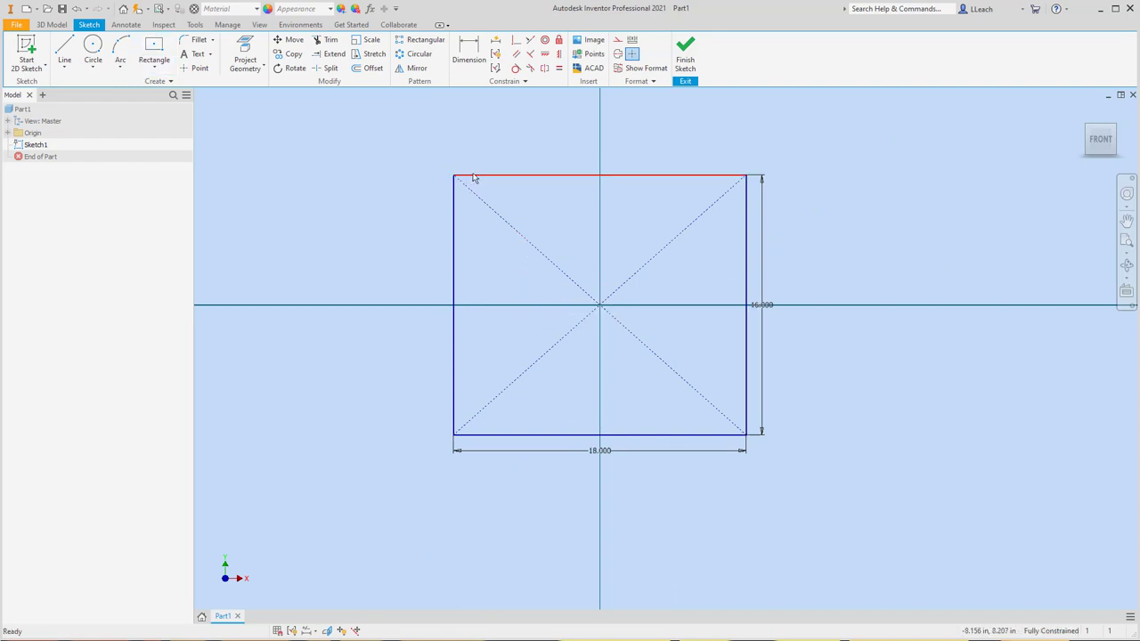
Convert all four sides of the rectangle to construction lines
{"action": "left_click", "coordinate": [495, 180]}
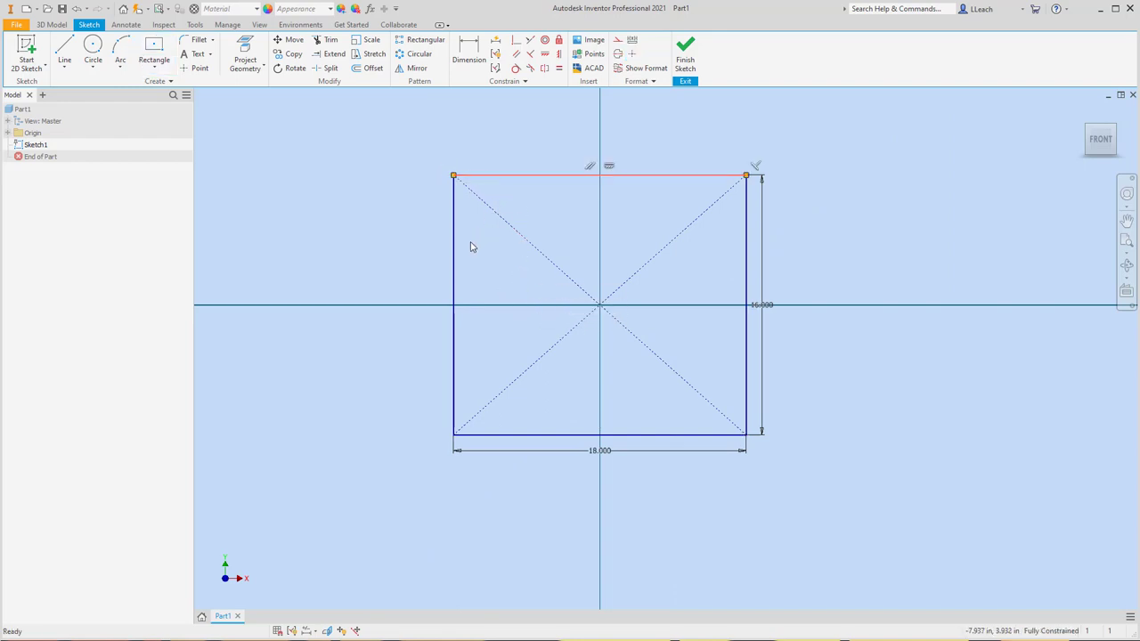
{"action": "left_click", "coordinate": [455, 259], "text": "ctrl"}
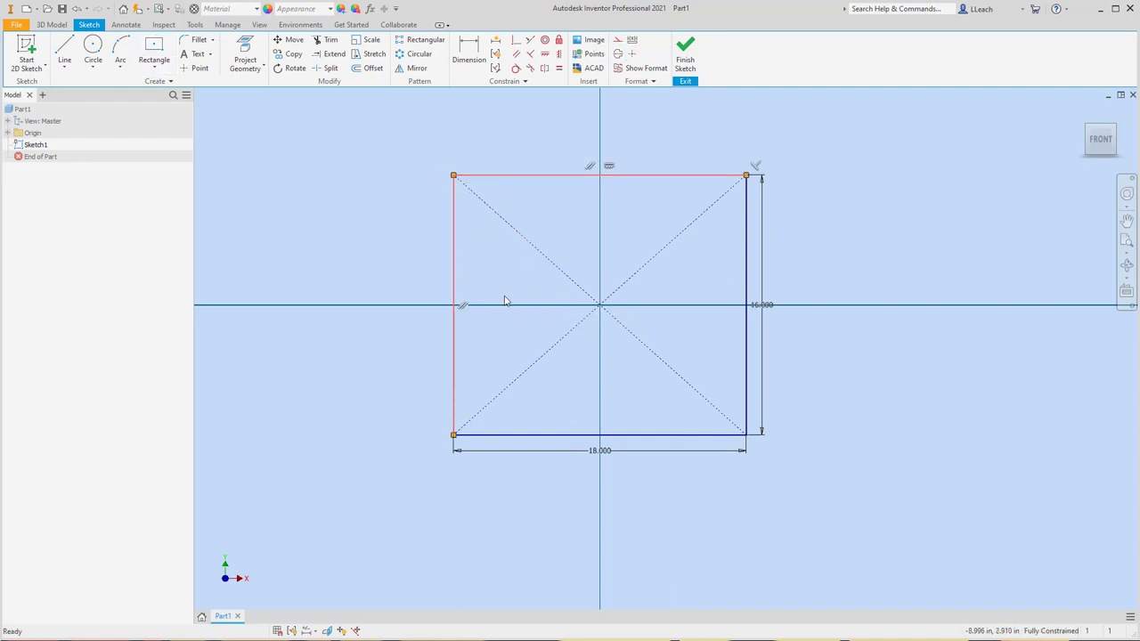
{"action": "left_click", "coordinate": [523, 438], "text": "ctrl"}
{"action": "left_click", "coordinate": [746, 367], "text": "ctrl"}
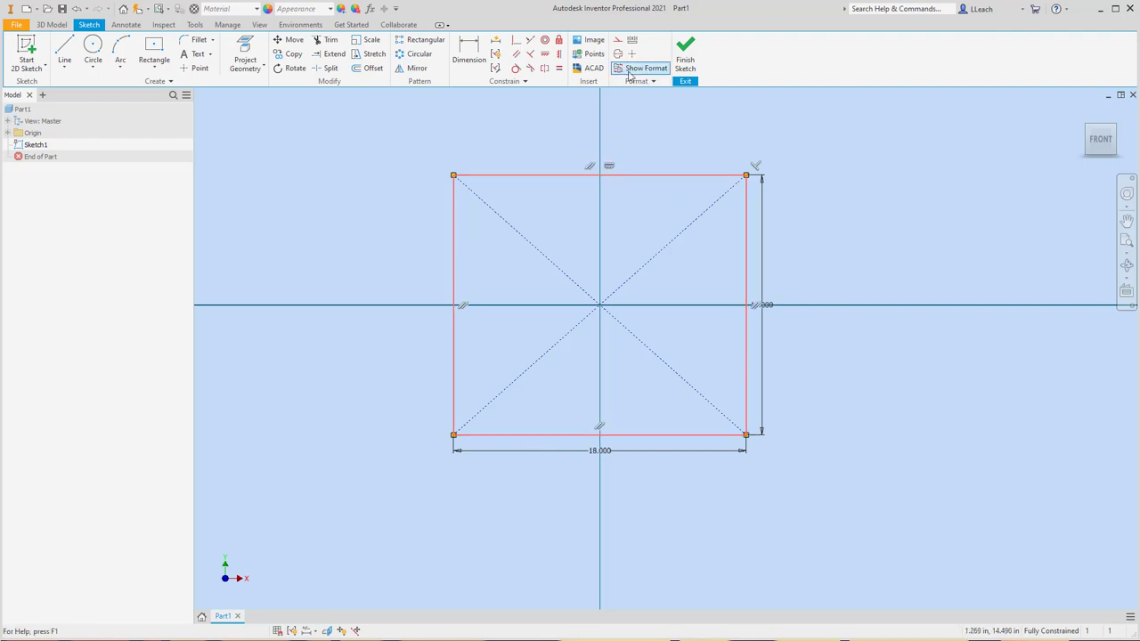
{"action": "left_click", "coordinate": [618, 40]}
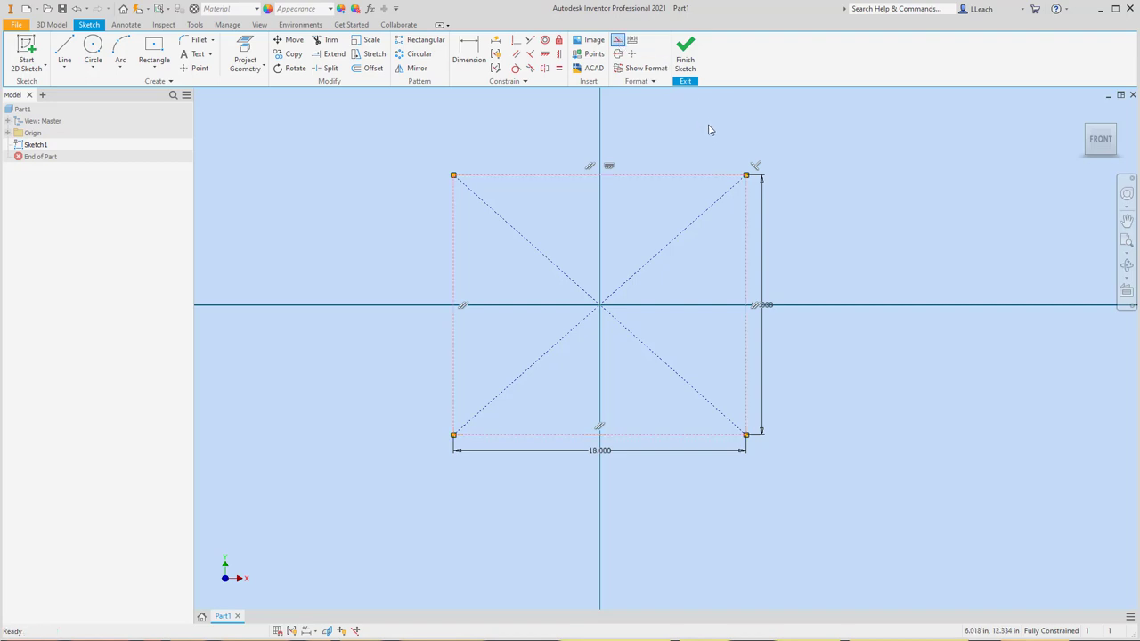
{"action": "middle_click_drag", "start_coordinate": [656, 267], "coordinate": [669, 292]}
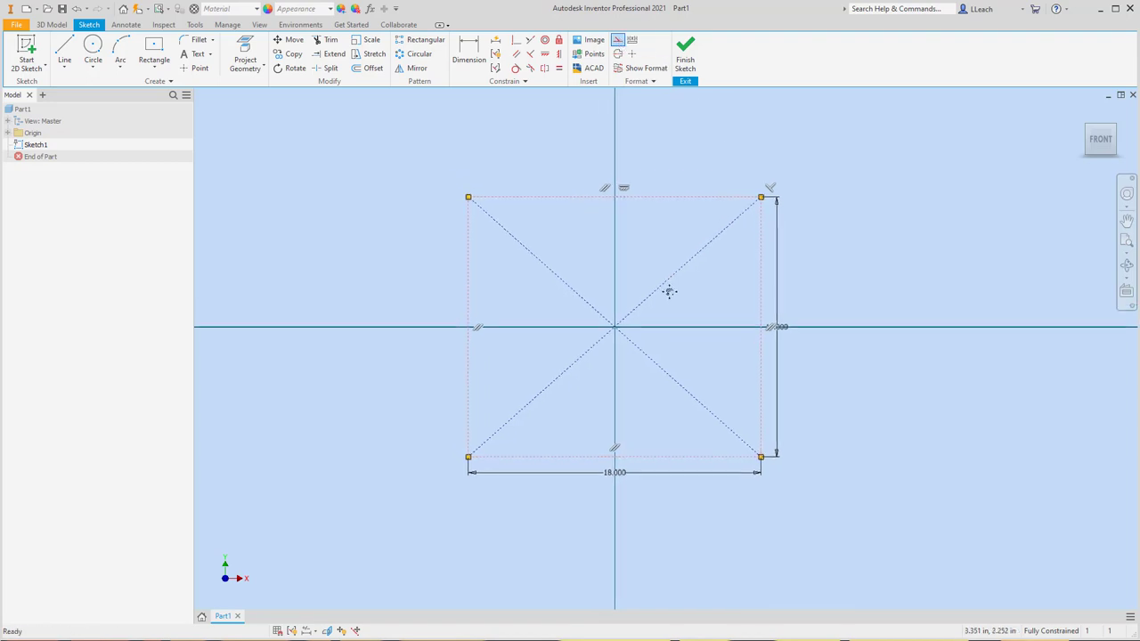
{"action": "key", "text": "Escape"}
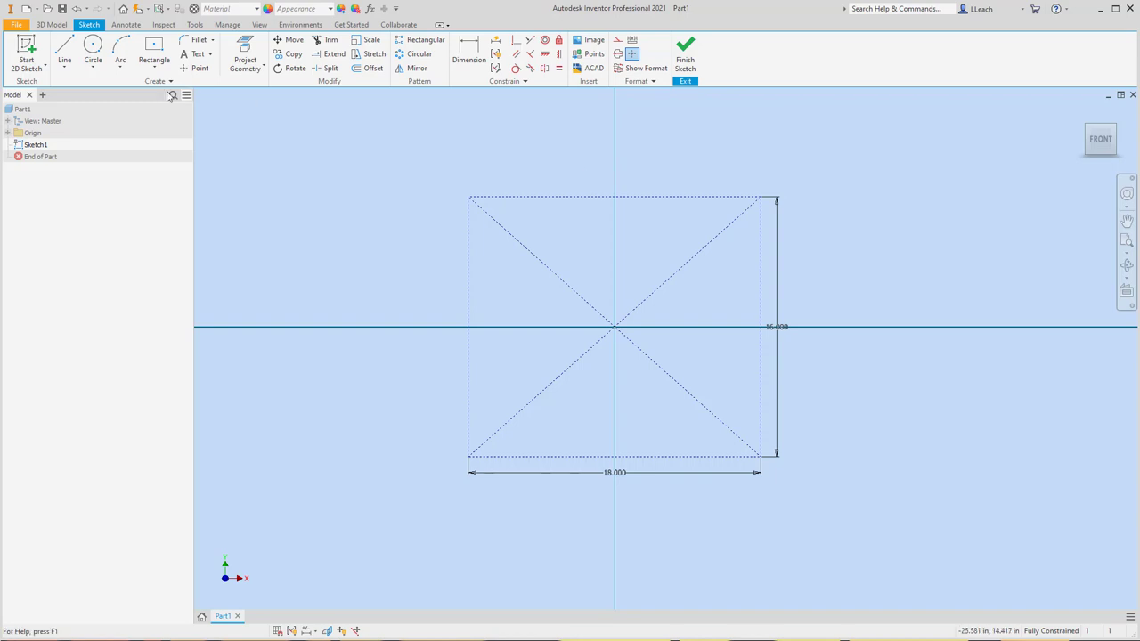
Insert the PUMPKIN JPG image into the sketch once, inside the rectangle near its lower-left corner
{"action": "left_click", "coordinate": [594, 41]}
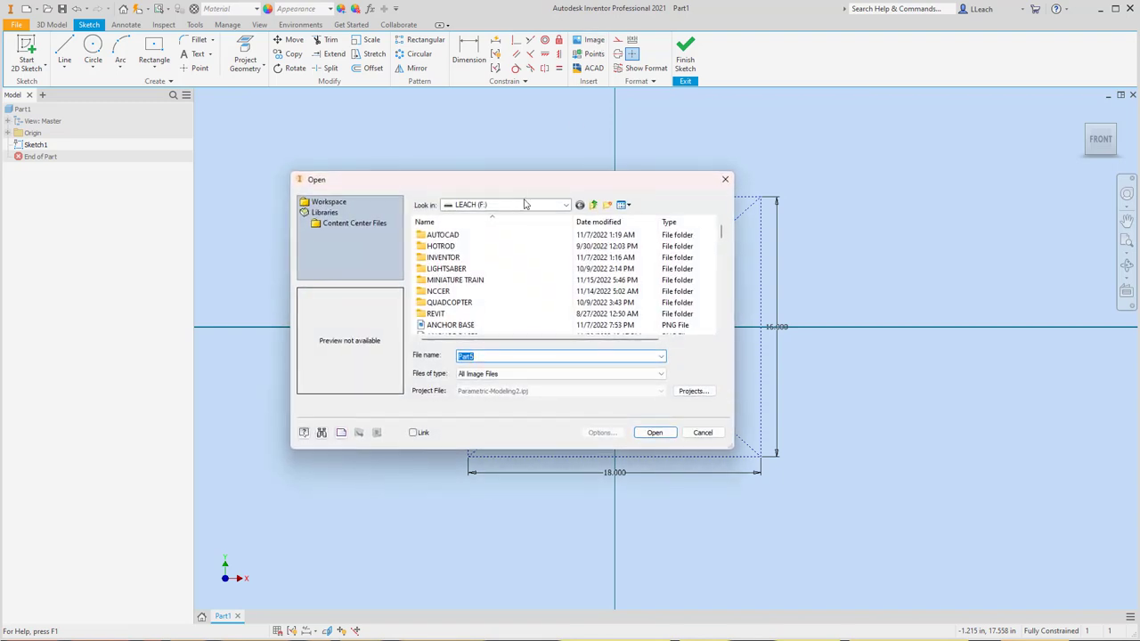
{"action": "scroll", "coordinate": [528, 262], "scroll_direction": "down", "scroll_amount": 8}
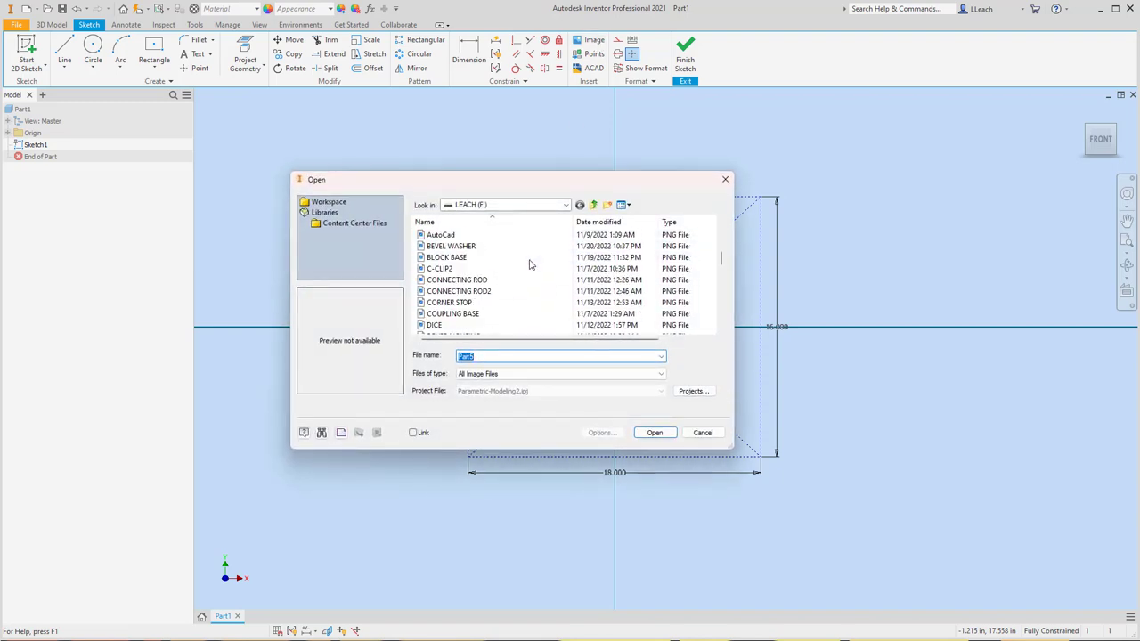
{"action": "scroll", "coordinate": [528, 263], "scroll_direction": "down", "scroll_amount": 7}
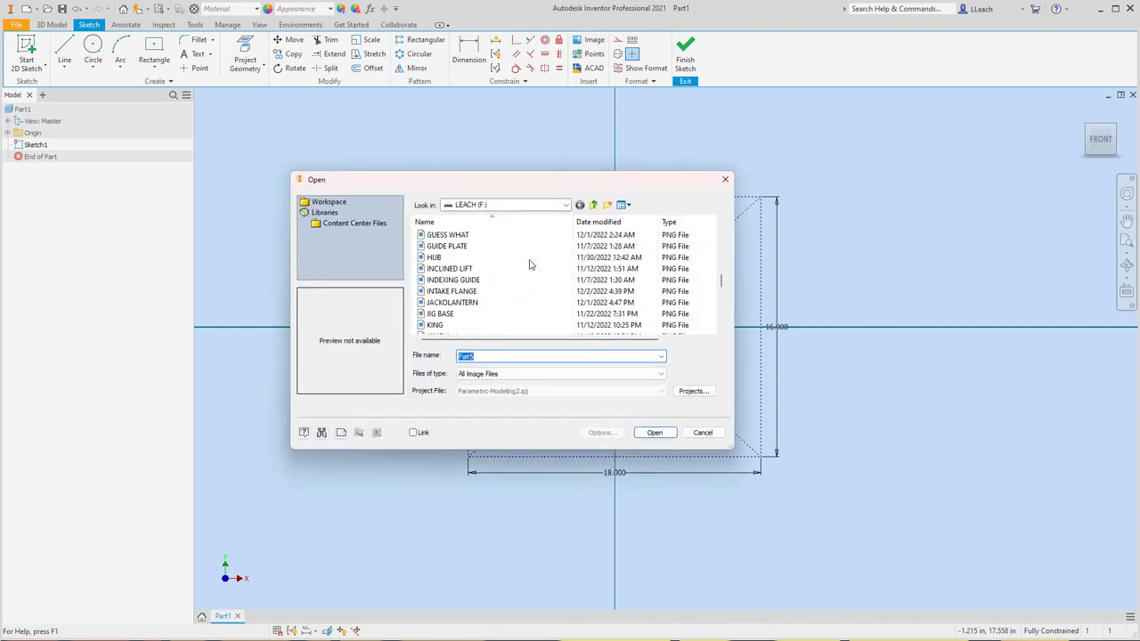
{"action": "scroll", "coordinate": [528, 264], "scroll_direction": "down", "scroll_amount": 2}
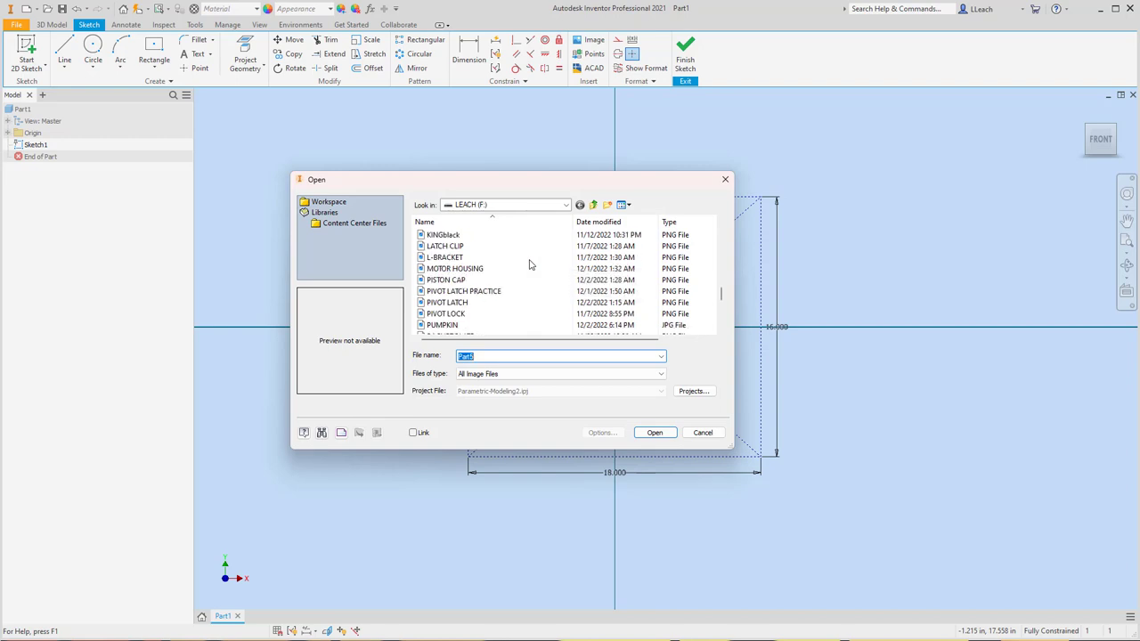
{"action": "left_click", "coordinate": [467, 324]}
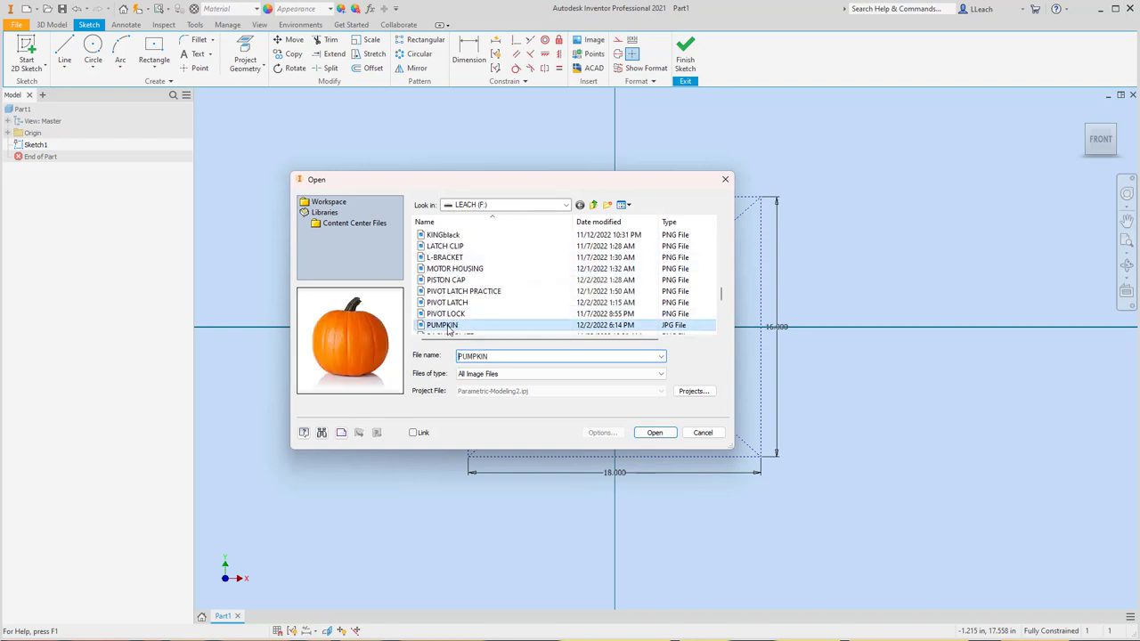
{"action": "left_click", "coordinate": [655, 433]}
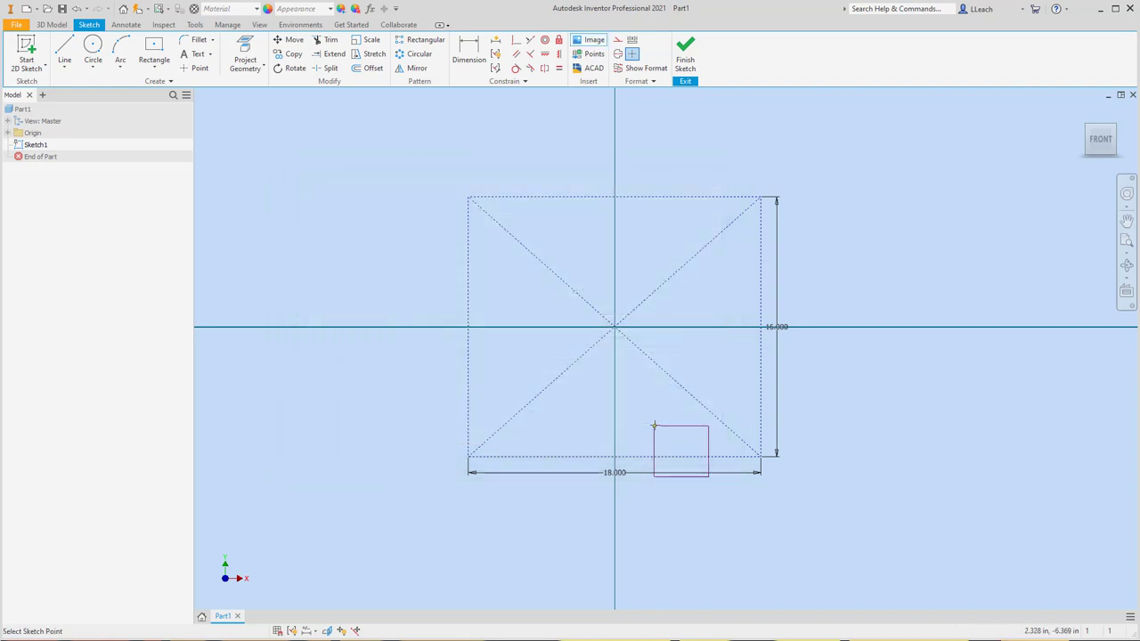
{"action": "left_click", "coordinate": [473, 399]}
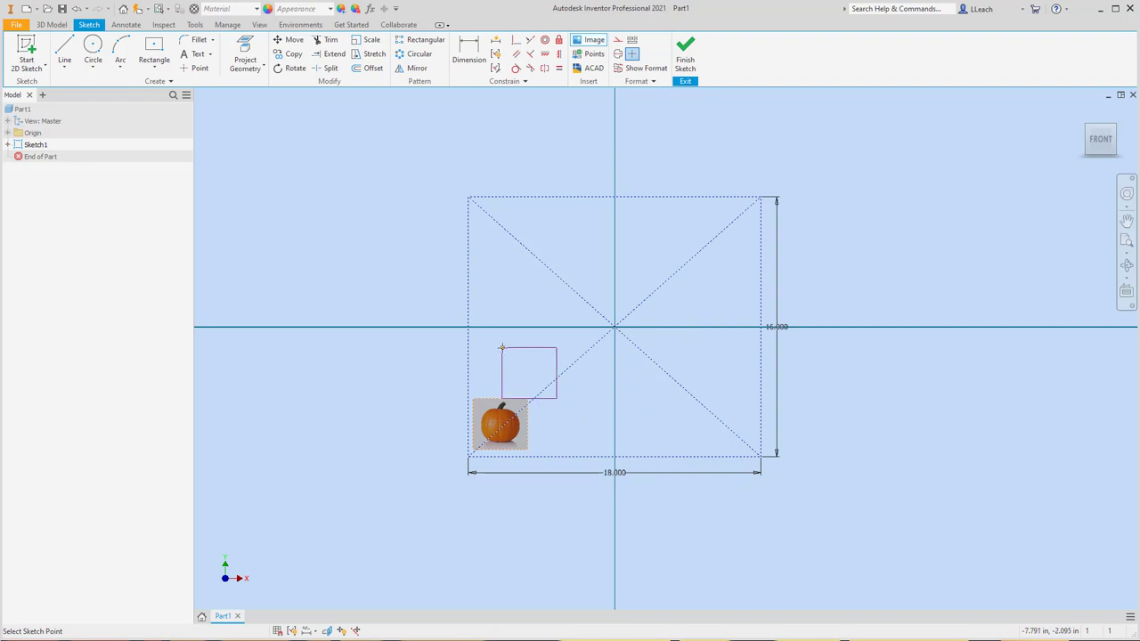
{"action": "right_click", "coordinate": [498, 273]}
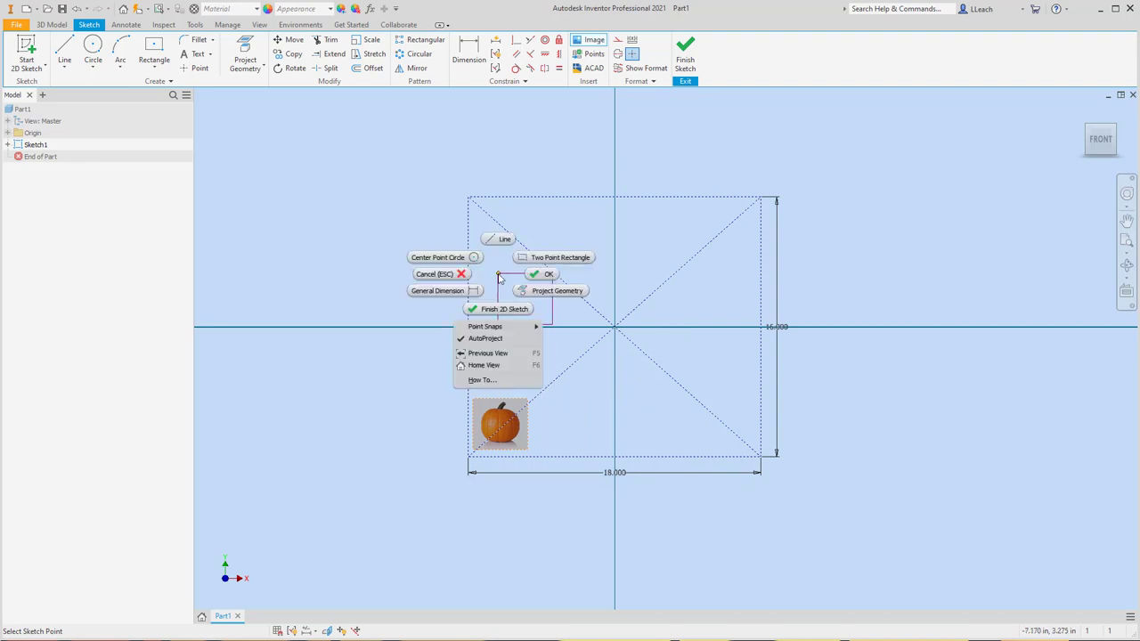
{"action": "left_click", "coordinate": [551, 275]}
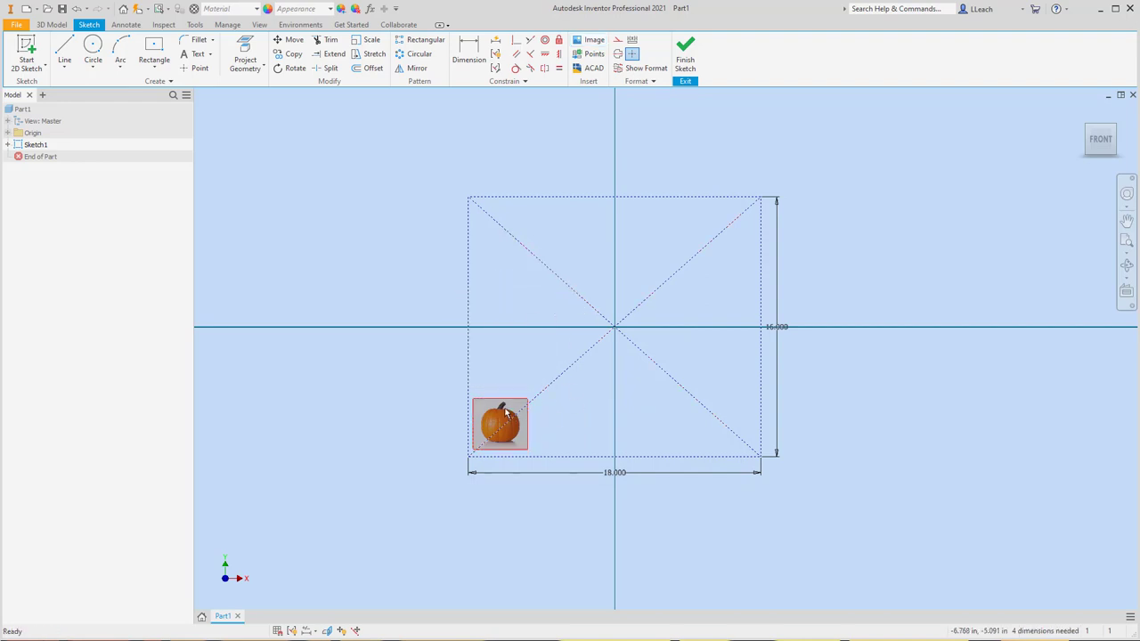
Enlarge and reposition the pumpkin image so that the pumpkin's body, without the stem, fills the 18 by 16 in construction rectangle
{"action": "mouse_move", "coordinate": [500, 401]}
{"action": "left_mouse_down"}
{"action": "mouse_move", "coordinate": [523, 381]}
{"action": "mouse_move", "coordinate": [500, 405]}
{"action": "mouse_move", "coordinate": [513, 386]}
{"action": "mouse_move", "coordinate": [506, 317]}
{"action": "mouse_move", "coordinate": [530, 330]}
{"action": "mouse_move", "coordinate": [520, 326]}
{"action": "left_mouse_up"}
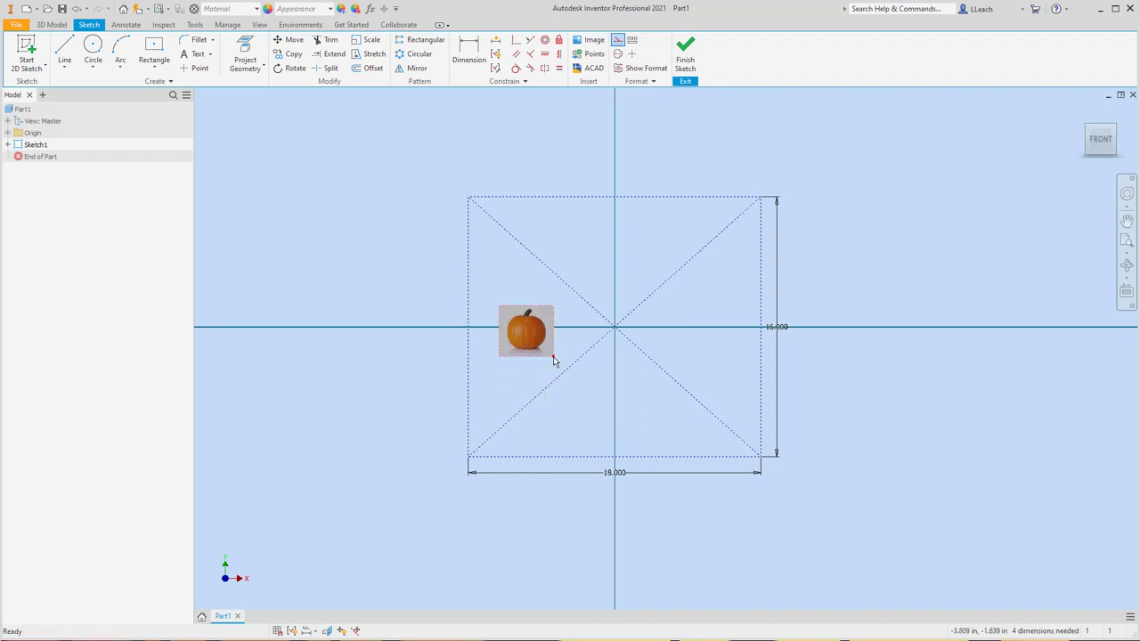
{"action": "mouse_move", "coordinate": [553, 357]}
{"action": "left_mouse_down"}
{"action": "mouse_move", "coordinate": [622, 367]}
{"action": "mouse_move", "coordinate": [825, 356]}
{"action": "left_mouse_up"}
{"action": "mouse_move", "coordinate": [676, 289]}
{"action": "left_mouse_down"}
{"action": "mouse_move", "coordinate": [638, 359]}
{"action": "mouse_move", "coordinate": [632, 350]}
{"action": "mouse_move", "coordinate": [635, 364]}
{"action": "left_mouse_up"}
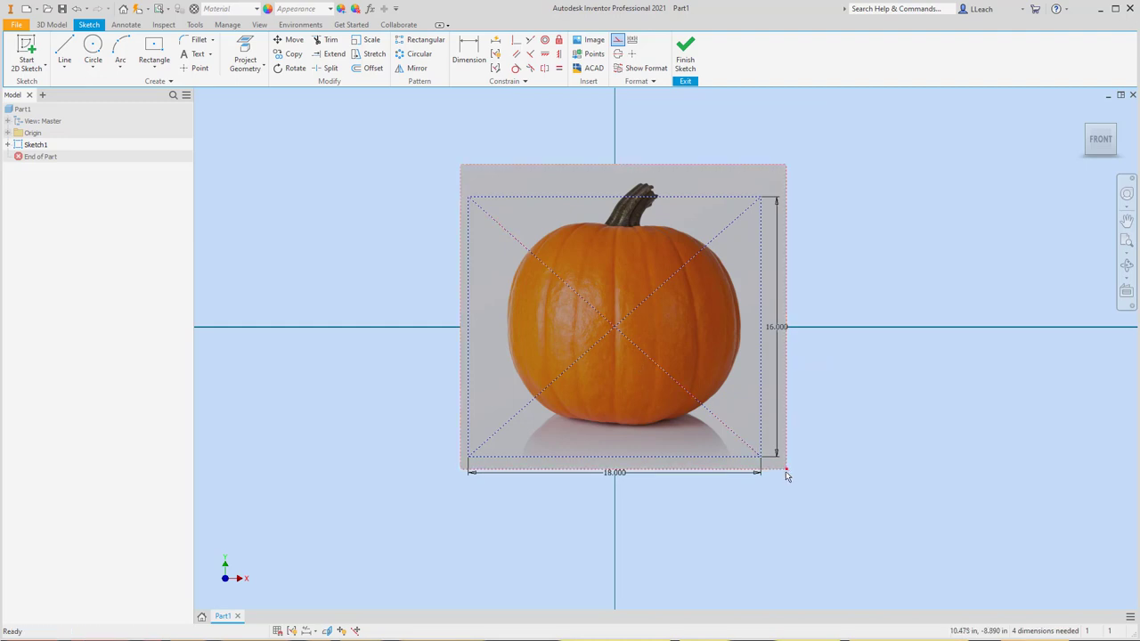
{"action": "left_click_drag", "start_coordinate": [787, 474], "coordinate": [875, 469]}
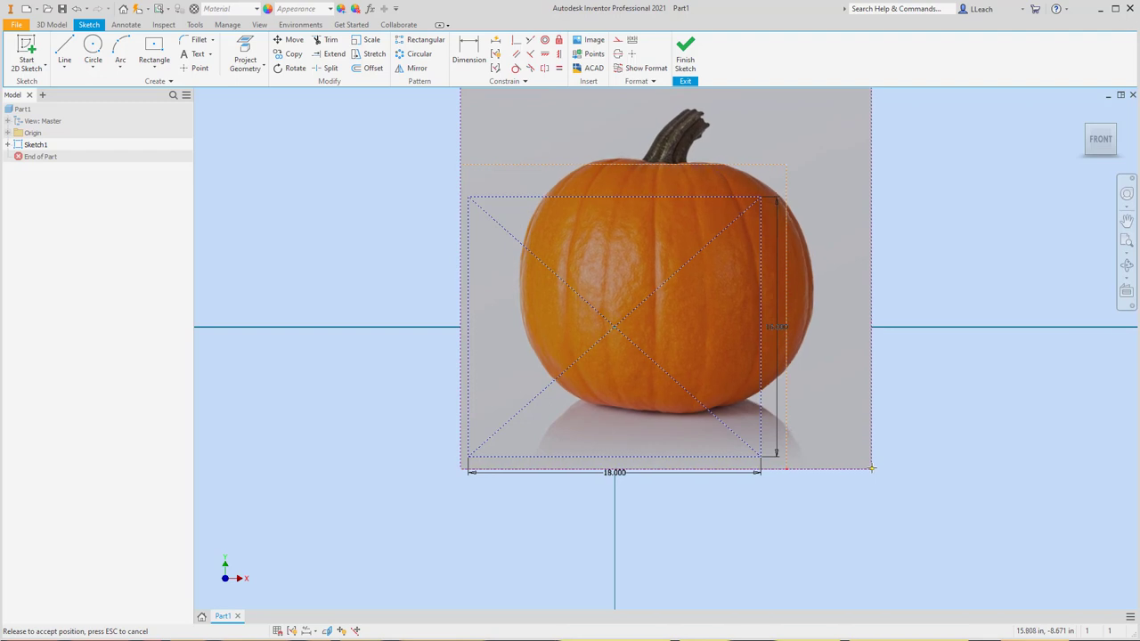
{"action": "left_click_drag", "start_coordinate": [704, 336], "coordinate": [663, 370]}
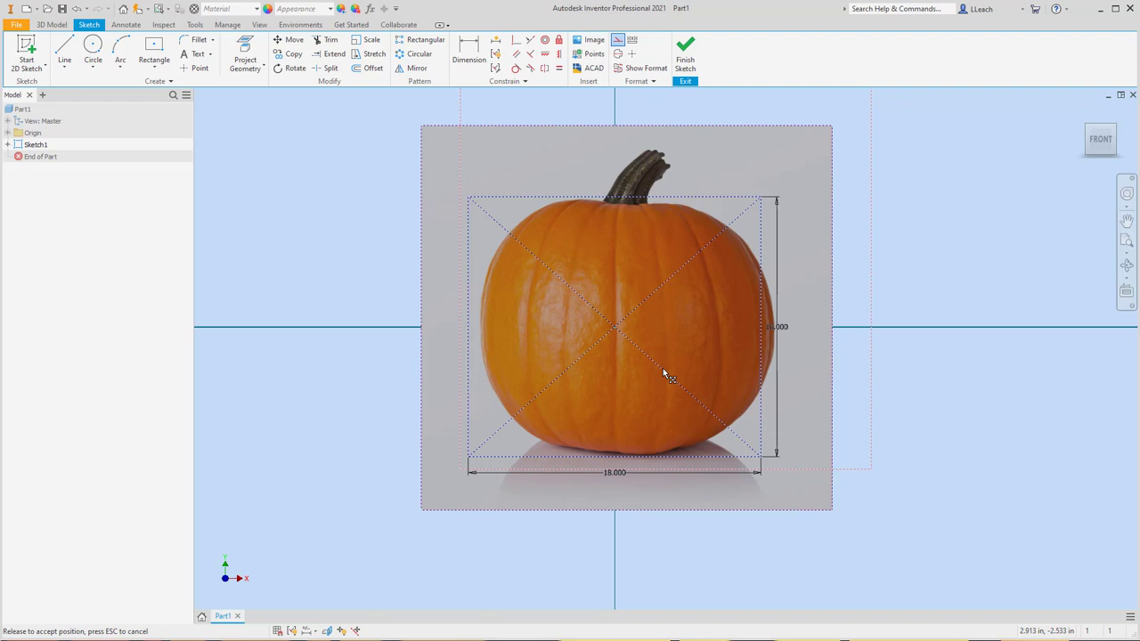
{"action": "left_click_drag", "start_coordinate": [662, 370], "coordinate": [654, 377]}
{"action": "left_click", "coordinate": [725, 222]}
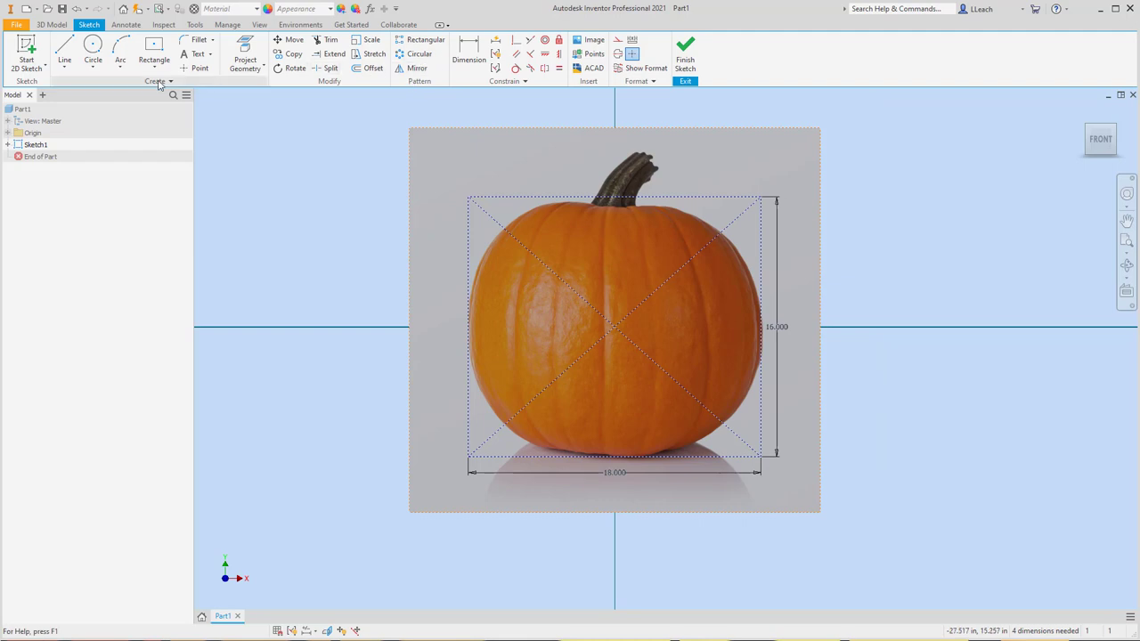
Start a control vertex spline on the pumpkin's bottom edge, about 0.3 in left of the vertical centreline
{"action": "left_click", "coordinate": [64, 67]}
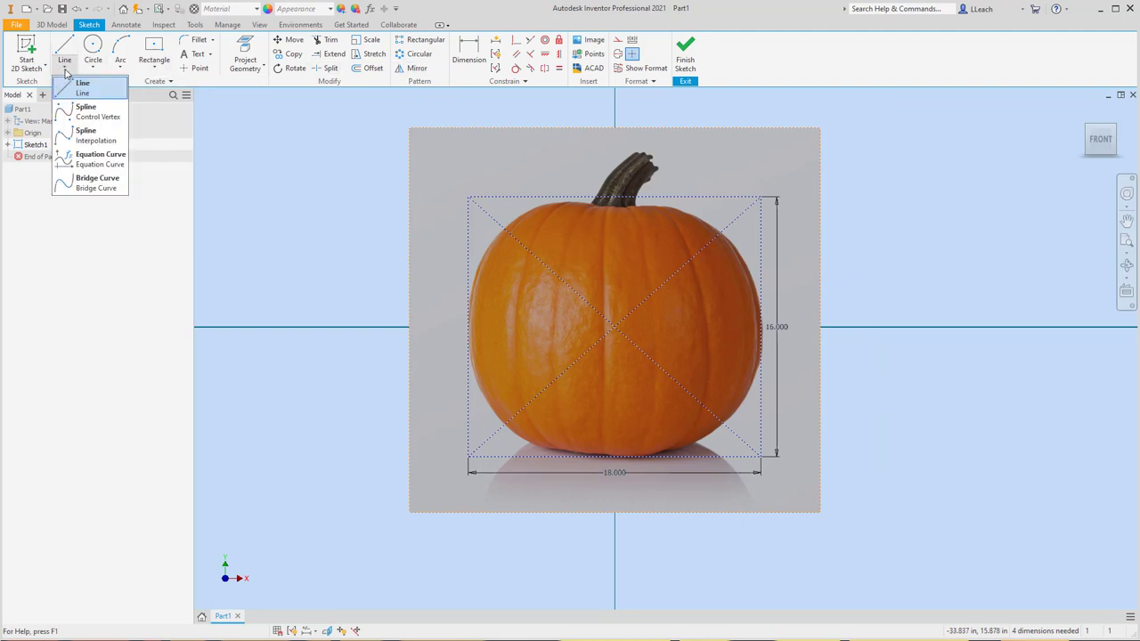
{"action": "left_click", "coordinate": [98, 114]}
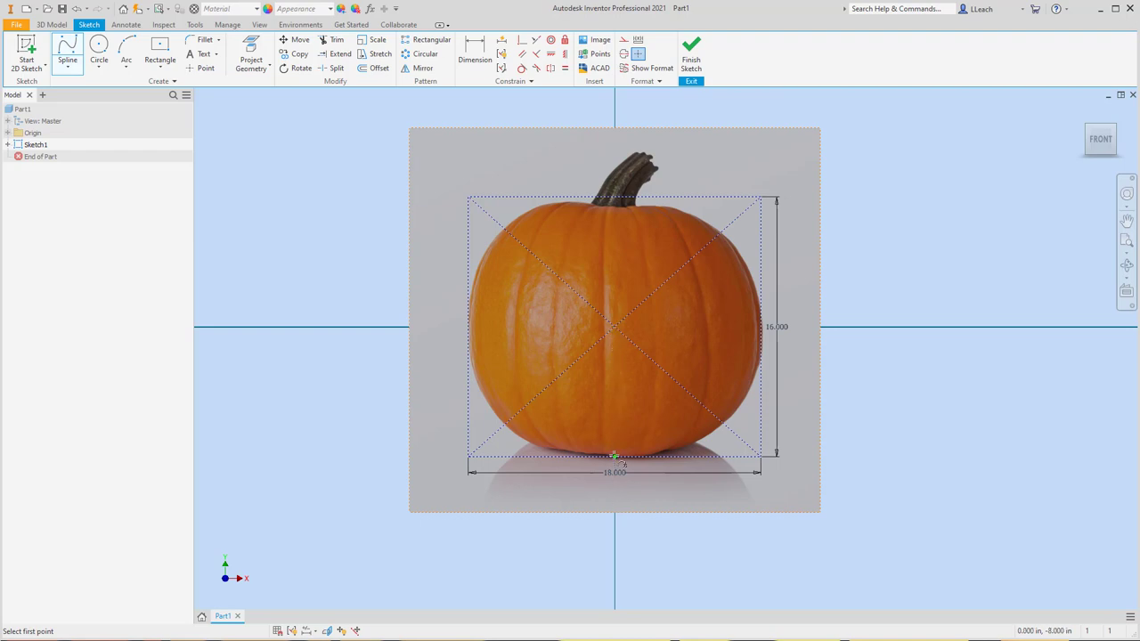
{"action": "scroll", "coordinate": [614, 456], "scroll_direction": "down", "scroll_amount": 2}
{"action": "scroll", "coordinate": [614, 456], "scroll_direction": "up", "scroll_amount": 4}
{"action": "scroll", "coordinate": [614, 456], "scroll_direction": "down", "scroll_amount": 2}
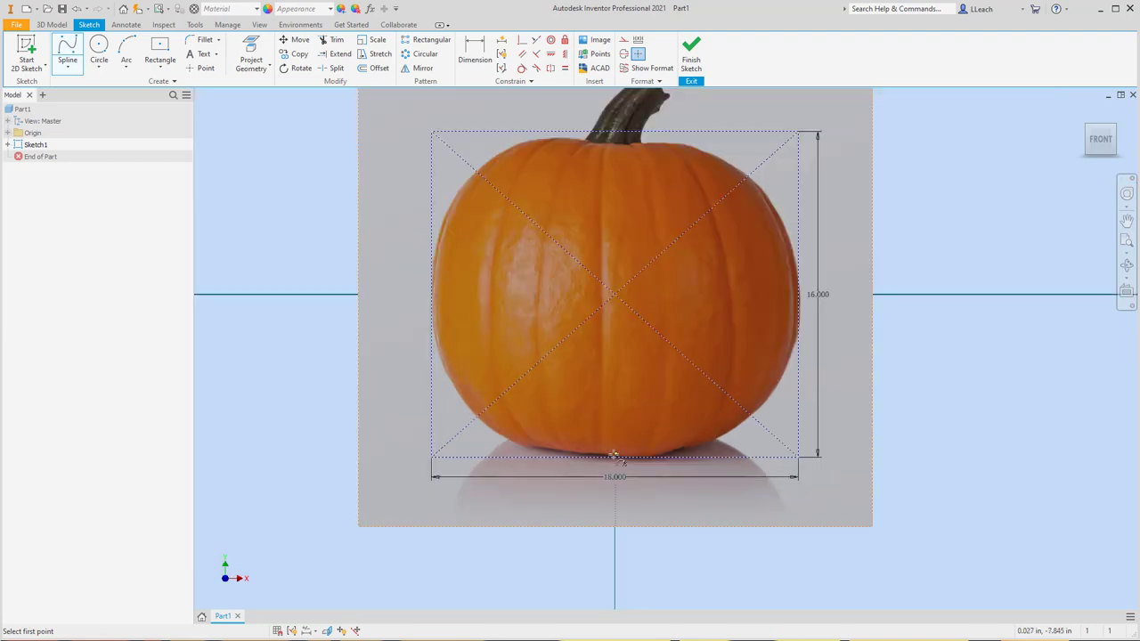
{"action": "scroll", "coordinate": [615, 456], "scroll_direction": "up", "scroll_amount": 3}
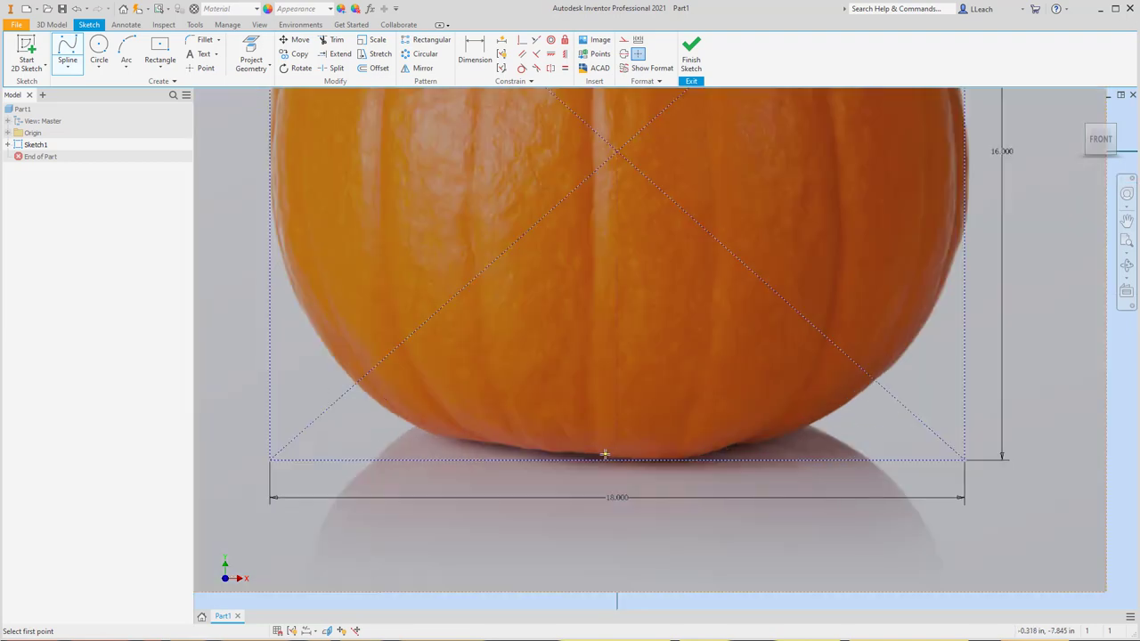
{"action": "left_click", "coordinate": [603, 454]}
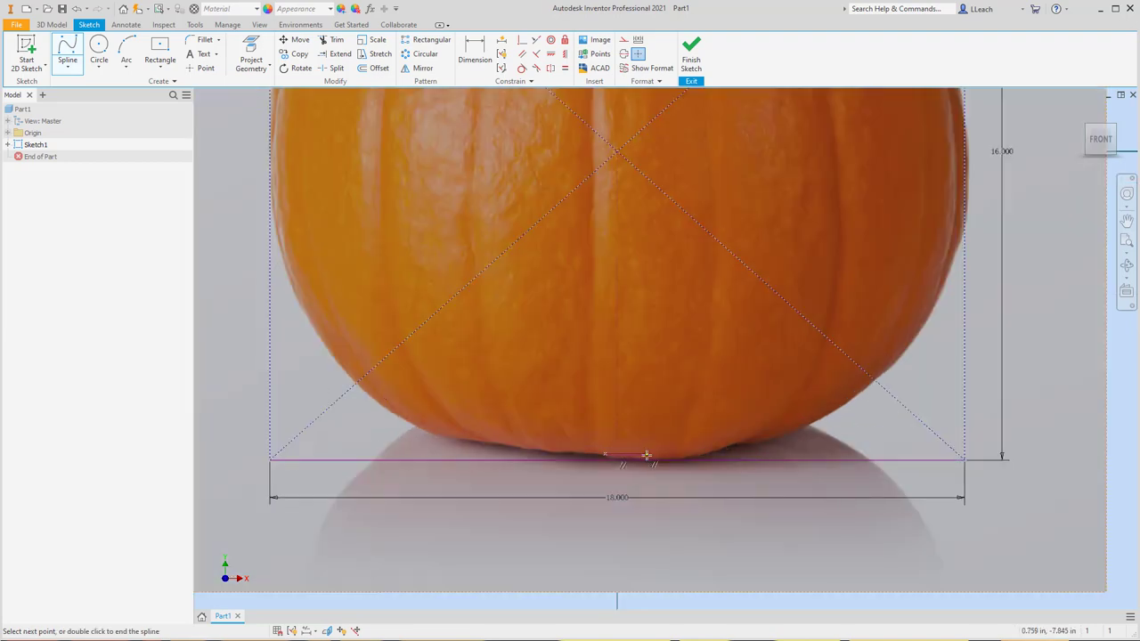
Add spline control vertices rightward along the pumpkin's bottom edge, past the centreline toward the lower-right curve
{"action": "scroll", "coordinate": [644, 454], "scroll_direction": "down", "scroll_amount": 4}
{"action": "scroll", "coordinate": [646, 454], "scroll_direction": "up", "scroll_amount": 4}
{"action": "left_click", "coordinate": [628, 462]}
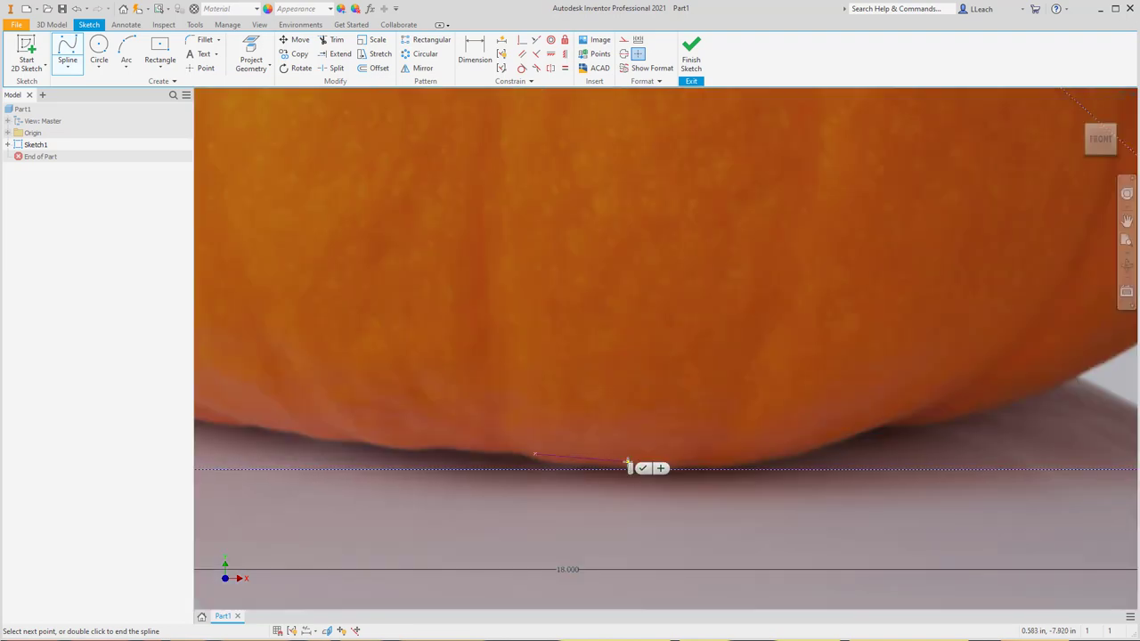
{"action": "left_click", "coordinate": [749, 460]}
{"action": "left_click", "coordinate": [862, 434]}
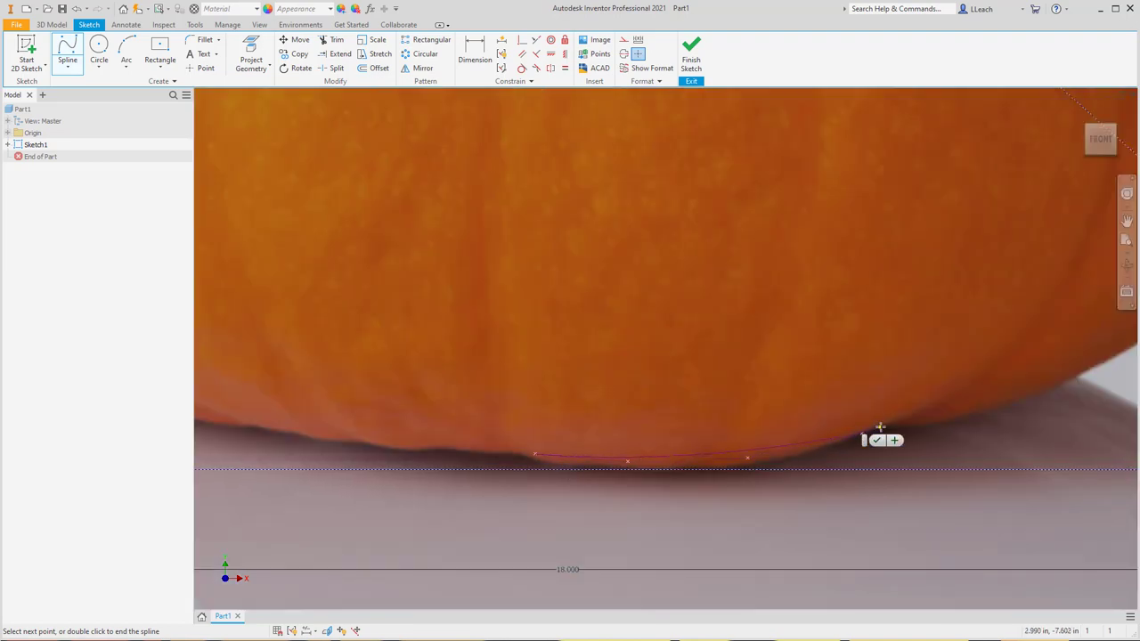
{"action": "left_click", "coordinate": [904, 422]}
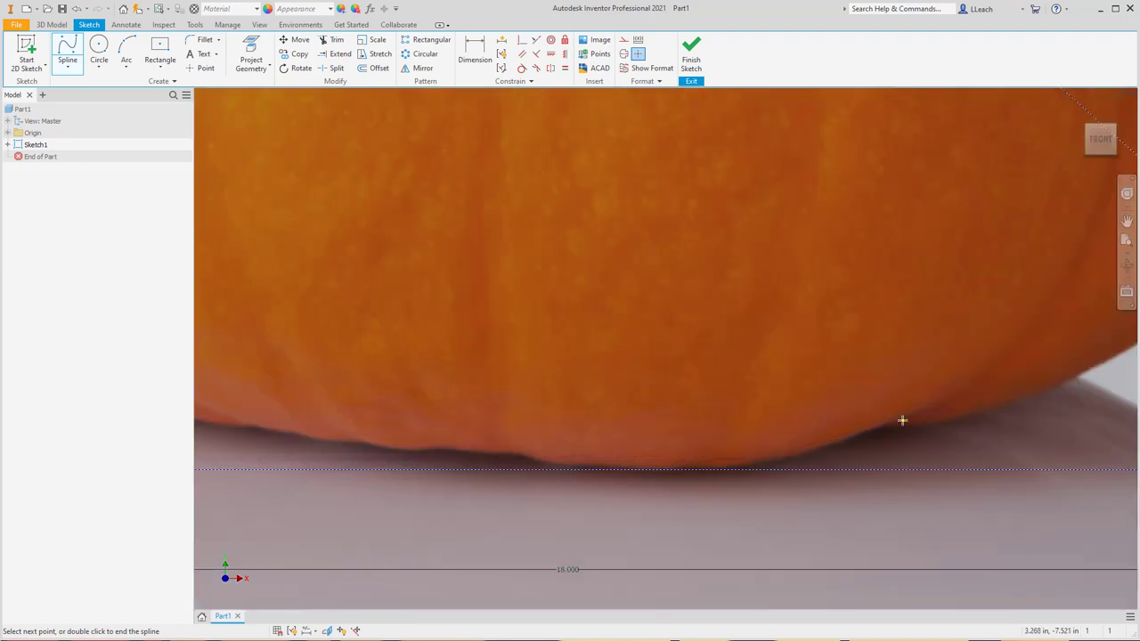
{"action": "left_click", "coordinate": [988, 412]}
{"action": "left_click", "coordinate": [1043, 391]}
Continue the spline up the pumpkin's lower-right curve, placing control vertices along the outline past the rectangle's diagonal
{"action": "scroll", "coordinate": [1030, 366], "scroll_direction": "up", "scroll_amount": 3}
{"action": "middle_click_drag", "start_coordinate": [1030, 366], "coordinate": [598, 407]}
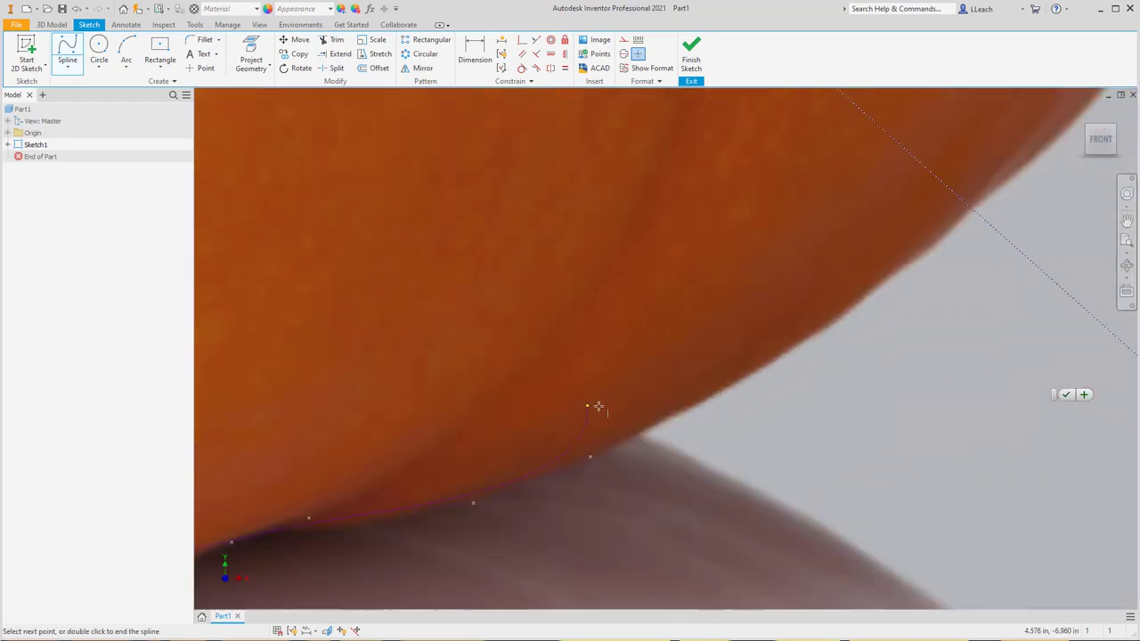
{"action": "left_click", "coordinate": [677, 412]}
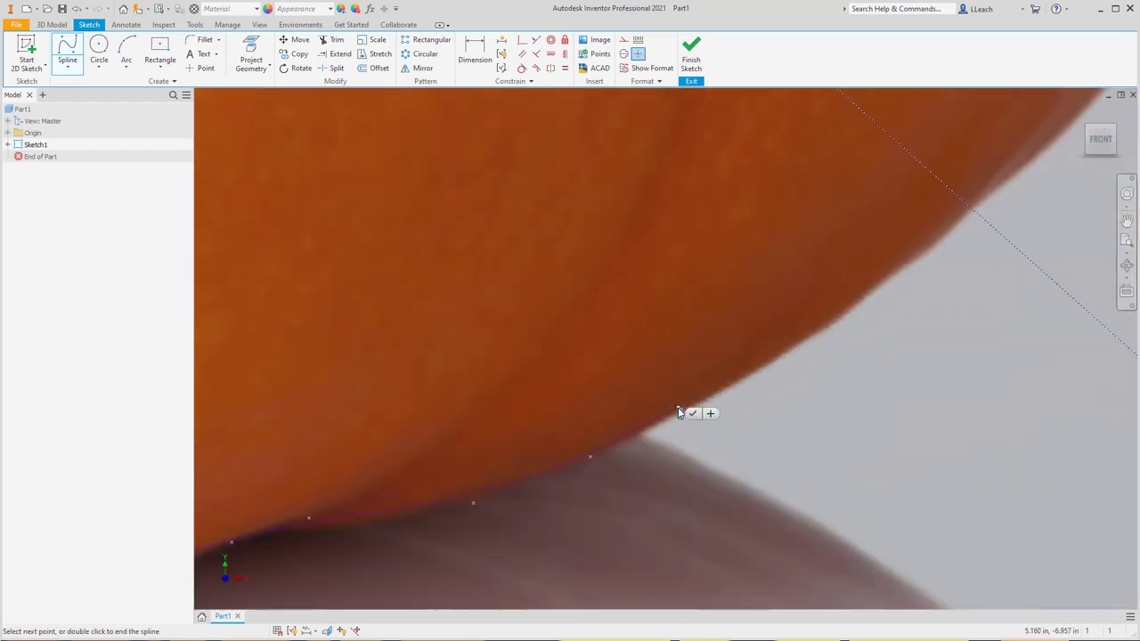
{"action": "left_click", "coordinate": [801, 344]}
{"action": "scroll", "coordinate": [801, 343], "scroll_direction": "down", "scroll_amount": 3}
{"action": "scroll", "coordinate": [728, 408], "scroll_direction": "up", "scroll_amount": 2}
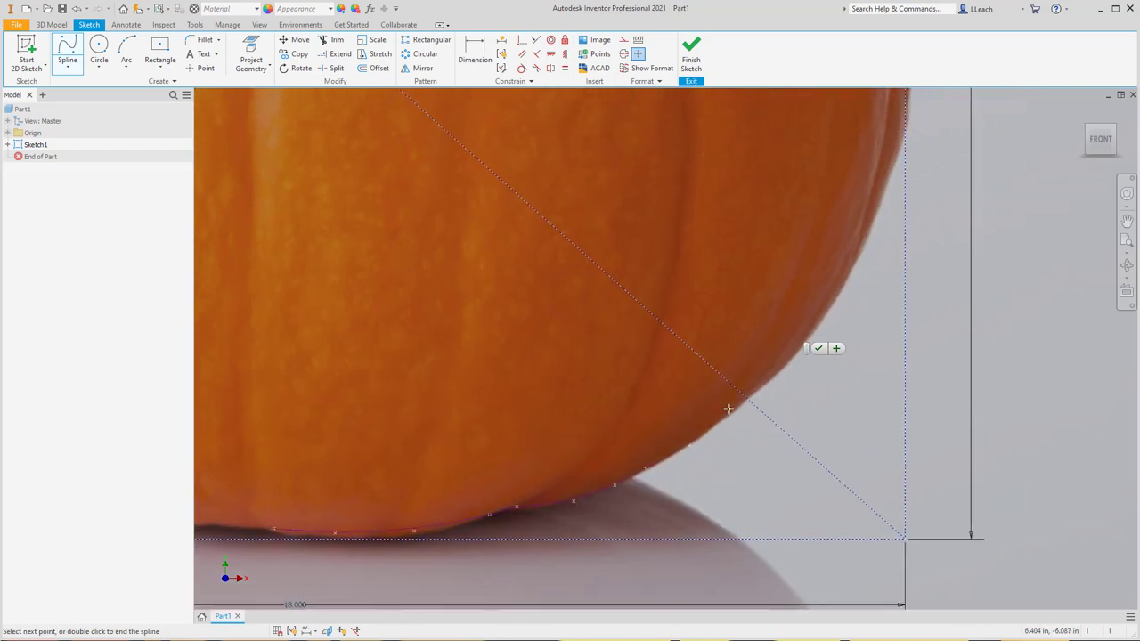
{"action": "key", "text": "Escape"}
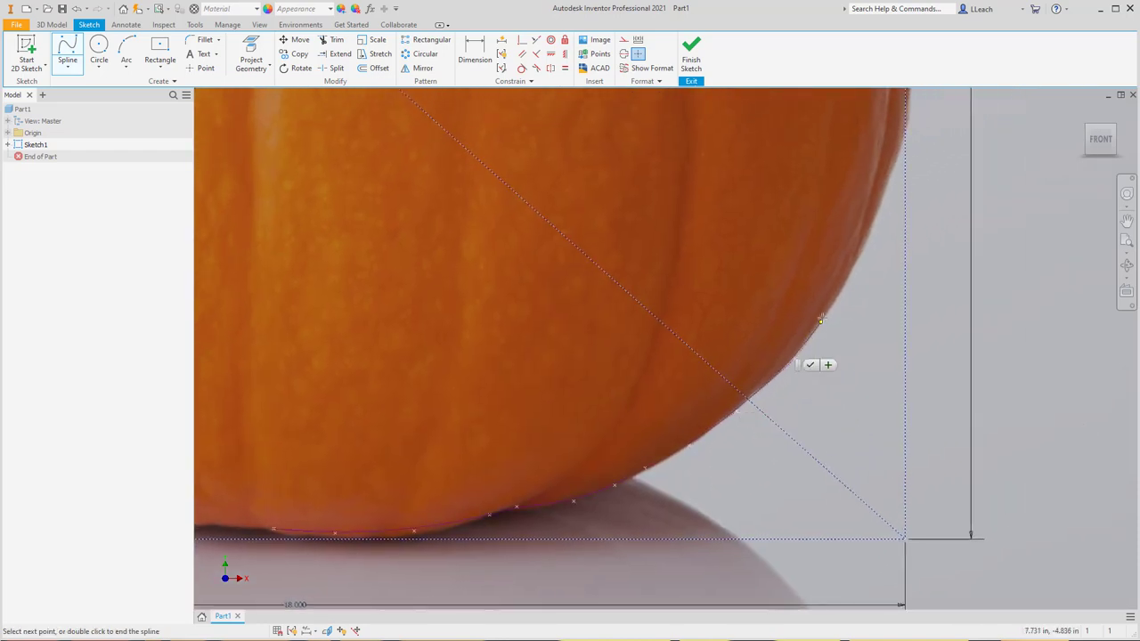
{"action": "left_click", "coordinate": [853, 264]}
Extend the spline up the pumpkin's right side with control vertices just inside the rectangle's right edge
{"action": "scroll", "coordinate": [864, 233], "scroll_direction": "down", "scroll_amount": 2}
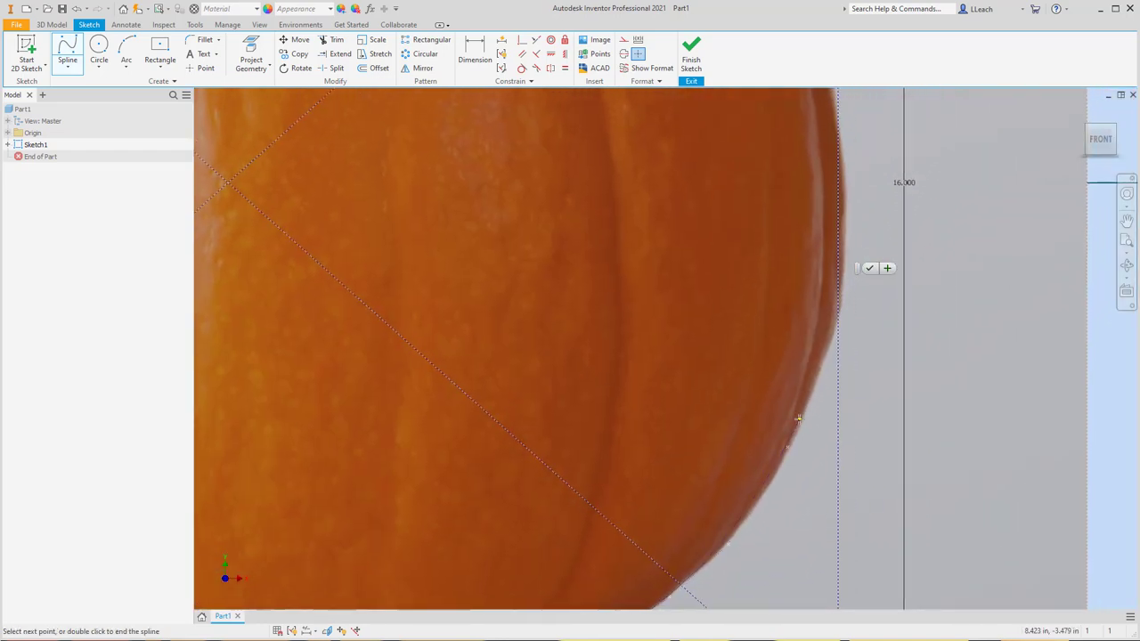
{"action": "left_click", "coordinate": [813, 388]}
{"action": "left_click", "coordinate": [830, 318]}
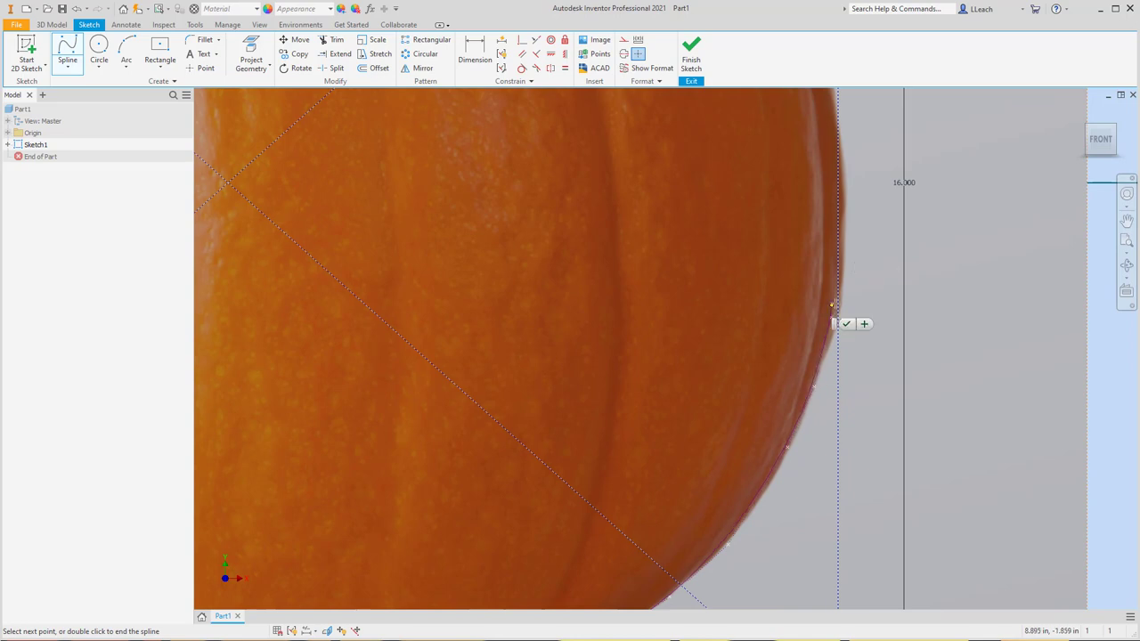
{"action": "left_click", "coordinate": [832, 236]}
{"action": "middle_click_drag", "start_coordinate": [831, 236], "coordinate": [844, 388]}
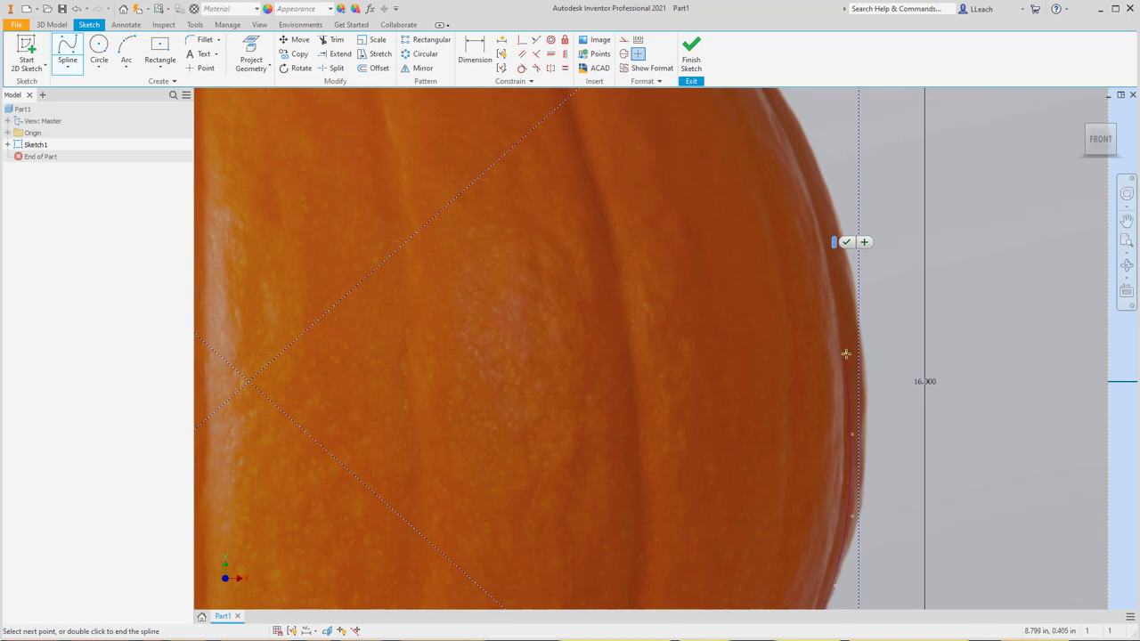
{"action": "left_click", "coordinate": [843, 328]}
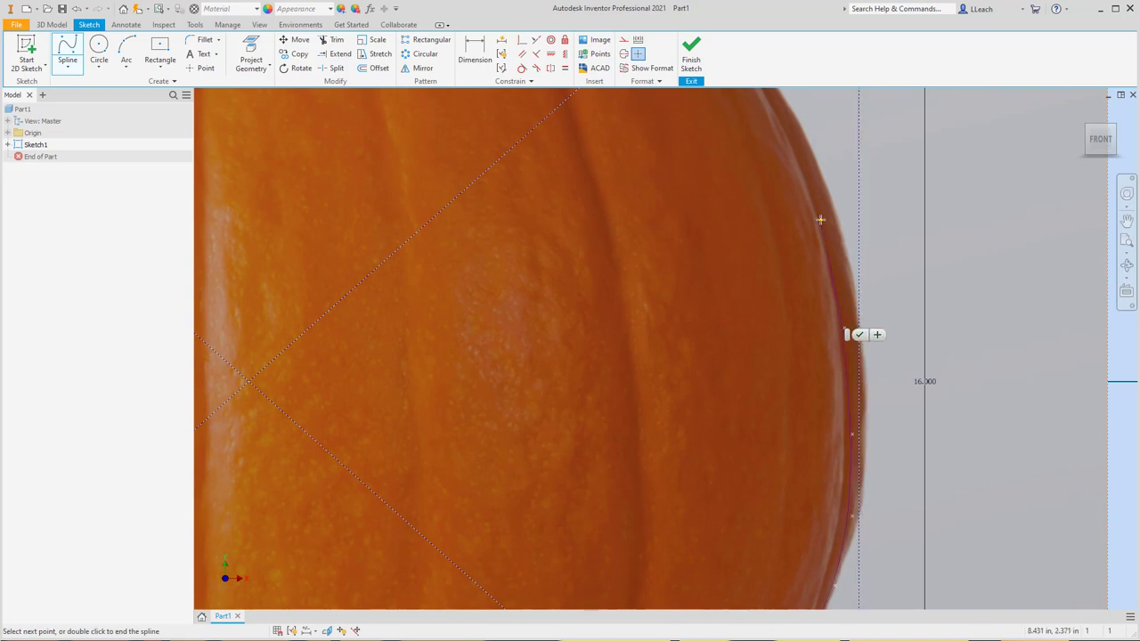
{"action": "left_click", "coordinate": [820, 219]}
Carry the spline around the pumpkin's upper-right shoulder, placing control vertices across the rectangle's diagonal
{"action": "middle_click_drag", "start_coordinate": [820, 219], "coordinate": [823, 403]}
{"action": "left_click", "coordinate": [786, 288]}
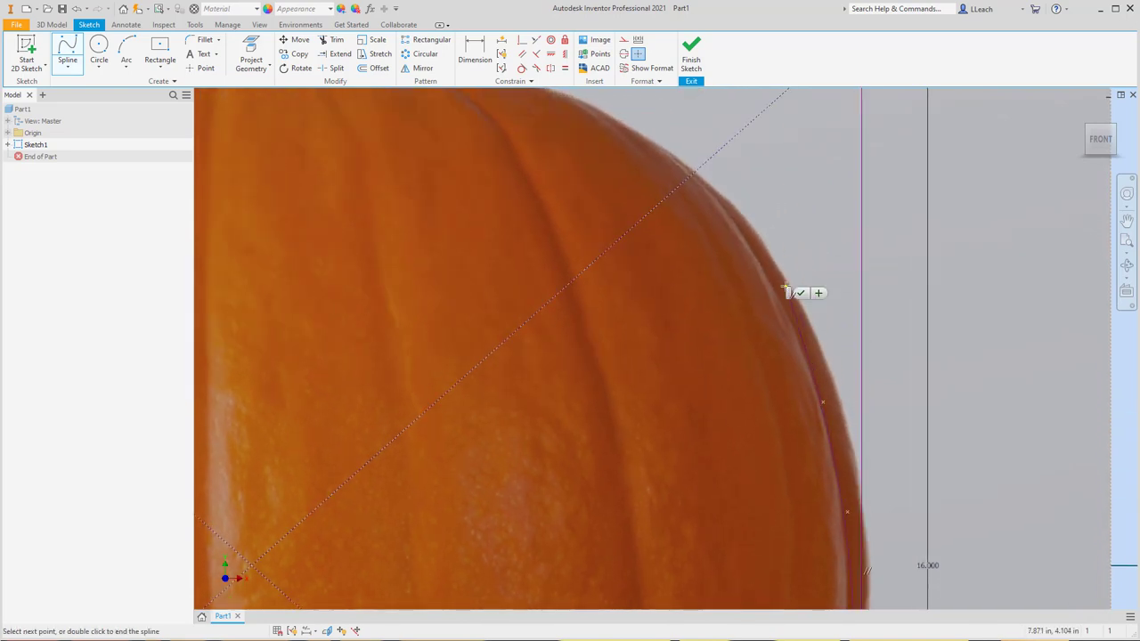
{"action": "left_click", "coordinate": [740, 208]}
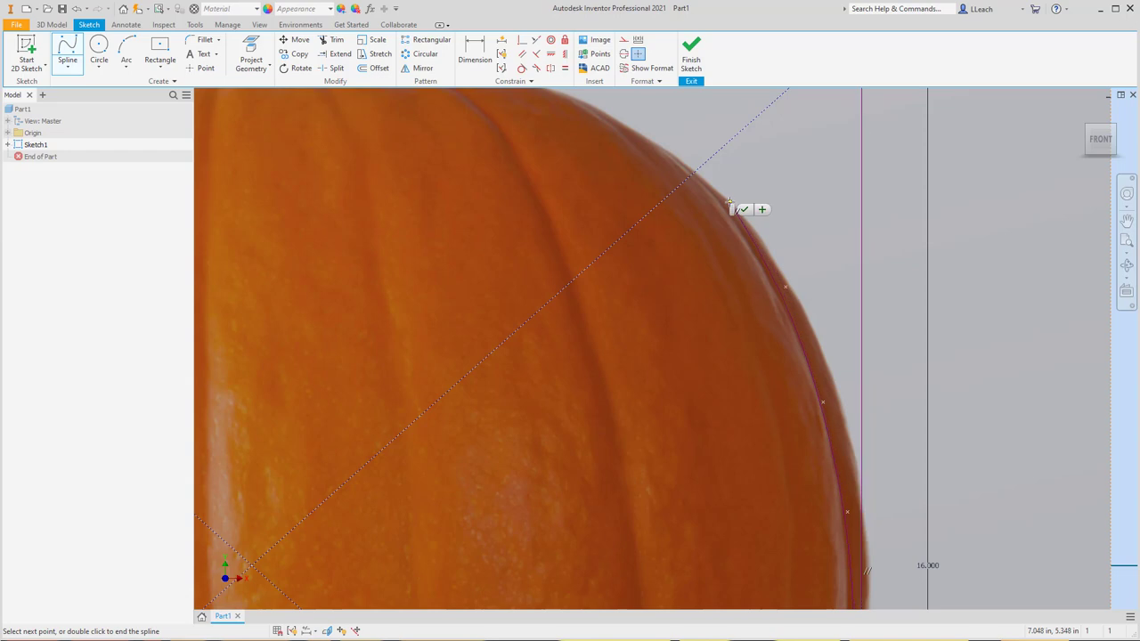
{"action": "left_click", "coordinate": [624, 131]}
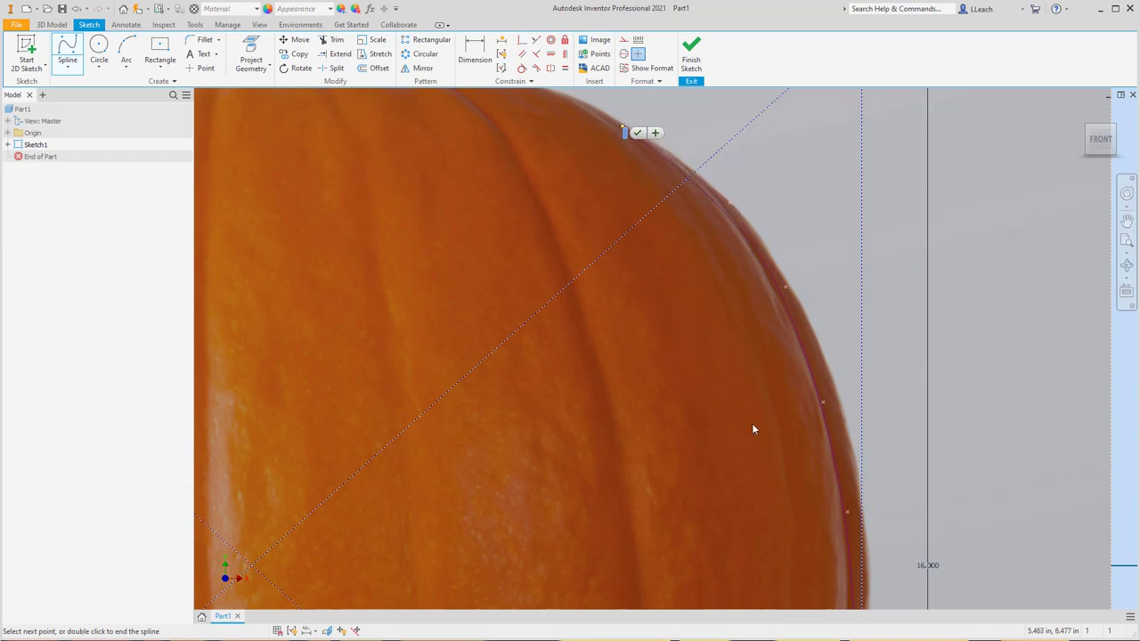
Trace the spline leftward along the pumpkin's top edge to the base of the stem
{"action": "middle_click_drag", "start_coordinate": [601, 237], "coordinate": [765, 390]}
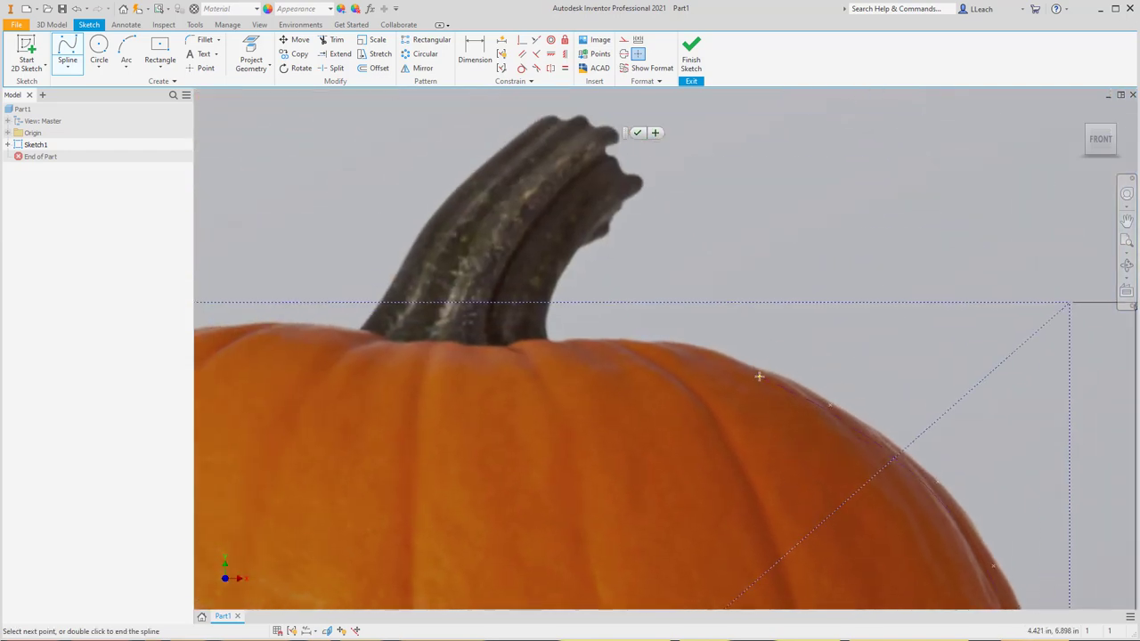
{"action": "left_click", "coordinate": [755, 368]}
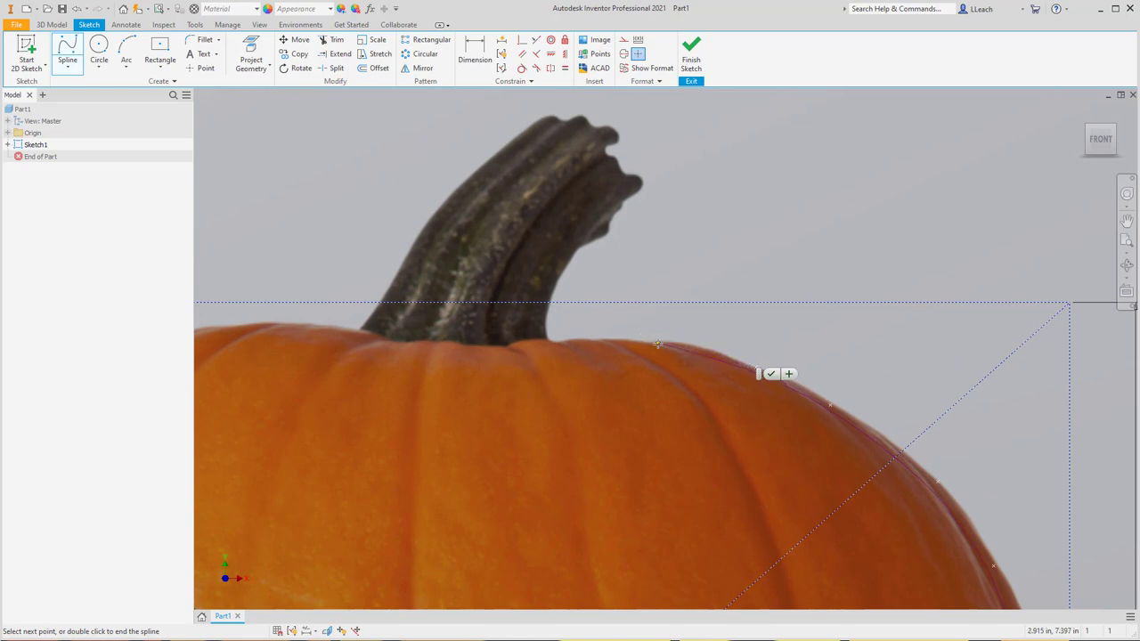
{"action": "left_click", "coordinate": [657, 343]}
{"action": "left_click", "coordinate": [559, 341]}
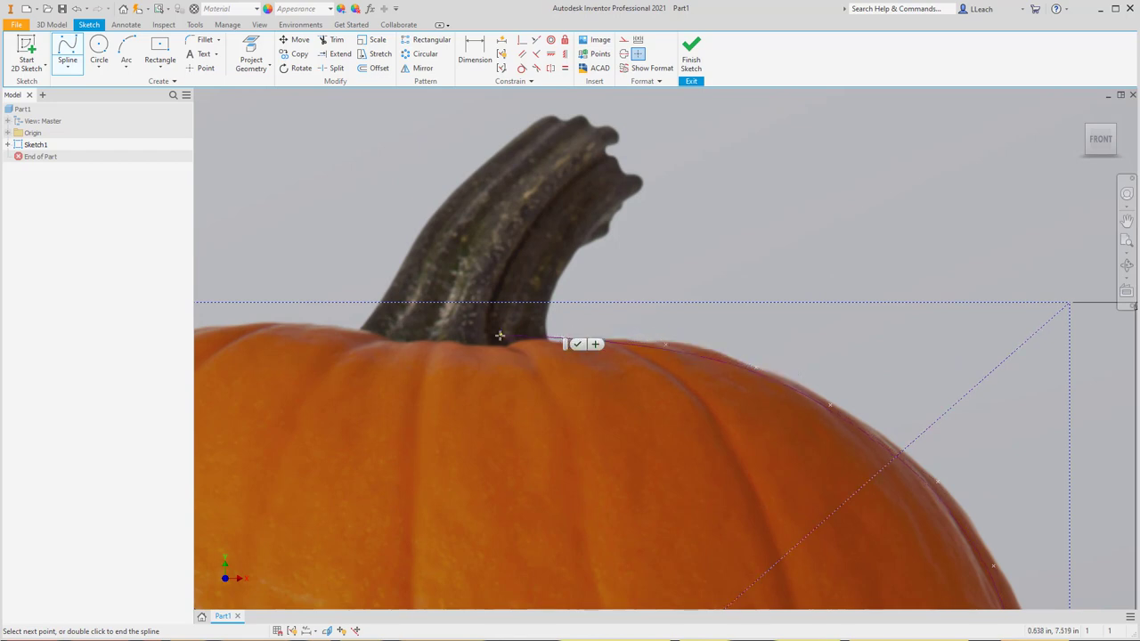
{"action": "left_click", "coordinate": [483, 342]}
Add two closely spaced spline control vertices along the dip where the stem meets the pumpkin's top
{"action": "scroll", "coordinate": [477, 342], "scroll_direction": "down", "scroll_amount": 5}
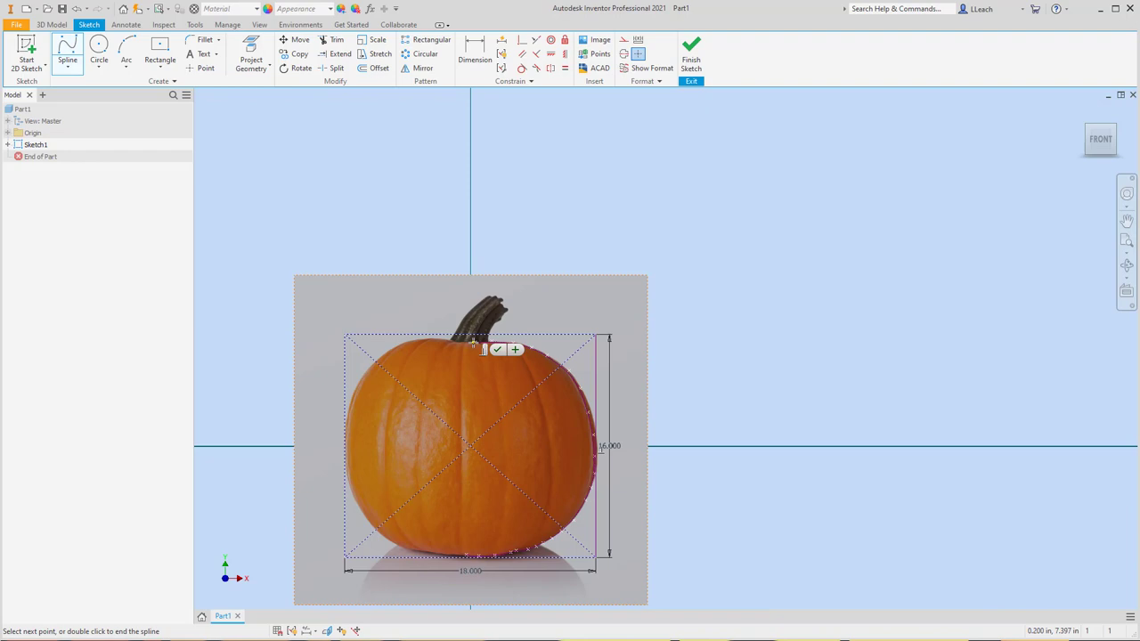
{"action": "scroll", "coordinate": [474, 343], "scroll_direction": "up", "scroll_amount": 5}
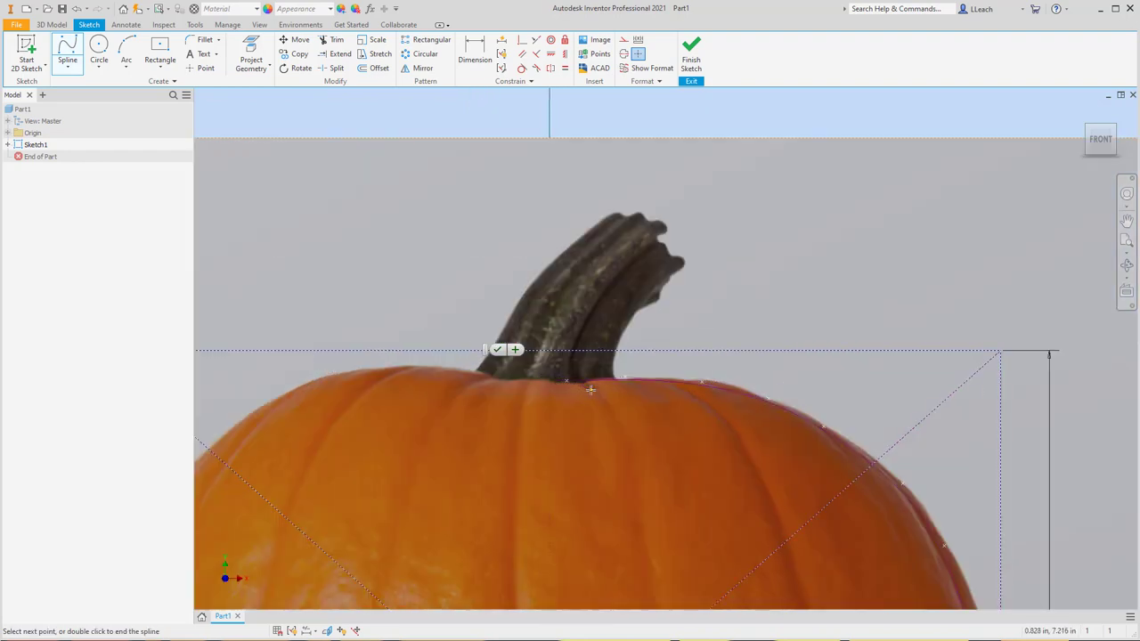
{"action": "scroll", "coordinate": [590, 389], "scroll_direction": "down", "scroll_amount": 5}
{"action": "scroll", "coordinate": [590, 389], "scroll_direction": "up", "scroll_amount": 6}
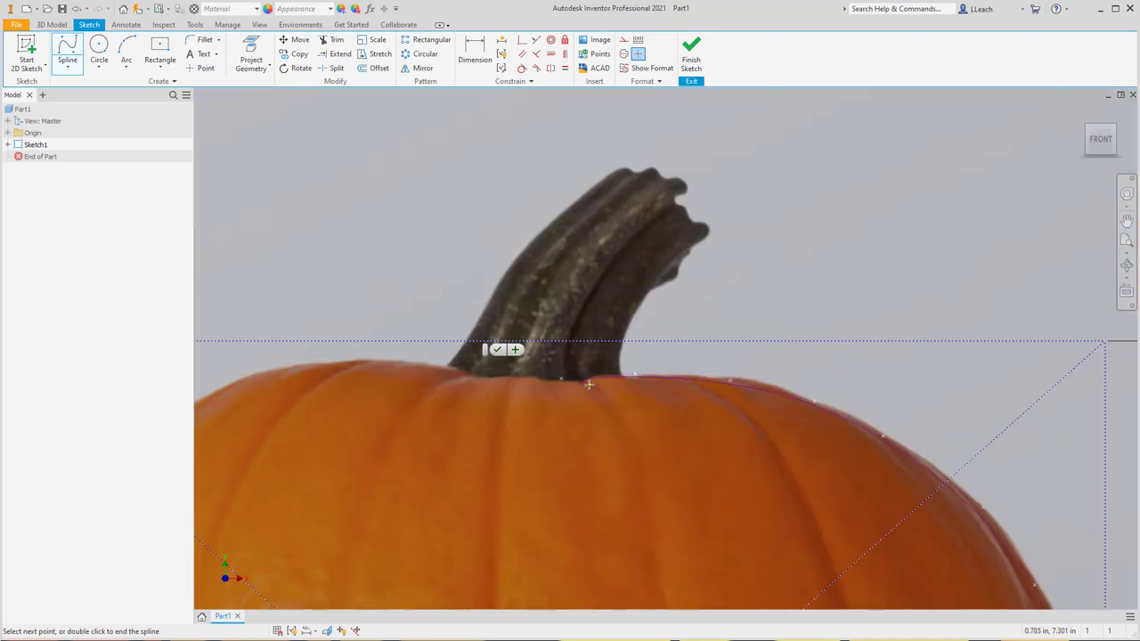
{"action": "scroll", "coordinate": [588, 384], "scroll_direction": "up", "scroll_amount": 8}
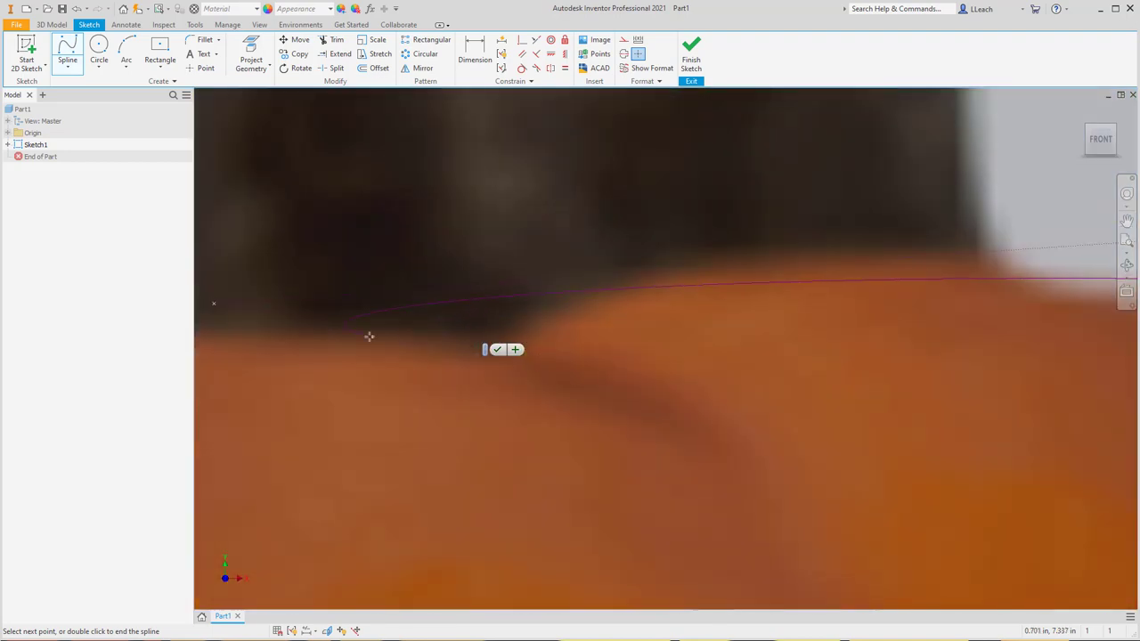
{"action": "middle_click_drag", "start_coordinate": [302, 351], "coordinate": [662, 417]}
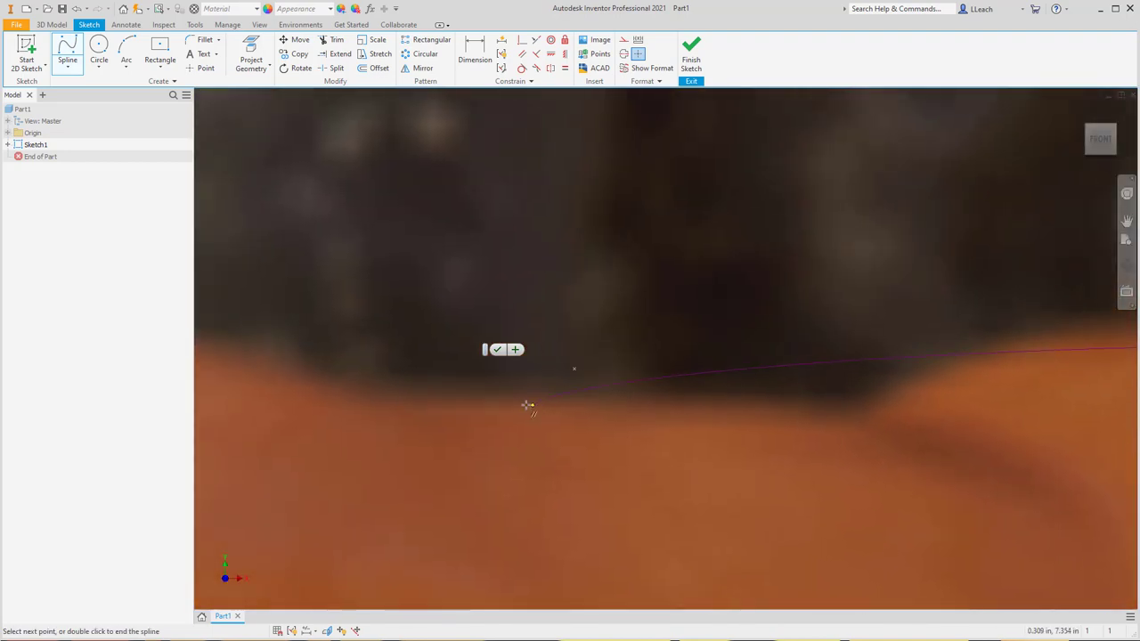
{"action": "left_click", "coordinate": [819, 419]}
{"action": "left_click", "coordinate": [467, 405]}
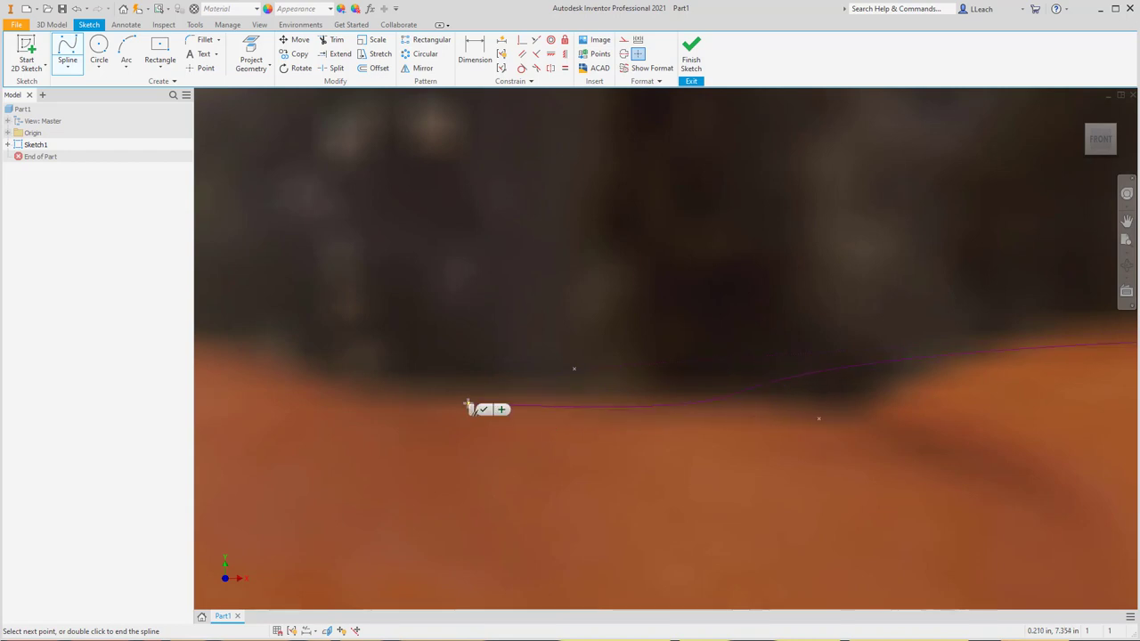
End the spline at the stem's base, about 0.3 in left of the vertical centreline
{"action": "scroll", "coordinate": [467, 406], "scroll_direction": "down", "scroll_amount": 6}
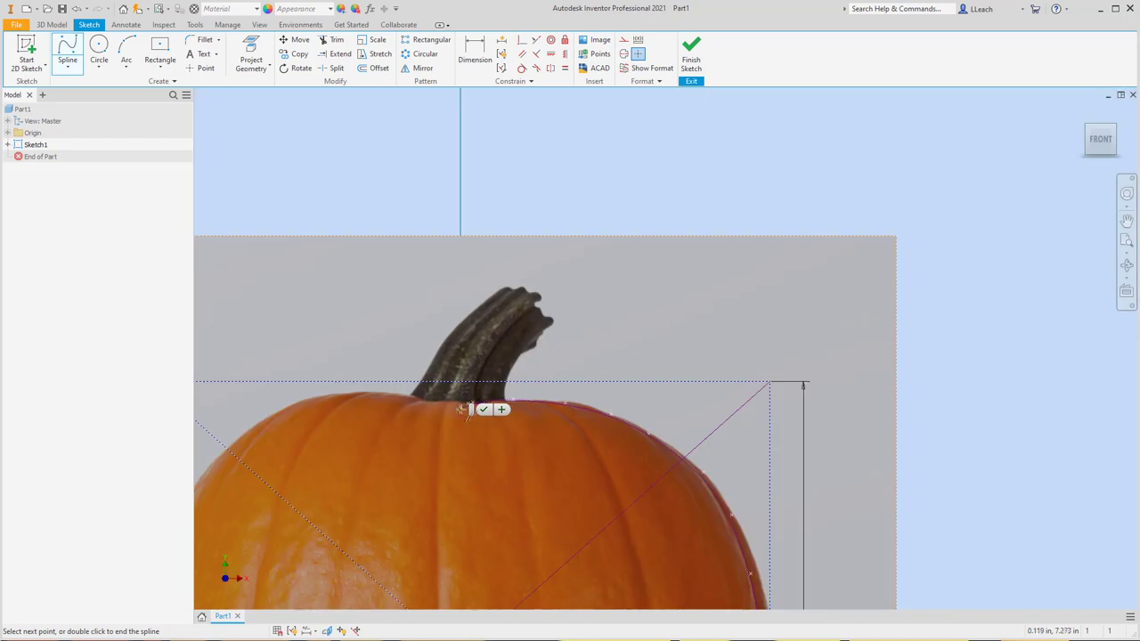
{"action": "middle_click_drag", "start_coordinate": [451, 401], "coordinate": [491, 343]}
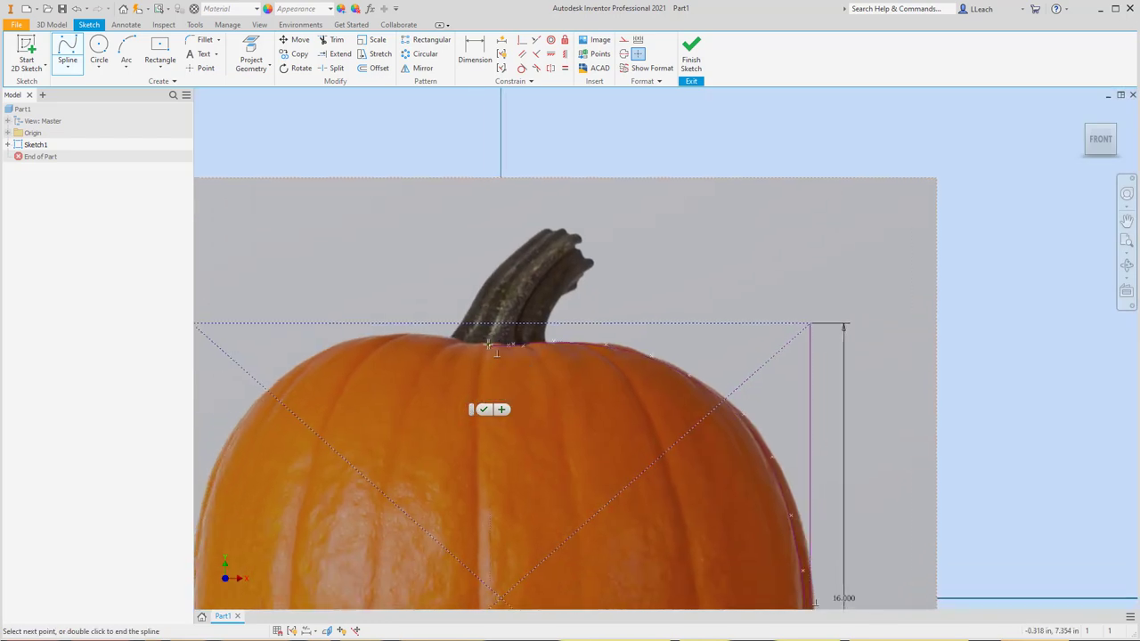
{"action": "left_click", "coordinate": [487, 343]}
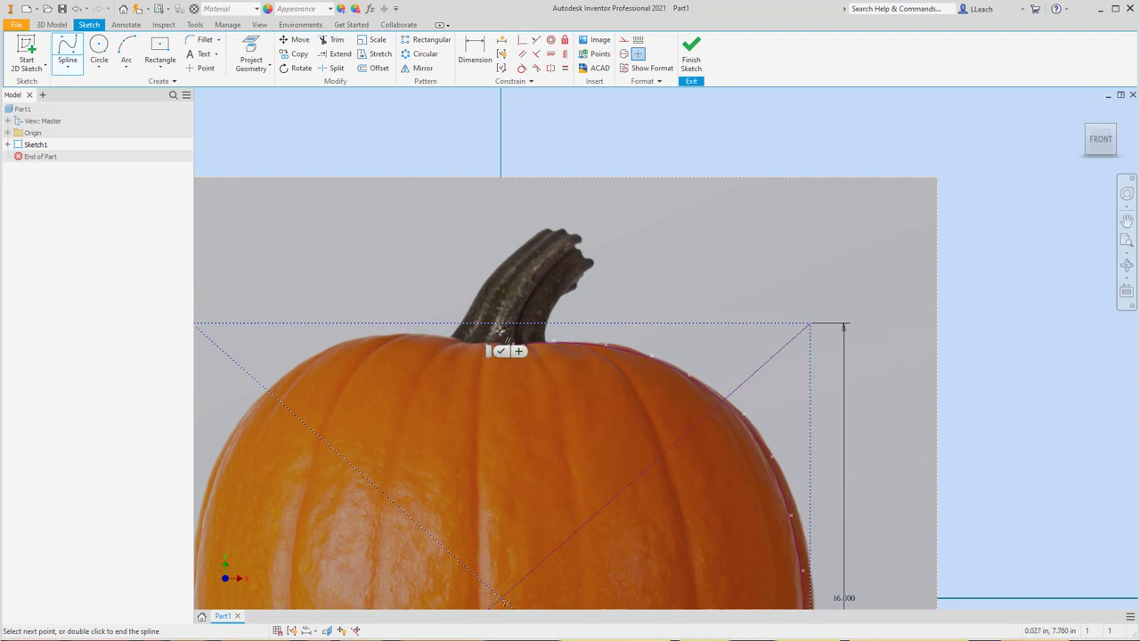
{"action": "left_click", "coordinate": [502, 353]}
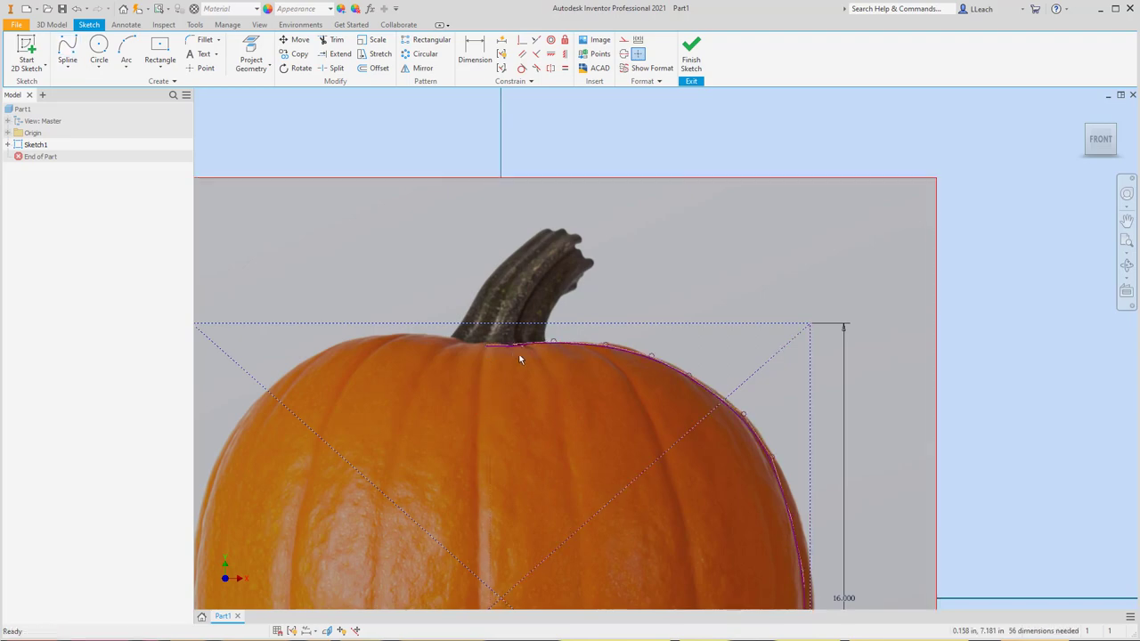
Move the pumpkin image to the left, clear of the construction rectangle and the traced spline
{"action": "scroll", "coordinate": [657, 337], "scroll_direction": "up", "scroll_amount": 5}
{"action": "scroll", "coordinate": [657, 338], "scroll_direction": "down", "scroll_amount": 5}
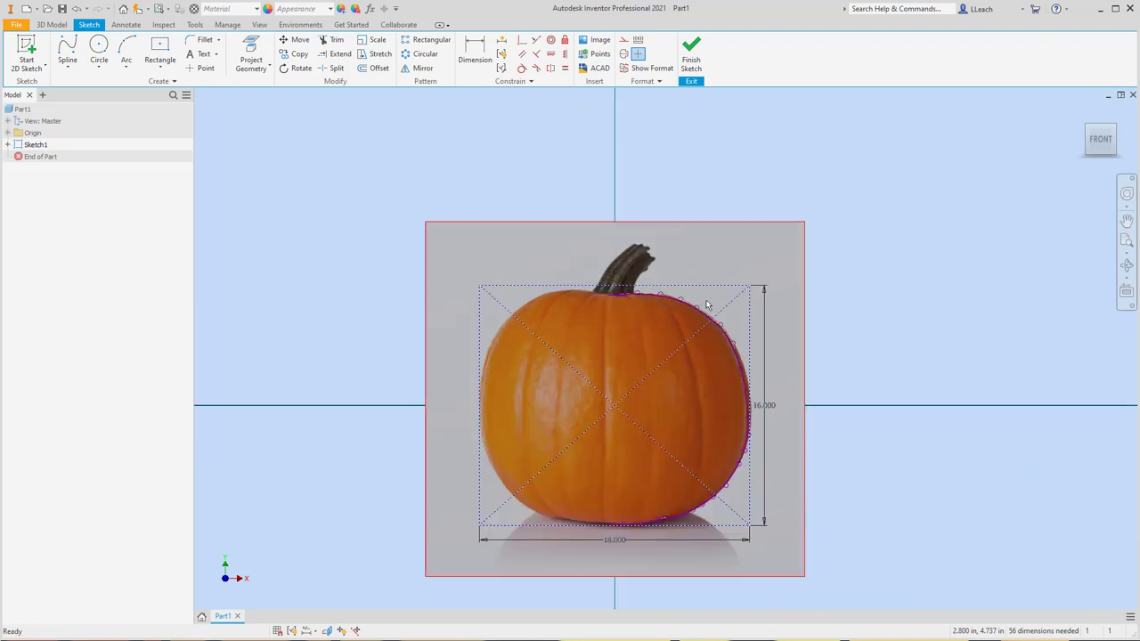
{"action": "left_click", "coordinate": [722, 219]}
{"action": "mouse_move", "coordinate": [700, 234]}
{"action": "left_mouse_down"}
{"action": "mouse_move", "coordinate": [311, 230]}
{"action": "mouse_move", "coordinate": [331, 237]}
{"action": "mouse_move", "coordinate": [317, 242]}
{"action": "left_mouse_up"}
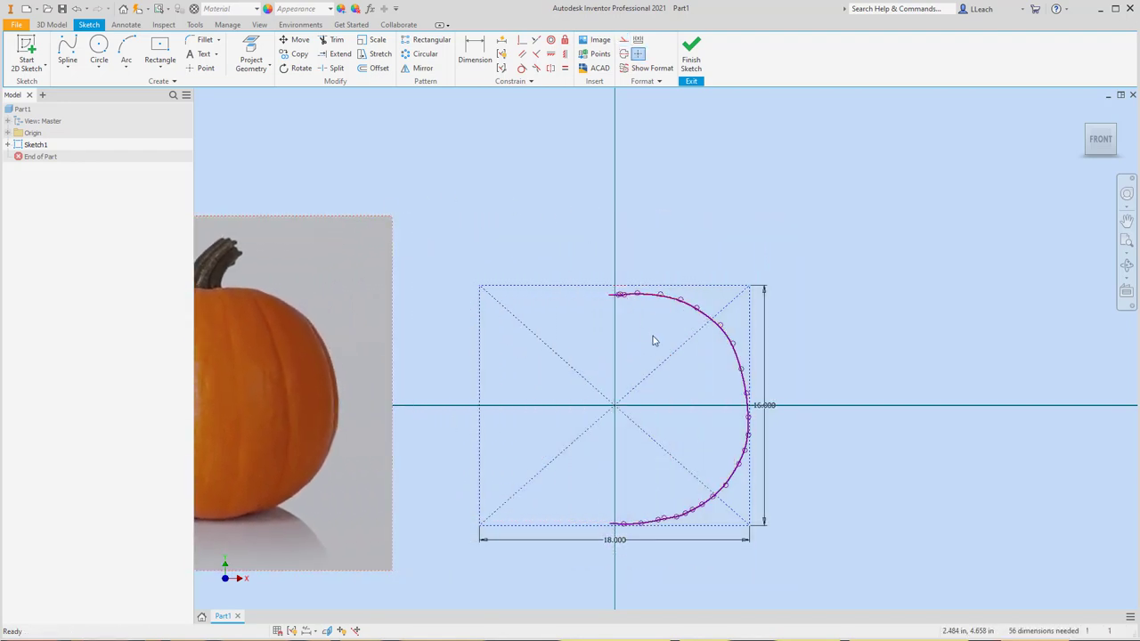
{"action": "scroll", "coordinate": [644, 330], "scroll_direction": "up", "scroll_amount": 3}
{"action": "scroll", "coordinate": [632, 320], "scroll_direction": "down", "scroll_amount": 2}
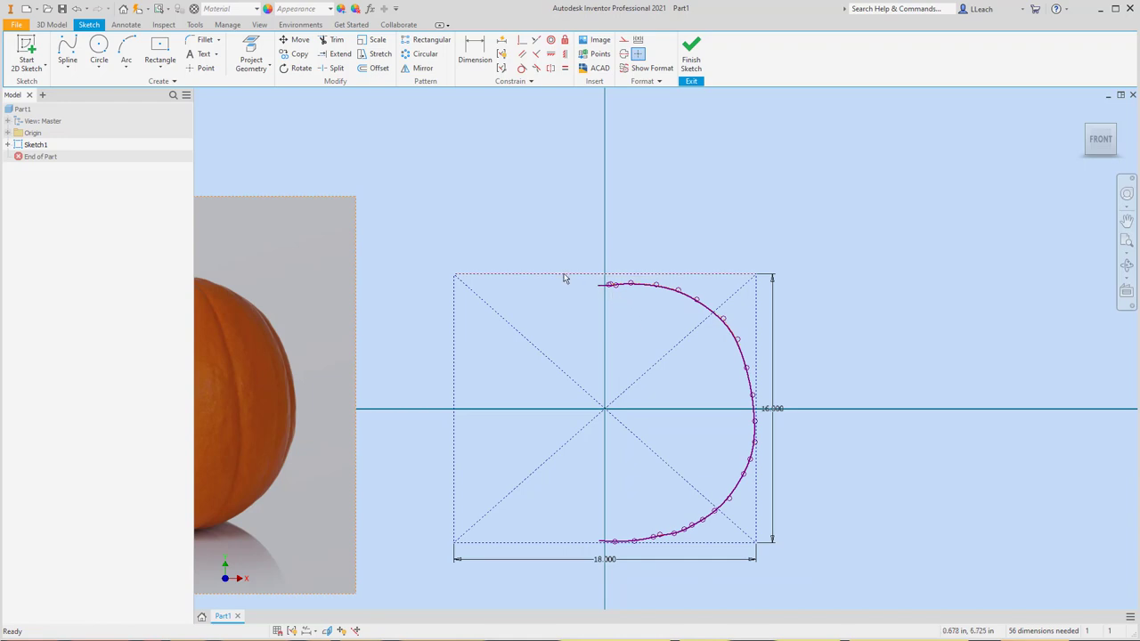
Draw a vertical line just left of the construction rectangle, extending past its upper and lower edges
{"action": "left_click", "coordinate": [66, 70]}
{"action": "left_click", "coordinate": [76, 83]}
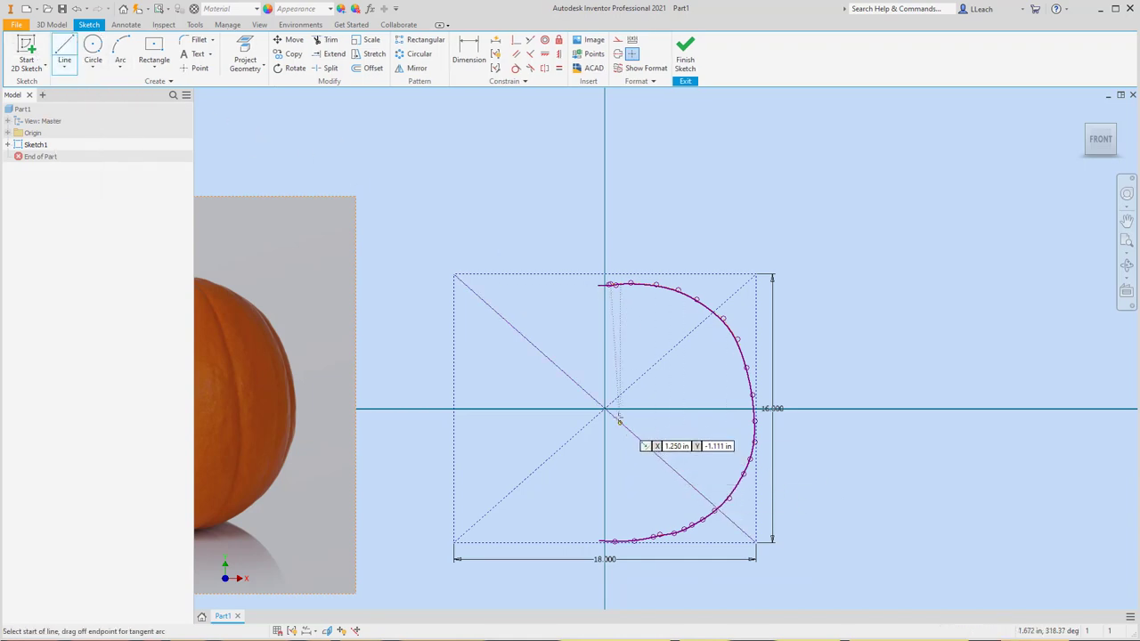
{"action": "scroll", "coordinate": [619, 420], "scroll_direction": "up", "scroll_amount": 2}
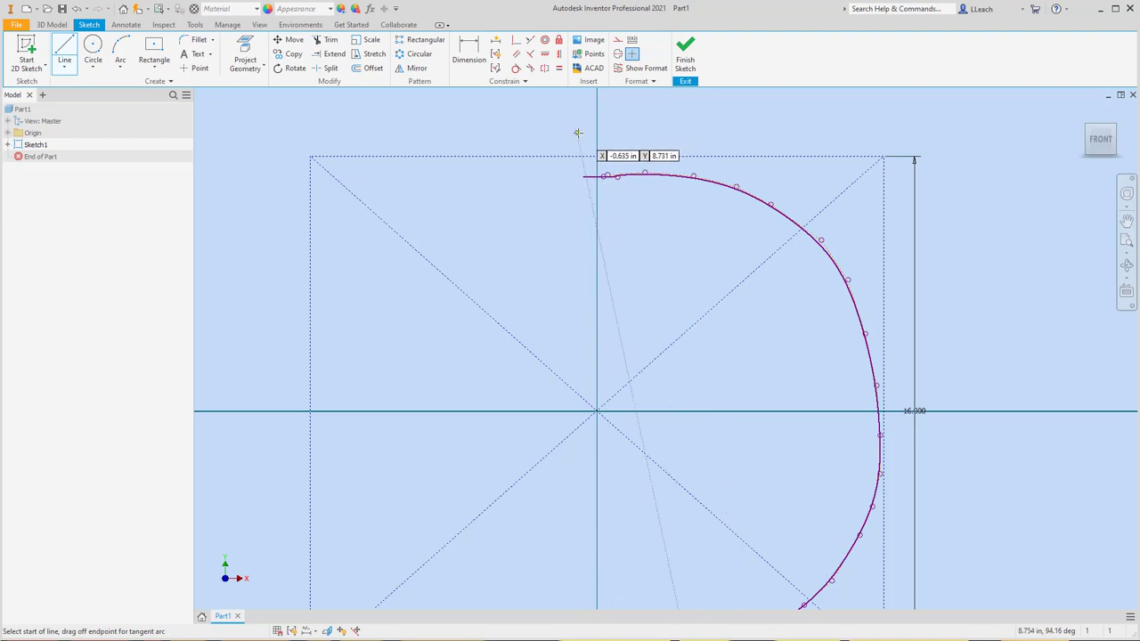
{"action": "middle_click_drag", "start_coordinate": [603, 178], "coordinate": [658, 186]}
{"action": "middle_click_drag", "start_coordinate": [490, 227], "coordinate": [603, 155]}
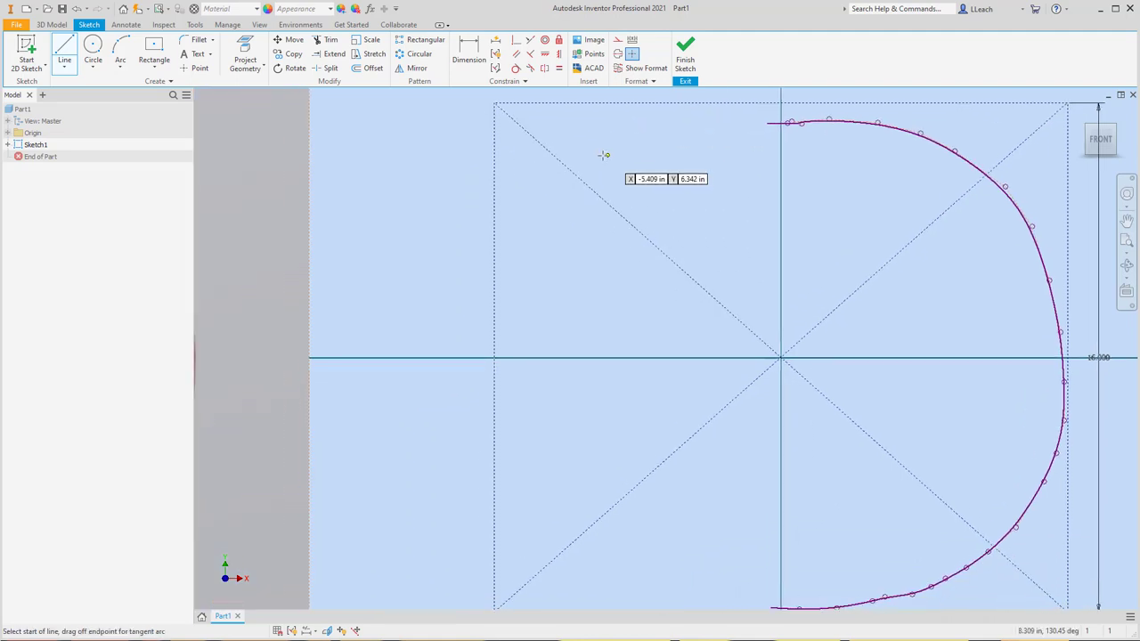
{"action": "scroll", "coordinate": [460, 132], "scroll_direction": "down", "scroll_amount": 3}
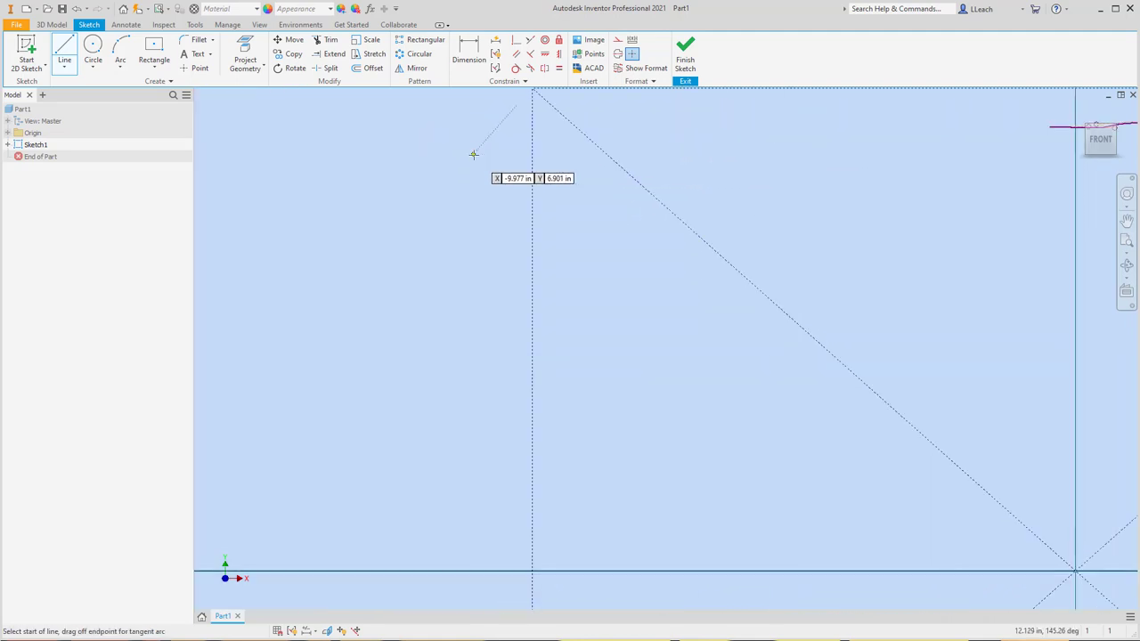
{"action": "scroll", "coordinate": [475, 161], "scroll_direction": "up", "scroll_amount": 5}
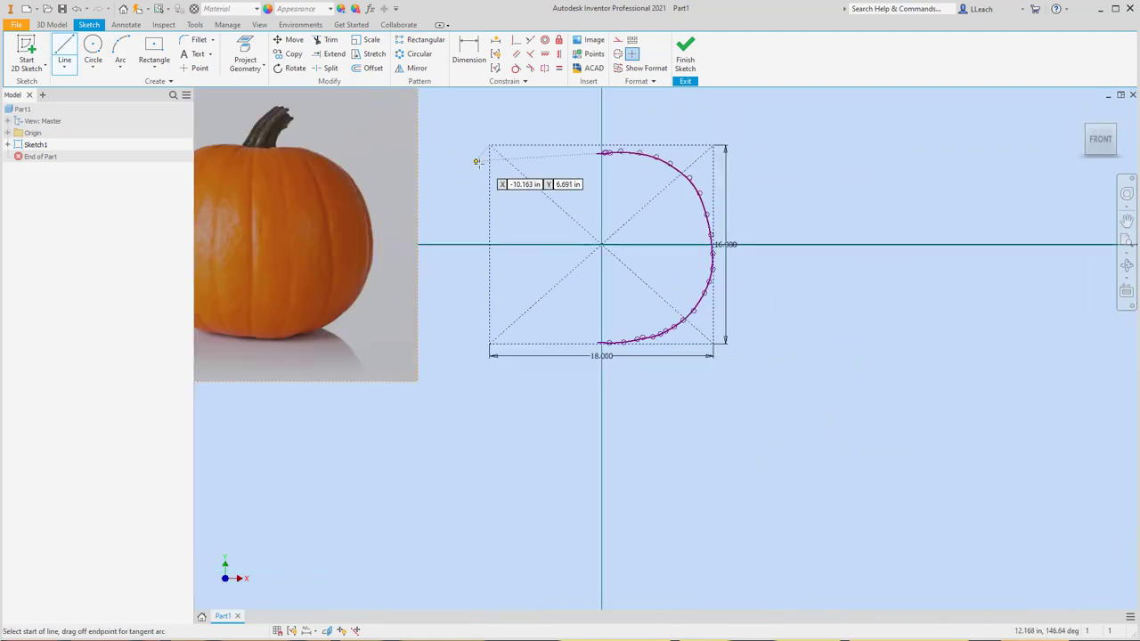
{"action": "left_click", "coordinate": [470, 117]}
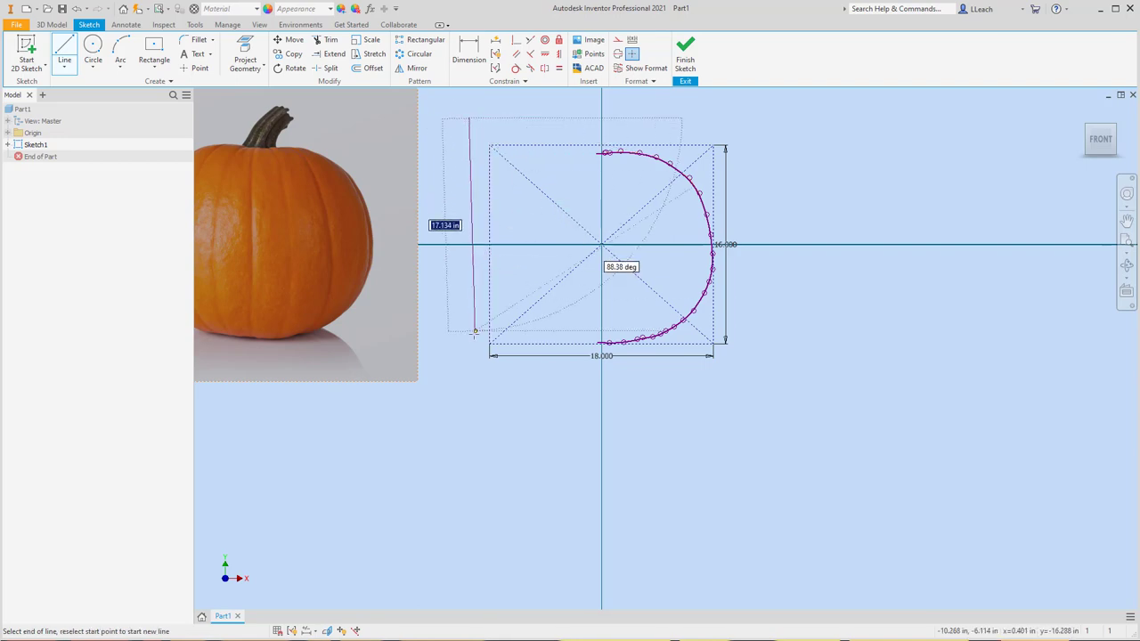
{"action": "left_click", "coordinate": [468, 394]}
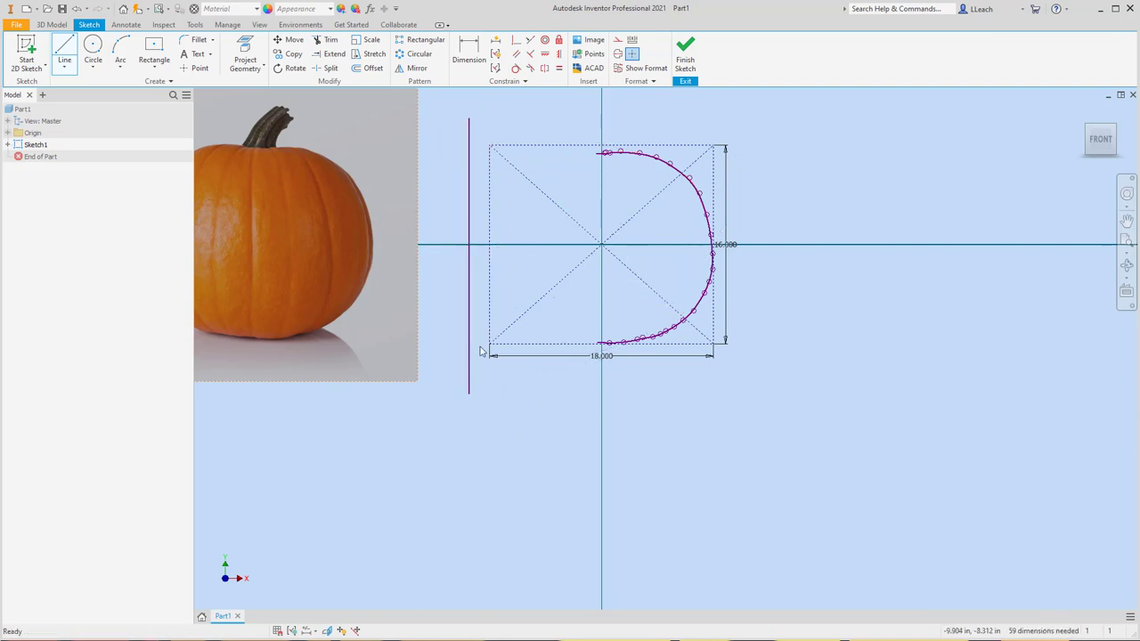
{"action": "key", "text": "Escape"}
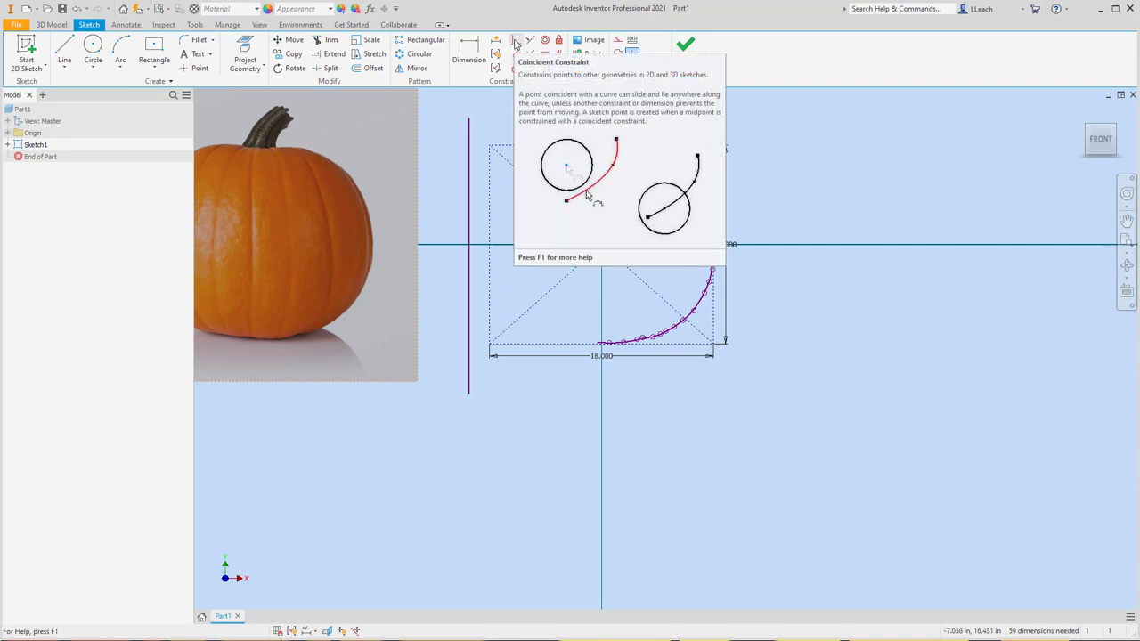
Constrain the vertical line's midpoint coincident with the centre of the construction rectangle at the origin
{"action": "left_click", "coordinate": [516, 41]}
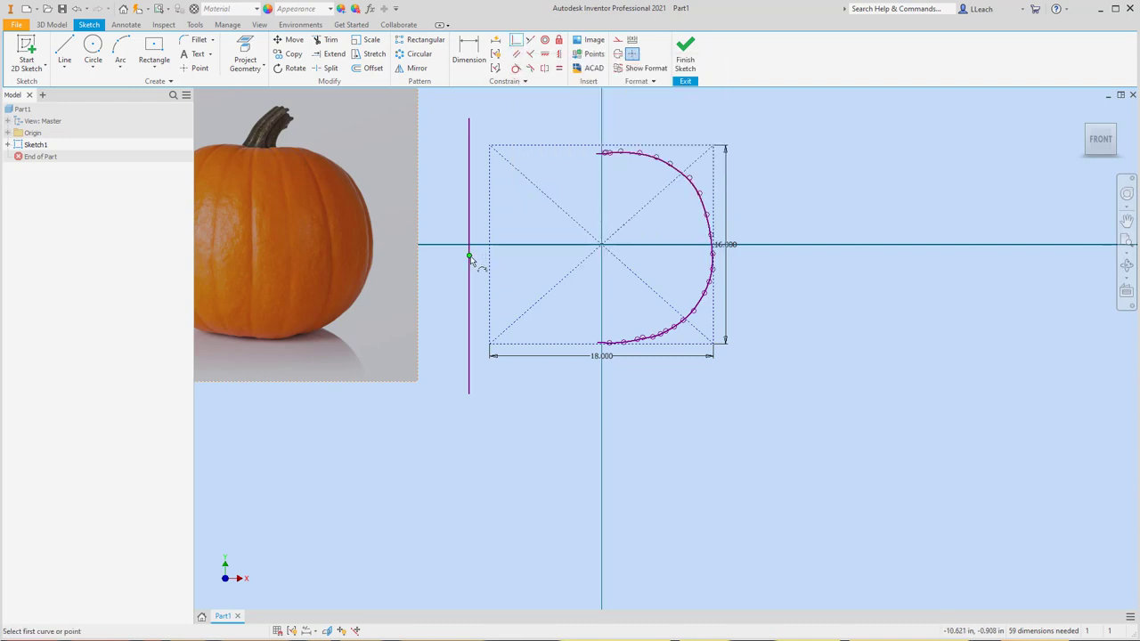
{"action": "left_click", "coordinate": [469, 257]}
{"action": "left_click", "coordinate": [602, 246]}
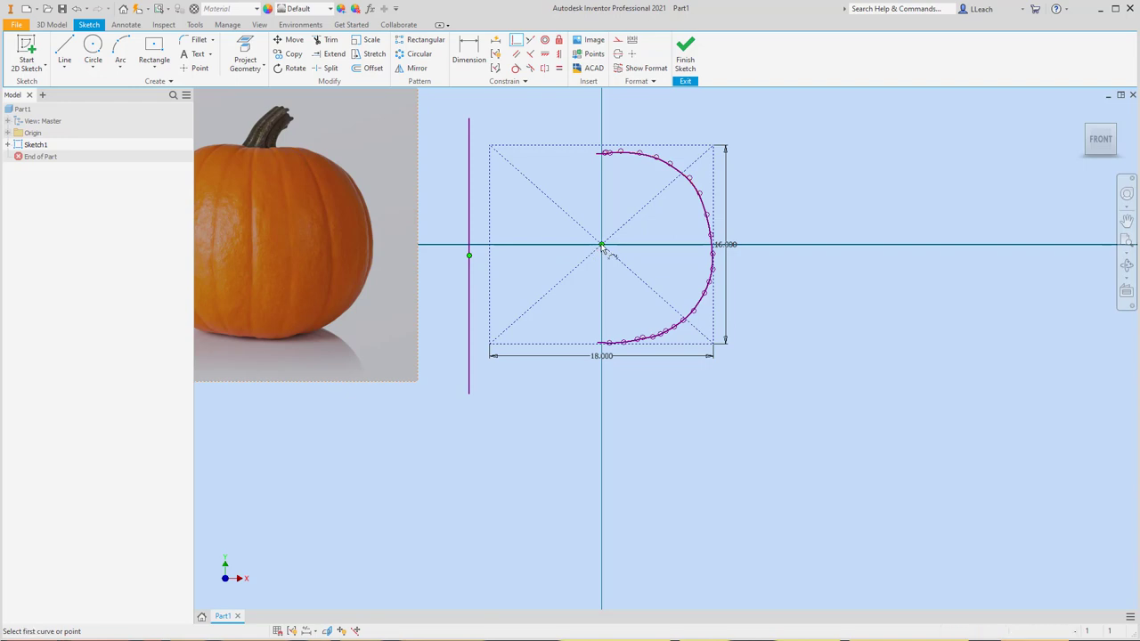
Trim the spline's upper end where it crosses the centre line, and remove the part of the line above the spline
{"action": "scroll", "coordinate": [614, 166], "scroll_direction": "up", "scroll_amount": 4}
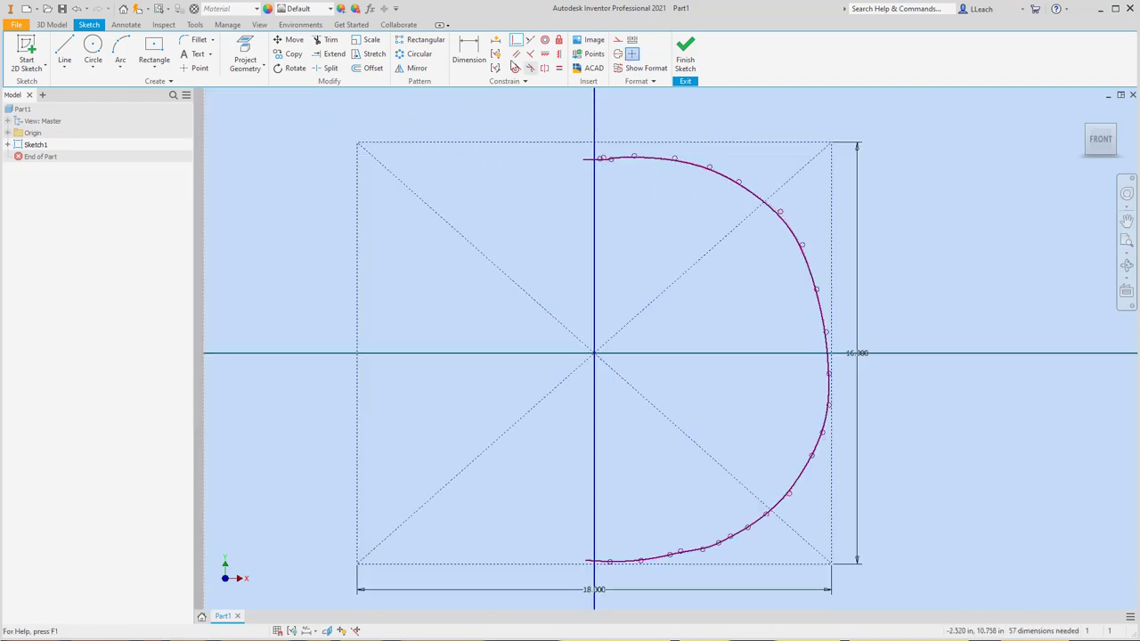
{"action": "left_click", "coordinate": [330, 39]}
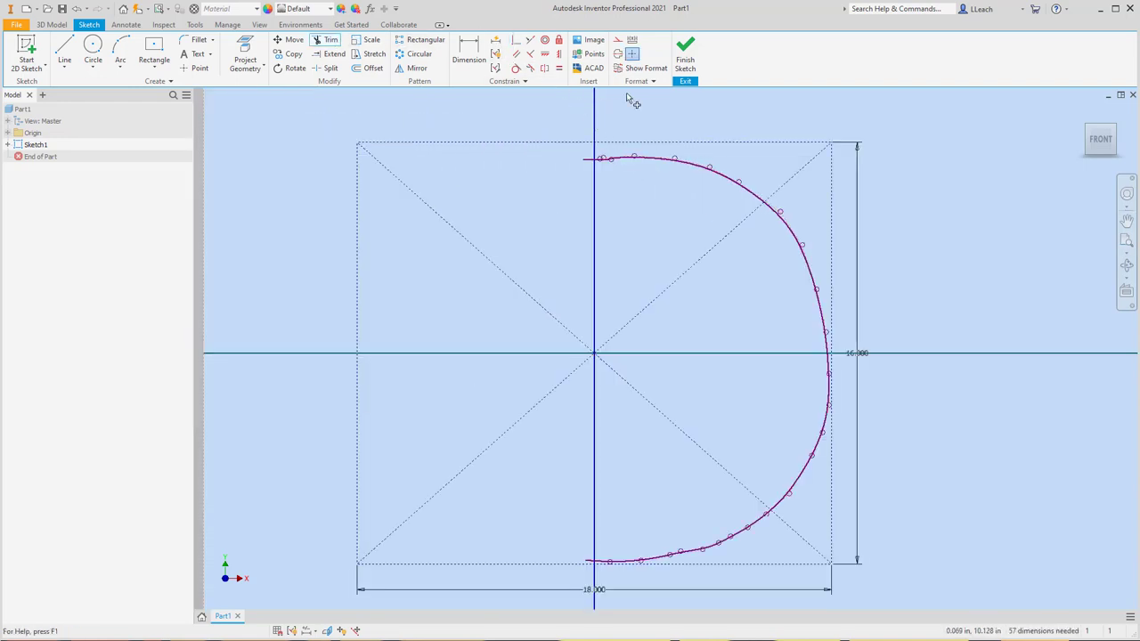
{"action": "middle_click_drag", "start_coordinate": [631, 97], "coordinate": [584, 234]}
{"action": "scroll", "coordinate": [574, 242], "scroll_direction": "up", "scroll_amount": 3}
{"action": "left_click", "coordinate": [499, 332]}
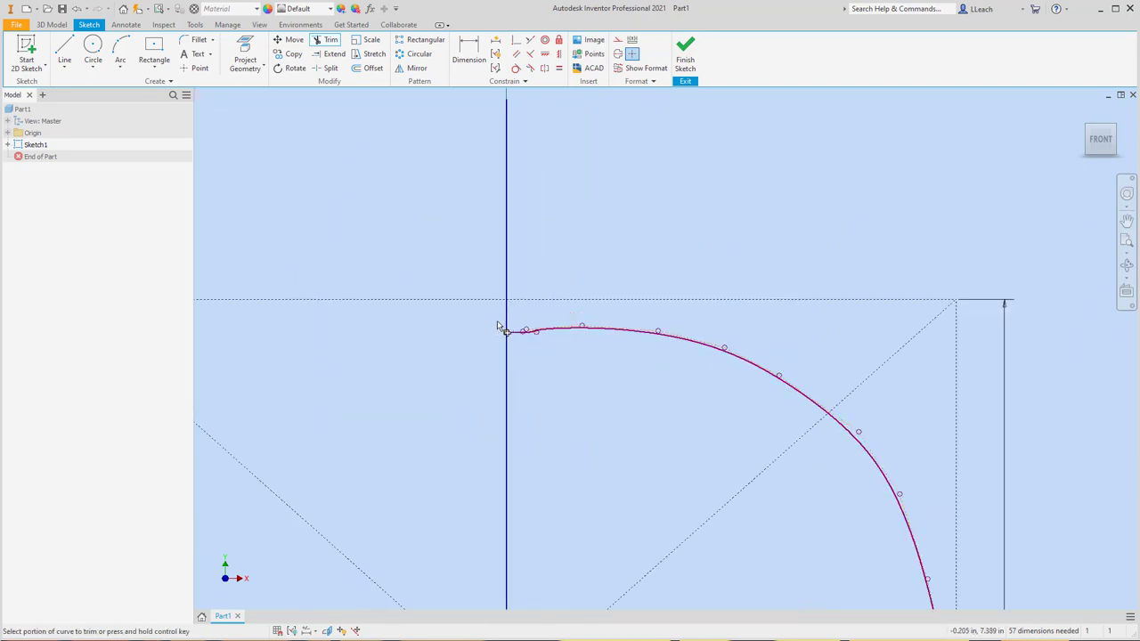
{"action": "key", "text": "Escape"}
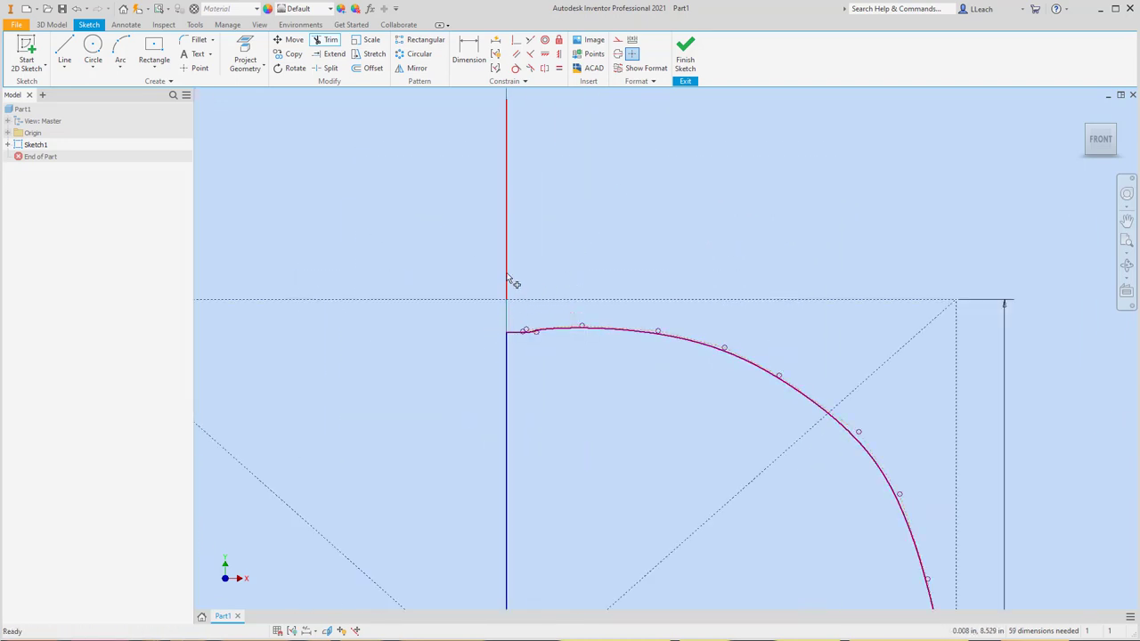
{"action": "left_click", "coordinate": [507, 272]}
{"action": "key", "text": "Delete"}
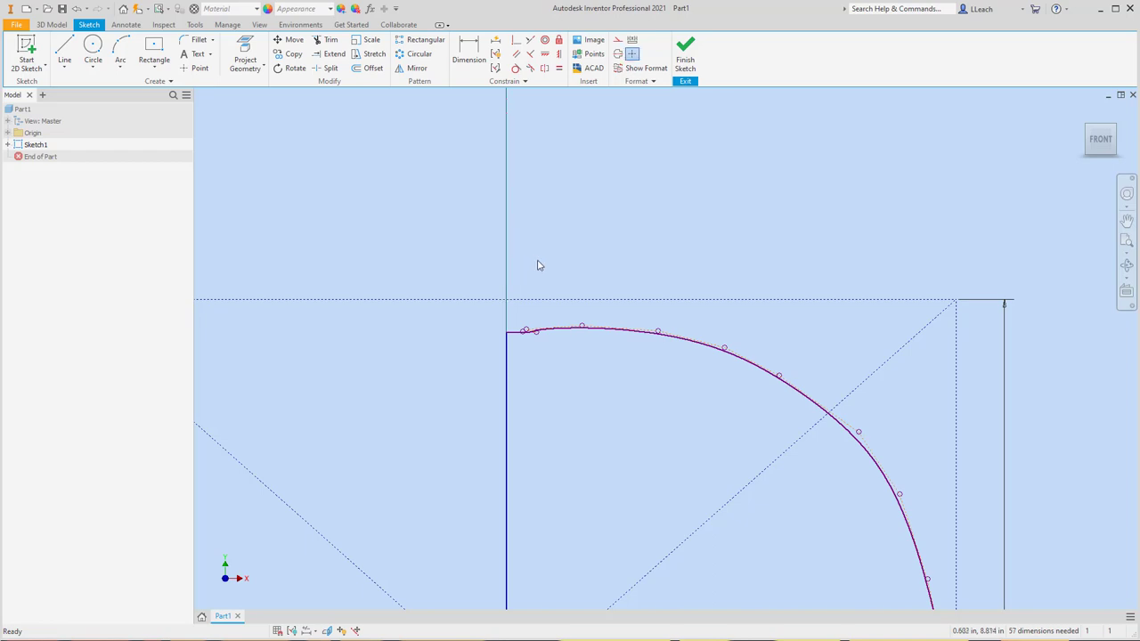
Reposition the spline's control vertices near its upper end to smooth the curve into the centre line
{"action": "scroll", "coordinate": [570, 317], "scroll_direction": "up", "scroll_amount": 2}
{"action": "scroll", "coordinate": [472, 345], "scroll_direction": "down", "scroll_amount": 1}
{"action": "scroll", "coordinate": [474, 342], "scroll_direction": "up", "scroll_amount": 4}
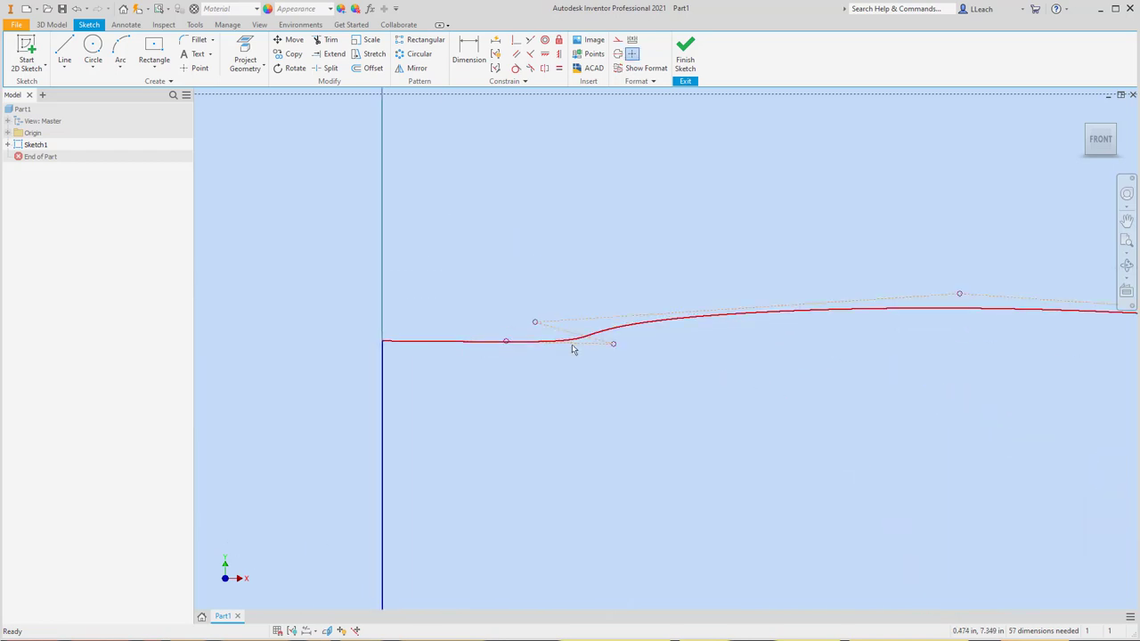
{"action": "left_click_drag", "start_coordinate": [613, 347], "coordinate": [559, 338]}
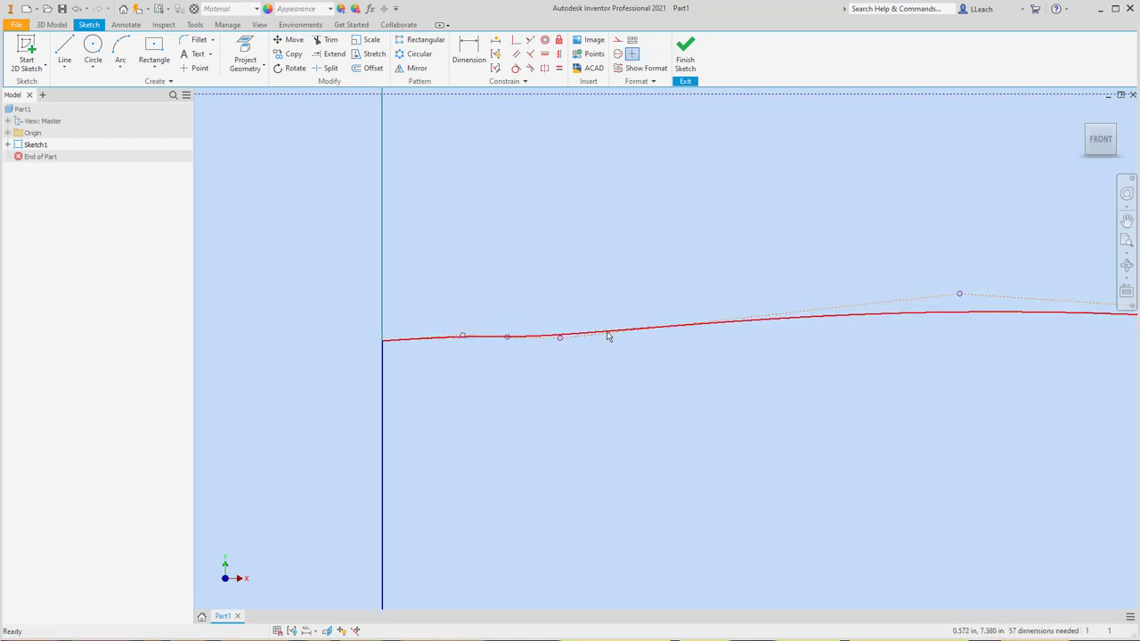
{"action": "left_click_drag", "start_coordinate": [960, 295], "coordinate": [961, 295]}
{"action": "scroll", "coordinate": [717, 374], "scroll_direction": "up", "scroll_amount": 2}
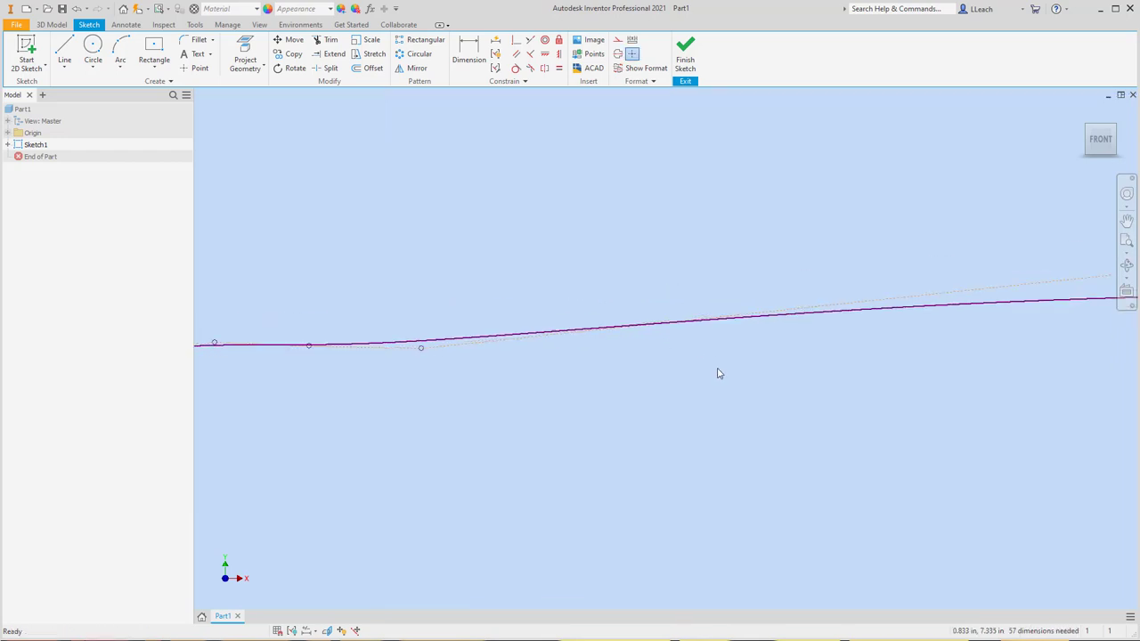
Trim the spline's lower end at the centre line, and remove the part of the line below the spline
{"action": "scroll", "coordinate": [722, 302], "scroll_direction": "down", "scroll_amount": 5}
{"action": "middle_click_drag", "start_coordinate": [722, 303], "coordinate": [686, 260]}
{"action": "scroll", "coordinate": [817, 403], "scroll_direction": "down", "scroll_amount": 4}
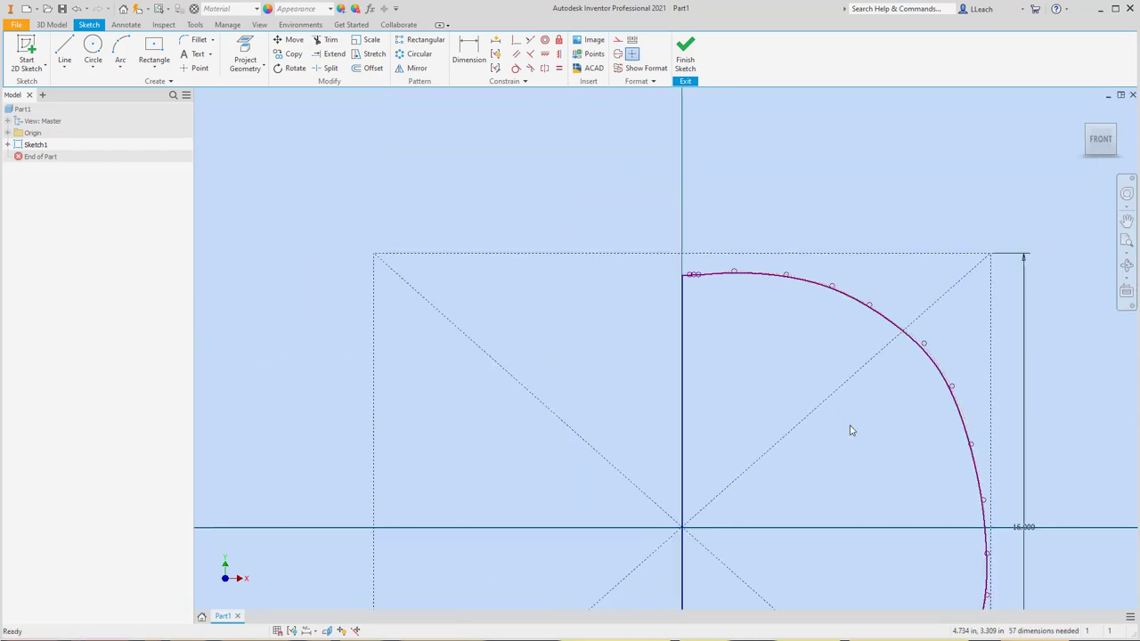
{"action": "middle_click_drag", "start_coordinate": [849, 427], "coordinate": [860, 310]}
{"action": "scroll", "coordinate": [855, 374], "scroll_direction": "down", "scroll_amount": 2}
{"action": "scroll", "coordinate": [848, 450], "scroll_direction": "down", "scroll_amount": 4}
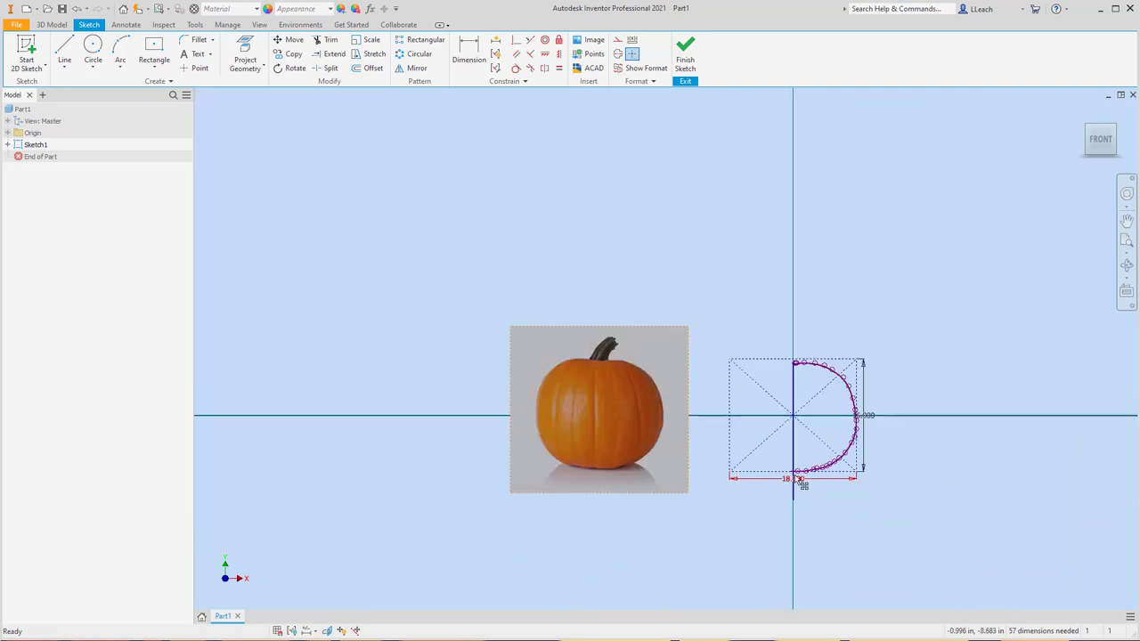
{"action": "scroll", "coordinate": [796, 478], "scroll_direction": "up", "scroll_amount": 8}
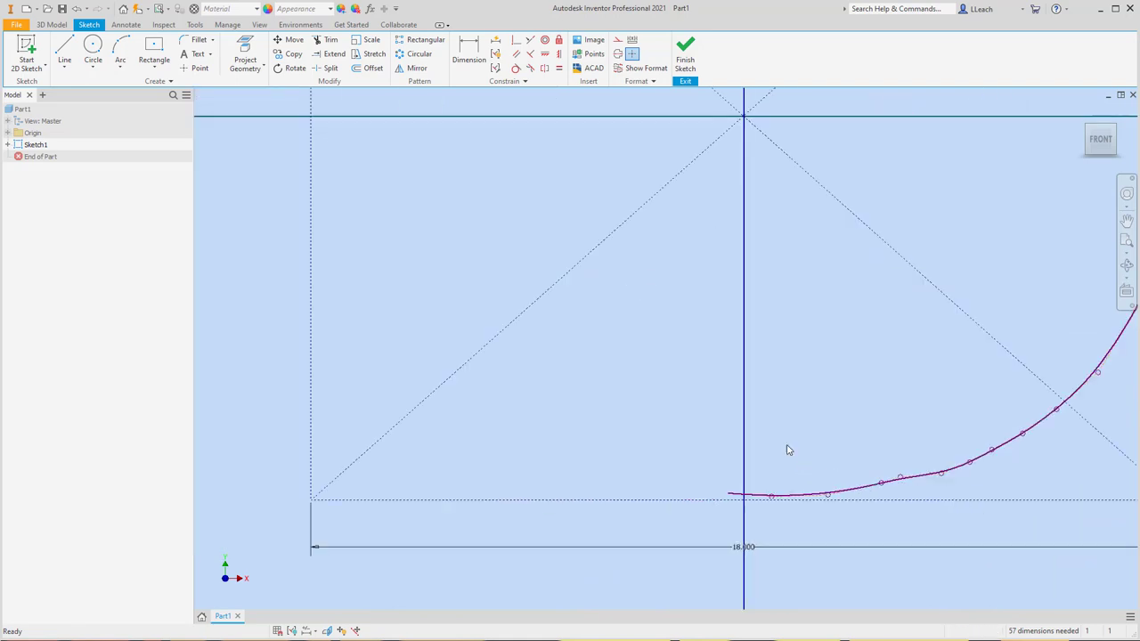
{"action": "left_click", "coordinate": [326, 40]}
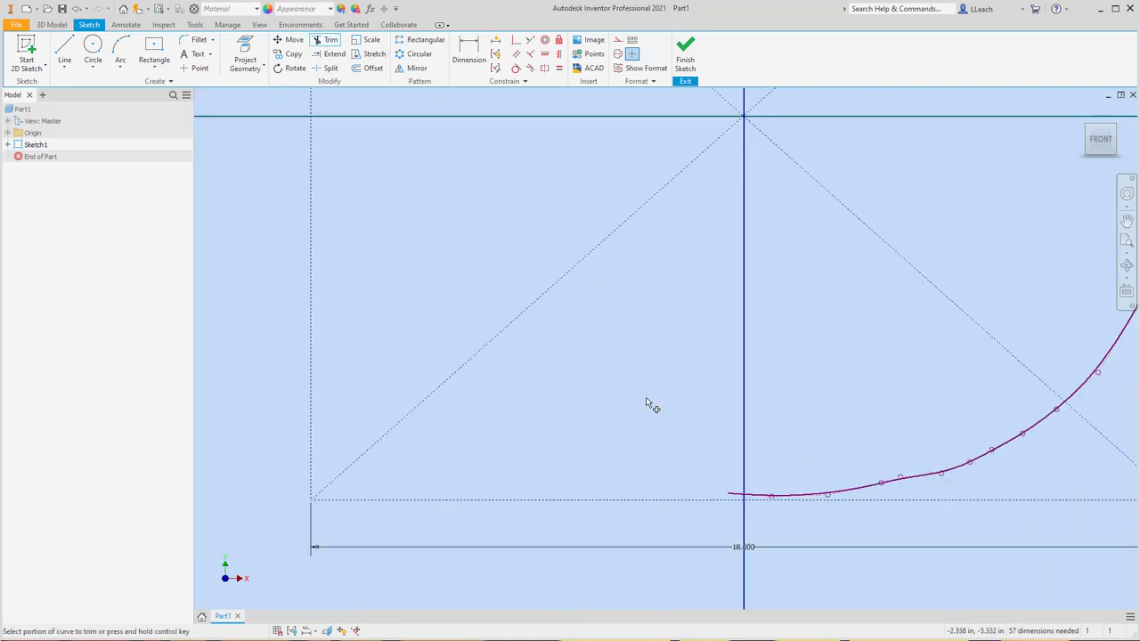
{"action": "left_click", "coordinate": [746, 507]}
{"action": "scroll", "coordinate": [750, 509], "scroll_direction": "up", "scroll_amount": 3}
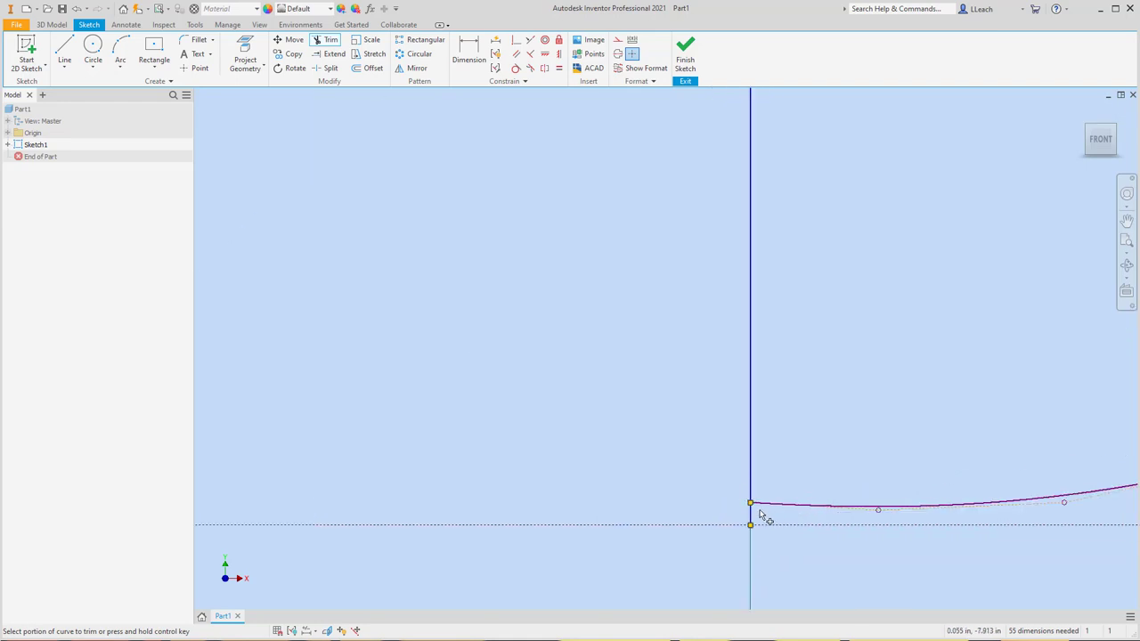
{"action": "scroll", "coordinate": [756, 498], "scroll_direction": "down", "scroll_amount": 8}
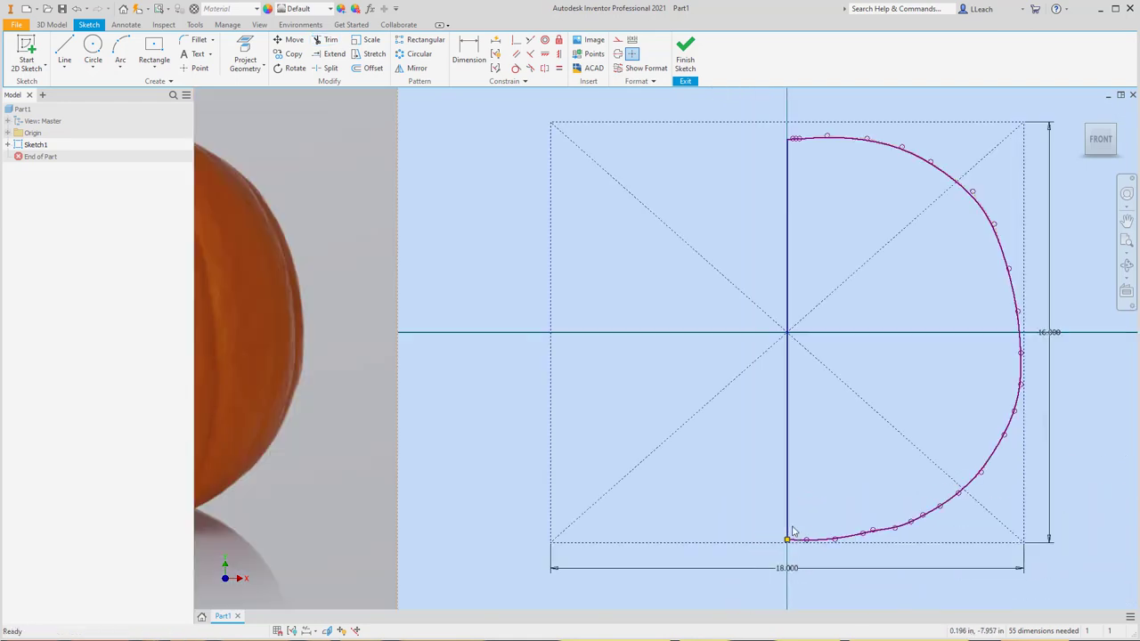
{"action": "scroll", "coordinate": [748, 456], "scroll_direction": "up", "scroll_amount": 4}
{"action": "scroll", "coordinate": [735, 424], "scroll_direction": "down", "scroll_amount": 4}
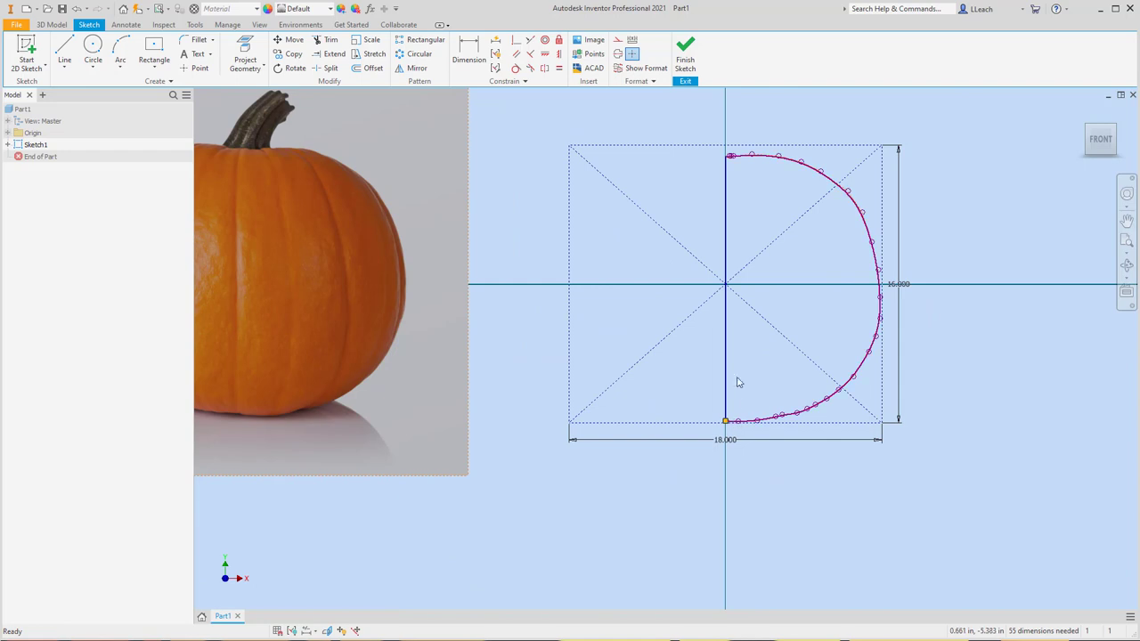
Delete the pumpkin reference image from the sketch
{"action": "middle_click_drag", "start_coordinate": [737, 382], "coordinate": [733, 447]}
{"action": "middle_click_drag", "start_coordinate": [735, 347], "coordinate": [818, 334]}
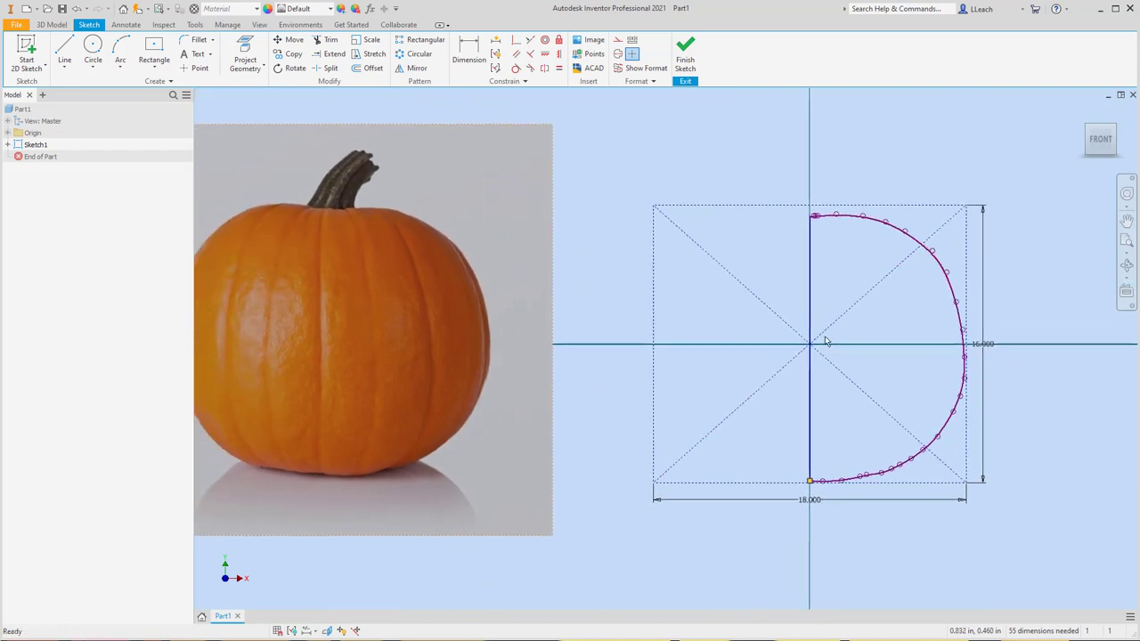
{"action": "scroll", "coordinate": [795, 297], "scroll_direction": "down", "scroll_amount": 2}
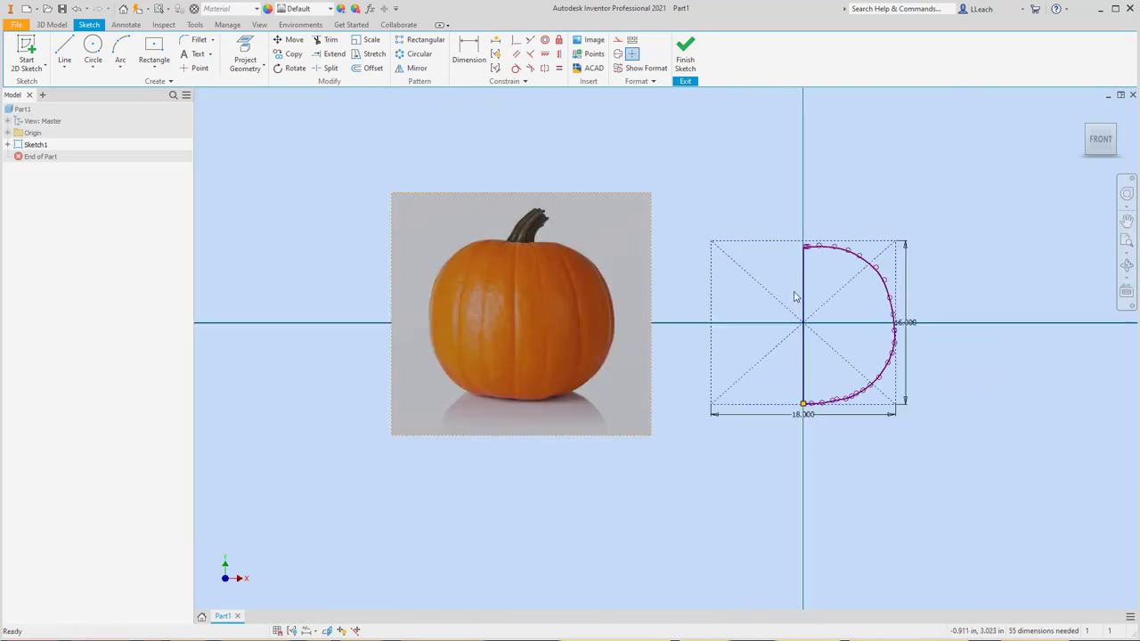
{"action": "left_click", "coordinate": [649, 237]}
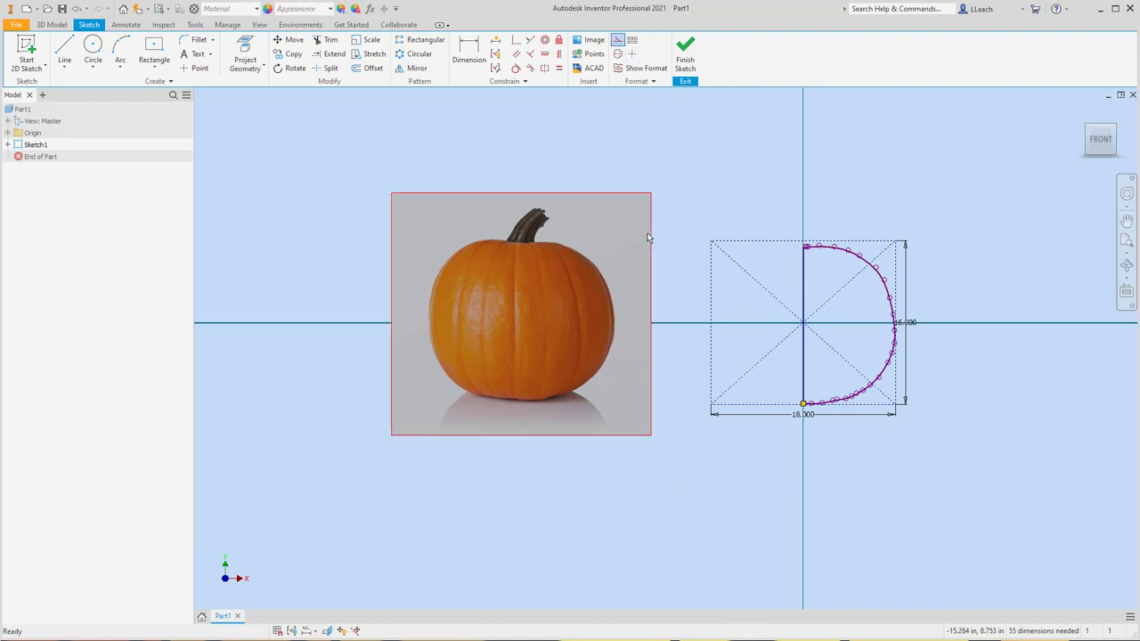
{"action": "key", "text": "Delete"}
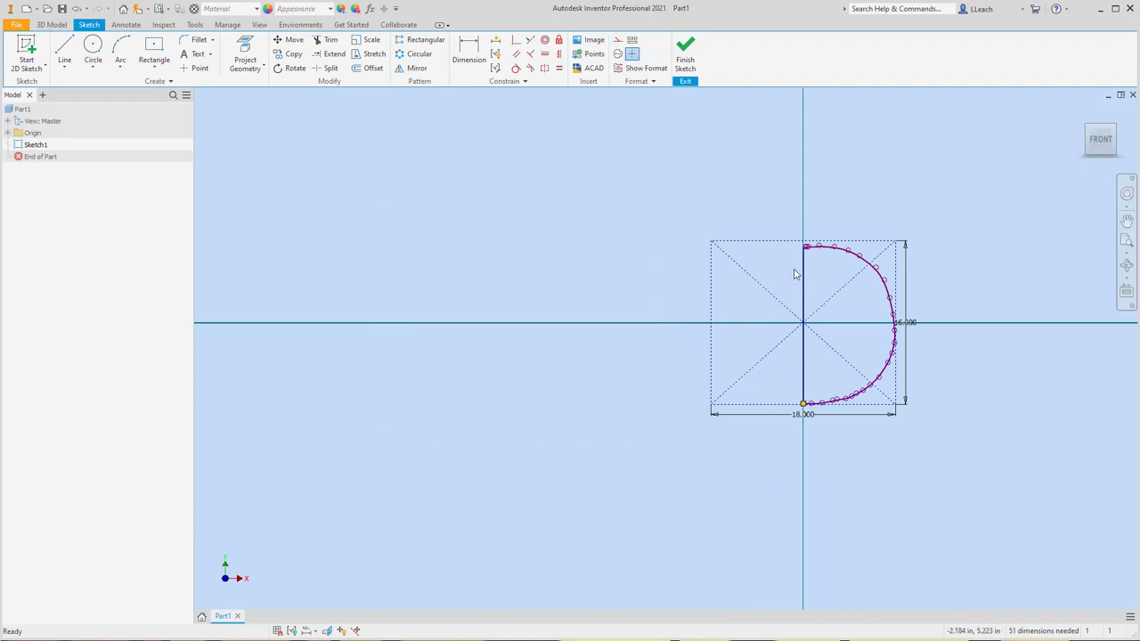
Finish the sketch and revolve the half-pumpkin profile 360 degrees about its vertical centre line
{"action": "middle_click_drag", "start_coordinate": [792, 267], "coordinate": [678, 279]}
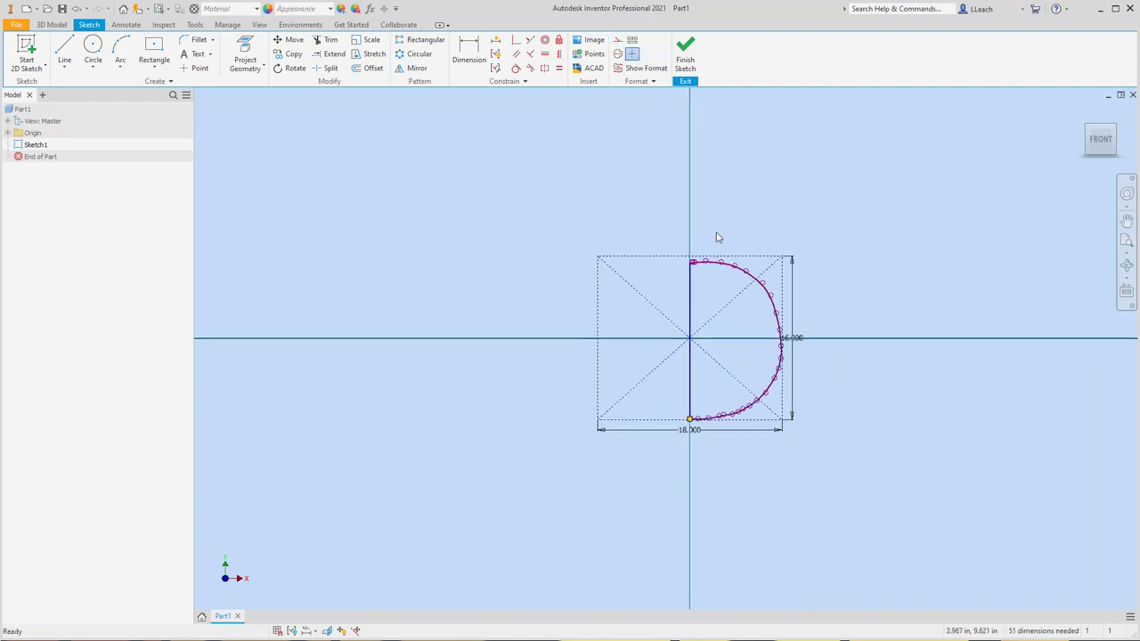
{"action": "left_click", "coordinate": [686, 55]}
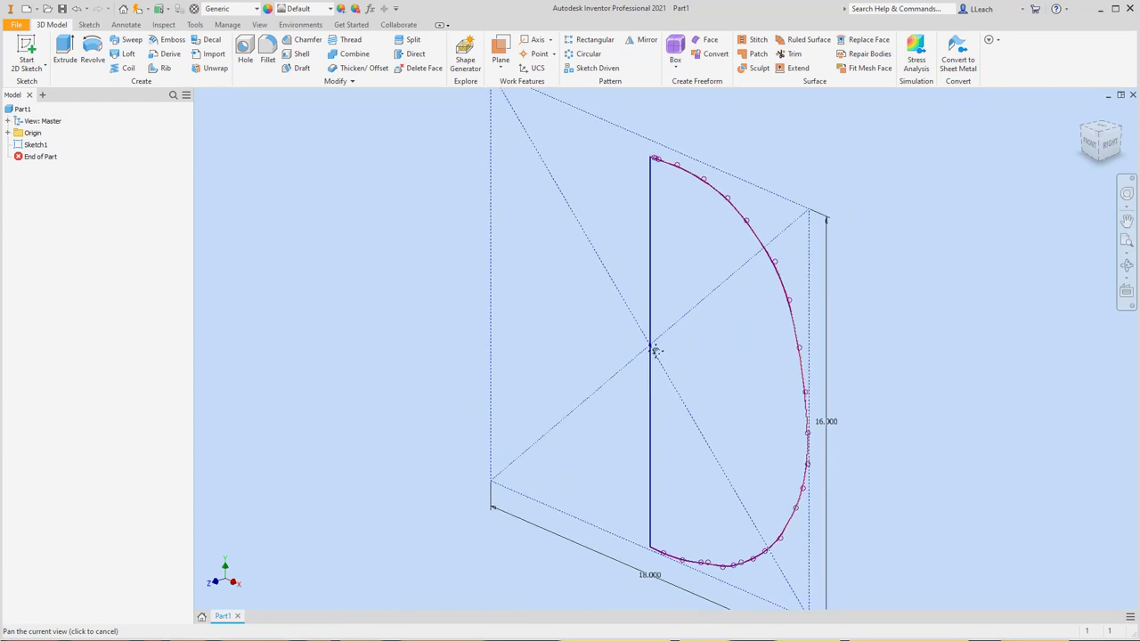
{"action": "left_click", "coordinate": [93, 52]}
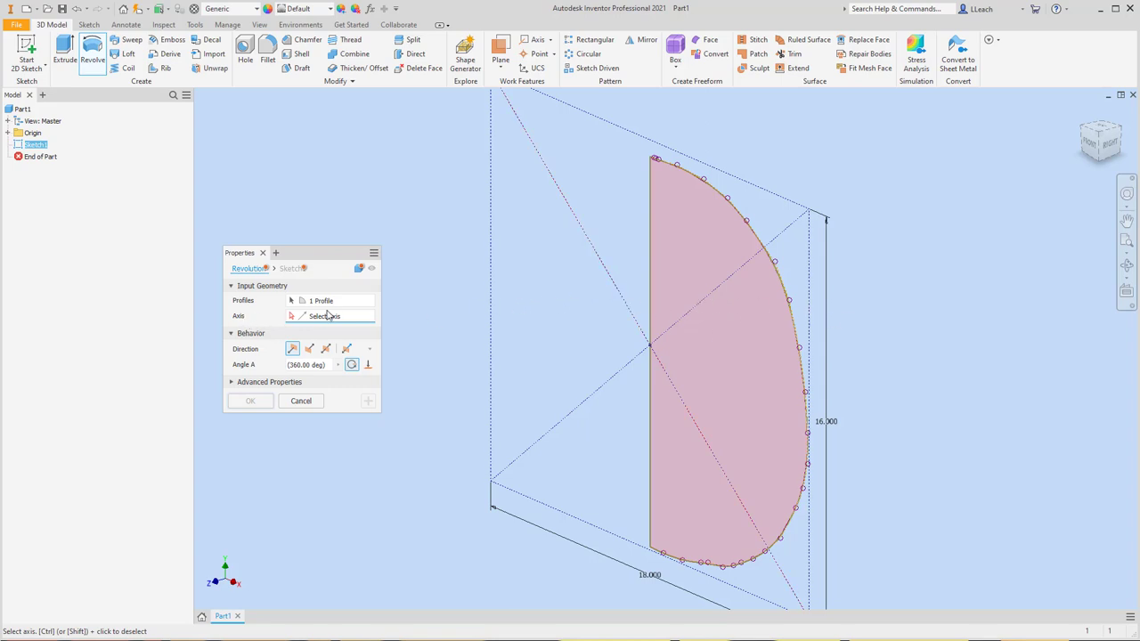
{"action": "left_click", "coordinate": [651, 268]}
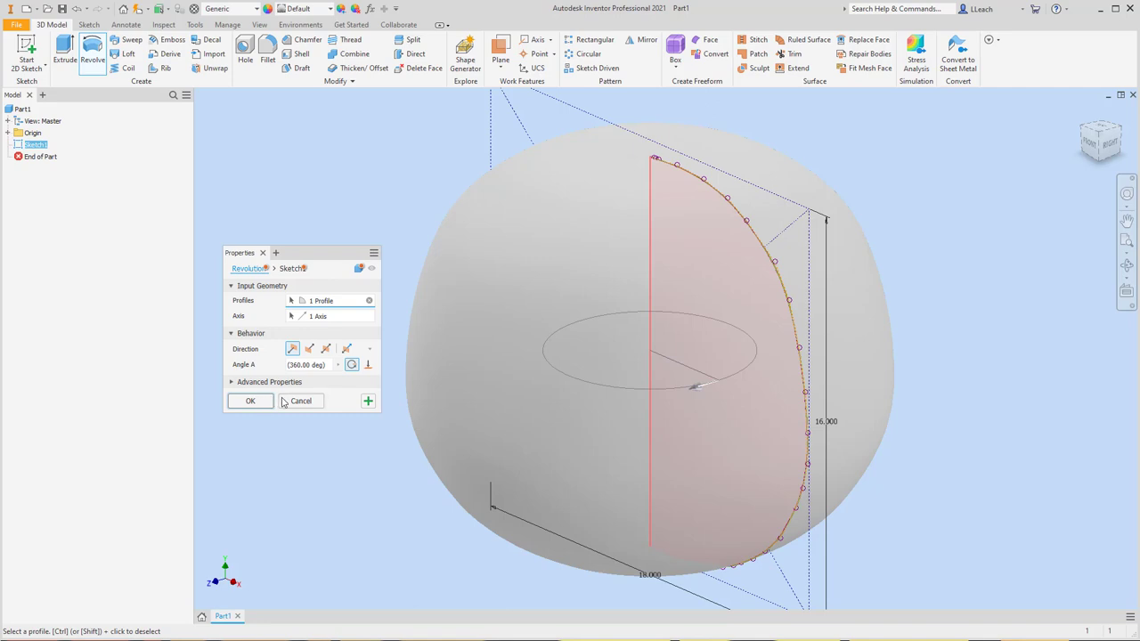
{"action": "left_click", "coordinate": [252, 401]}
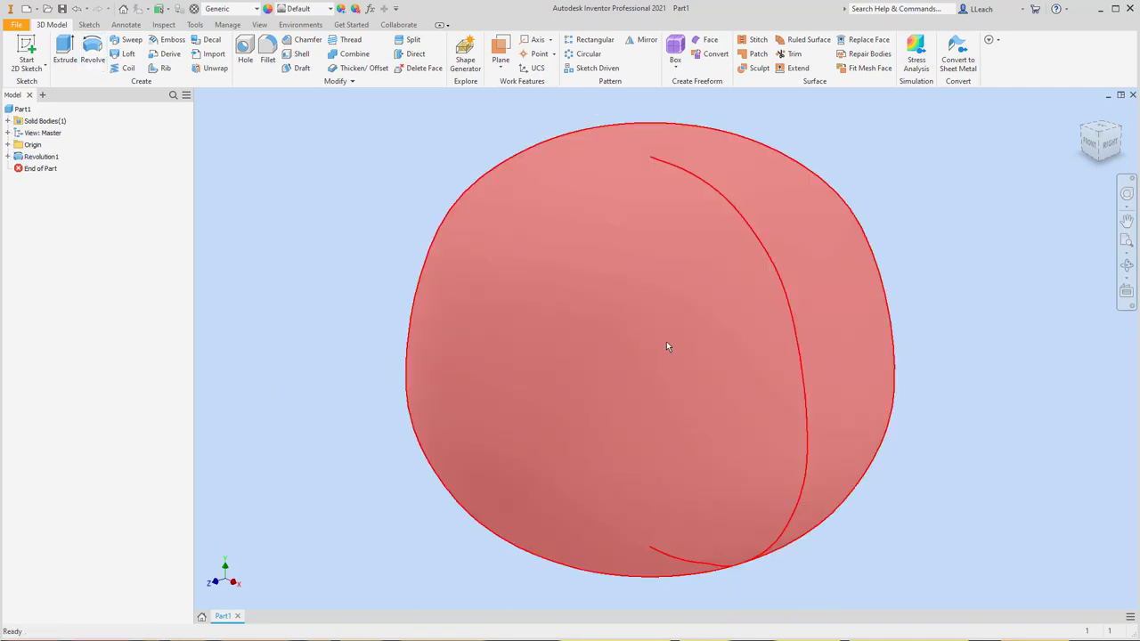
{"action": "left_click", "coordinate": [1101, 142]}
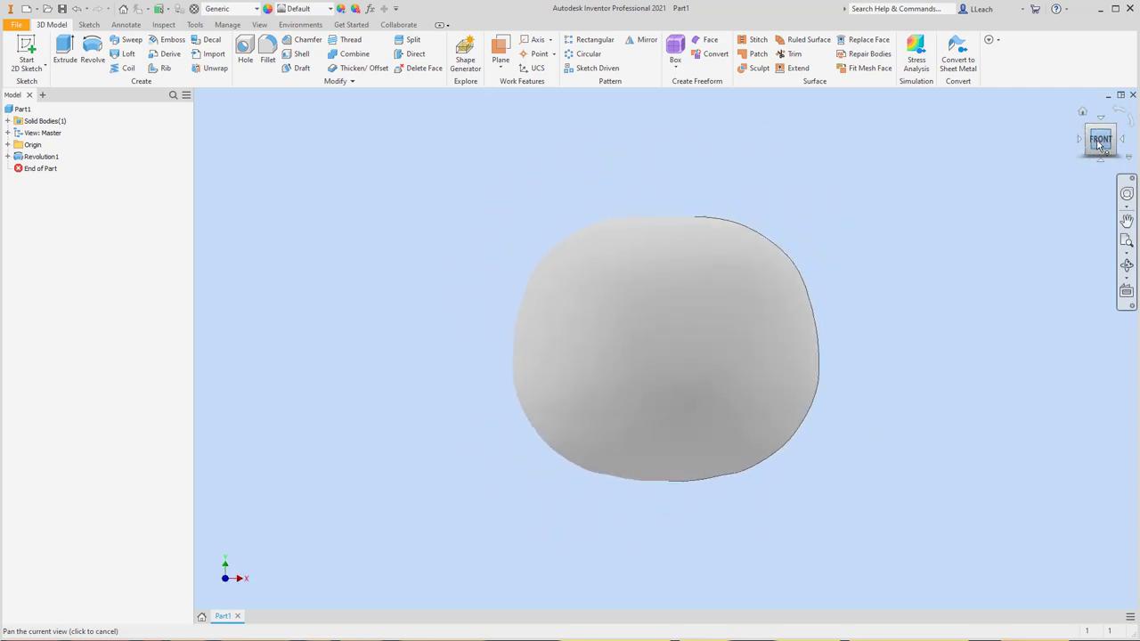
Apply the Orange appearance from the Inventor Material Library to the revolved pumpkin body
{"action": "left_click", "coordinate": [1116, 132]}
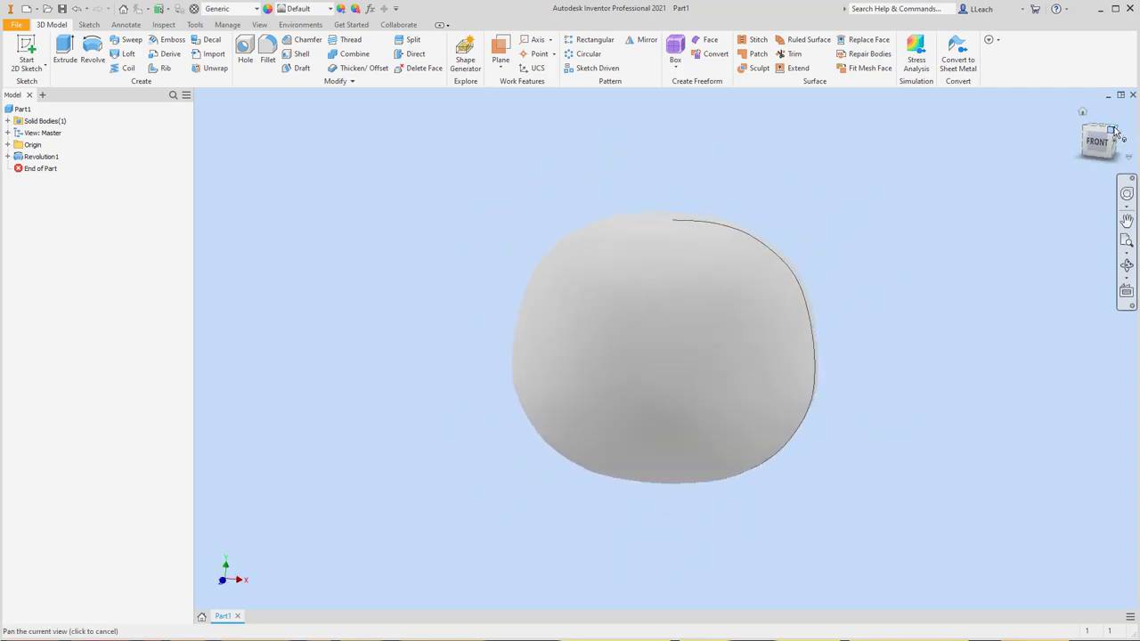
{"action": "left_click", "coordinate": [330, 9]}
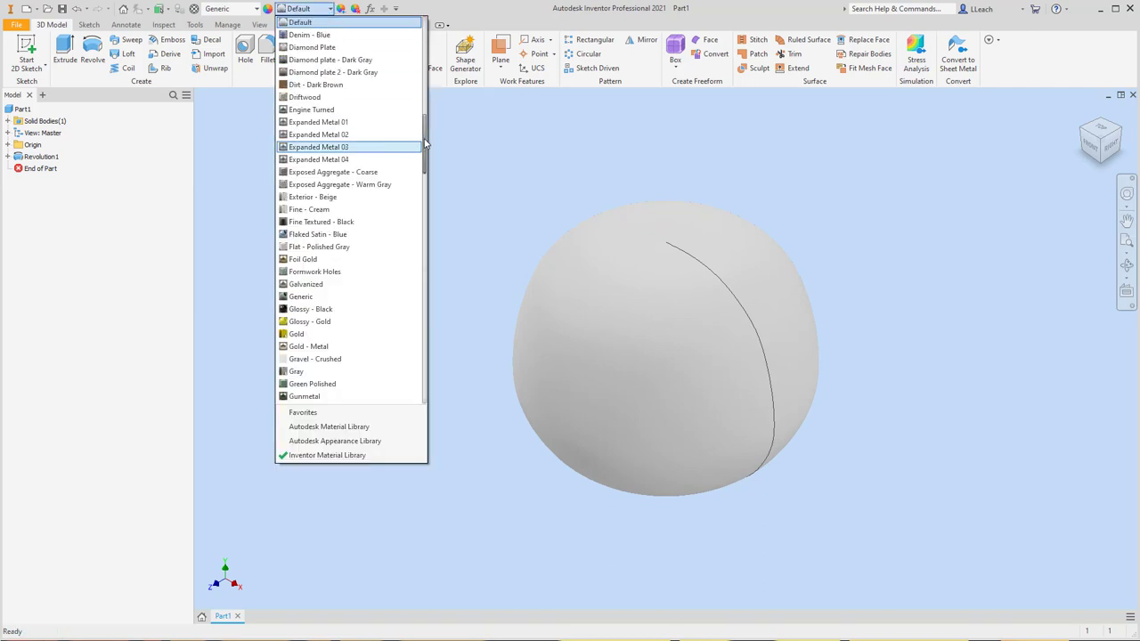
{"action": "left_click_drag", "start_coordinate": [424, 143], "coordinate": [436, 220]}
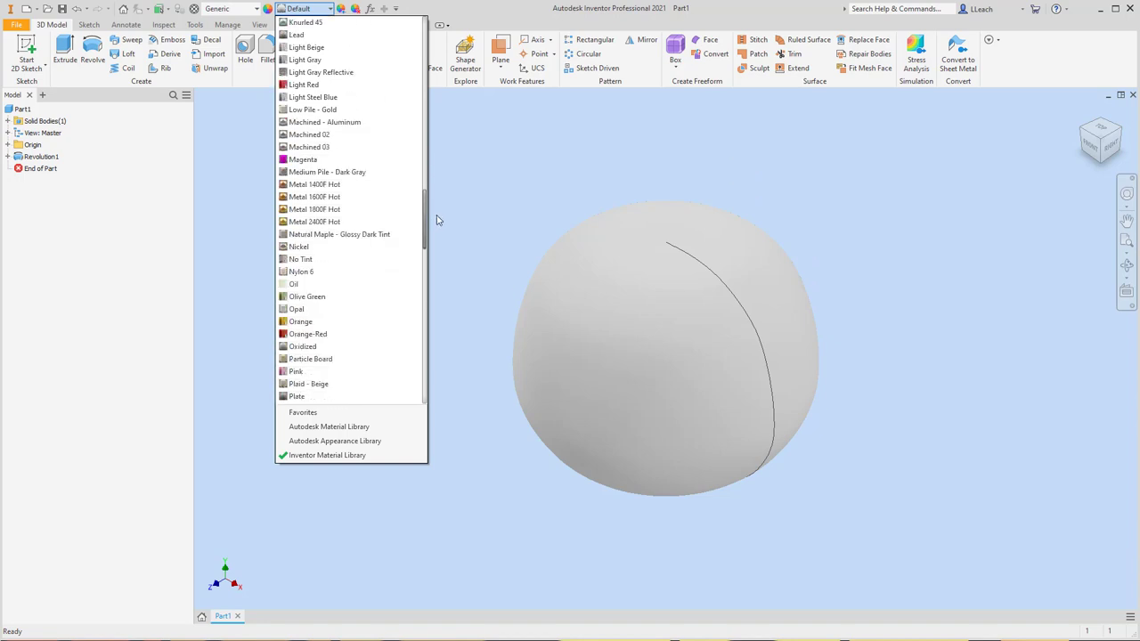
{"action": "left_click", "coordinate": [302, 322]}
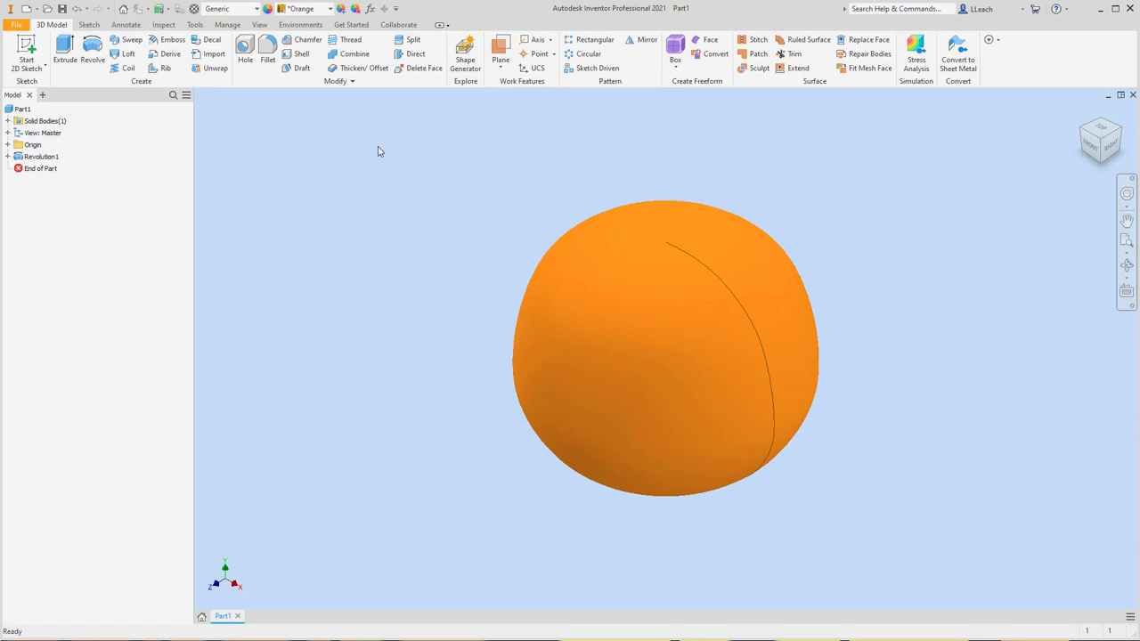
Try to shell the pumpkin body to a 0.5 in thickness with its outer face selected for removal
{"action": "left_click", "coordinate": [309, 58]}
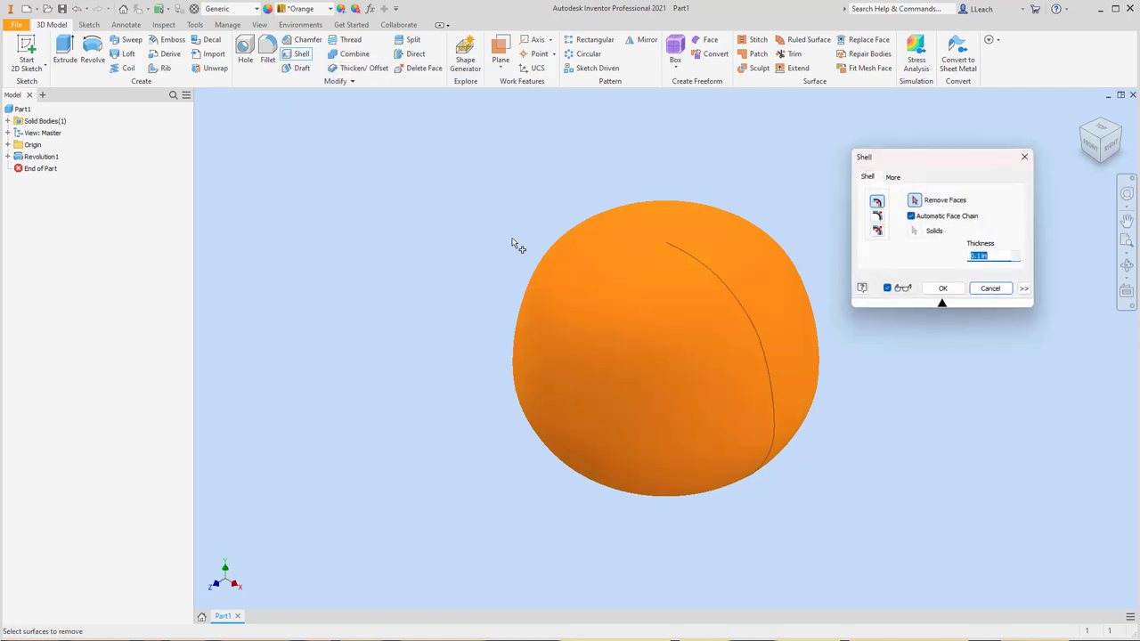
{"action": "left_click", "coordinate": [998, 258]}
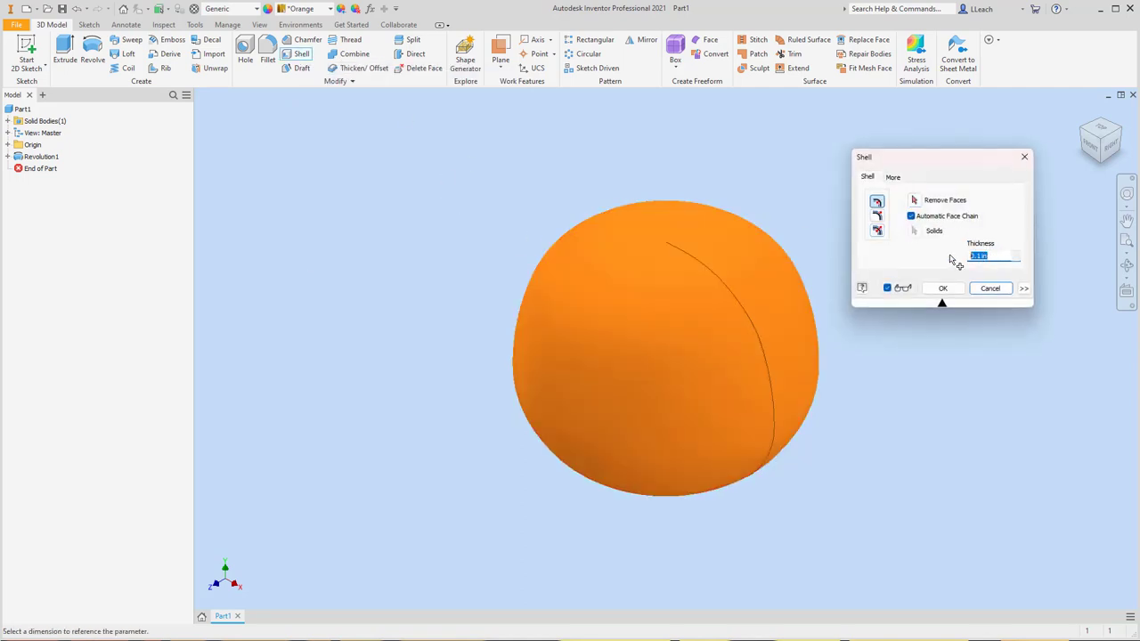
{"action": "key", "text": "BackSpace"}
{"action": "type", "text": ".5"}
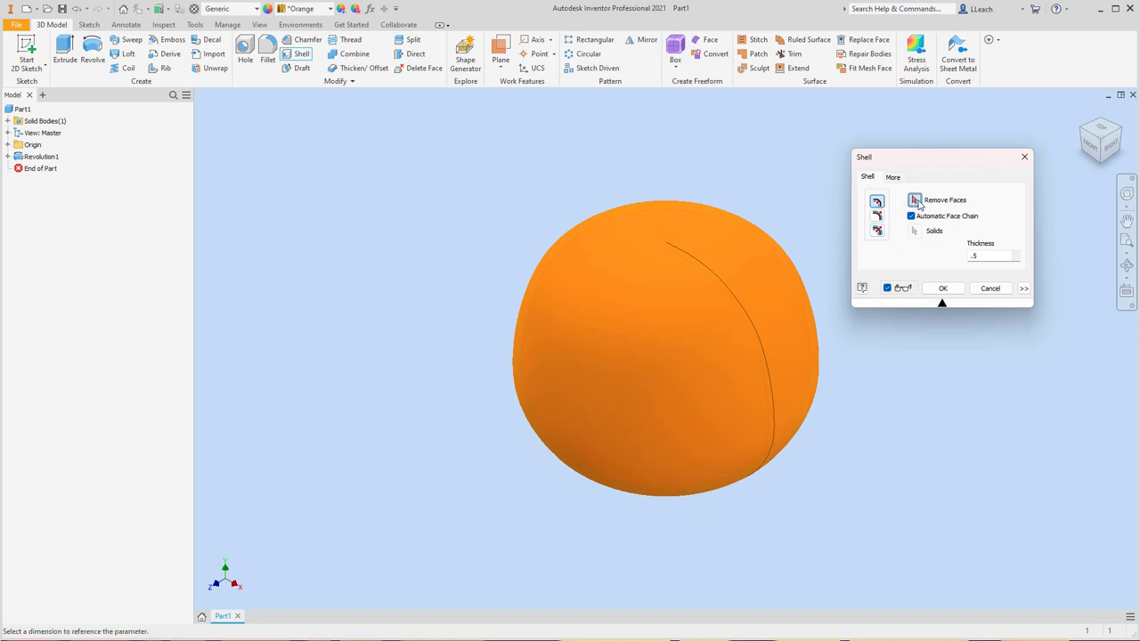
{"action": "left_click", "coordinate": [694, 347]}
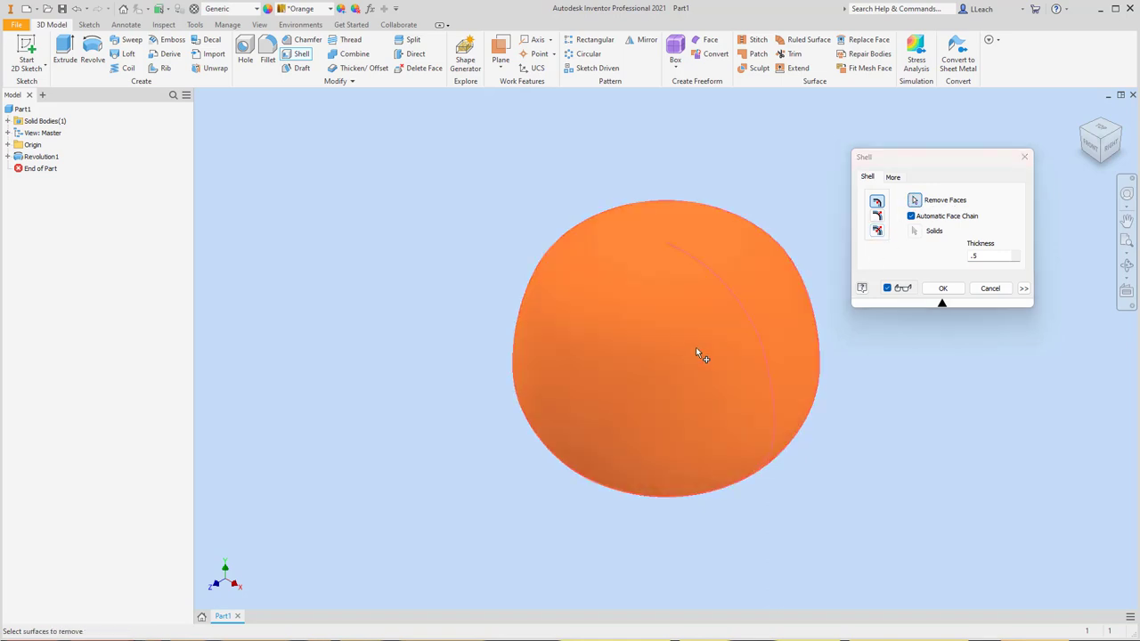
{"action": "left_click", "coordinate": [941, 289]}
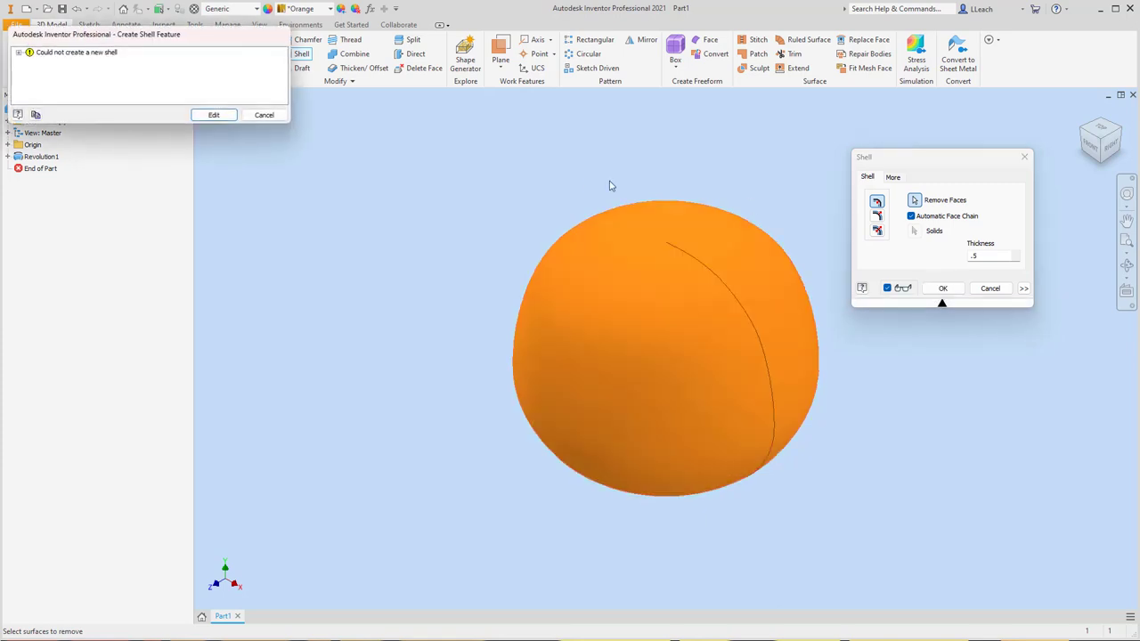
{"action": "left_click", "coordinate": [17, 52]}
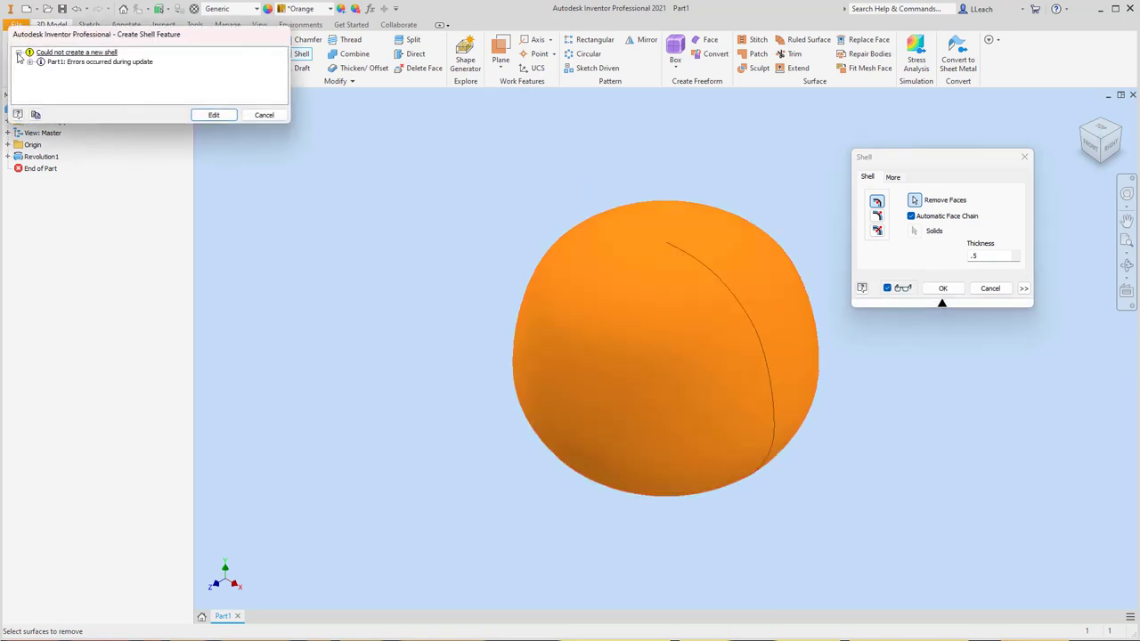
{"action": "left_click", "coordinate": [29, 61]}
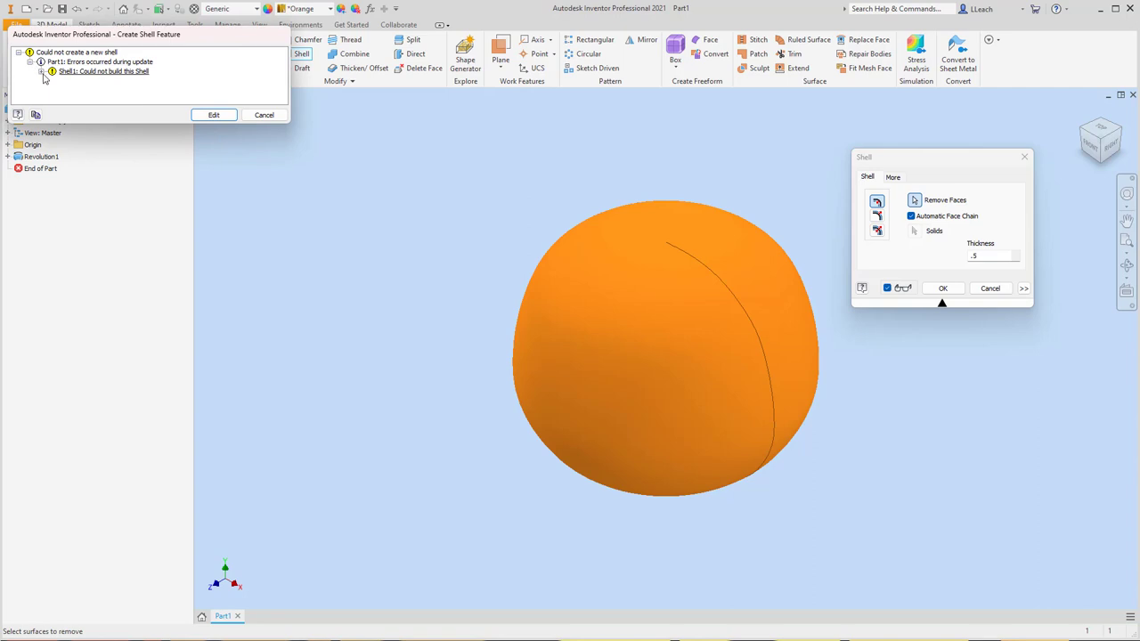
{"action": "left_click", "coordinate": [41, 71]}
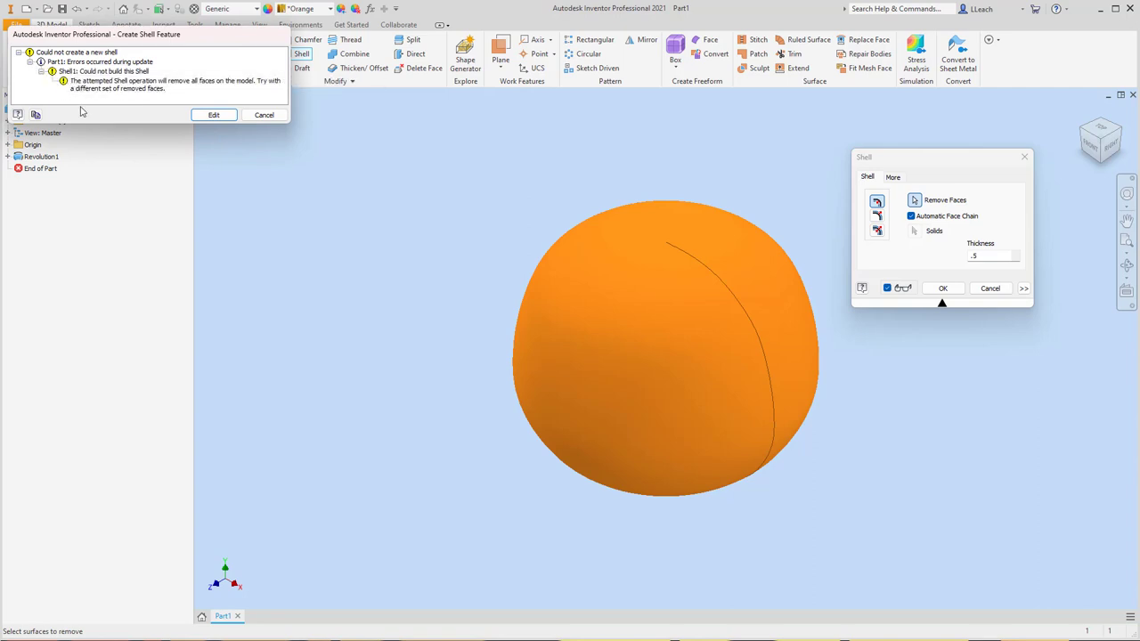
{"action": "left_click", "coordinate": [263, 115]}
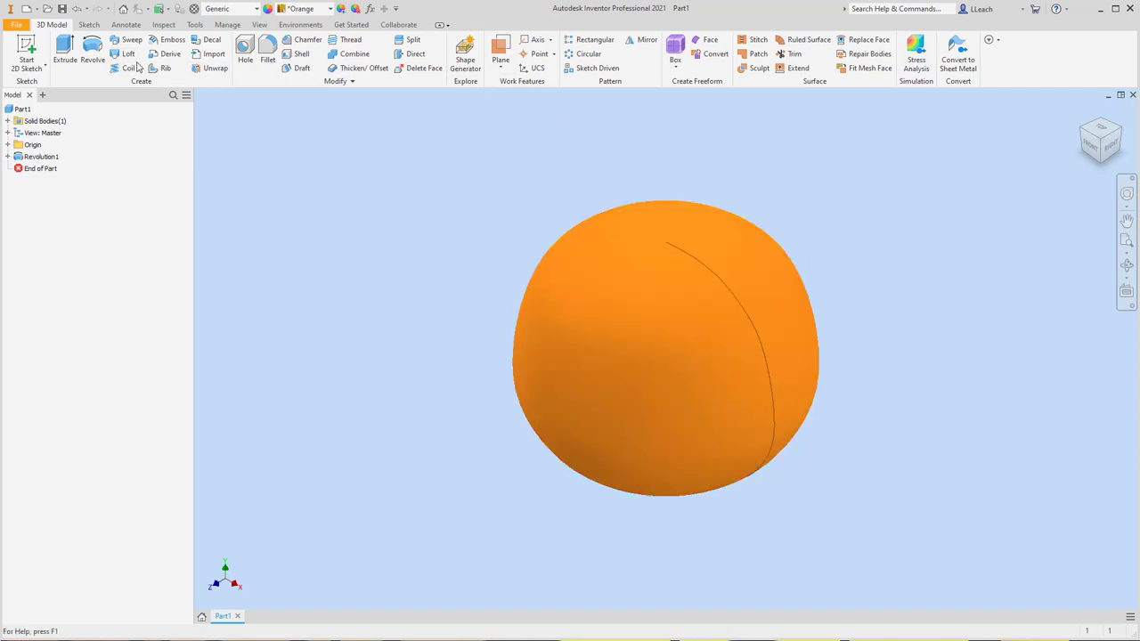
Shell the pumpkin body with a 0.5 in wall thickness, without removing any faces
{"action": "left_click", "coordinate": [296, 55]}
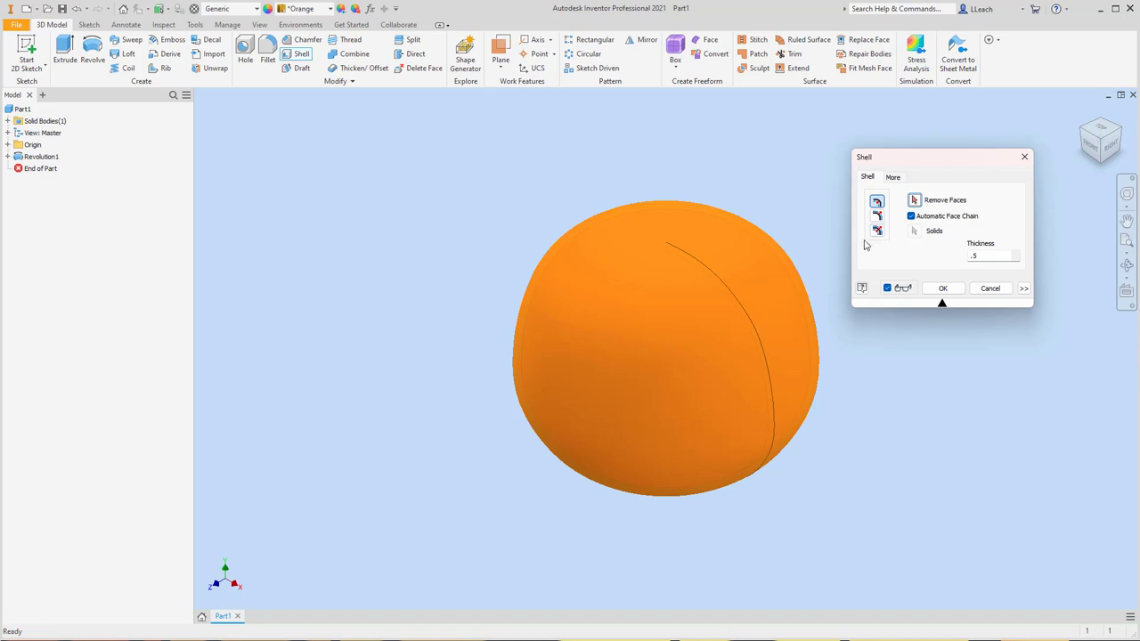
{"action": "left_click", "coordinate": [703, 336]}
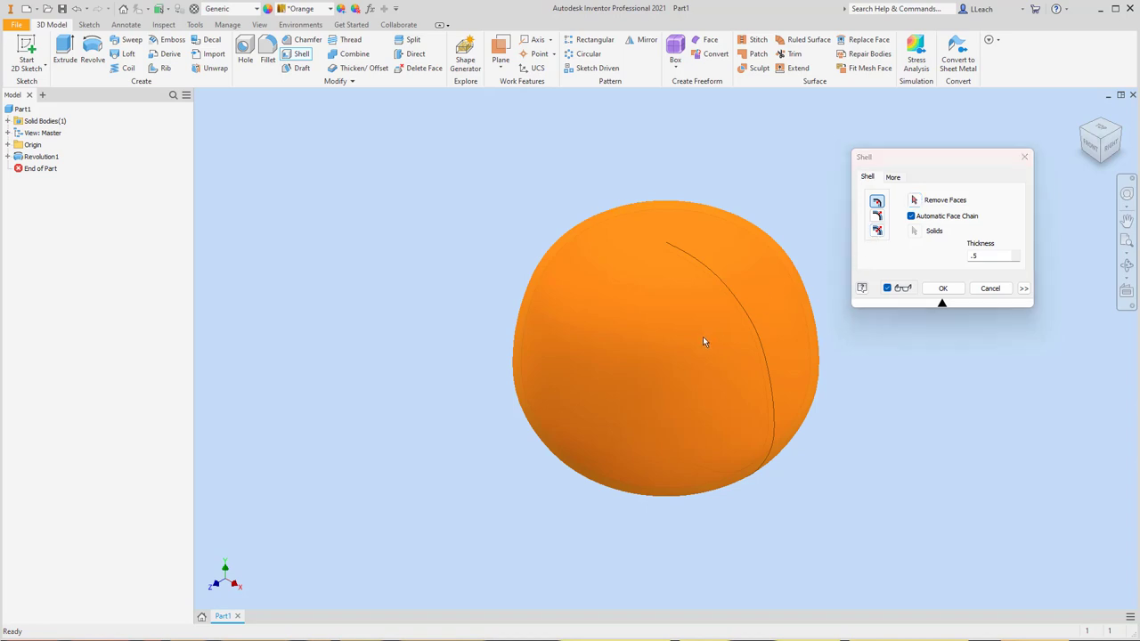
{"action": "left_click", "coordinate": [942, 287]}
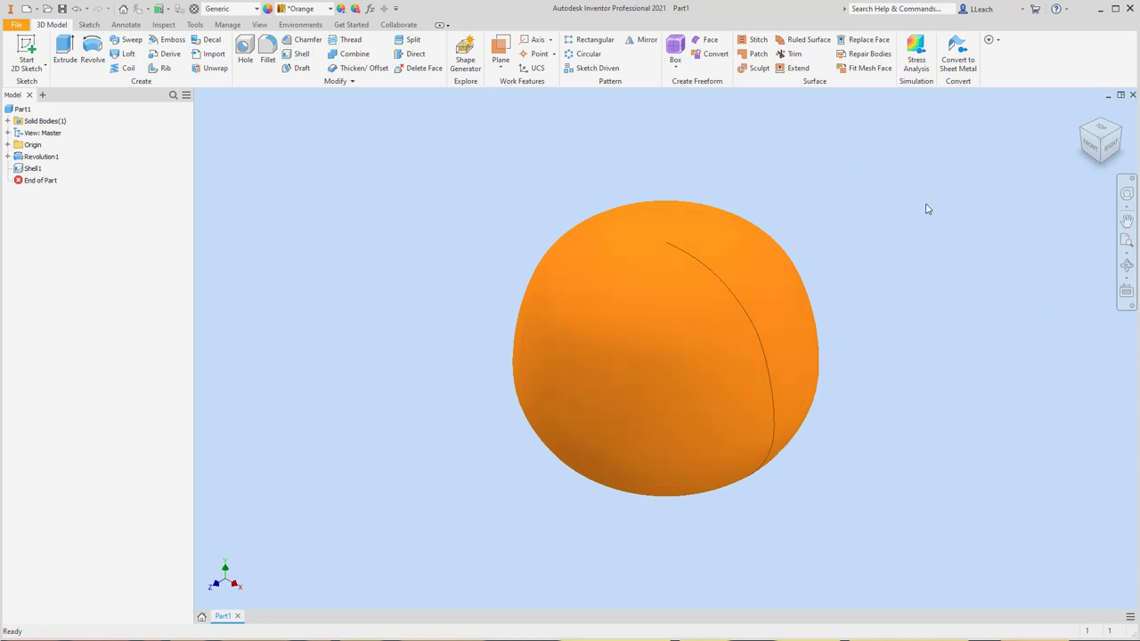
Display the pumpkin from the front in the Wireframe visual style to inspect its hollow wall
{"action": "left_click", "coordinate": [1093, 152]}
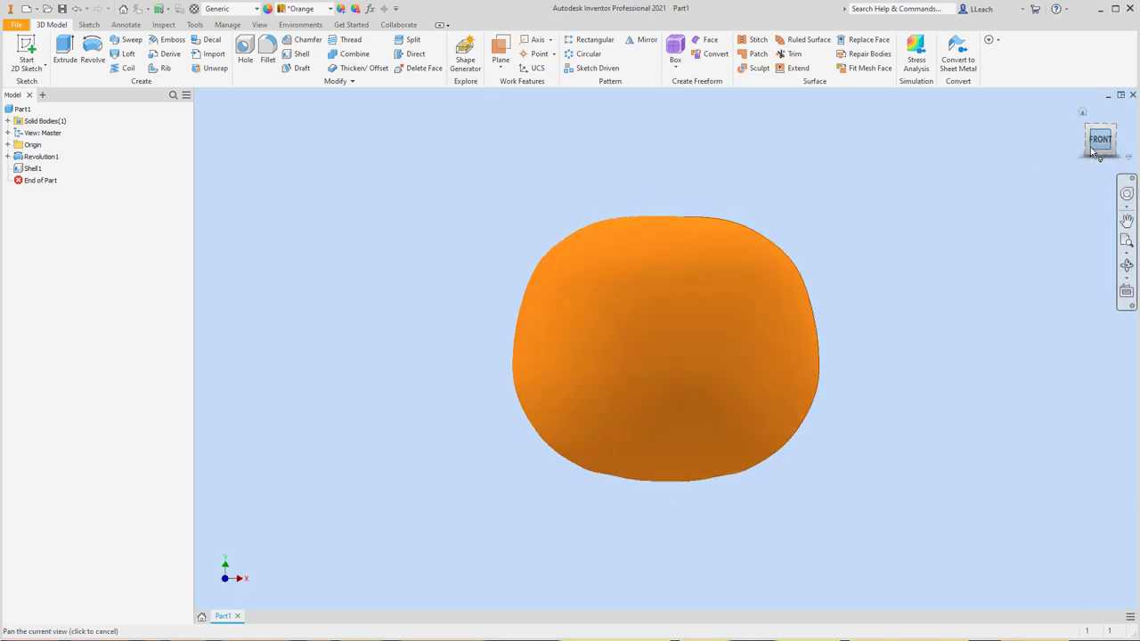
{"action": "left_click", "coordinate": [260, 24]}
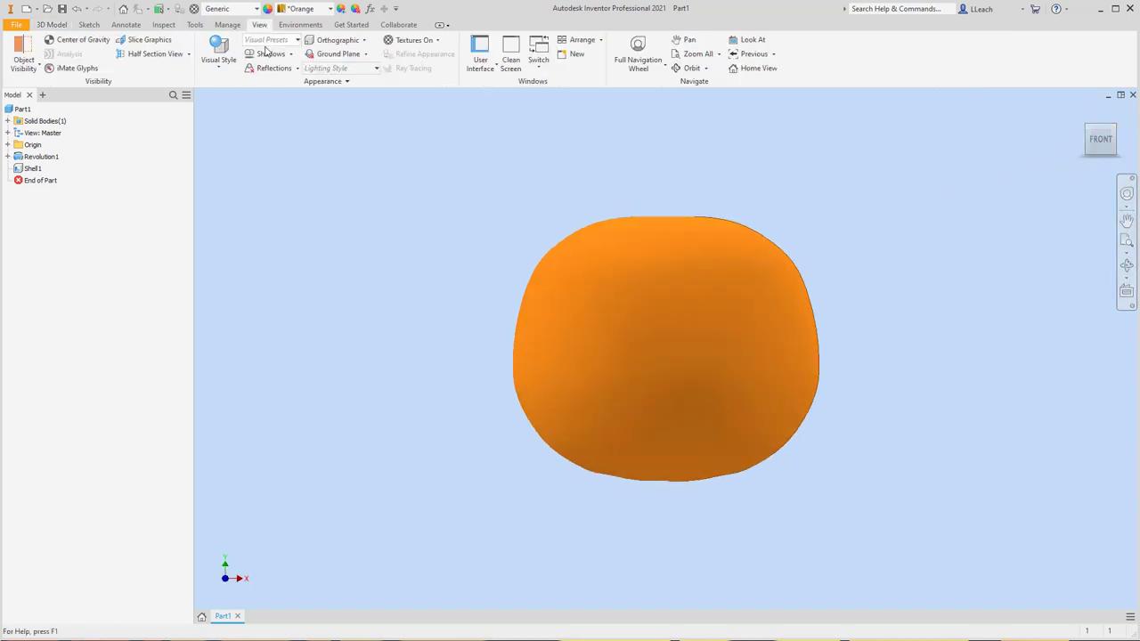
{"action": "left_click", "coordinate": [224, 69]}
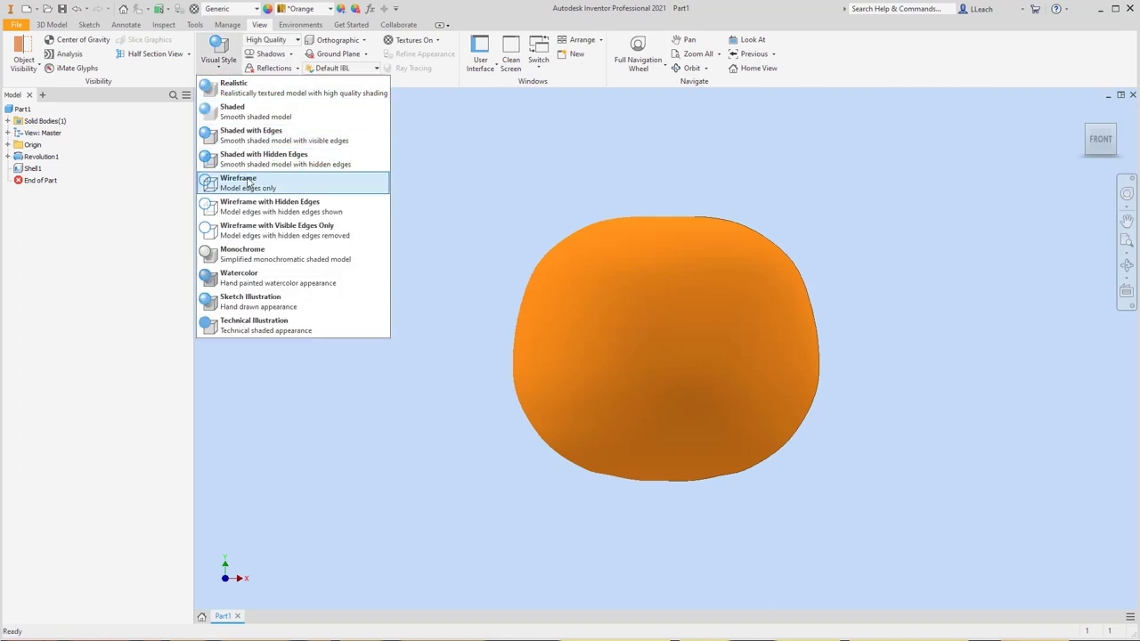
{"action": "left_click", "coordinate": [258, 183]}
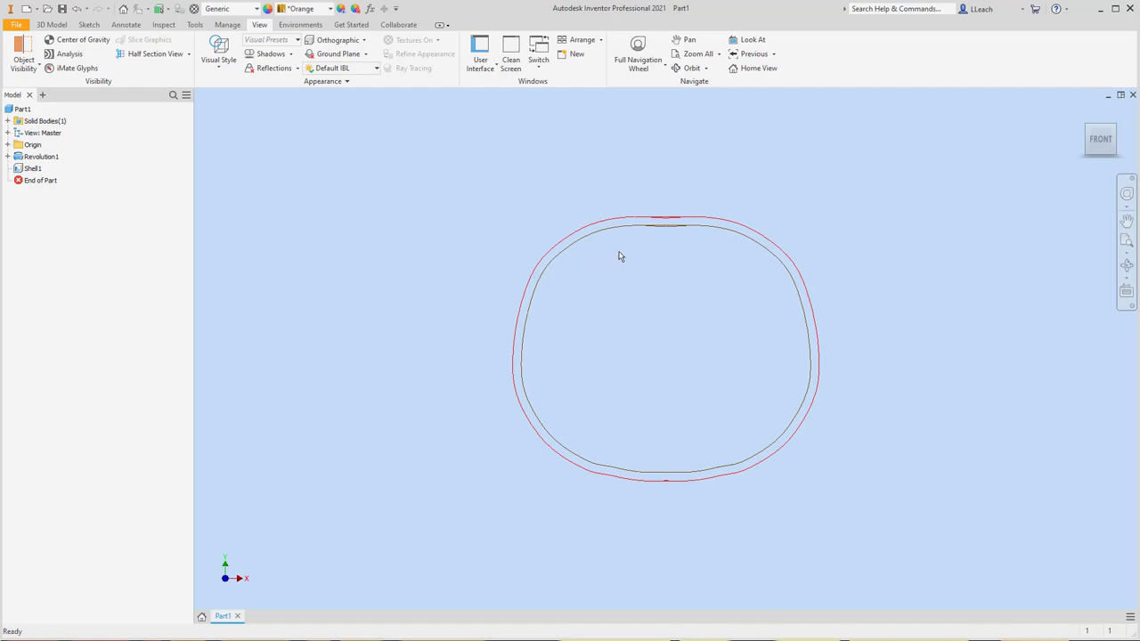
Edit the existing shell feature and set its wall thickness to 0.785 in
{"action": "mouse_move", "coordinate": [1116, 128]}
{"action": "left_click", "coordinate": [32, 168]}
{"action": "right_click", "coordinate": [32, 172]}
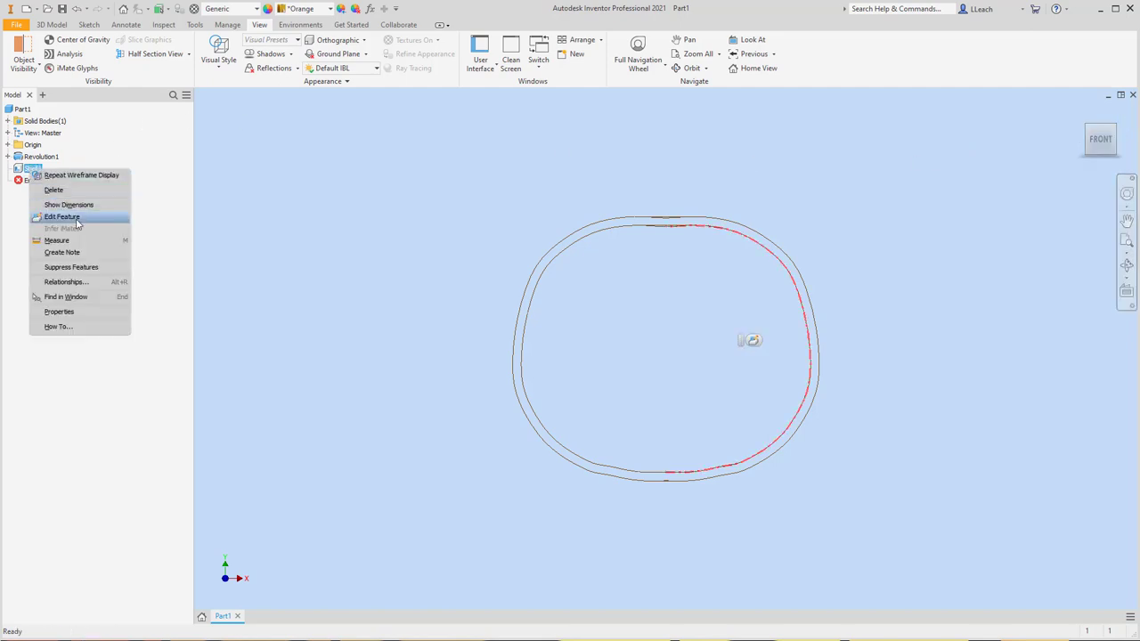
{"action": "left_click", "coordinate": [73, 220]}
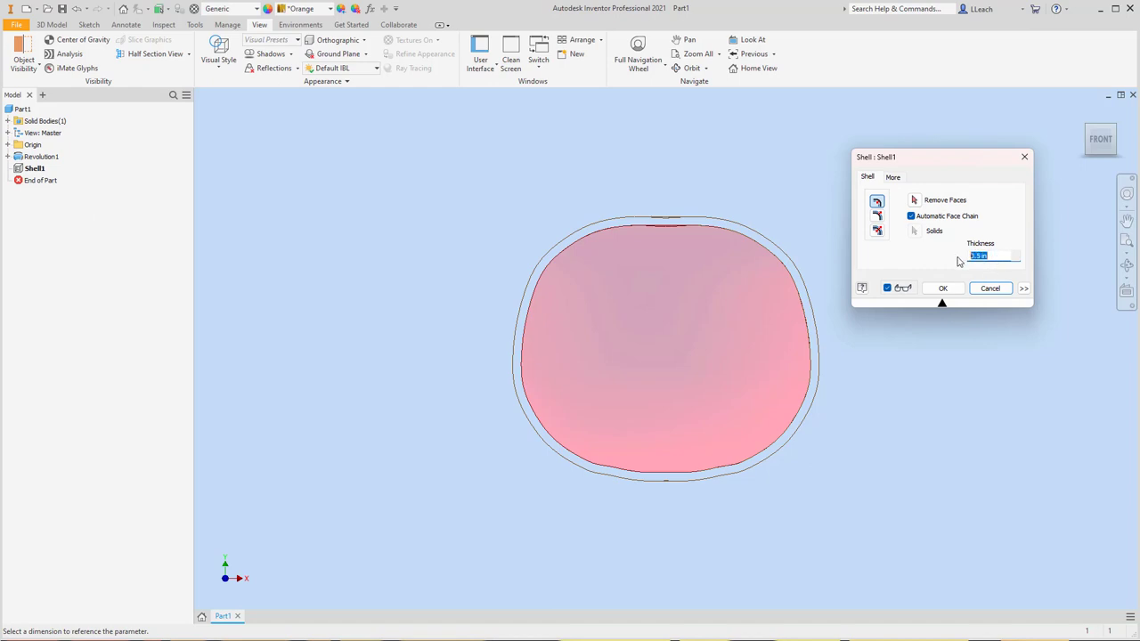
{"action": "key", "text": "BackSpace"}
{"action": "type", "text": ".785"}
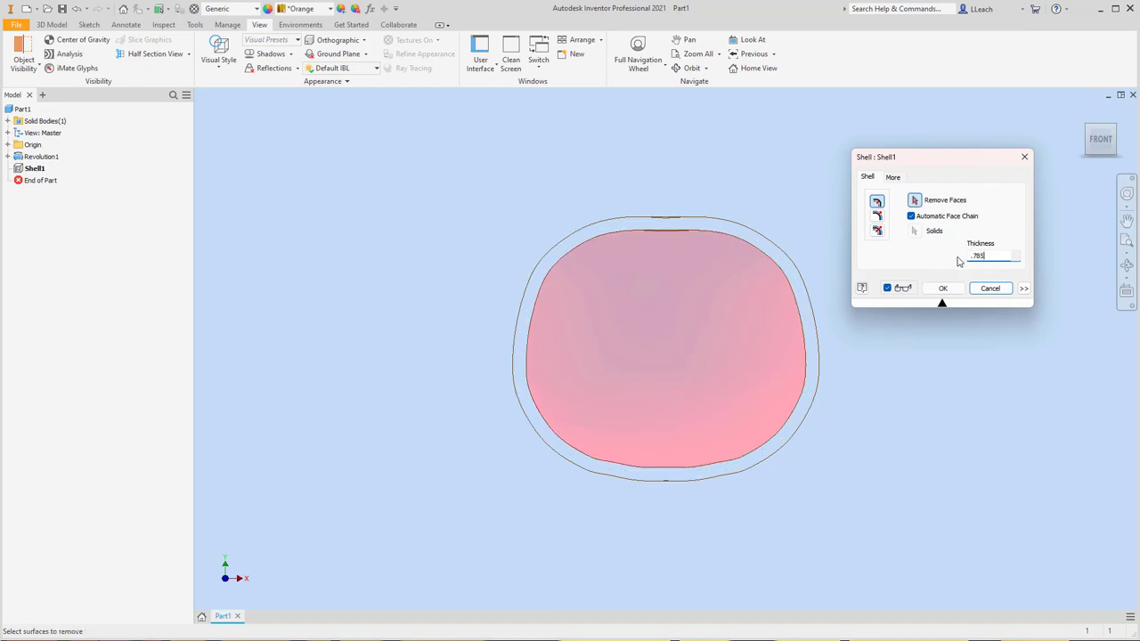
{"action": "key", "text": "Return"}
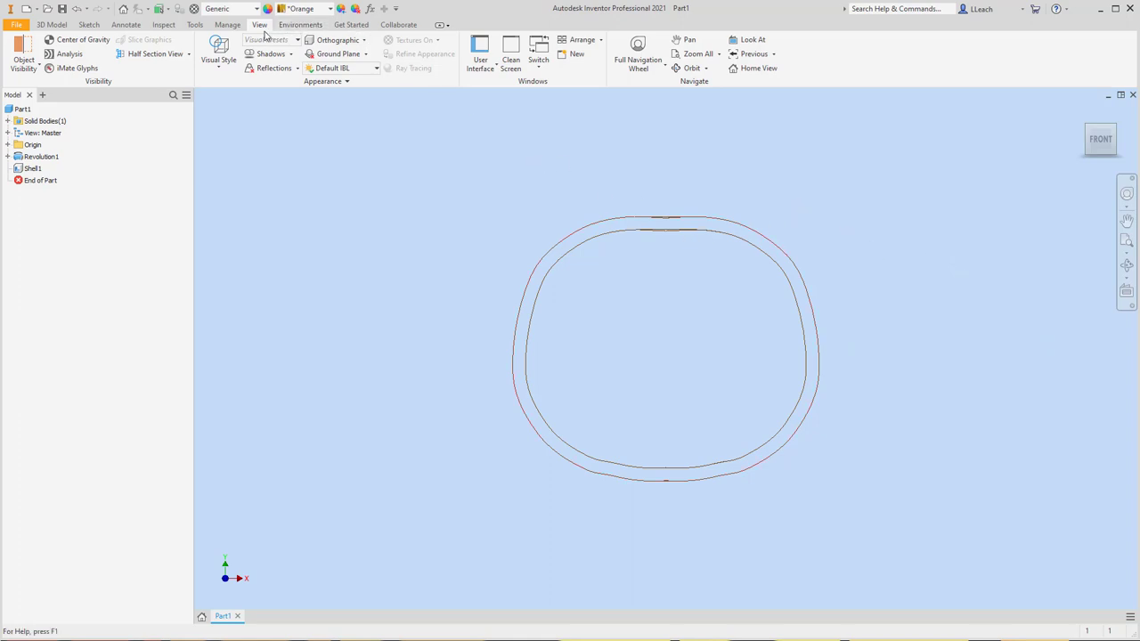
Set the visual style to Shaded with Edges and return the model to an isometric view
{"action": "left_click", "coordinate": [219, 61]}
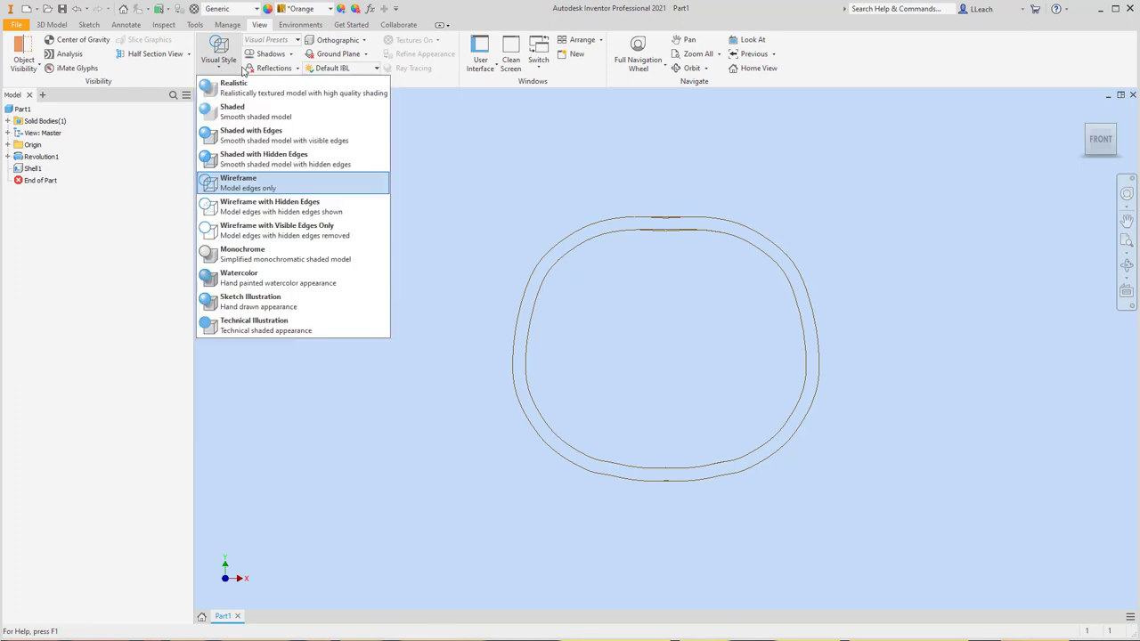
{"action": "left_click", "coordinate": [258, 137]}
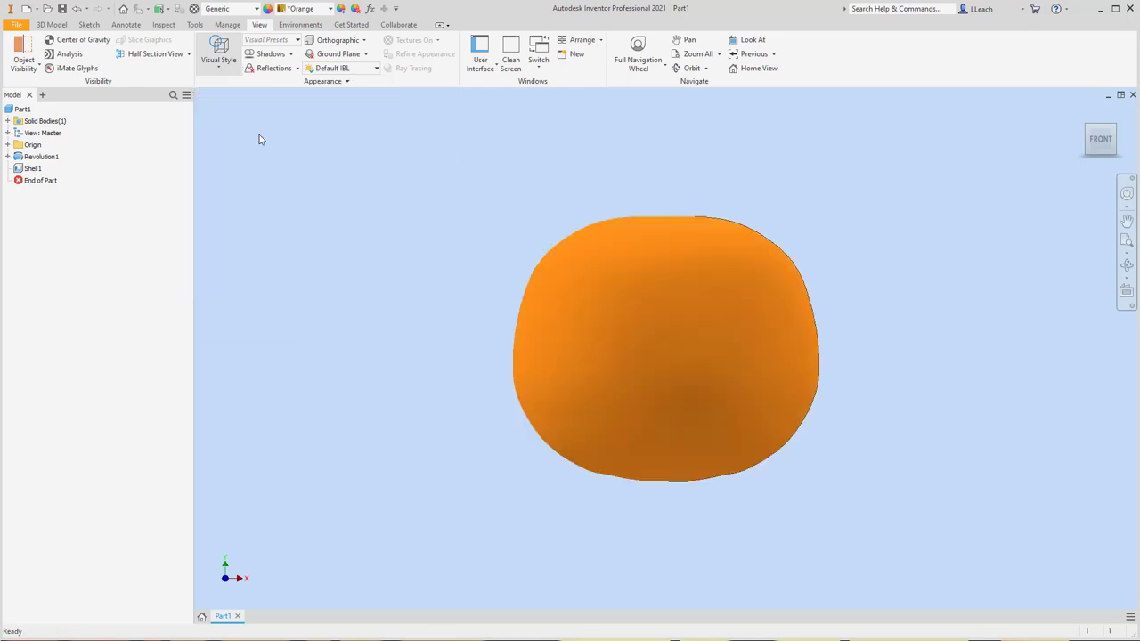
{"action": "left_click", "coordinate": [1117, 127]}
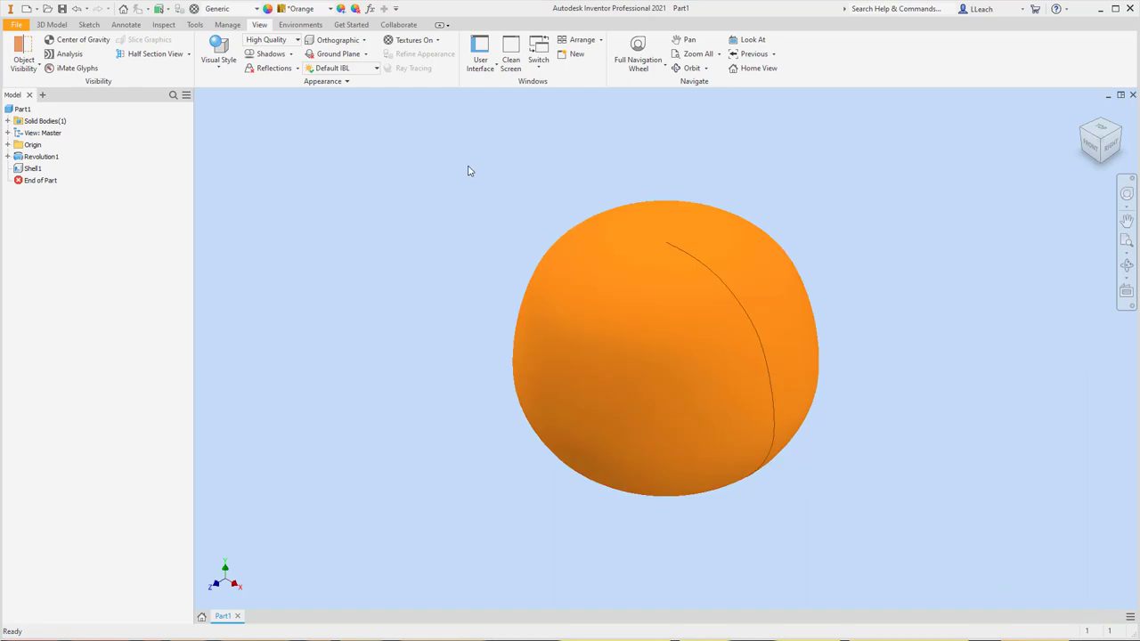
Make the XZ origin plane visible in the model
{"action": "left_click", "coordinate": [7, 146]}
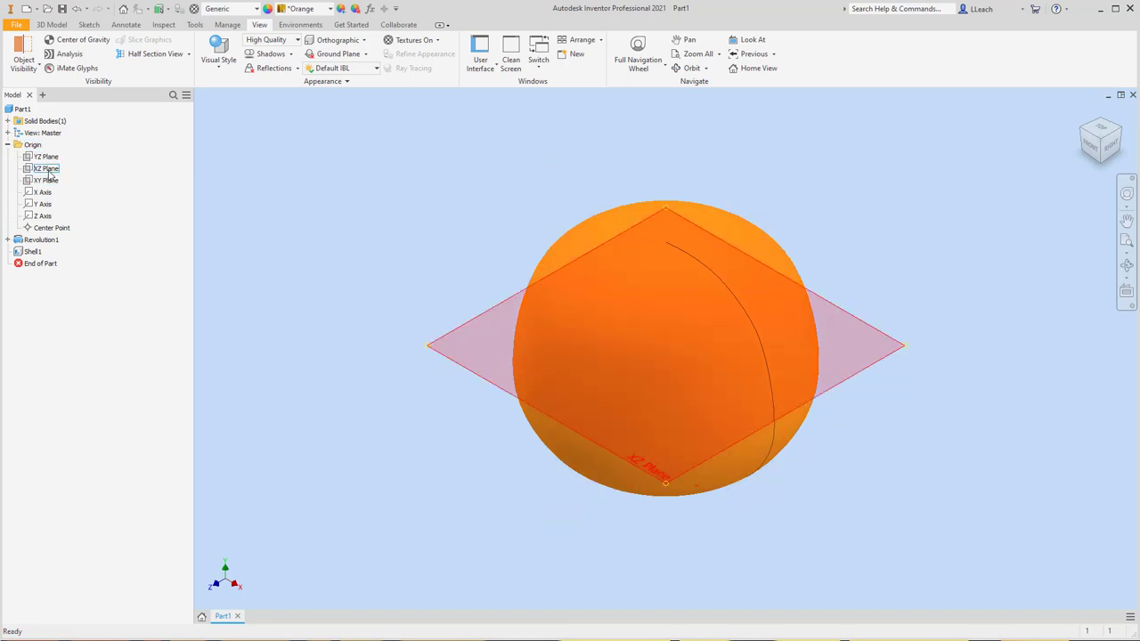
{"action": "right_click", "coordinate": [49, 171]}
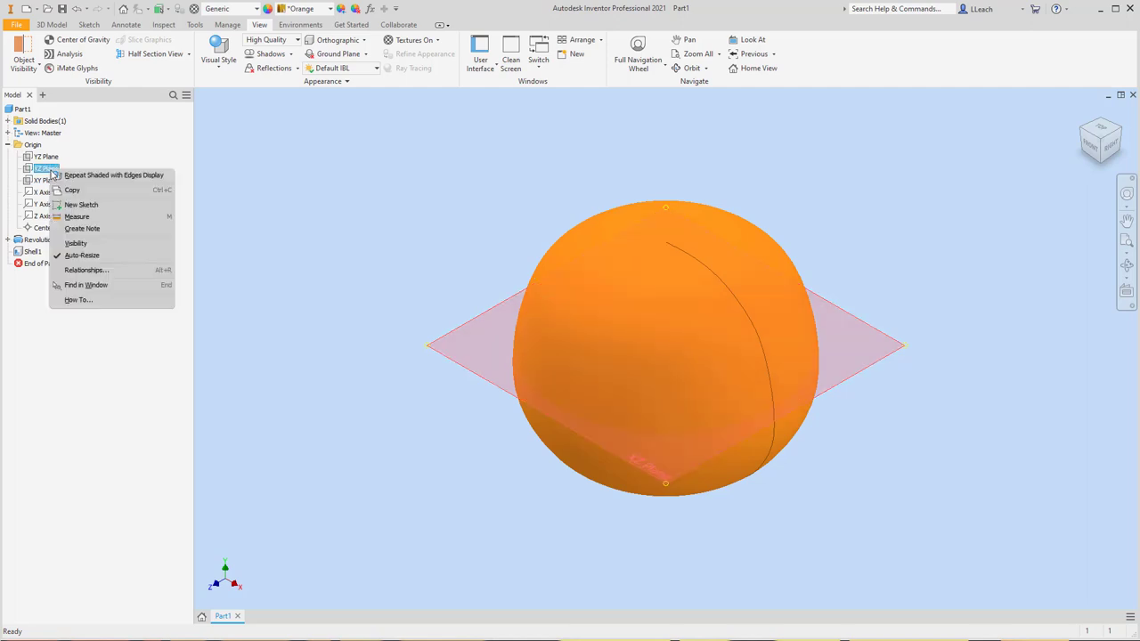
{"action": "key", "text": "Escape"}
{"action": "right_click", "coordinate": [53, 182]}
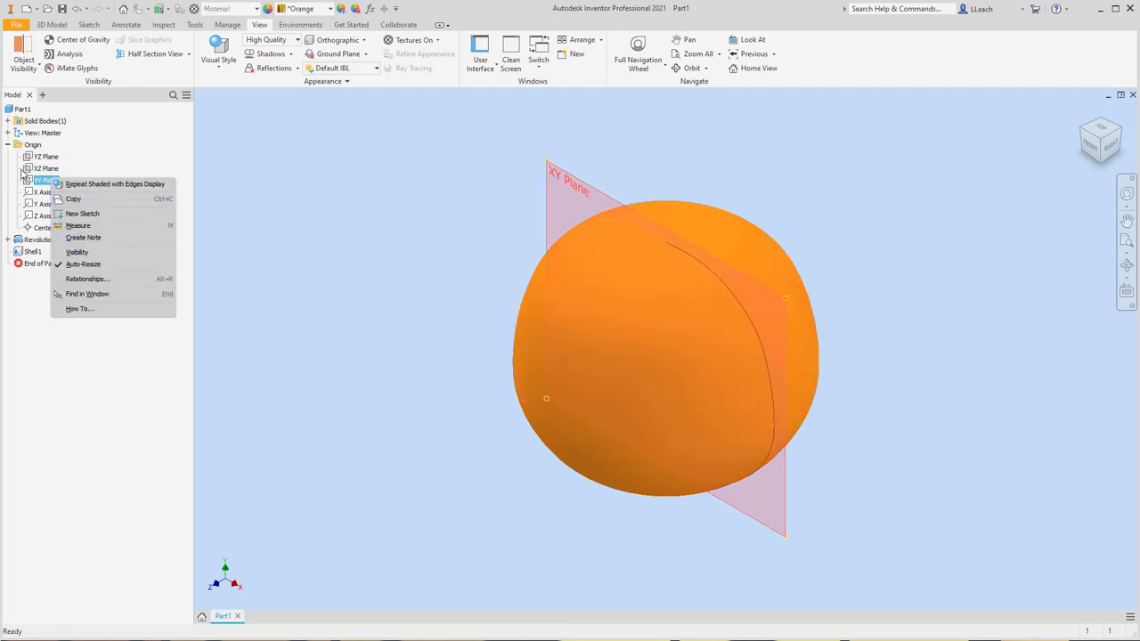
{"action": "key", "text": "Escape"}
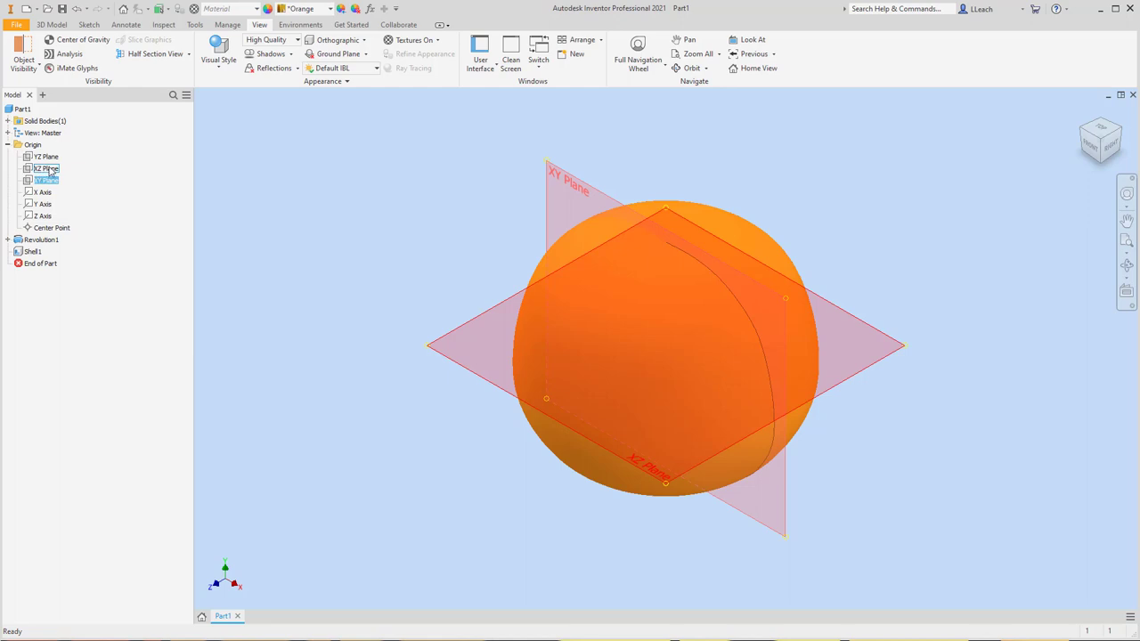
{"action": "right_click", "coordinate": [49, 171]}
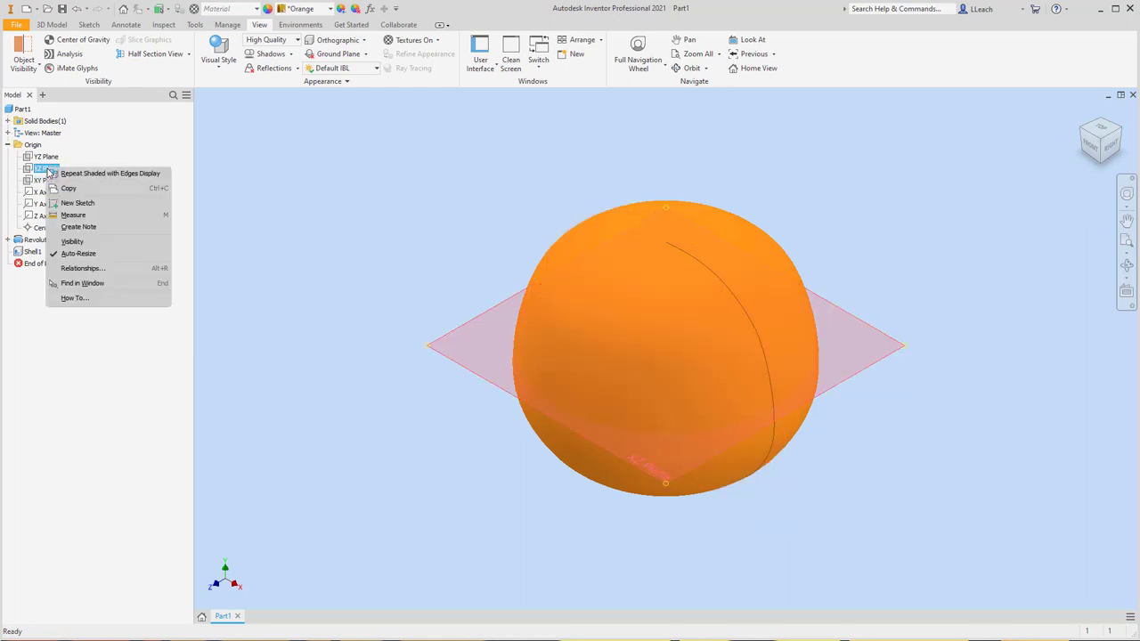
{"action": "left_click", "coordinate": [66, 242]}
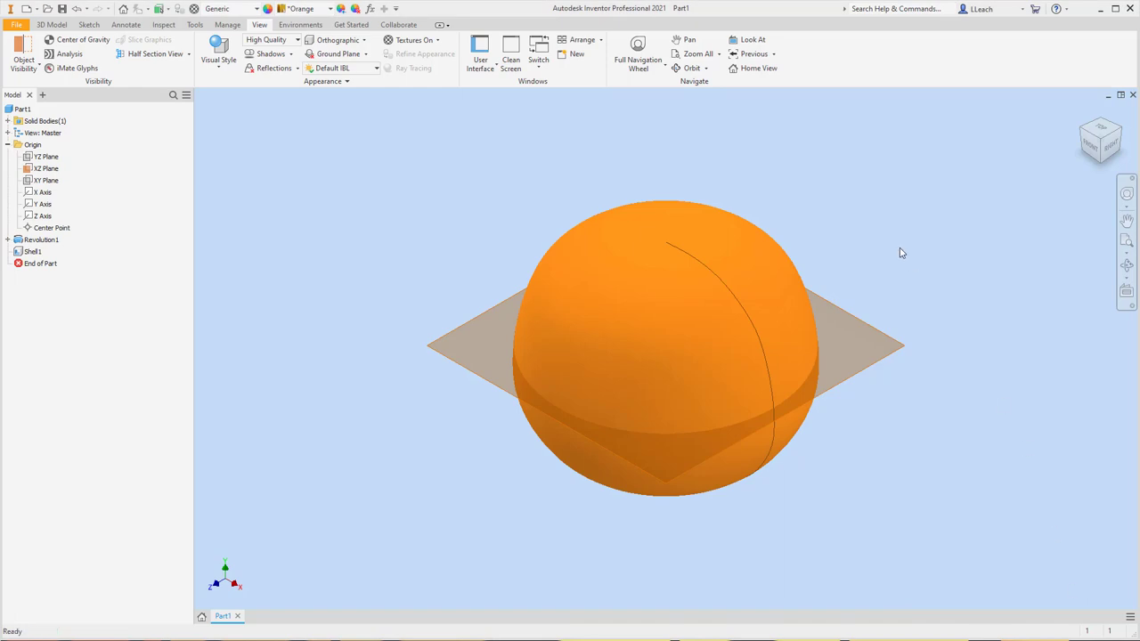
Create a work plane tangent to the pumpkin's top surface and parallel to the XZ plane, and hide the XZ plane
{"action": "left_click", "coordinate": [55, 25]}
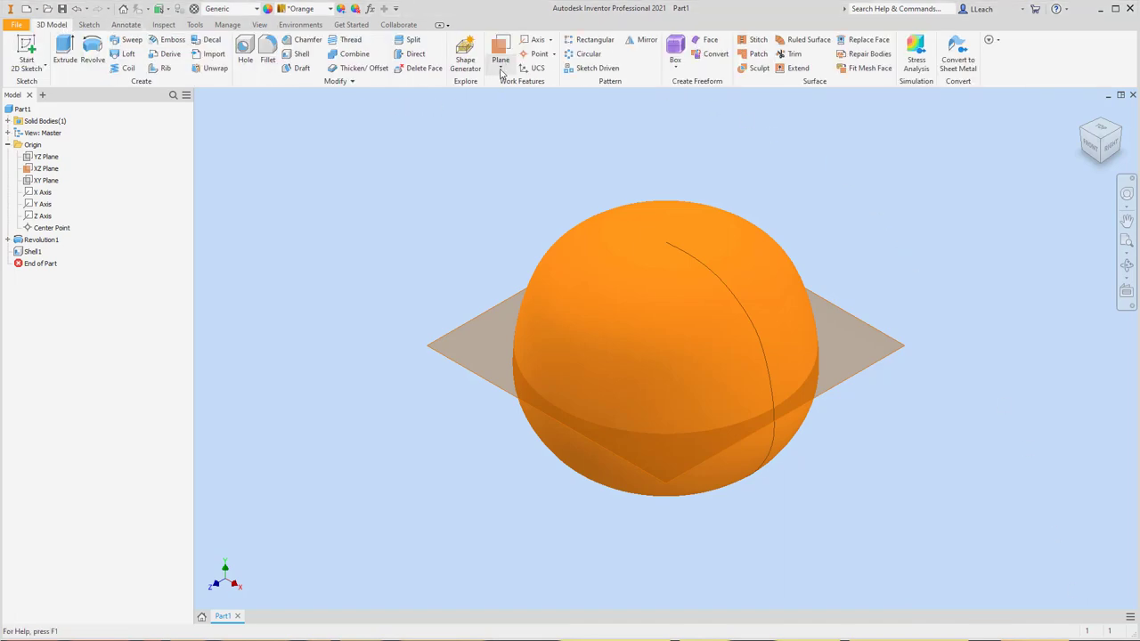
{"action": "left_click", "coordinate": [501, 71]}
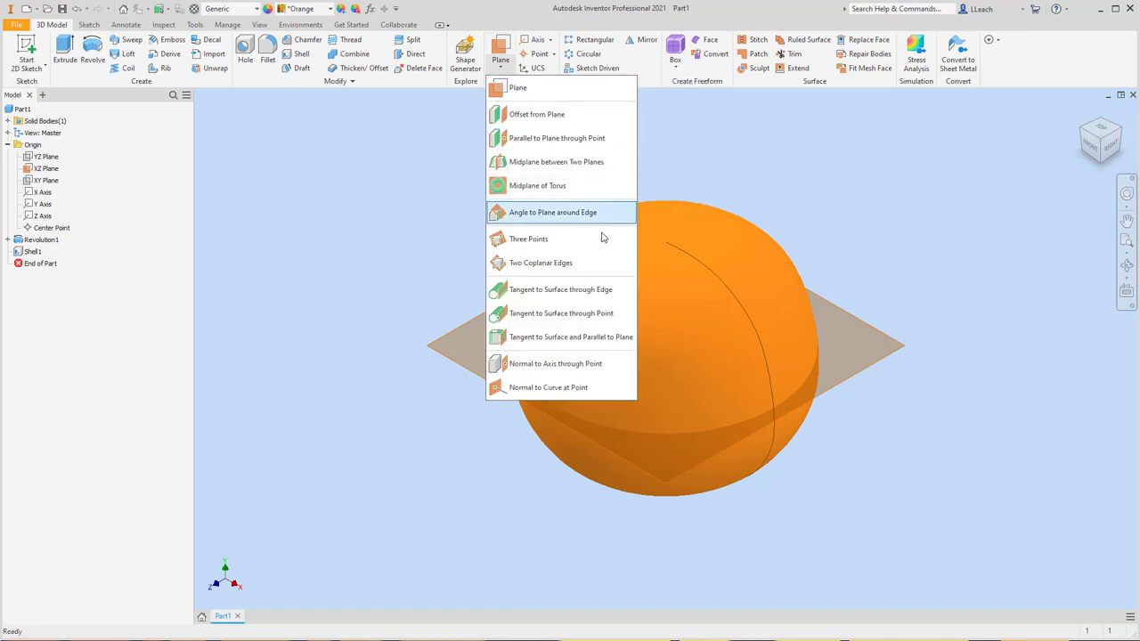
{"action": "left_click", "coordinate": [624, 338]}
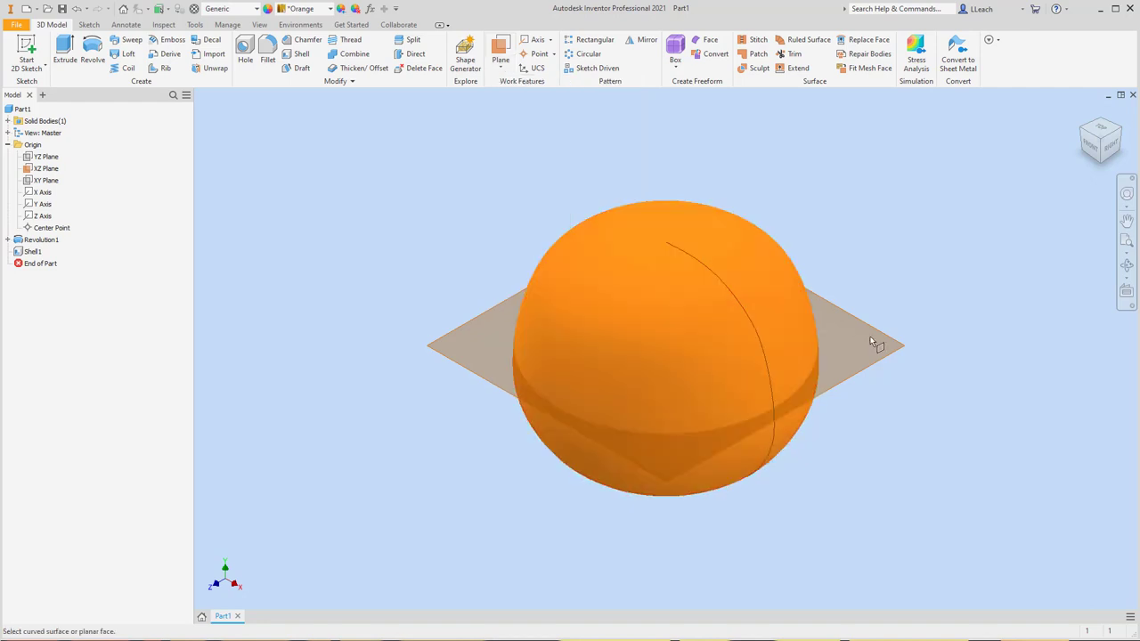
{"action": "left_click", "coordinate": [879, 334]}
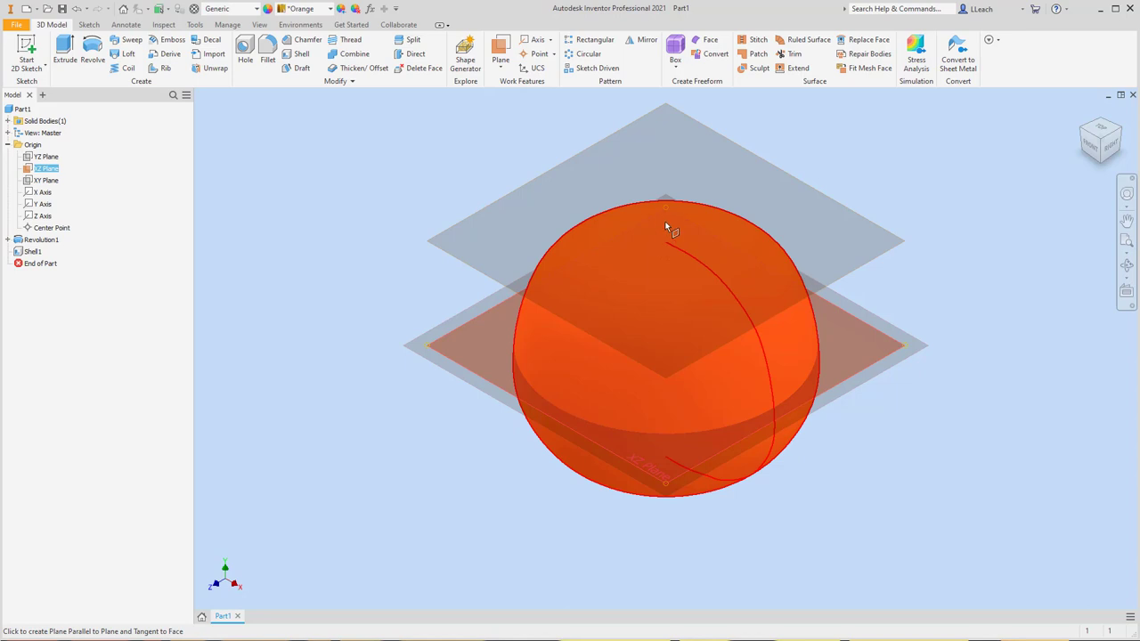
{"action": "left_click", "coordinate": [662, 225]}
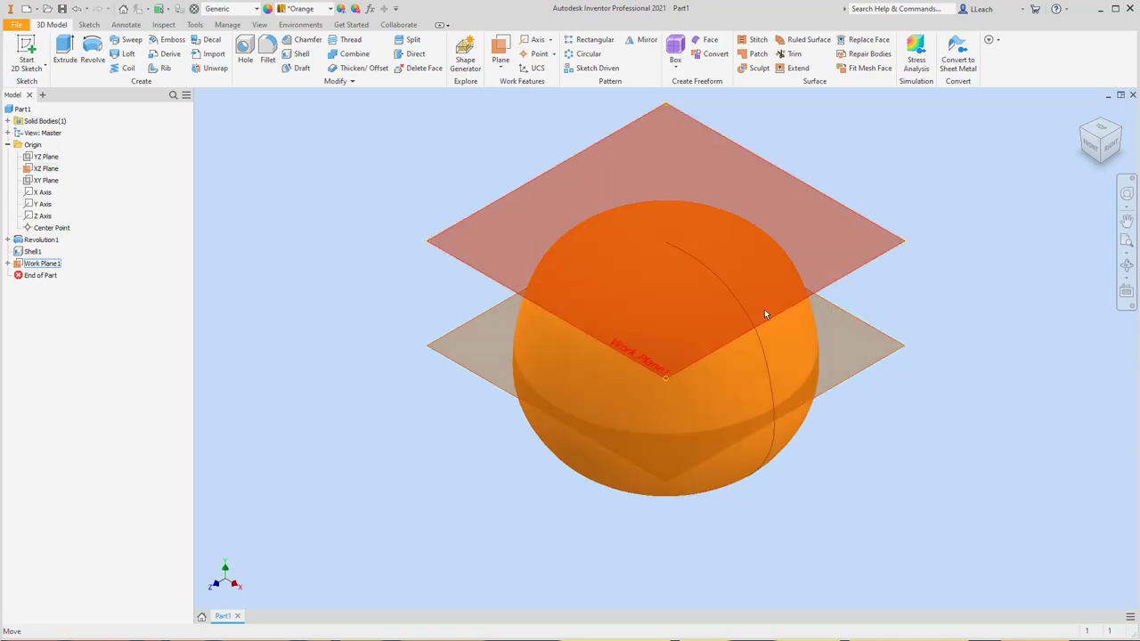
{"action": "right_click", "coordinate": [51, 174]}
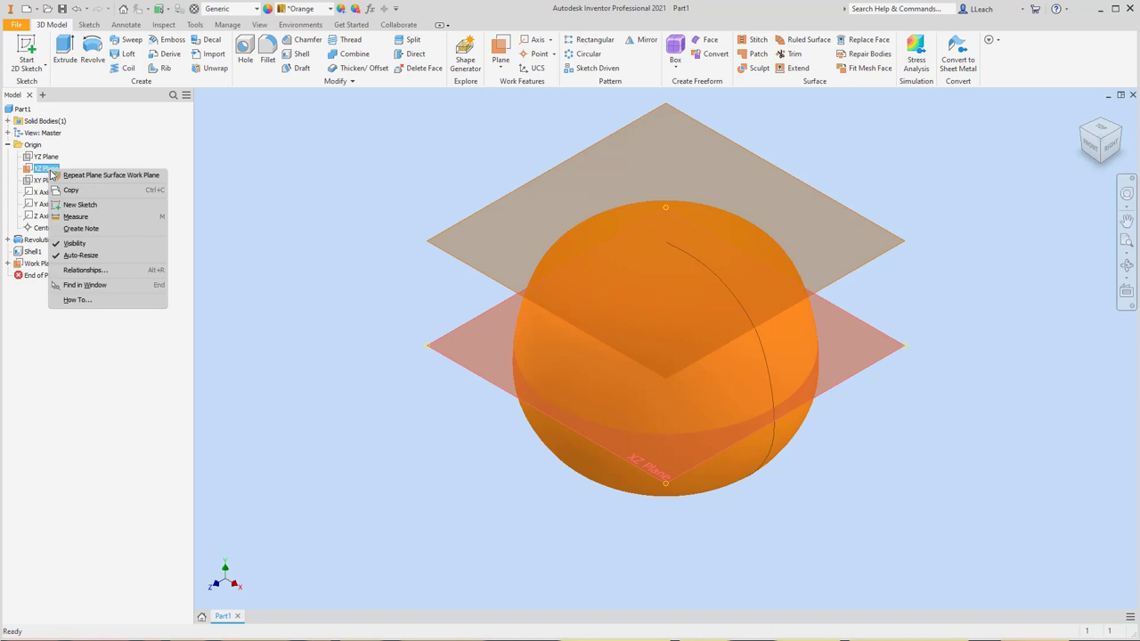
{"action": "left_click", "coordinate": [71, 243]}
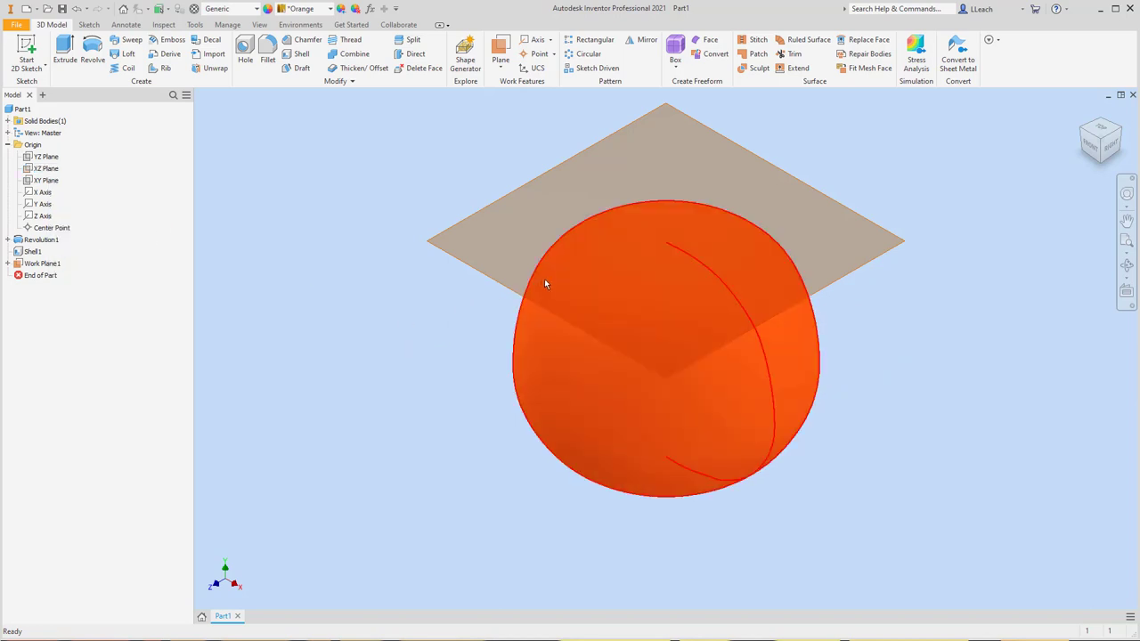
Start a 2D sketch on the new work plane at the pumpkin's top
{"action": "left_click", "coordinate": [29, 73]}
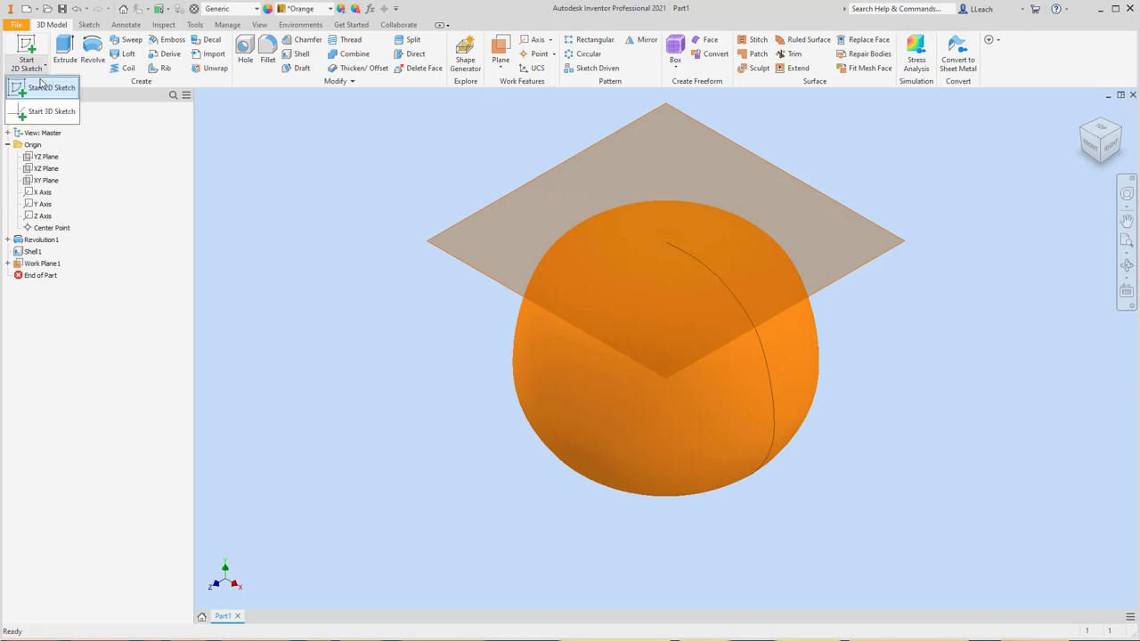
{"action": "left_click", "coordinate": [38, 88]}
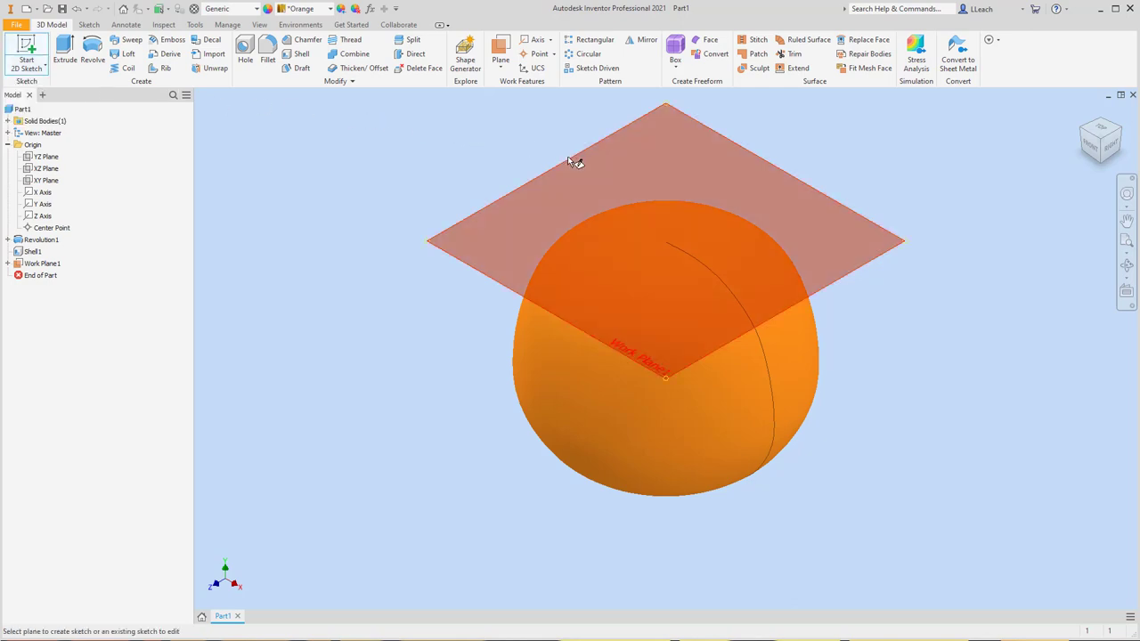
{"action": "left_click", "coordinate": [572, 159]}
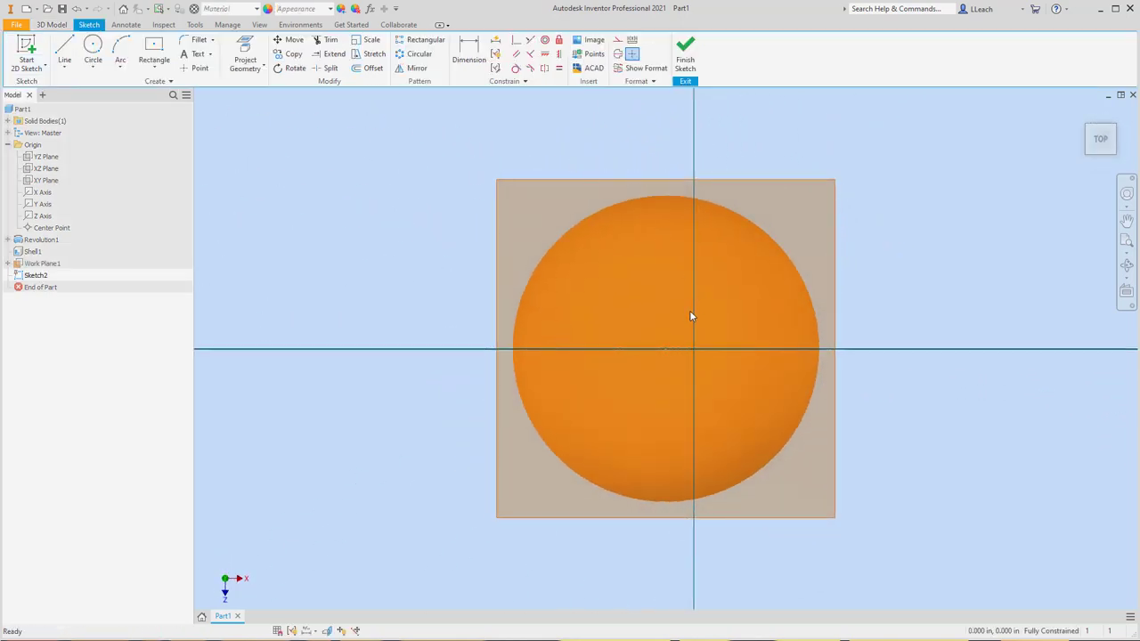
Draw a small closed, irregular control vertex spline around the pumpkin's center as the stem outline and finish the sketch
{"action": "scroll", "coordinate": [676, 348], "scroll_direction": "down", "scroll_amount": 3}
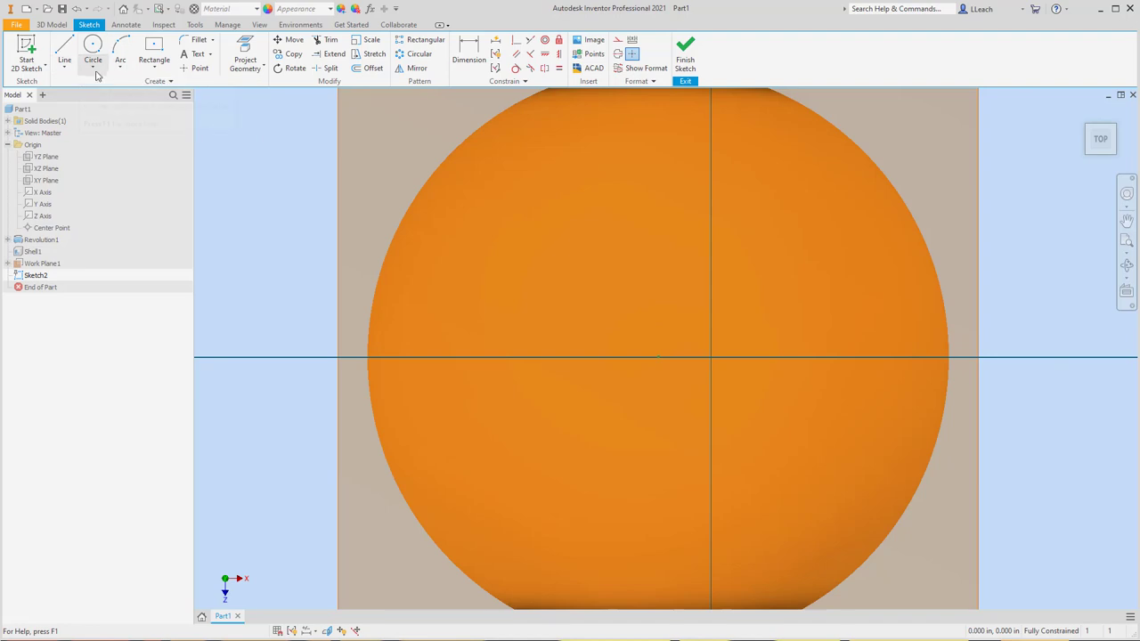
{"action": "left_click", "coordinate": [65, 68]}
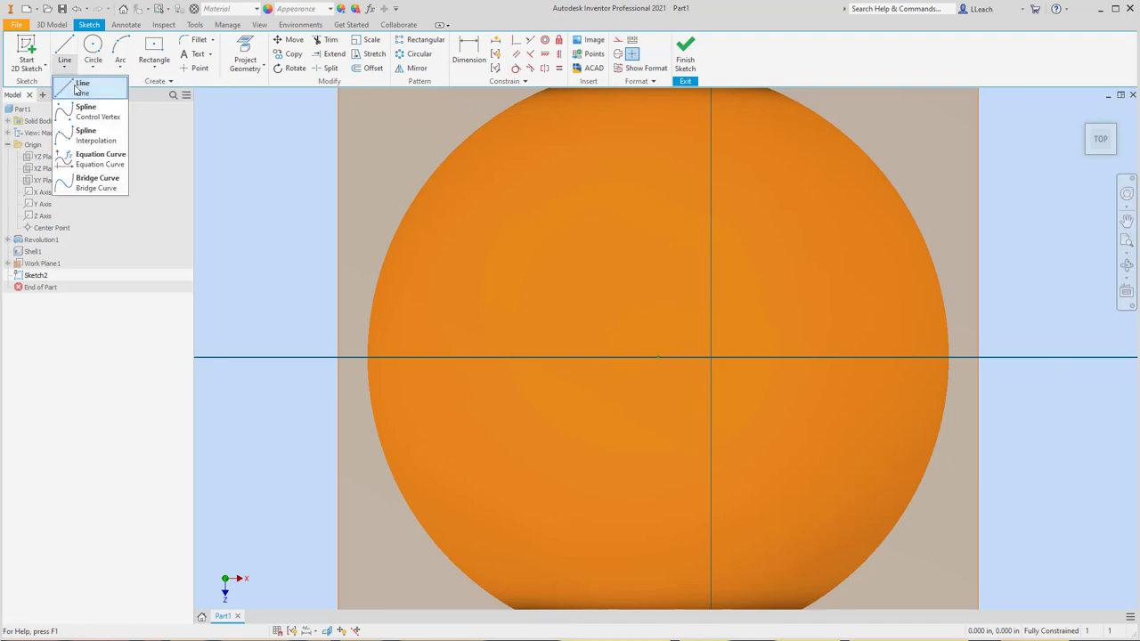
{"action": "left_click", "coordinate": [94, 117]}
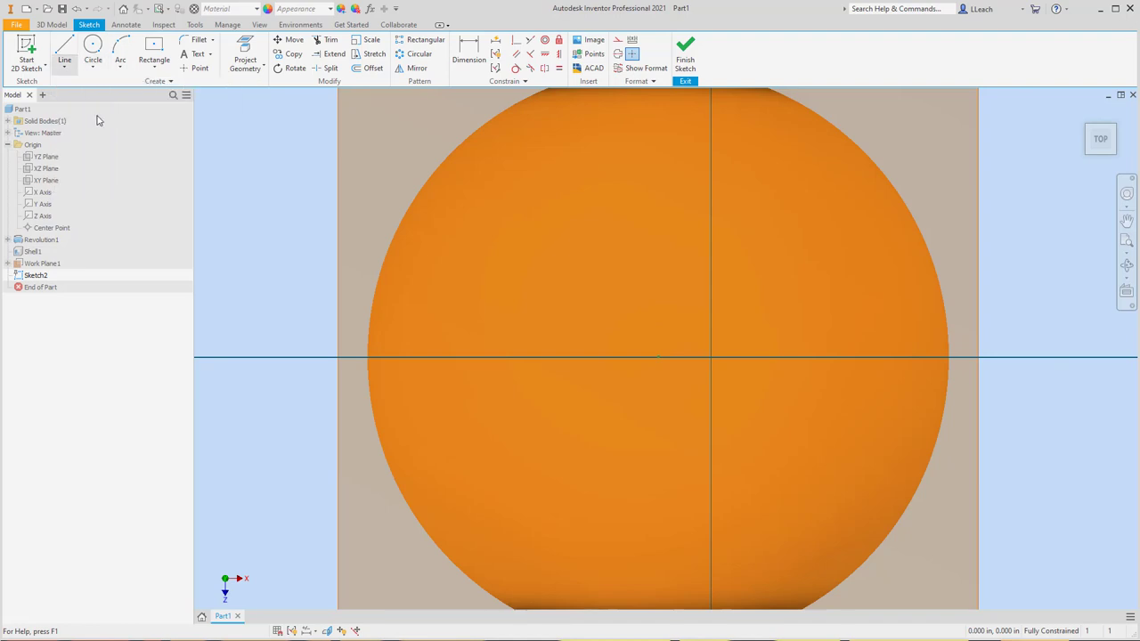
{"action": "scroll", "coordinate": [664, 362], "scroll_direction": "up", "scroll_amount": 3}
{"action": "scroll", "coordinate": [664, 363], "scroll_direction": "up", "scroll_amount": 2}
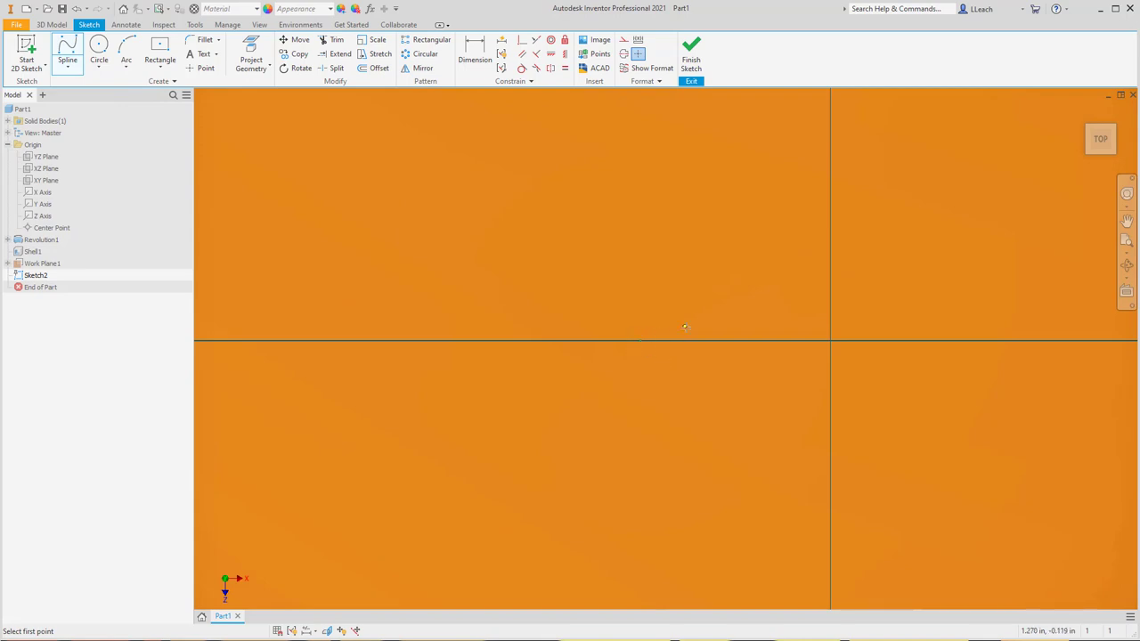
{"action": "scroll", "coordinate": [685, 328], "scroll_direction": "down", "scroll_amount": 3}
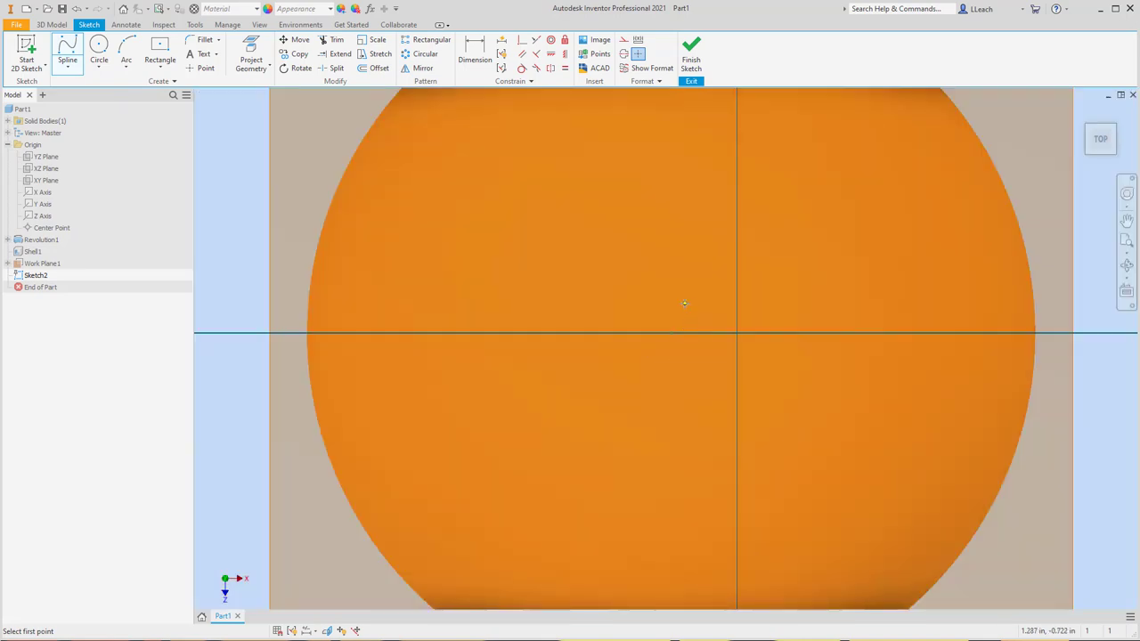
{"action": "left_click", "coordinate": [684, 304]}
{"action": "scroll", "coordinate": [654, 314], "scroll_direction": "down", "scroll_amount": 4}
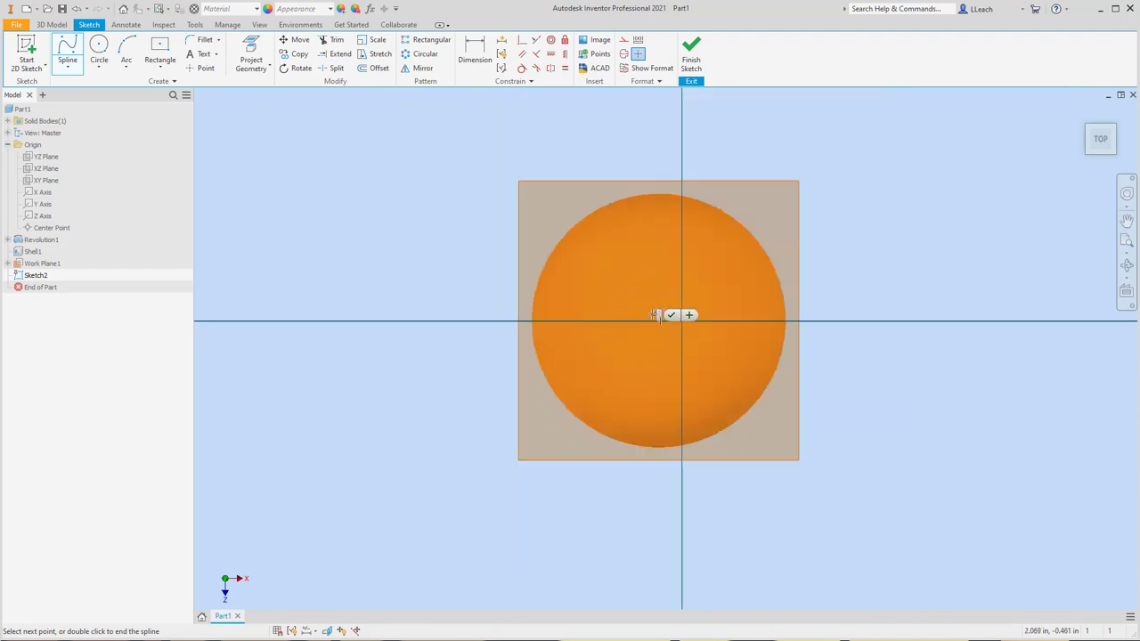
{"action": "scroll", "coordinate": [657, 318], "scroll_direction": "up", "scroll_amount": 5}
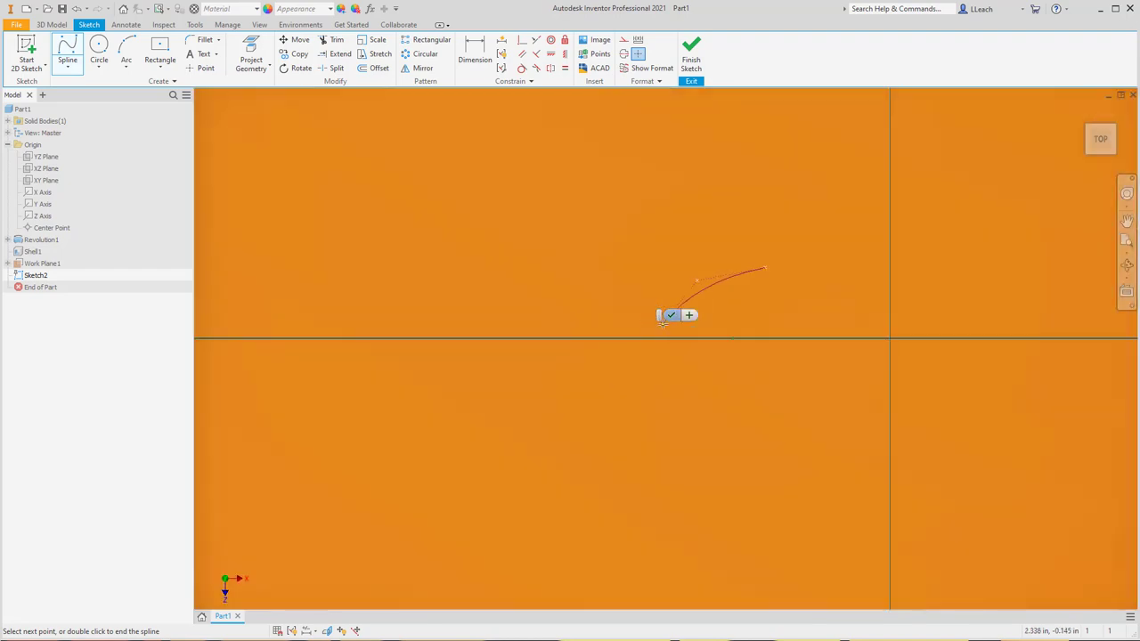
{"action": "left_click", "coordinate": [664, 329]}
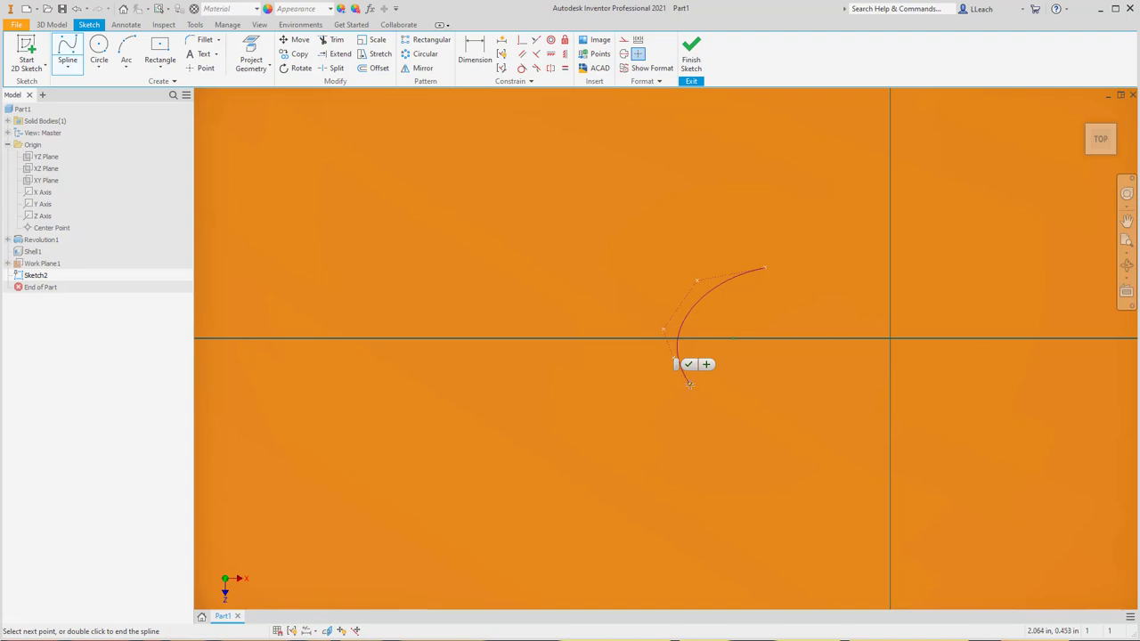
{"action": "left_click", "coordinate": [689, 384]}
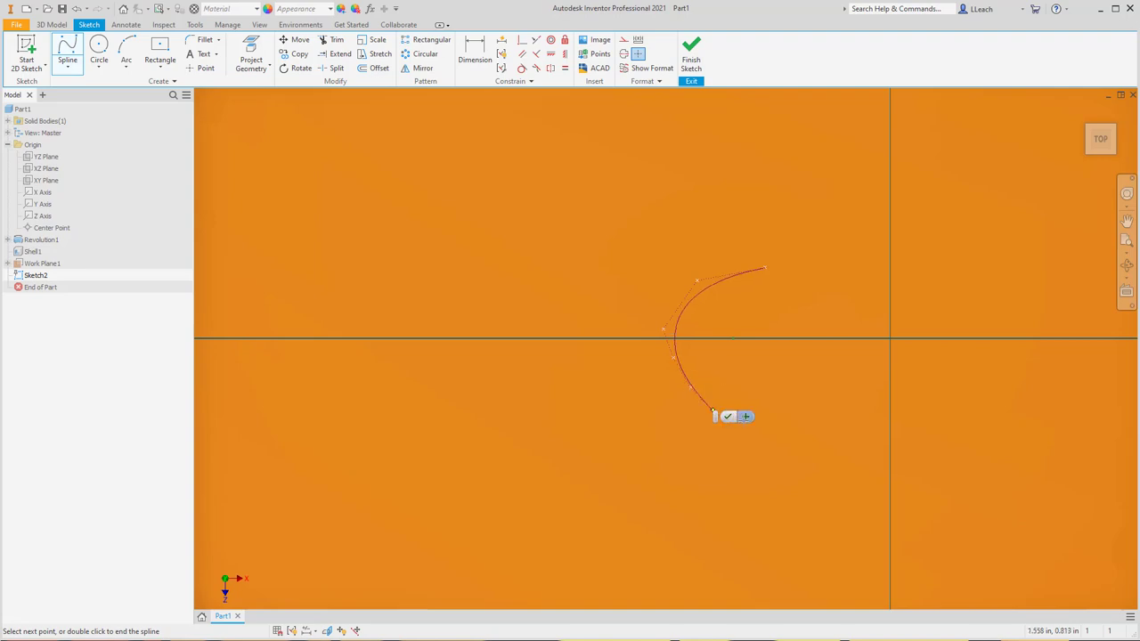
{"action": "left_click", "coordinate": [712, 411]}
{"action": "left_click", "coordinate": [765, 426]}
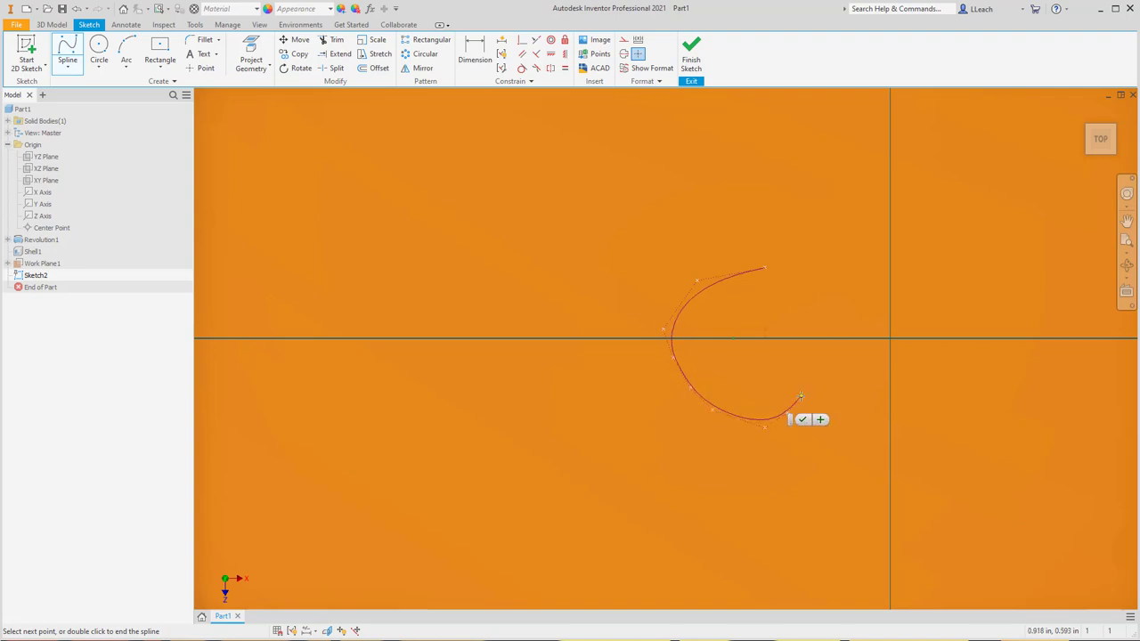
{"action": "left_click", "coordinate": [799, 395]}
{"action": "left_click", "coordinate": [800, 364]}
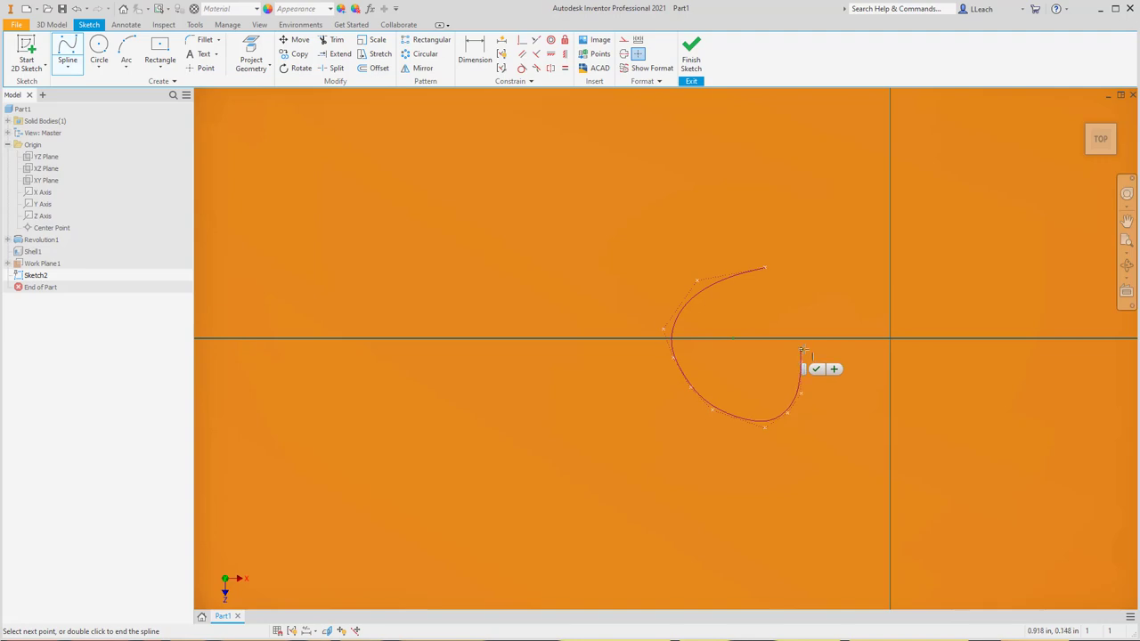
{"action": "left_click", "coordinate": [808, 333]}
{"action": "left_click", "coordinate": [803, 304]}
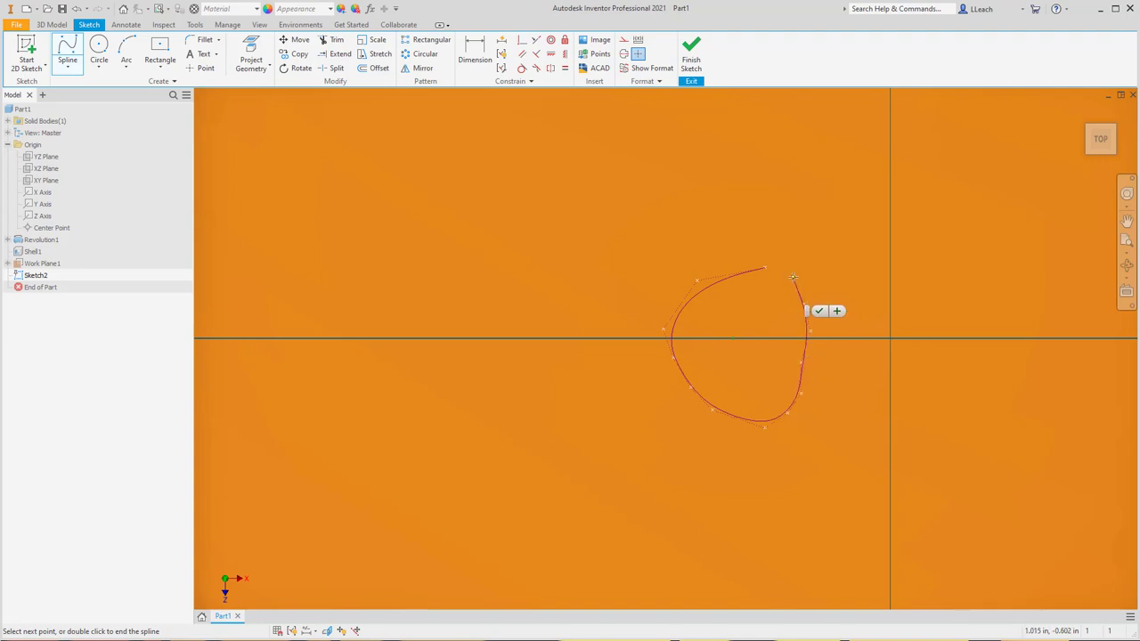
{"action": "left_click", "coordinate": [792, 276]}
{"action": "scroll", "coordinate": [779, 264], "scroll_direction": "up", "scroll_amount": 1}
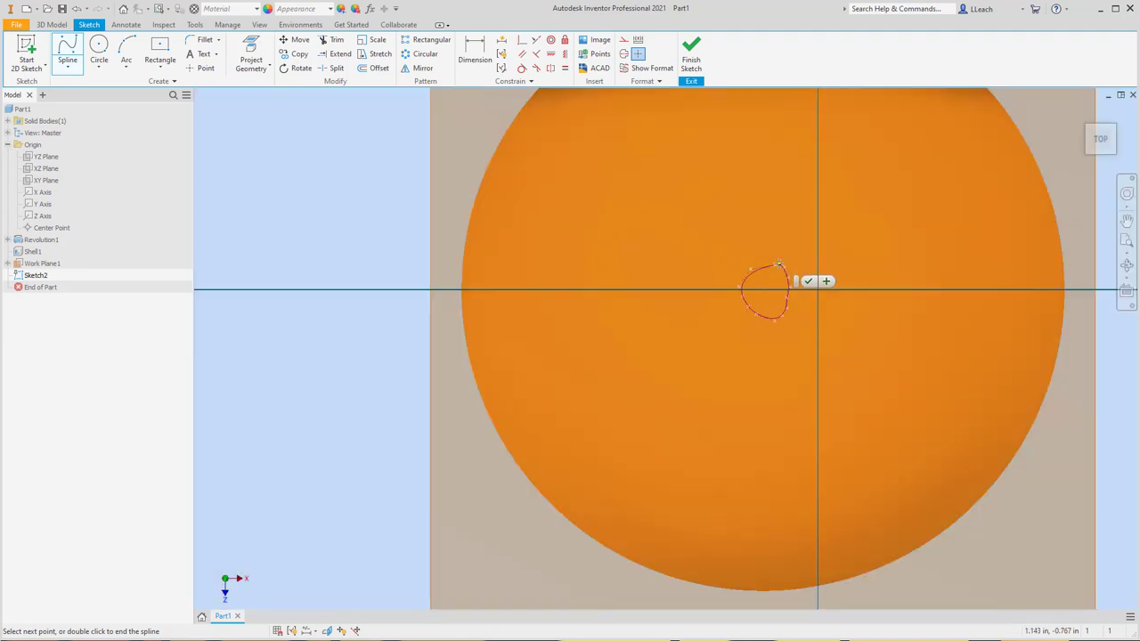
{"action": "left_click", "coordinate": [772, 268]}
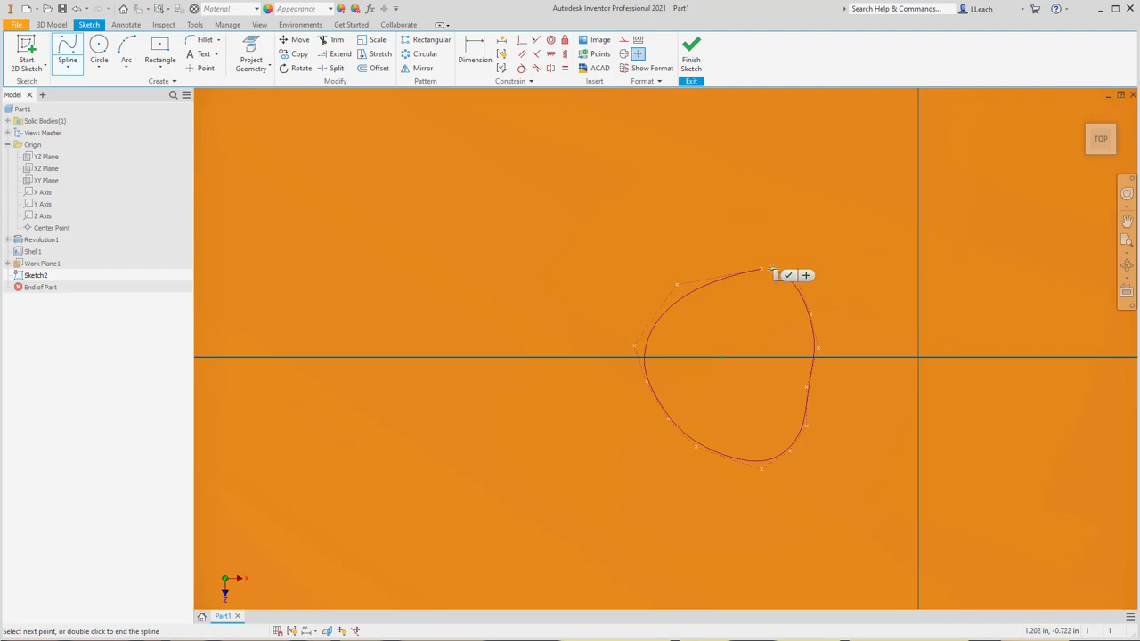
{"action": "left_click", "coordinate": [762, 268]}
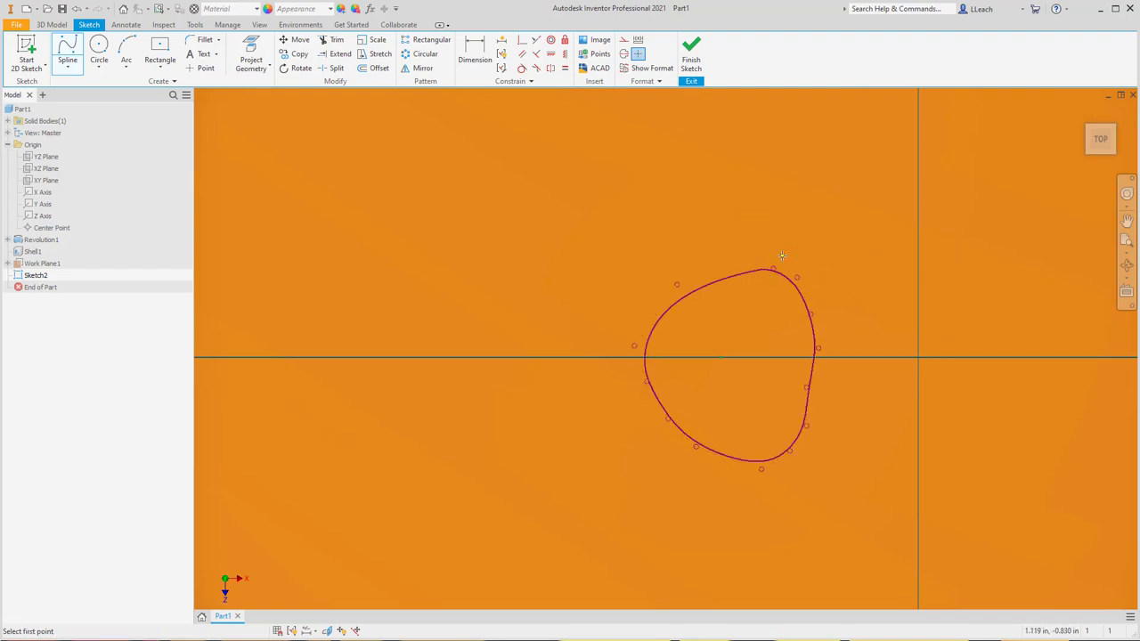
{"action": "scroll", "coordinate": [746, 193], "scroll_direction": "down", "scroll_amount": 3}
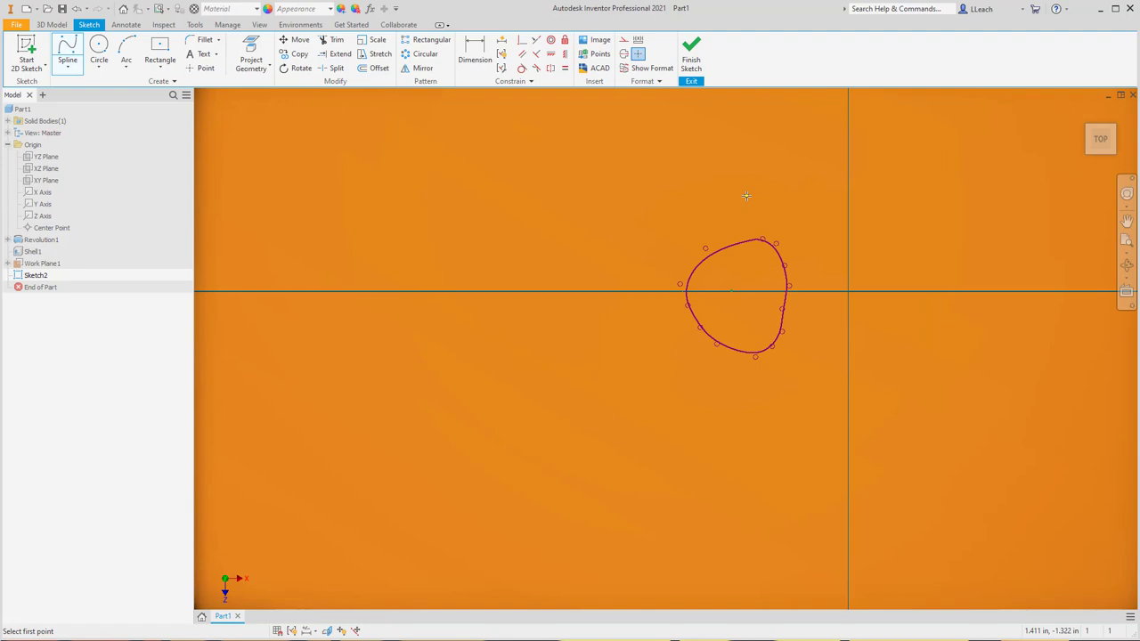
{"action": "left_click", "coordinate": [698, 66]}
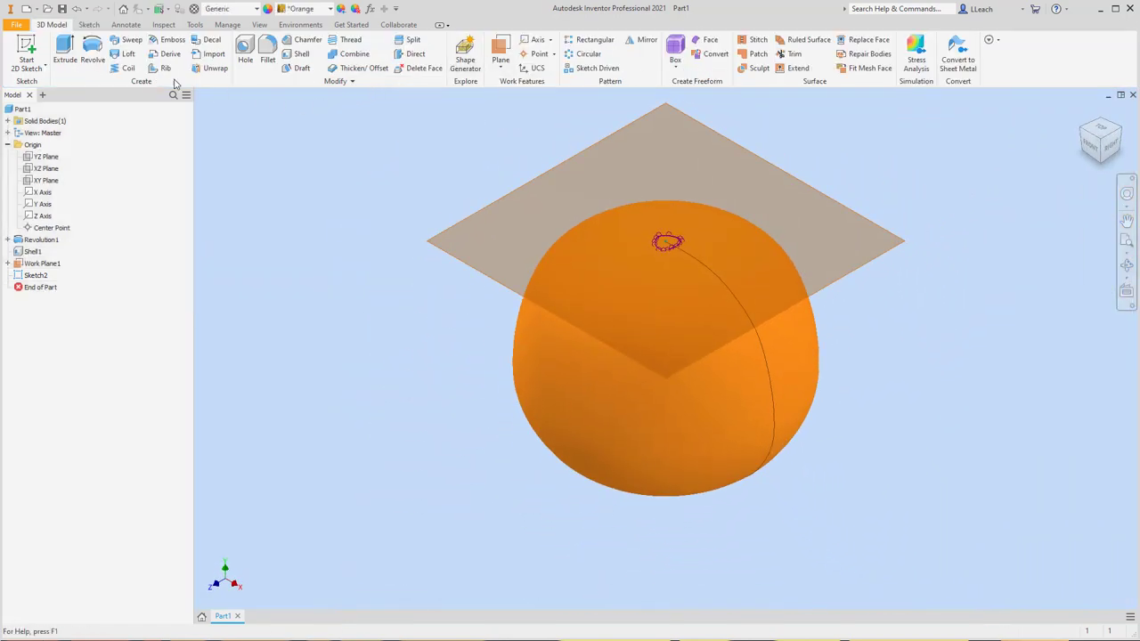
Extrude the stem profile 2.5 in upward from the pumpkin's top with a 10-degree taper, joined to the body
{"action": "left_click", "coordinate": [66, 51]}
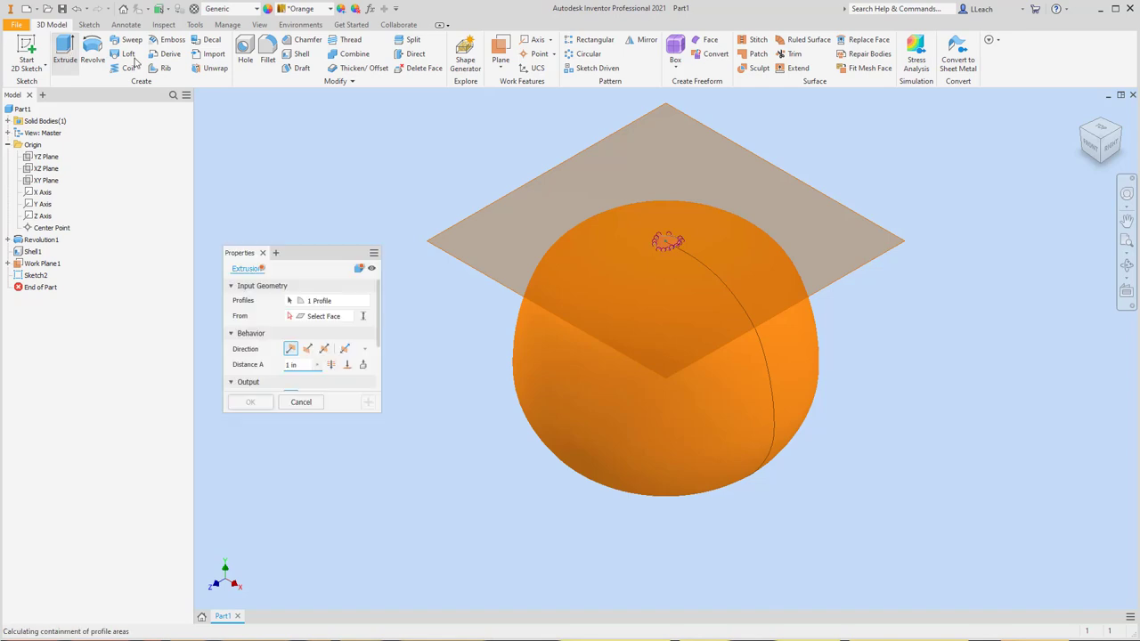
{"action": "left_click", "coordinate": [305, 363]}
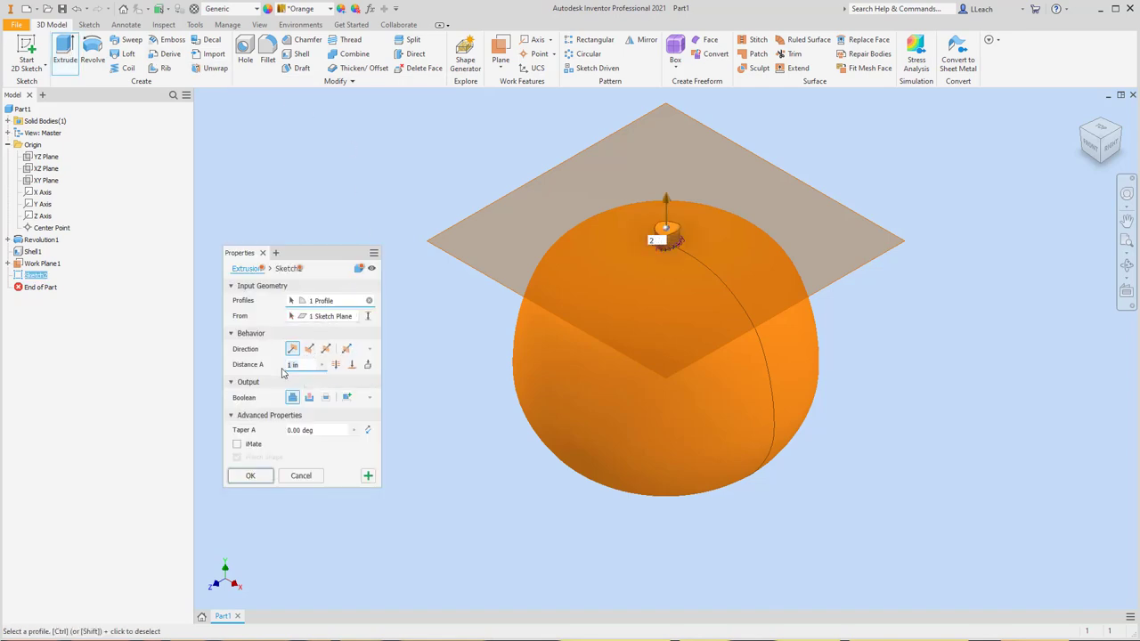
{"action": "type", "text": "2.5"}
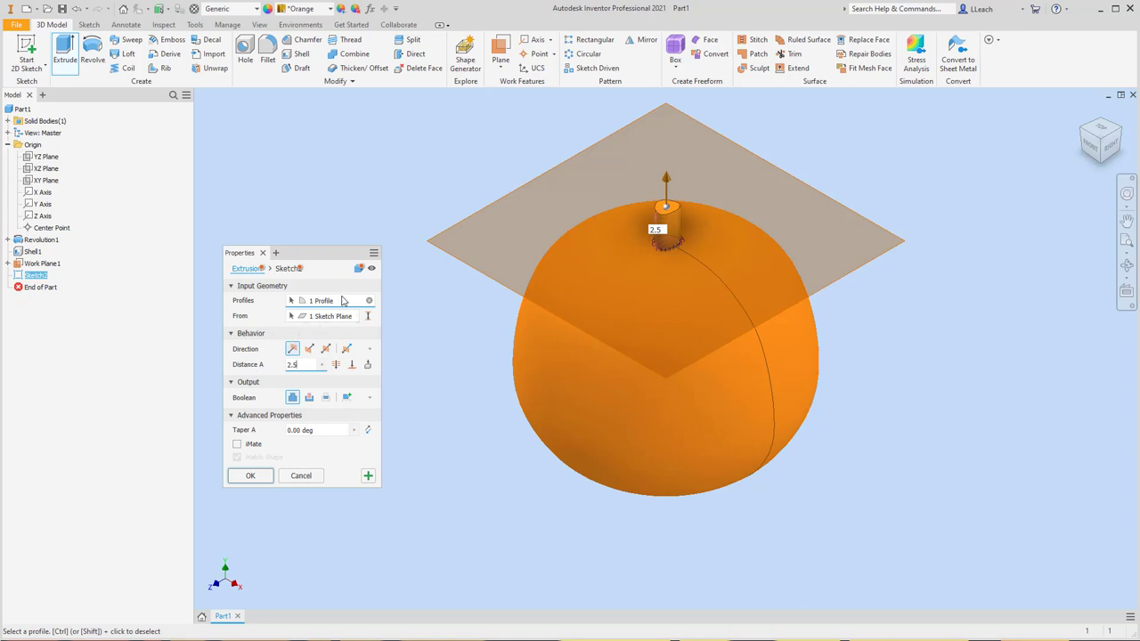
{"action": "left_click", "coordinate": [317, 430]}
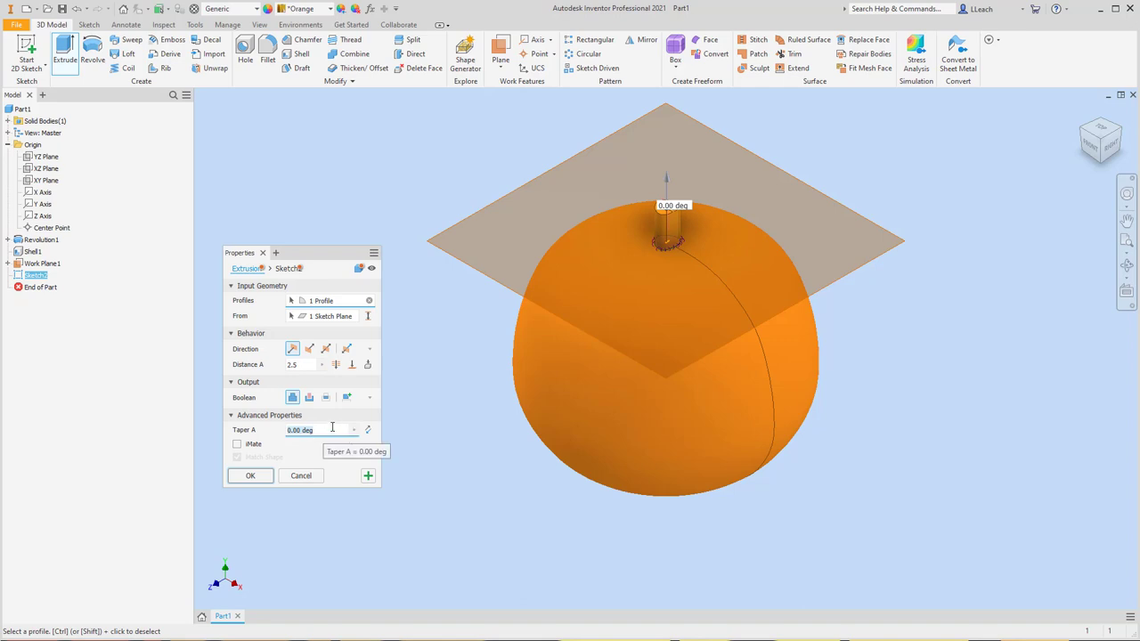
{"action": "type", "text": "-"}
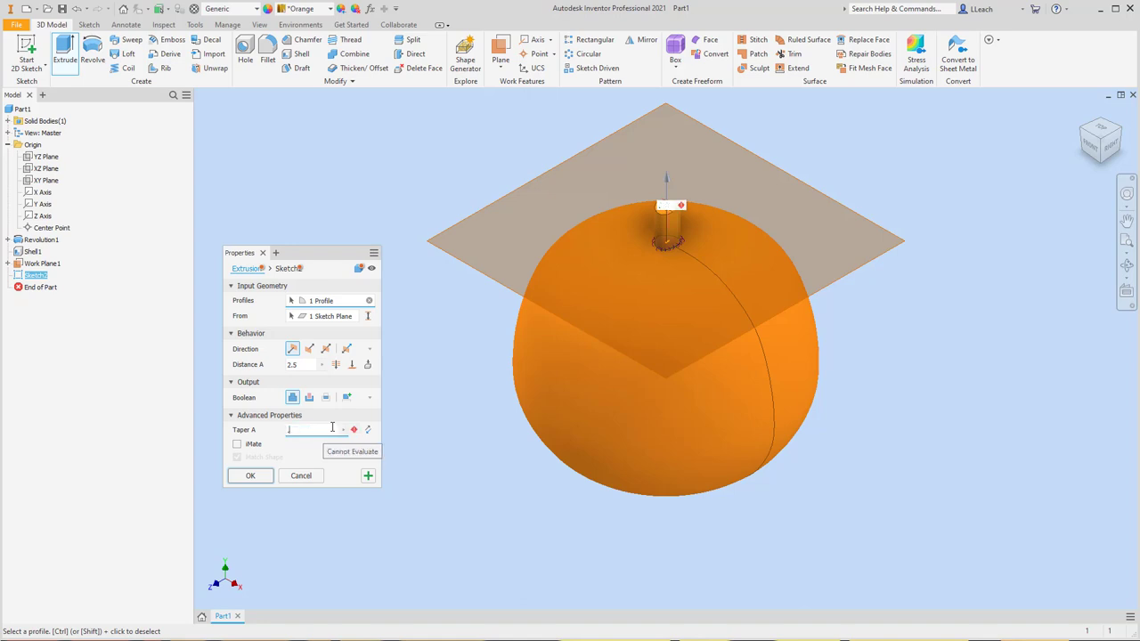
{"action": "type", "text": "5"}
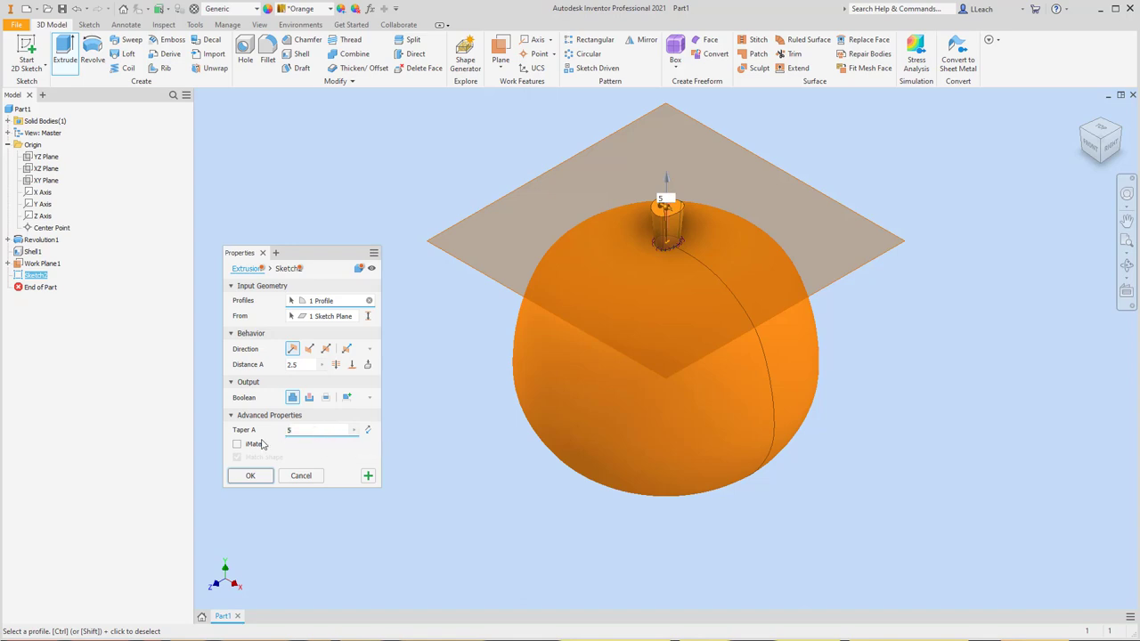
{"action": "key", "text": "Home"}
{"action": "type", "text": "-"}
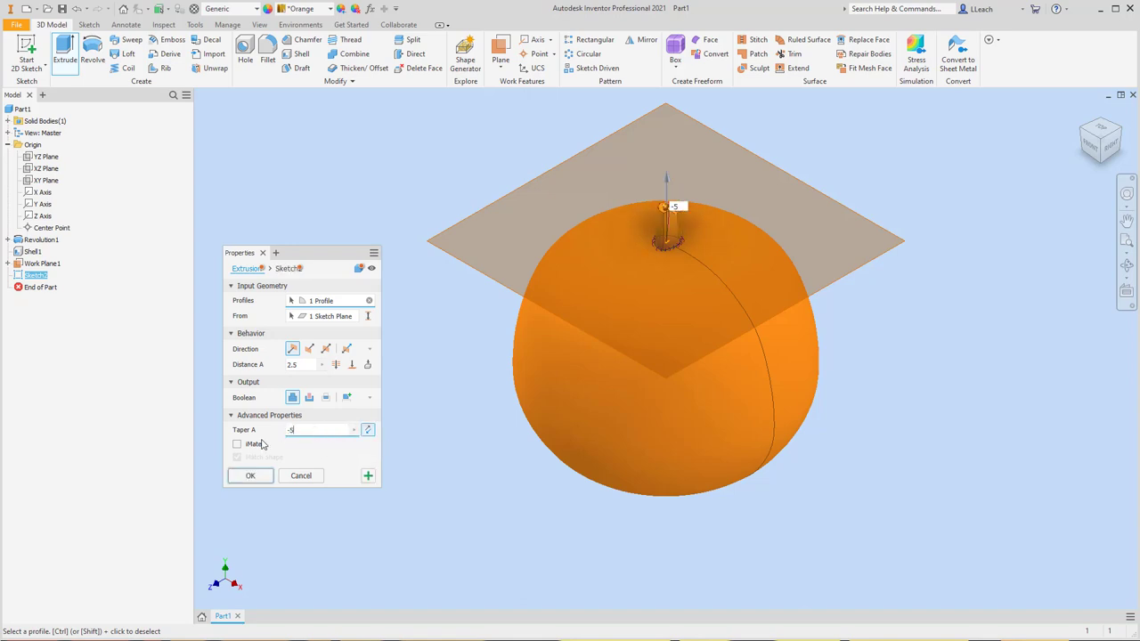
{"action": "scroll", "coordinate": [681, 201], "scroll_direction": "up", "scroll_amount": 3}
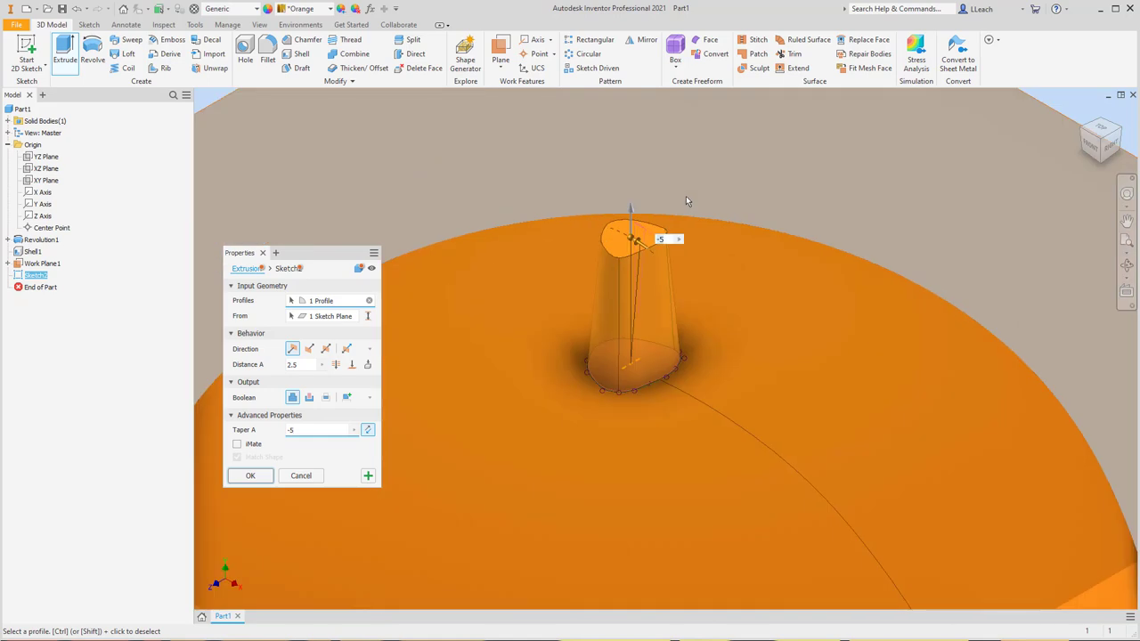
{"action": "scroll", "coordinate": [681, 201], "scroll_direction": "down", "scroll_amount": 1}
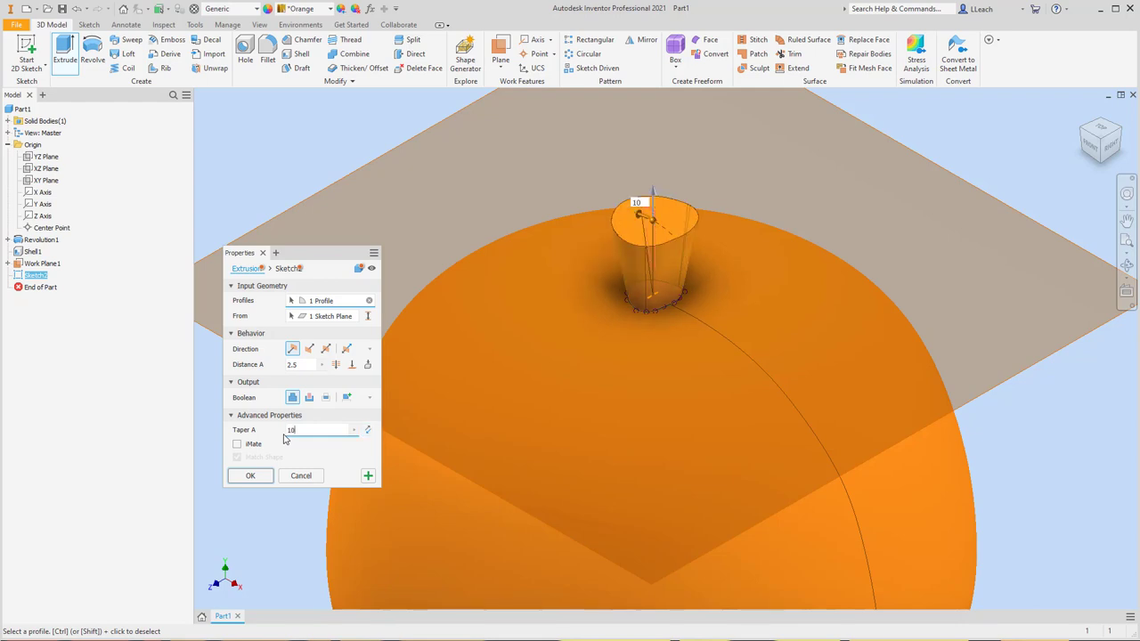
{"action": "left_click", "coordinate": [265, 483]}
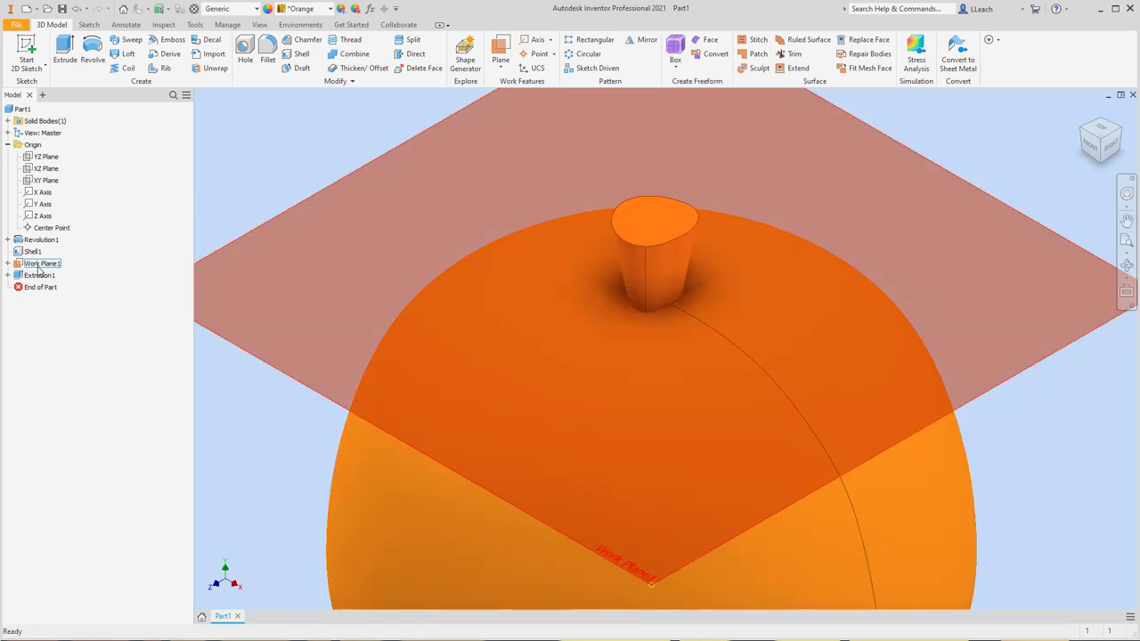
Hide the tangent work plane at the top of the pumpkin
{"action": "left_click", "coordinate": [38, 266]}
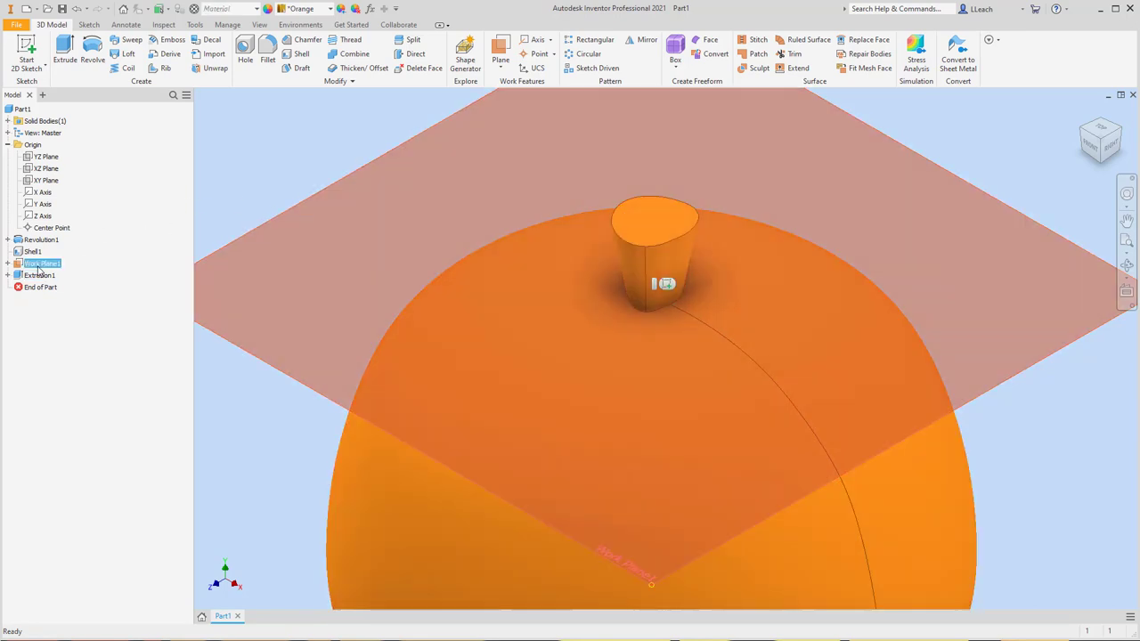
{"action": "right_click", "coordinate": [38, 272]}
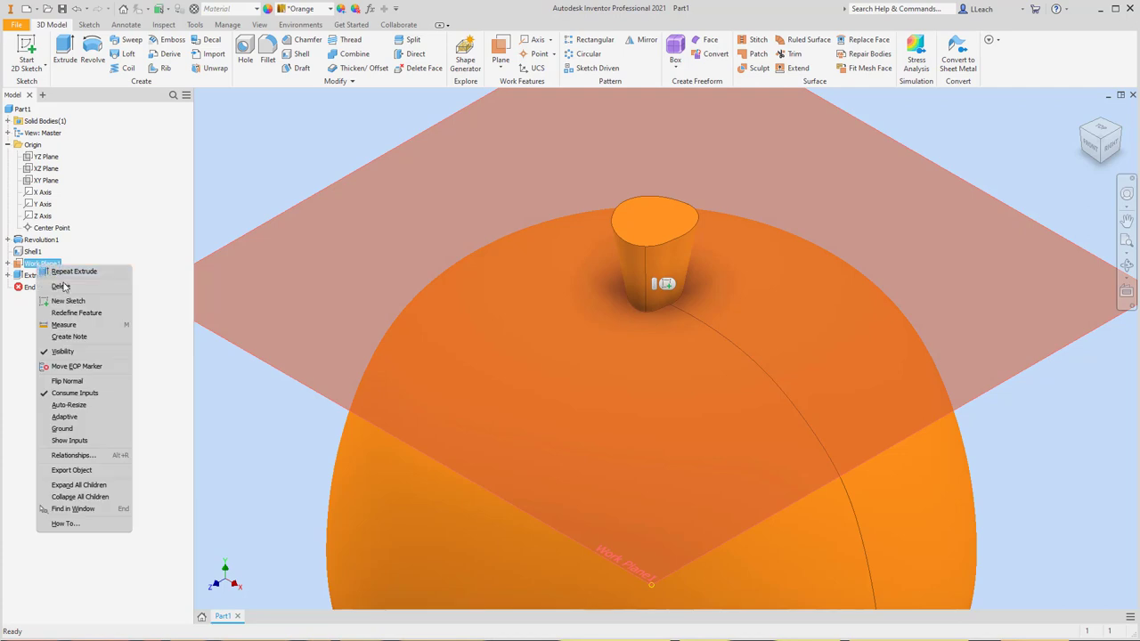
{"action": "left_click", "coordinate": [83, 355]}
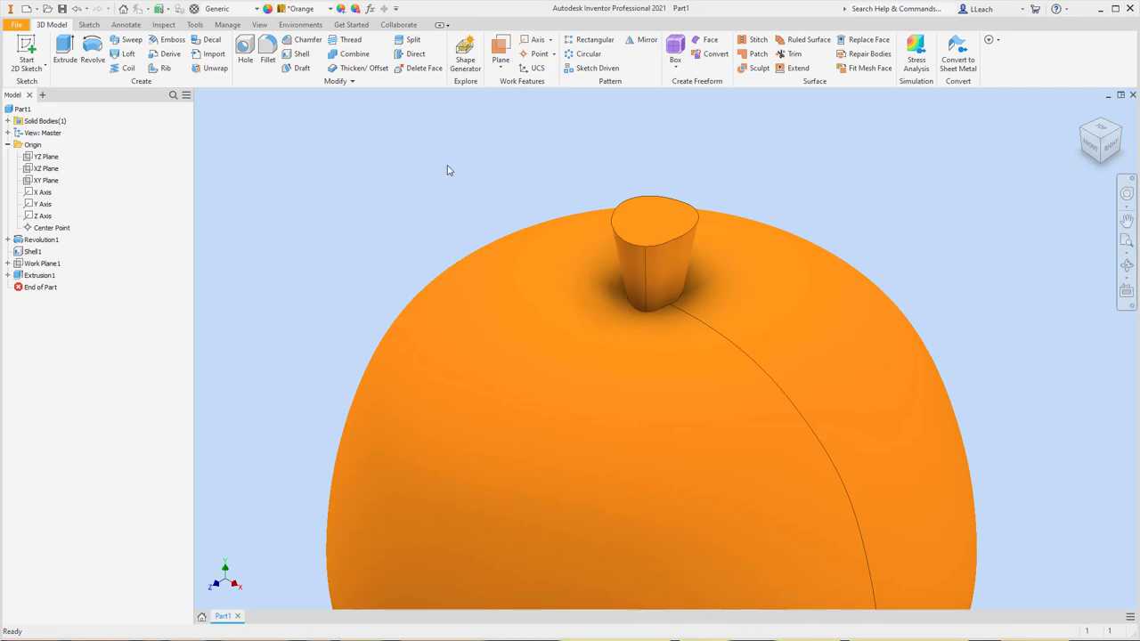
Add a 0.5 in face fillet between the pumpkin's outer surface and the stem's side face
{"action": "left_click", "coordinate": [268, 51]}
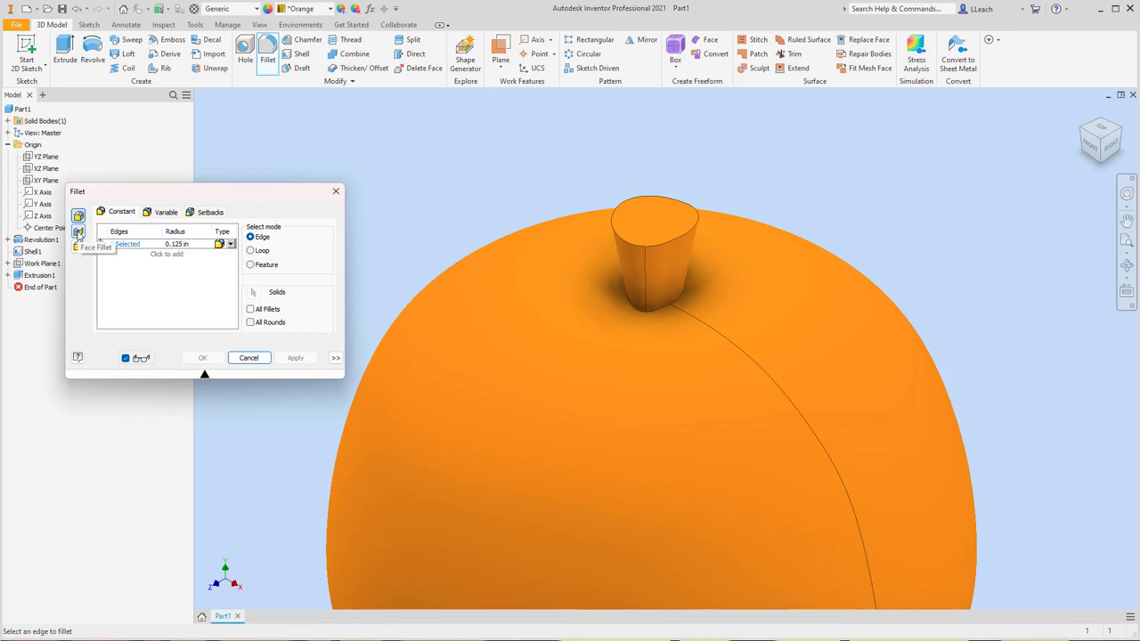
{"action": "left_click", "coordinate": [78, 232]}
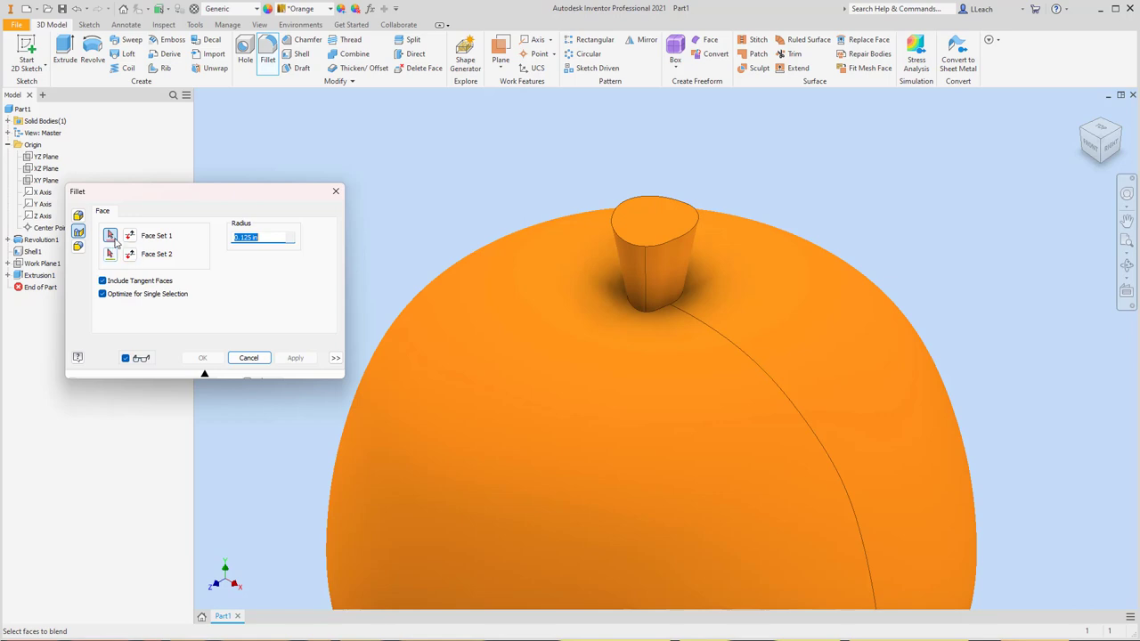
{"action": "left_click", "coordinate": [111, 235]}
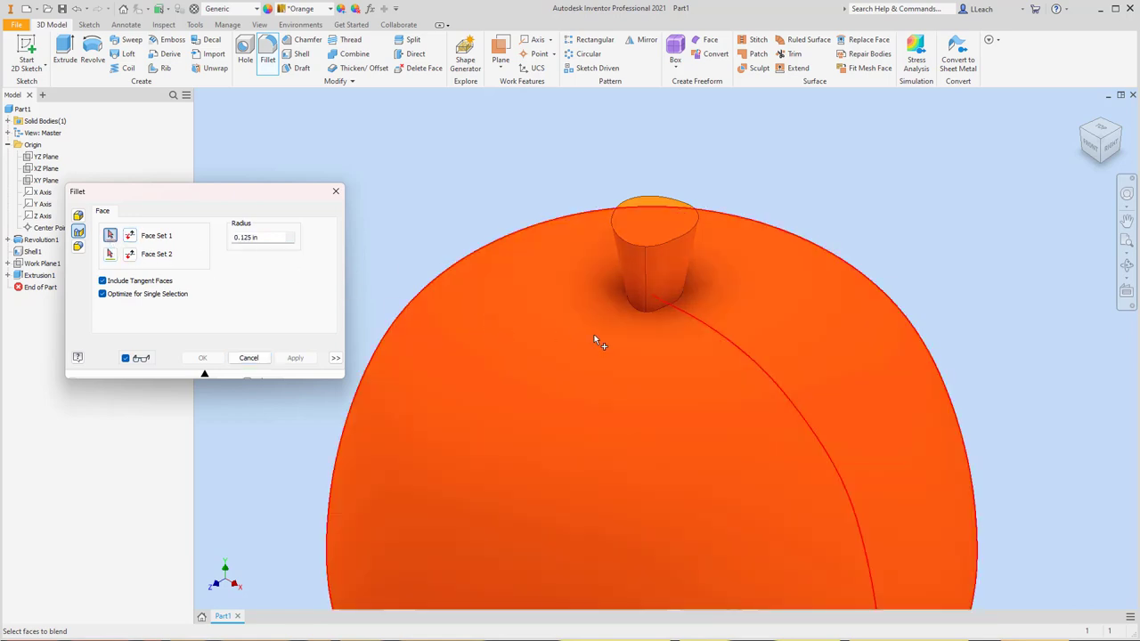
{"action": "left_click", "coordinate": [594, 337]}
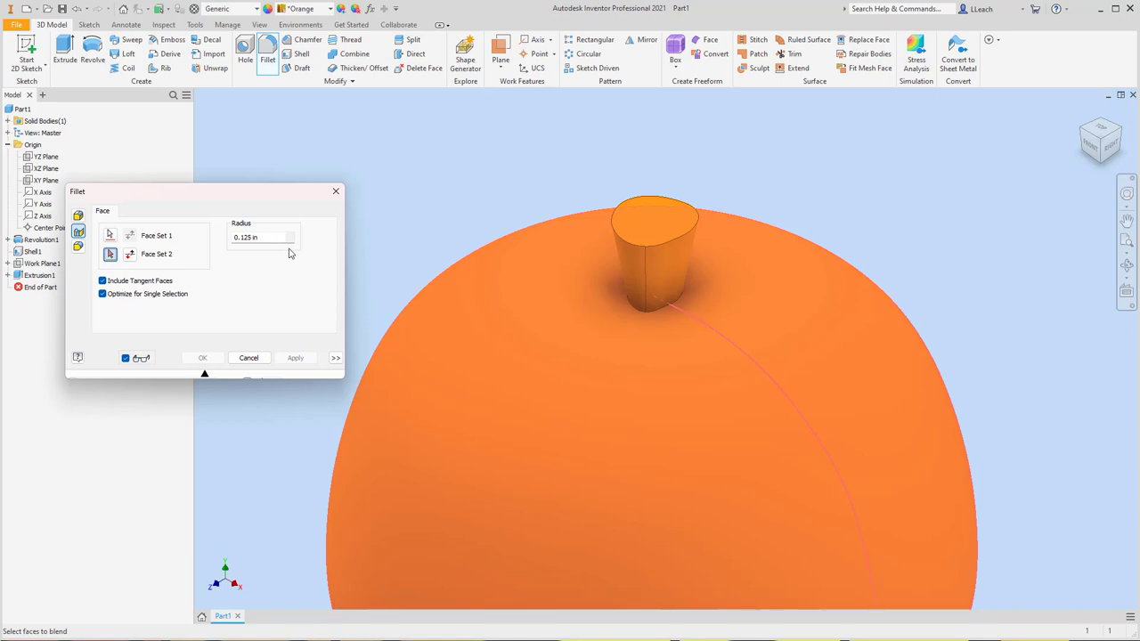
{"action": "left_click", "coordinate": [628, 279]}
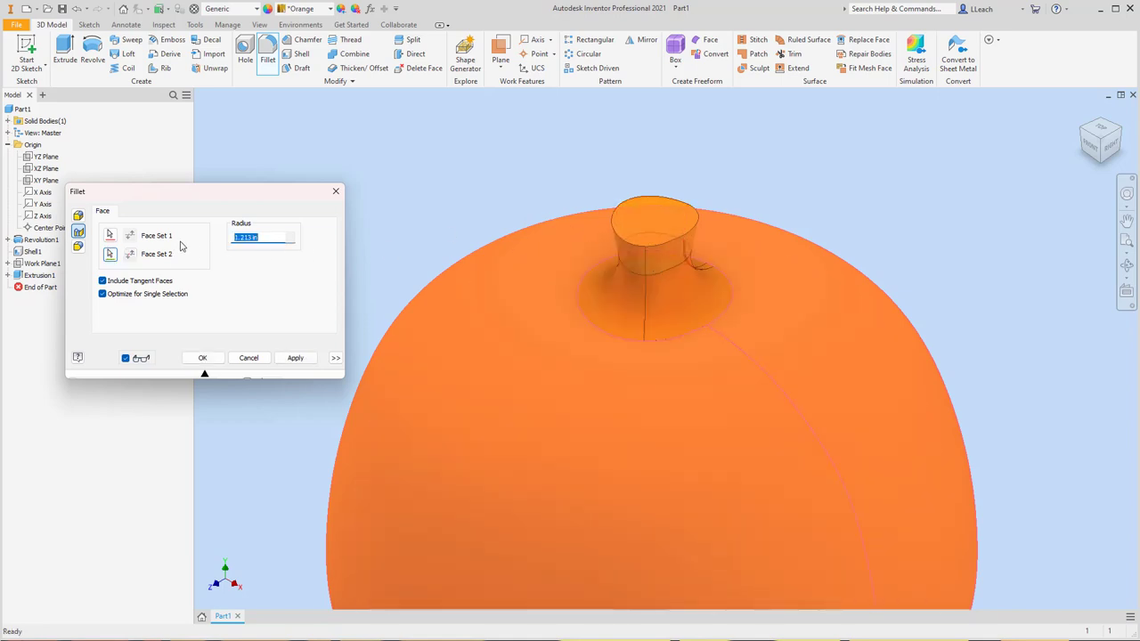
{"action": "left_click", "coordinate": [260, 236]}
{"action": "key", "text": "BackSpace"}
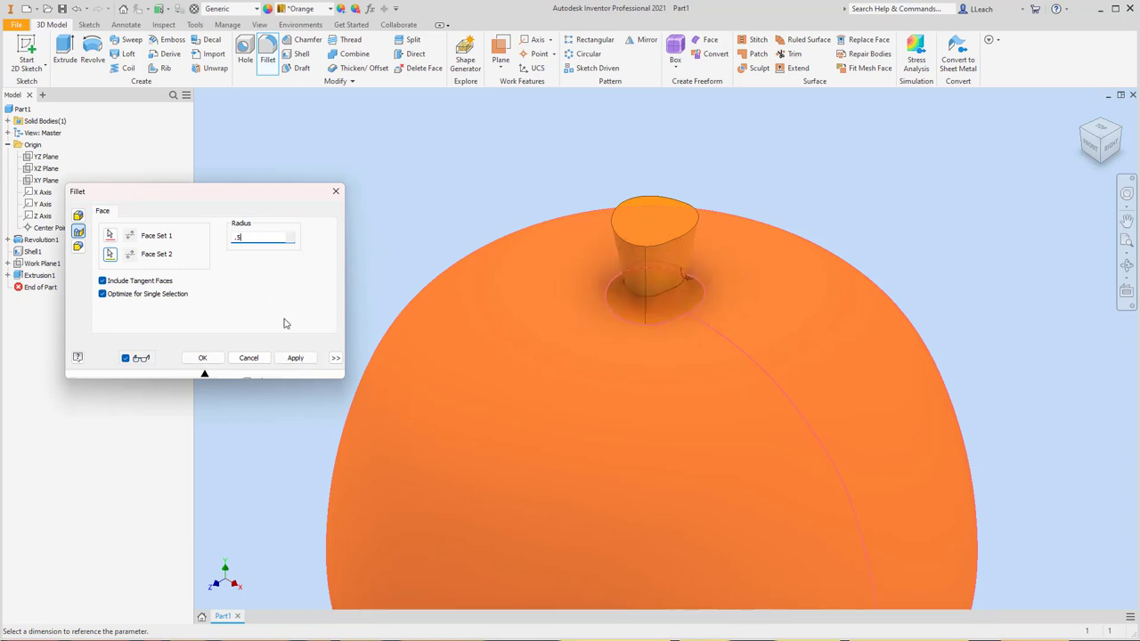
{"action": "left_click", "coordinate": [296, 358]}
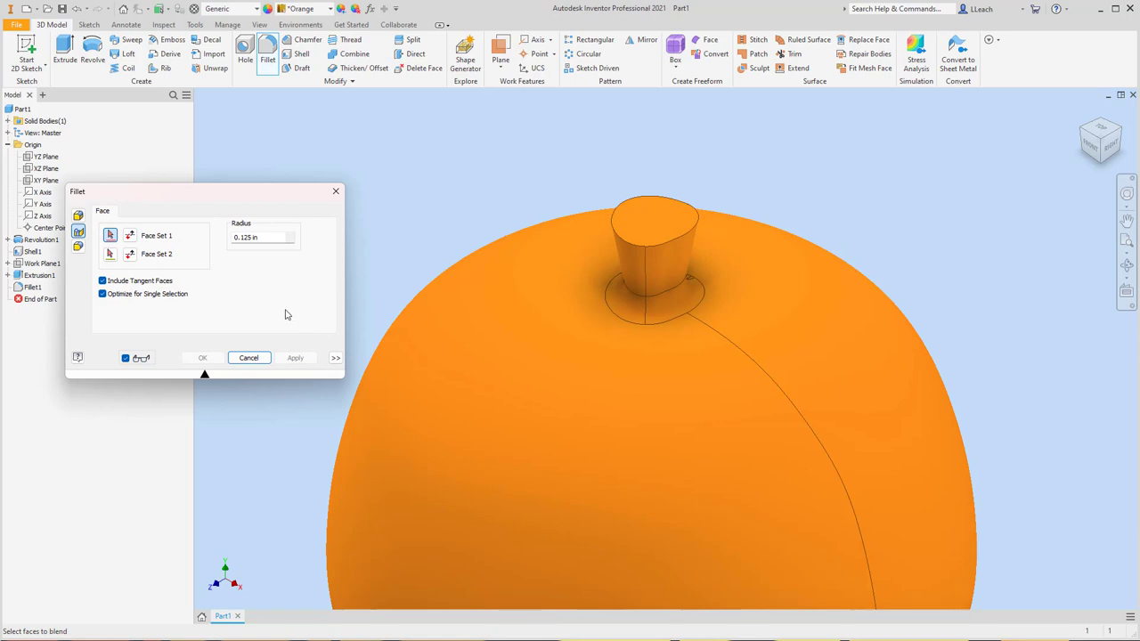
{"action": "left_click", "coordinate": [338, 193]}
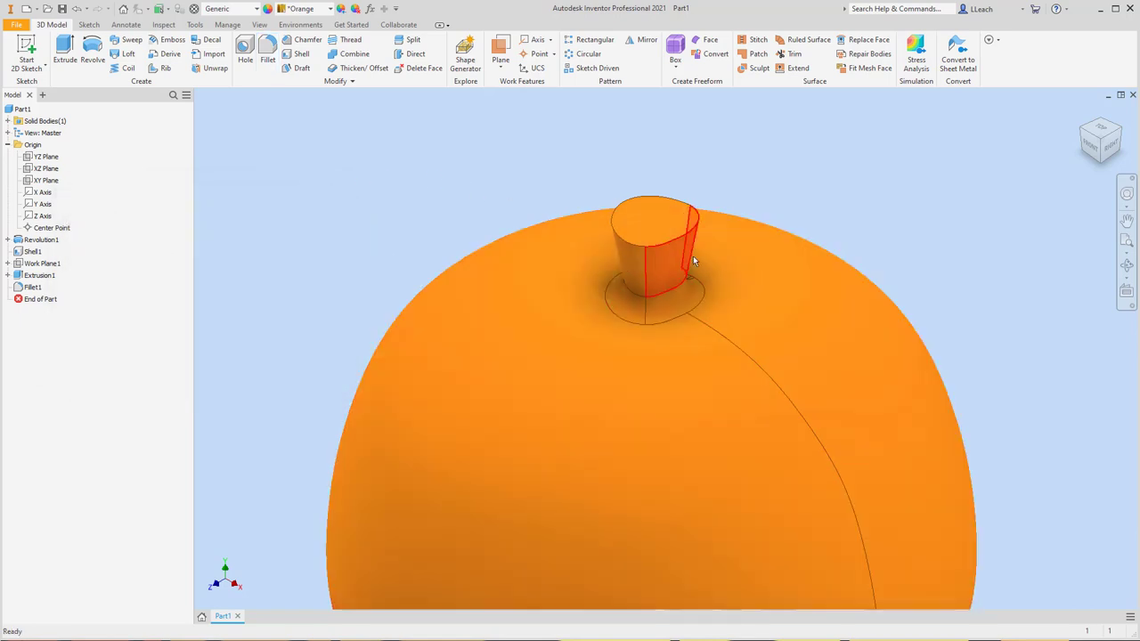
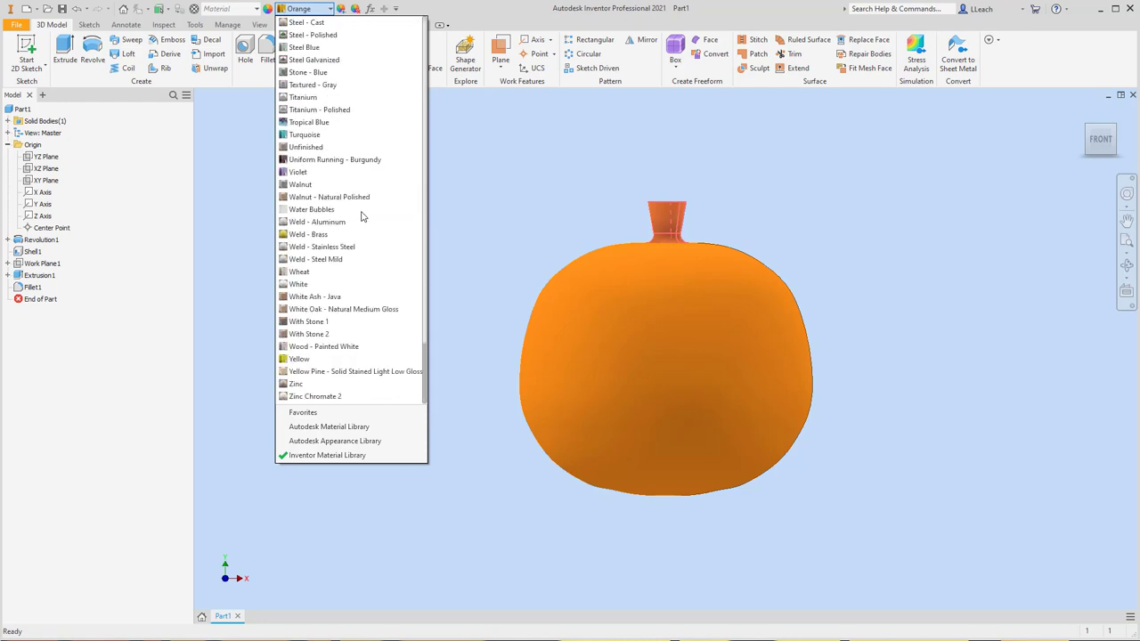
Switch to the Autodesk Appearance Library and apply the Maple - Mystic Brown appearance to the selected stem faces
{"action": "scroll", "coordinate": [361, 216], "scroll_direction": "up", "scroll_amount": 2}
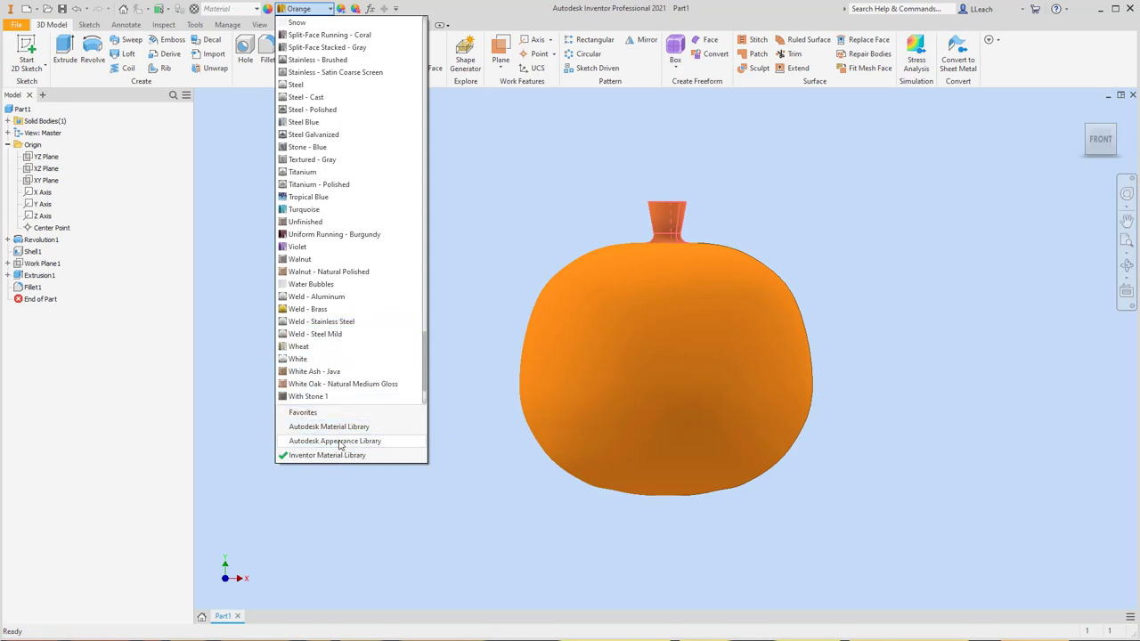
{"action": "left_click", "coordinate": [341, 444]}
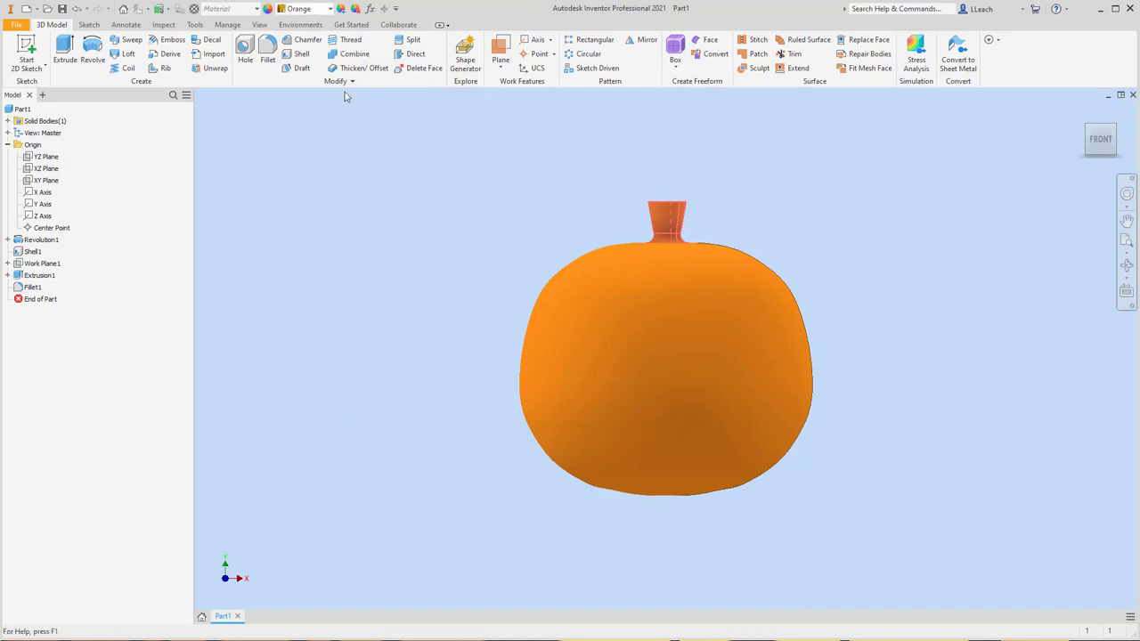
{"action": "left_click", "coordinate": [327, 9]}
{"action": "scroll", "coordinate": [404, 183], "scroll_direction": "up", "scroll_amount": 20}
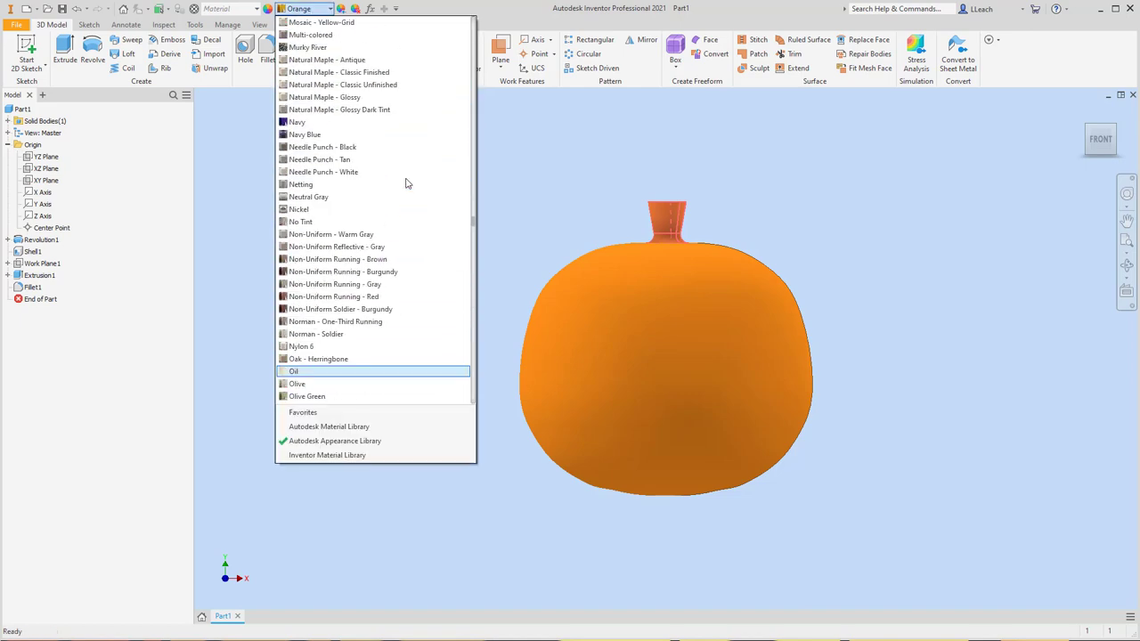
{"action": "scroll", "coordinate": [405, 183], "scroll_direction": "up", "scroll_amount": 9}
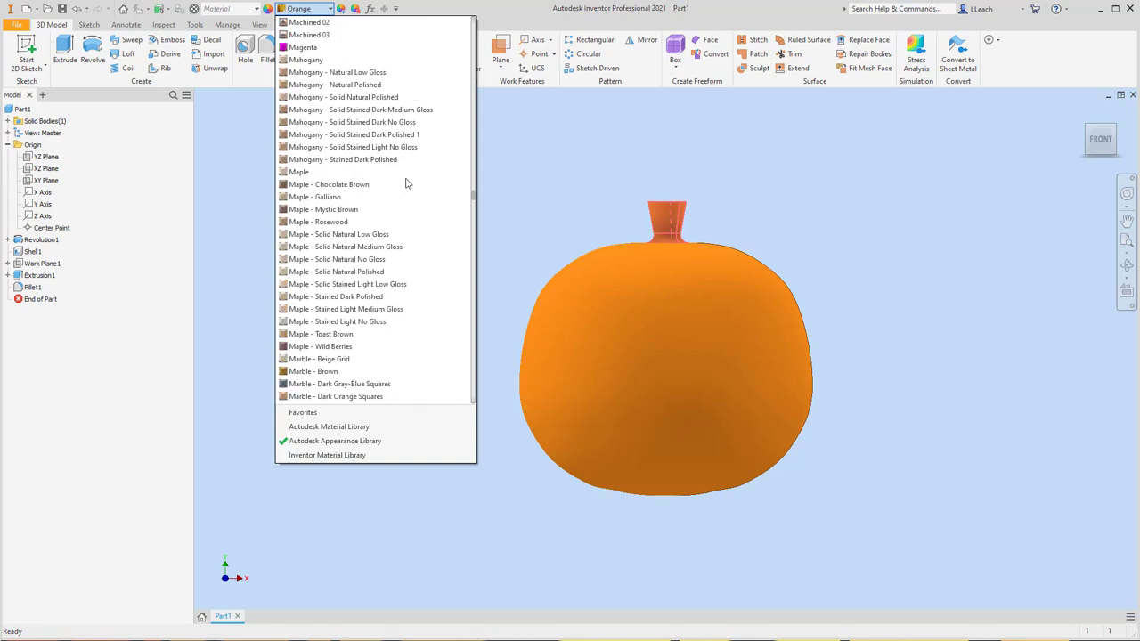
{"action": "left_click", "coordinate": [328, 210]}
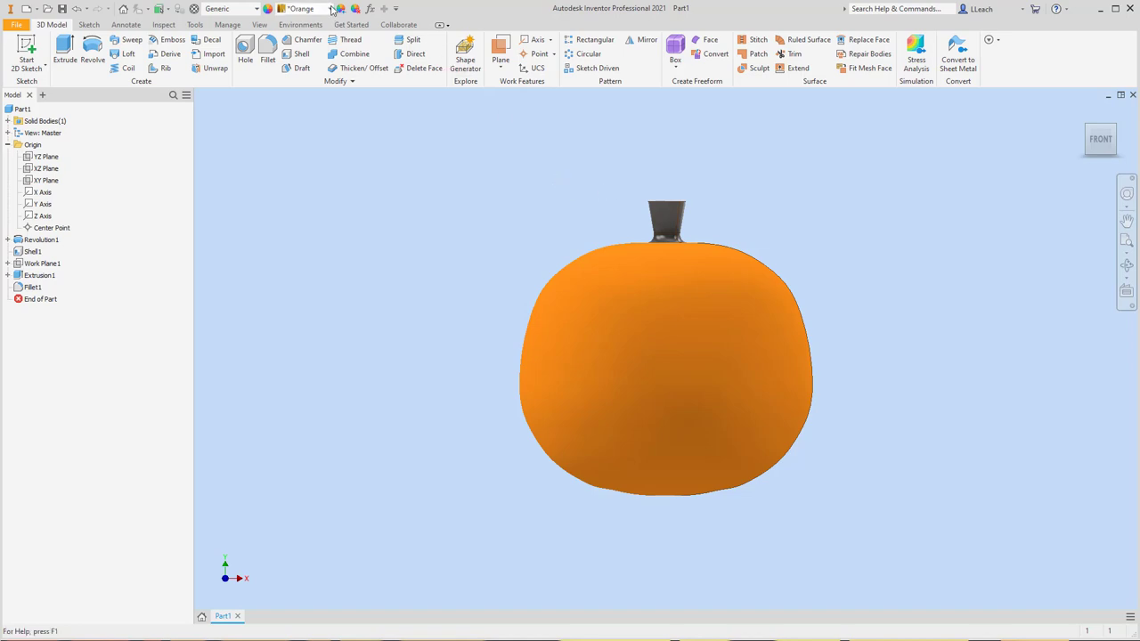
Select the stem and its fillet faces and apply the Maple - Wild Berries appearance
{"action": "left_click_drag", "start_coordinate": [609, 161], "coordinate": [699, 263]}
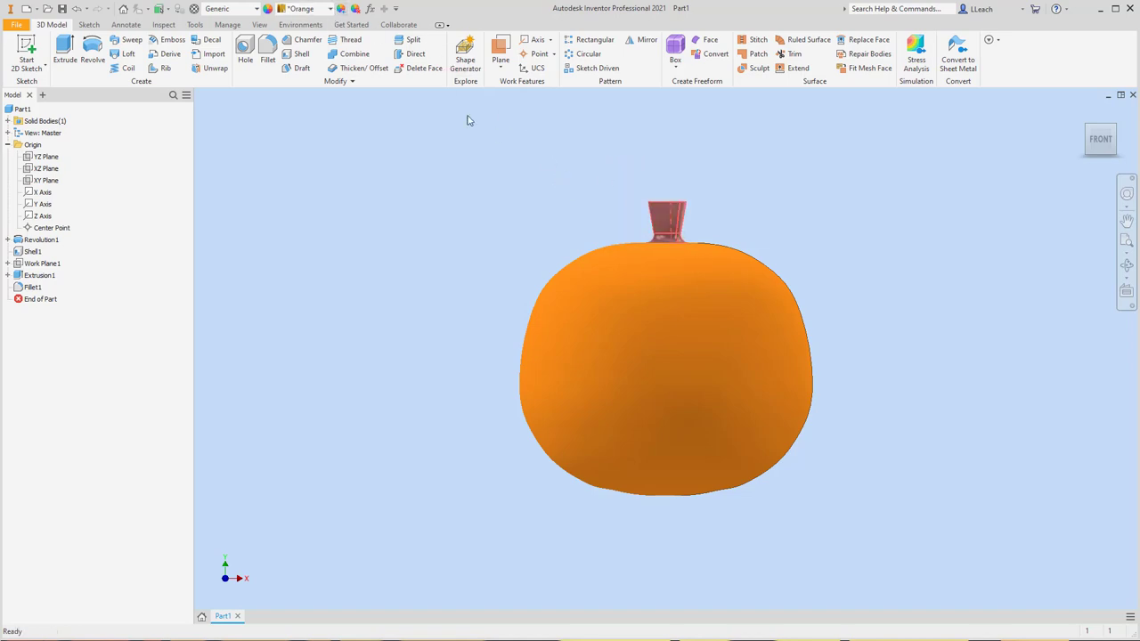
{"action": "left_click", "coordinate": [331, 9]}
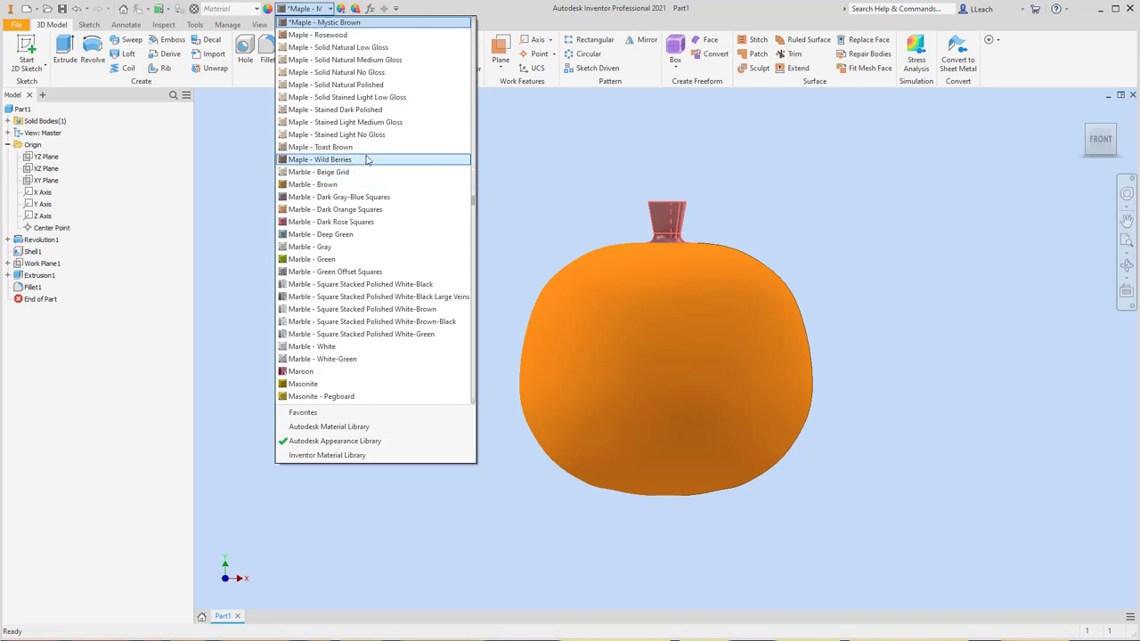
{"action": "key", "text": "Escape"}
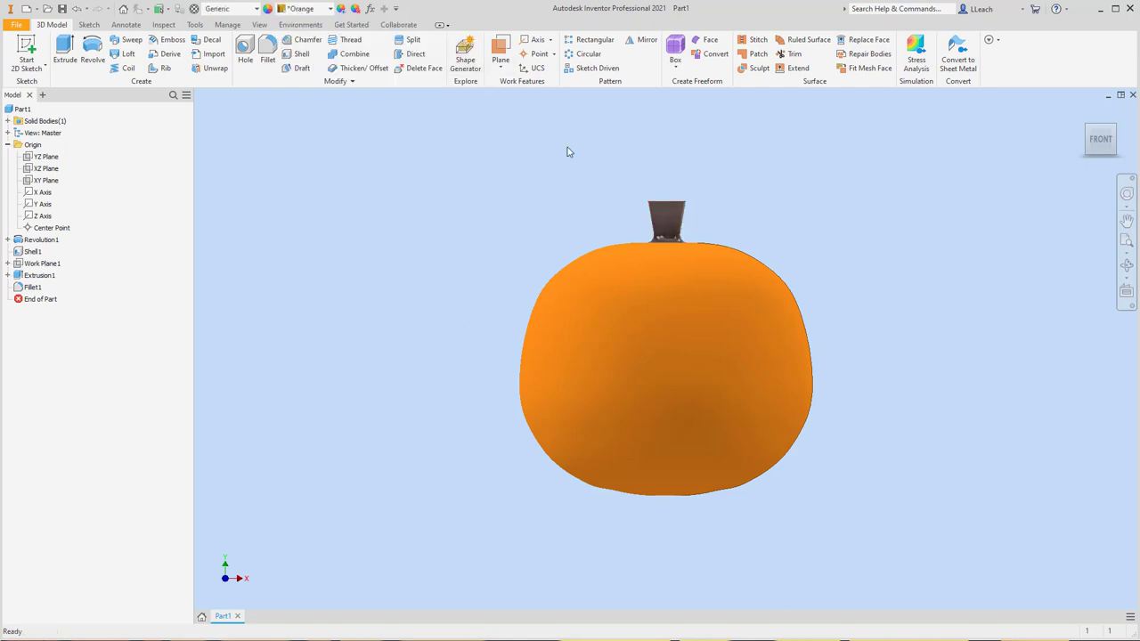
Select the stem and its fillet faces and apply the Maple - Chocolate Brown appearance
{"action": "left_click_drag", "start_coordinate": [645, 192], "coordinate": [713, 260]}
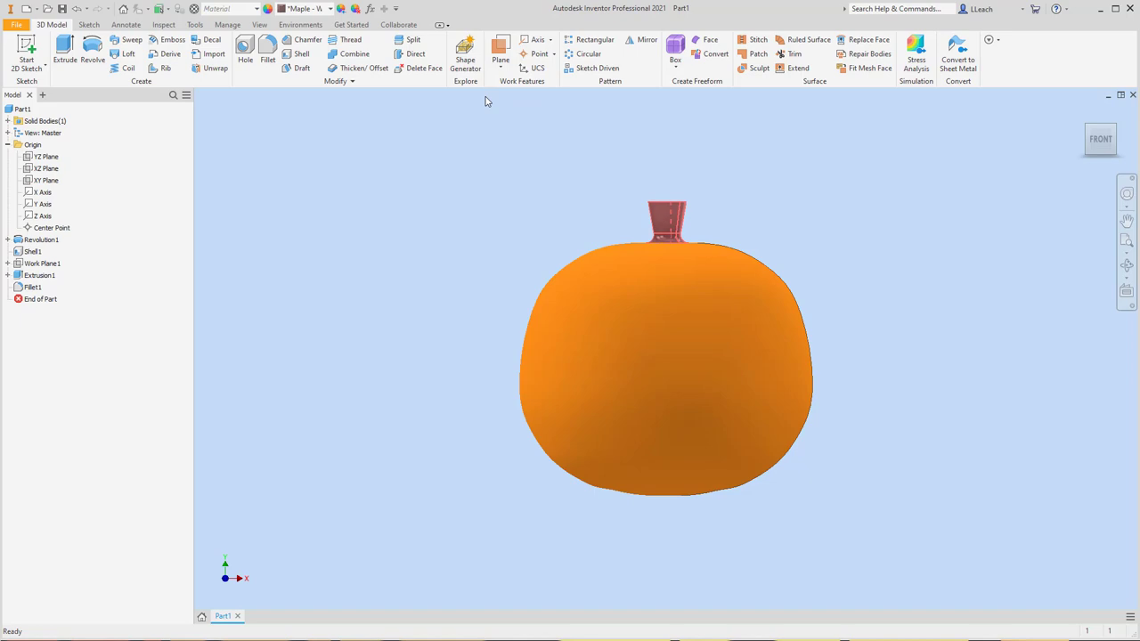
{"action": "left_click", "coordinate": [331, 9]}
{"action": "scroll", "coordinate": [369, 133], "scroll_direction": "up", "scroll_amount": 5}
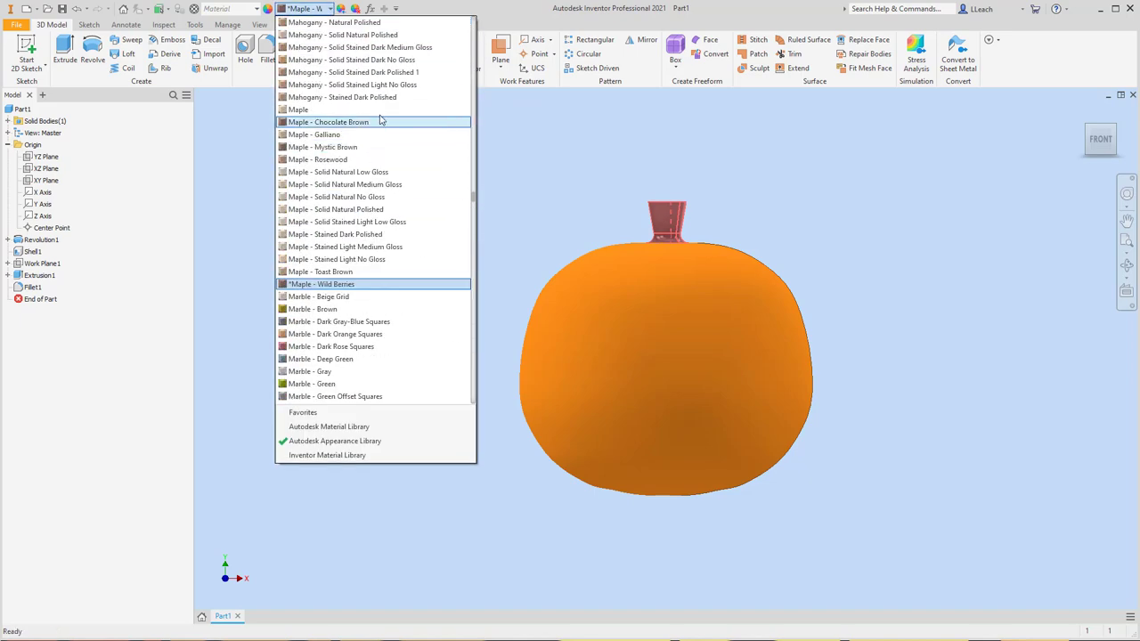
{"action": "left_click", "coordinate": [325, 122]}
Apply the Dirt - Dark Brown appearance from the Autodesk Appearance Library to the part with no faces selected
{"action": "scroll", "coordinate": [633, 173], "scroll_direction": "up", "scroll_amount": 4}
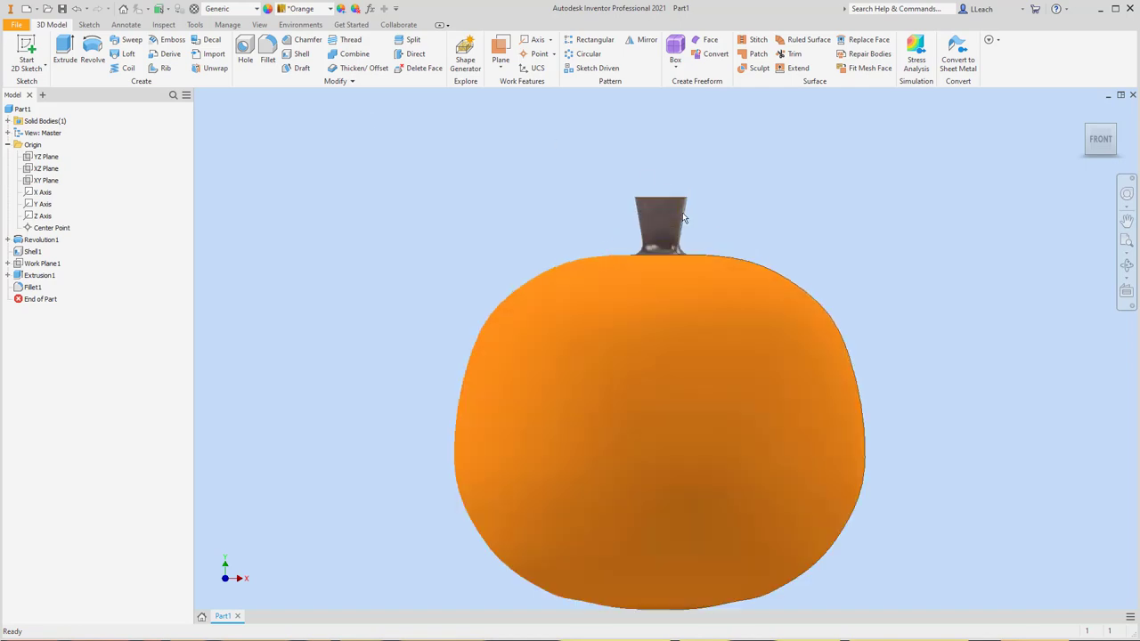
{"action": "scroll", "coordinate": [633, 174], "scroll_direction": "down", "scroll_amount": 1}
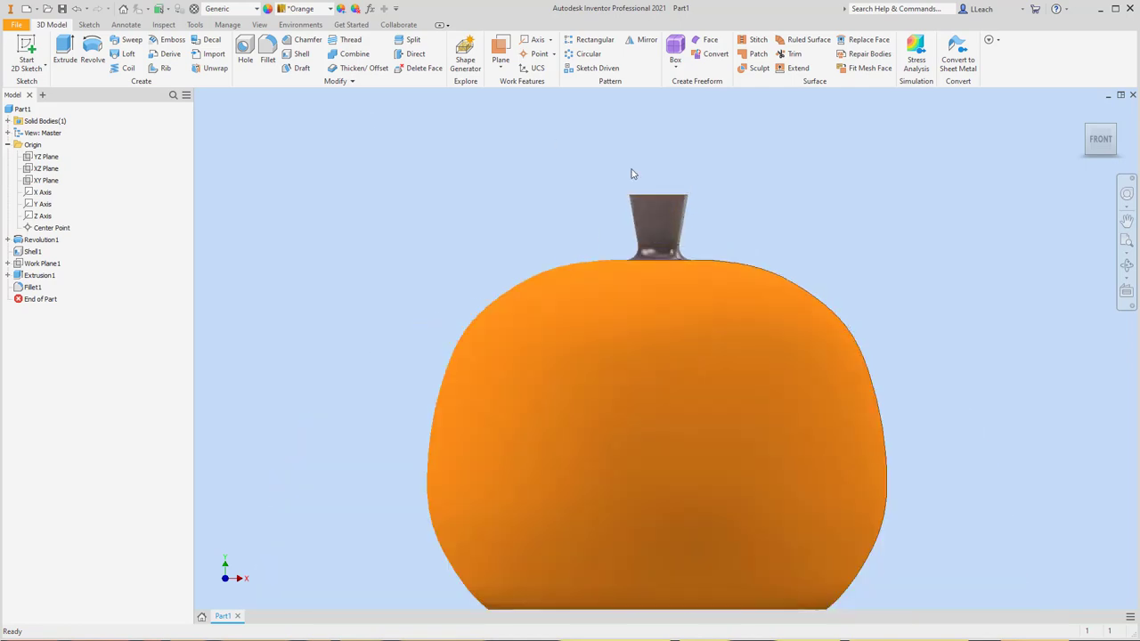
{"action": "left_click", "coordinate": [332, 10]}
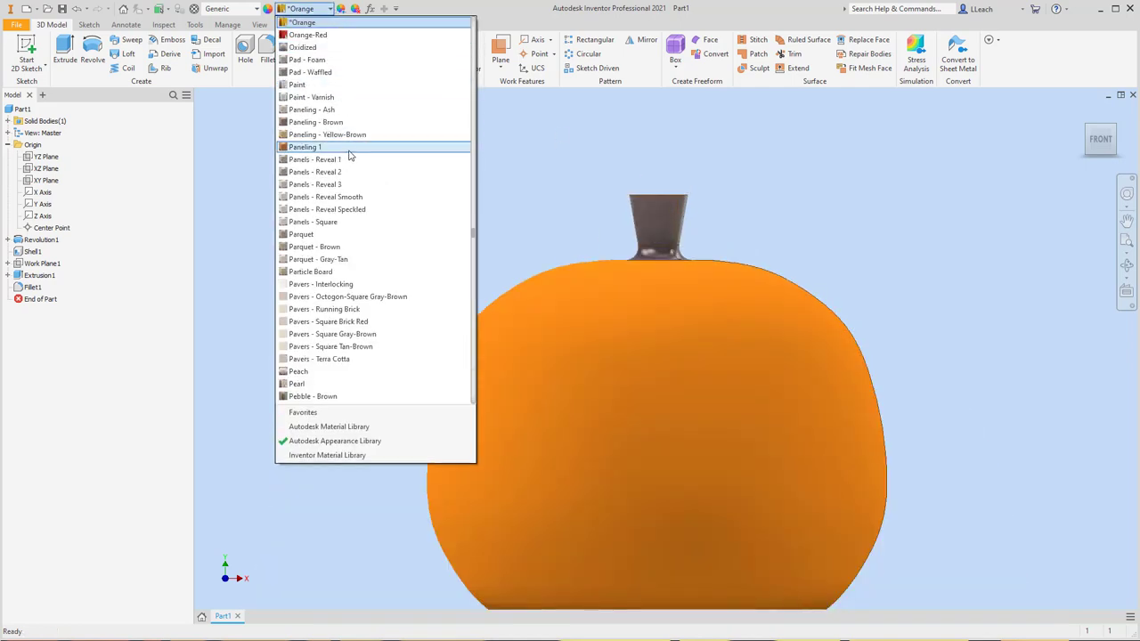
{"action": "scroll", "coordinate": [351, 151], "scroll_direction": "up", "scroll_amount": 15}
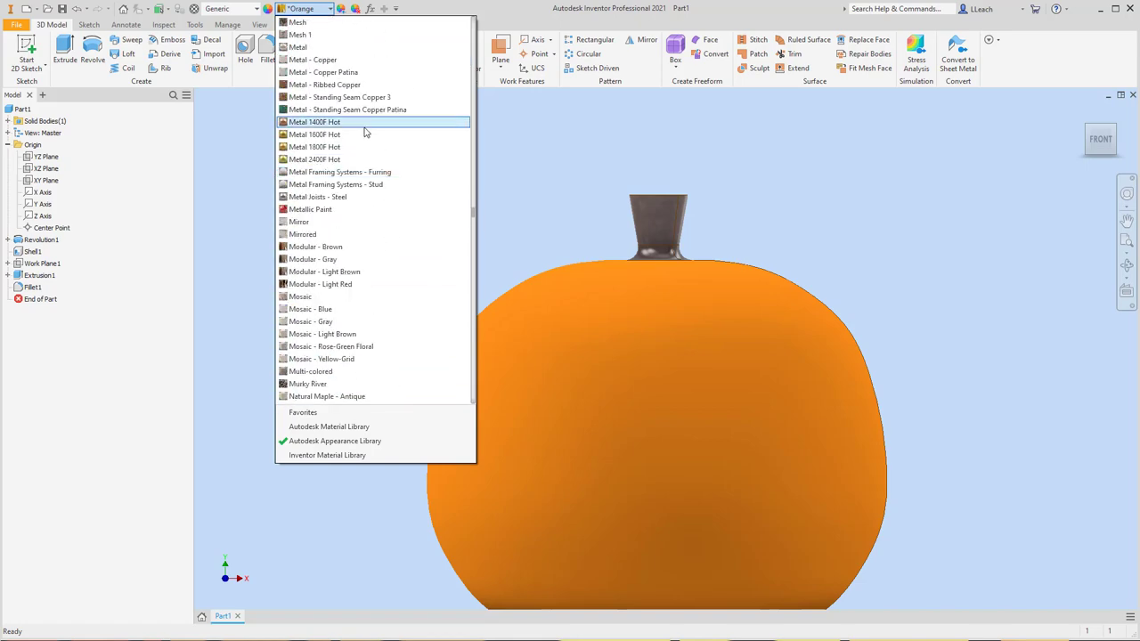
{"action": "scroll", "coordinate": [365, 132], "scroll_direction": "up", "scroll_amount": 10}
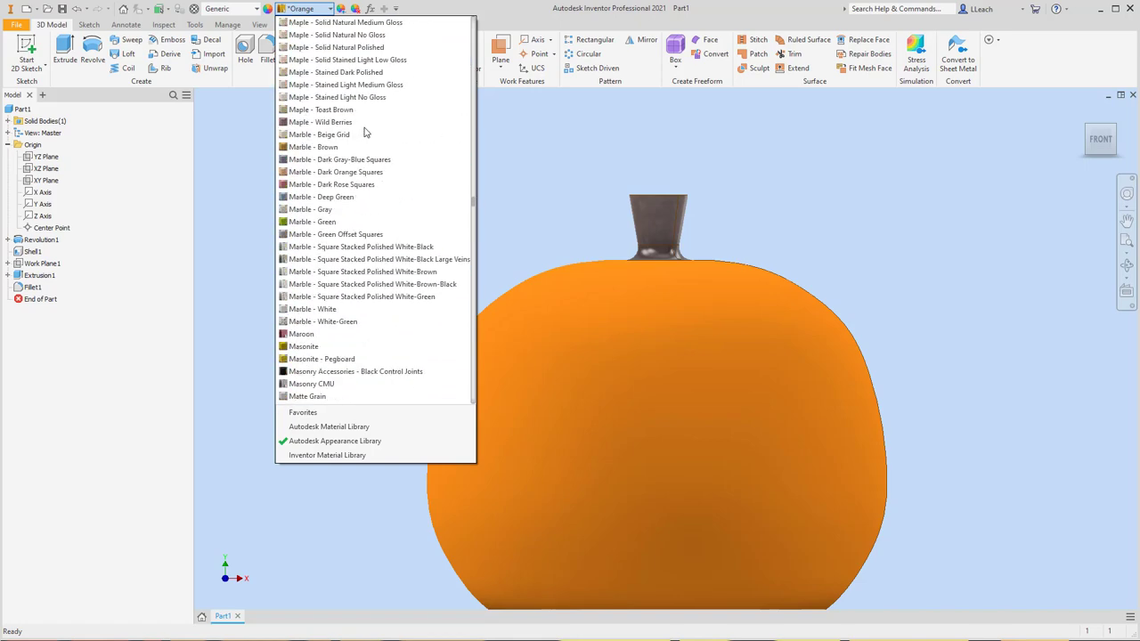
{"action": "scroll", "coordinate": [364, 132], "scroll_direction": "up", "scroll_amount": 15}
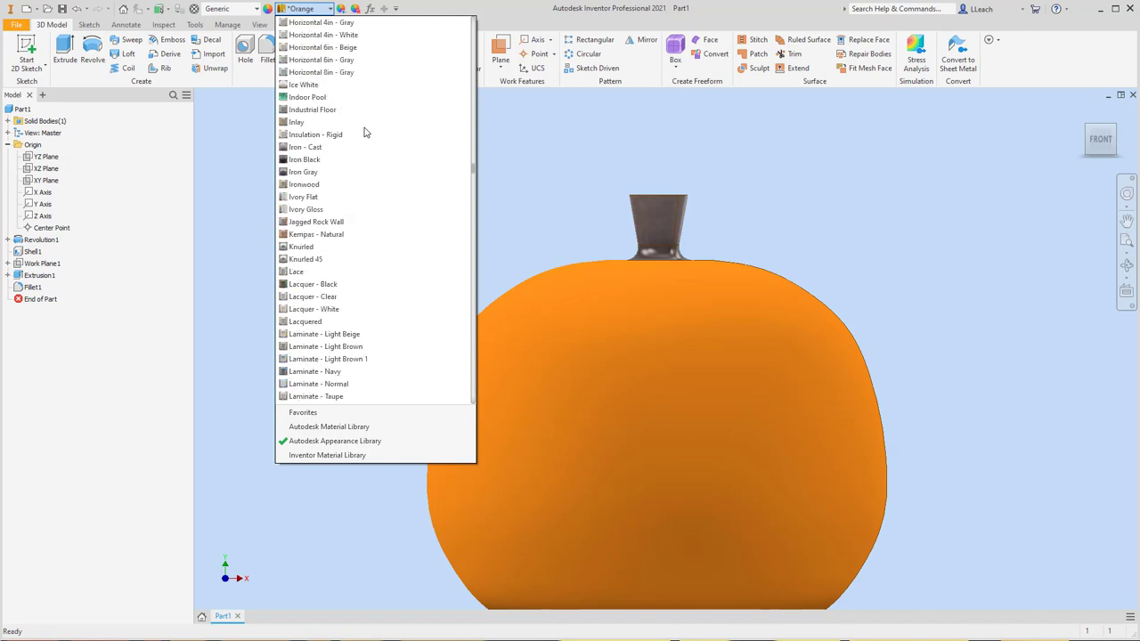
{"action": "scroll", "coordinate": [364, 132], "scroll_direction": "up", "scroll_amount": 15}
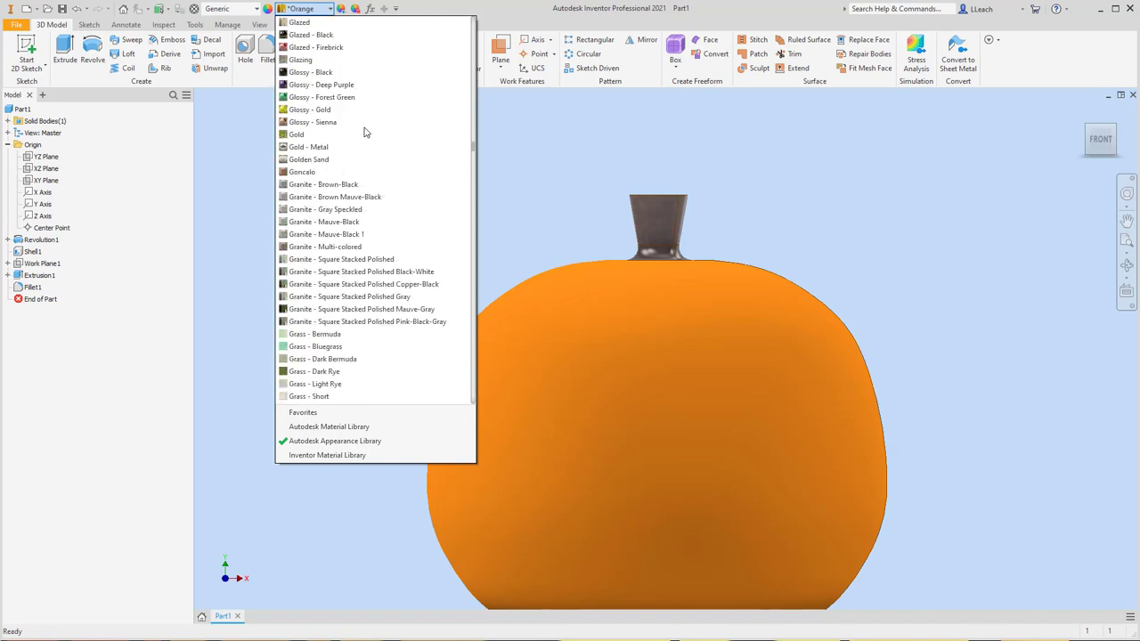
{"action": "scroll", "coordinate": [364, 132], "scroll_direction": "up", "scroll_amount": 15}
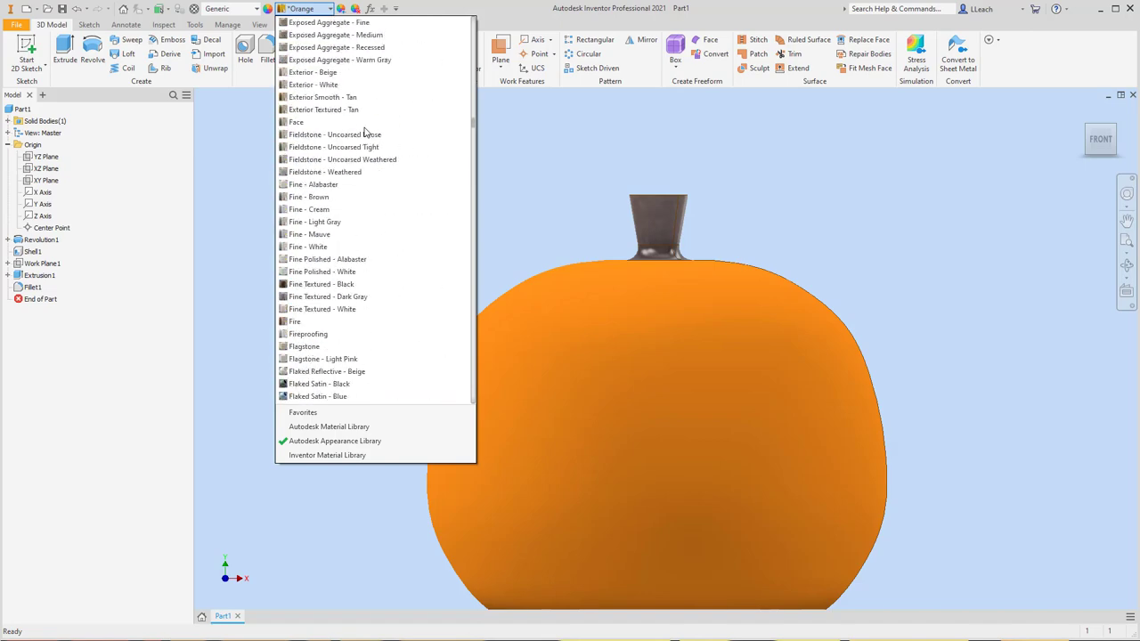
{"action": "scroll", "coordinate": [364, 132], "scroll_direction": "up", "scroll_amount": 9}
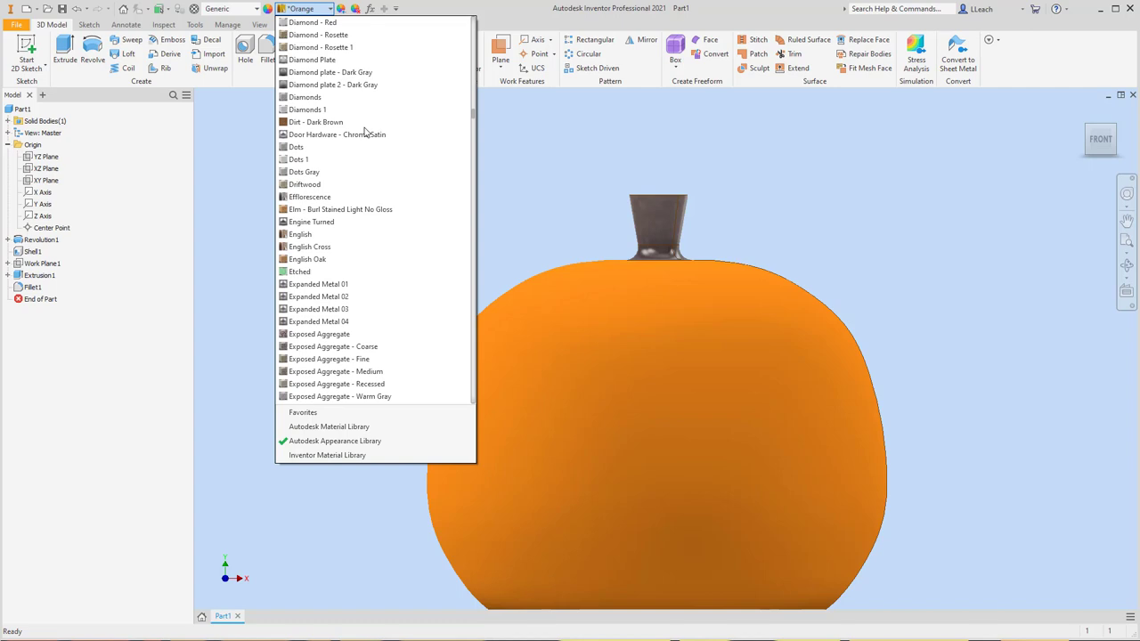
{"action": "left_click", "coordinate": [323, 122]}
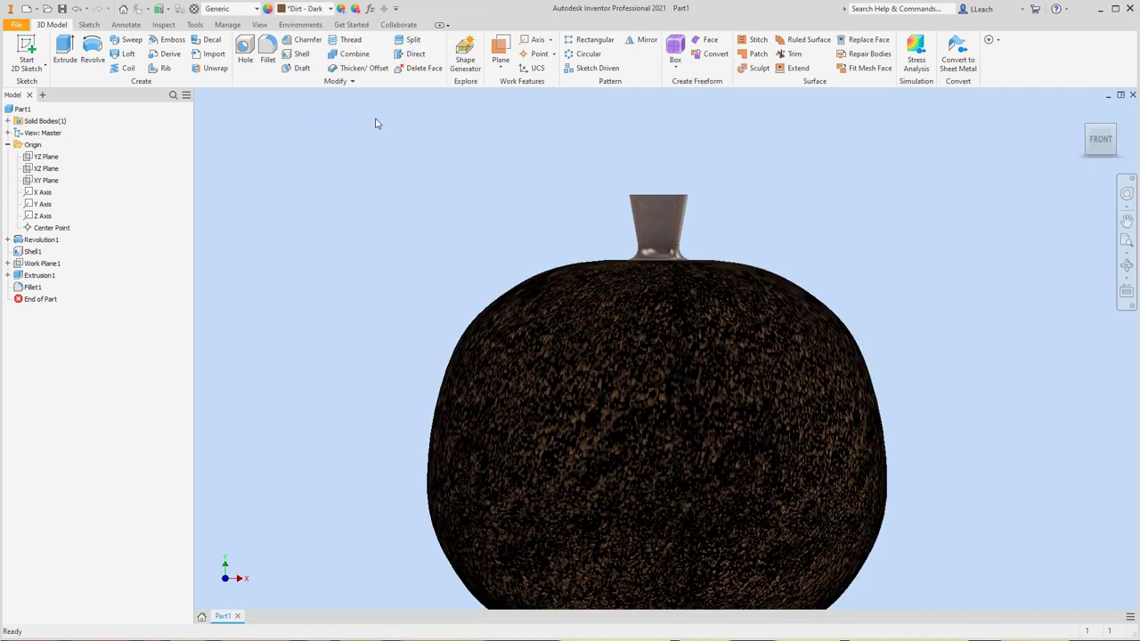
Undo the dark dirt appearance on the pumpkin body and apply a brown appearance from the Autodesk Appearance Library to the stem
{"action": "left_click", "coordinate": [77, 8]}
{"action": "left_click_drag", "start_coordinate": [603, 165], "coordinate": [732, 261]}
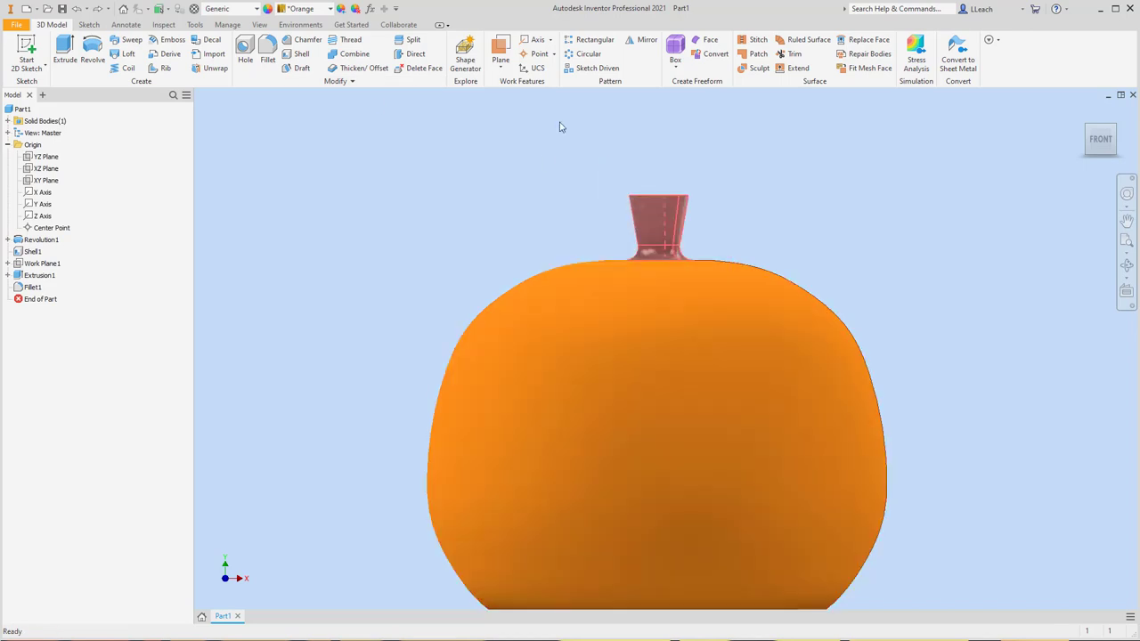
{"action": "left_click", "coordinate": [329, 9]}
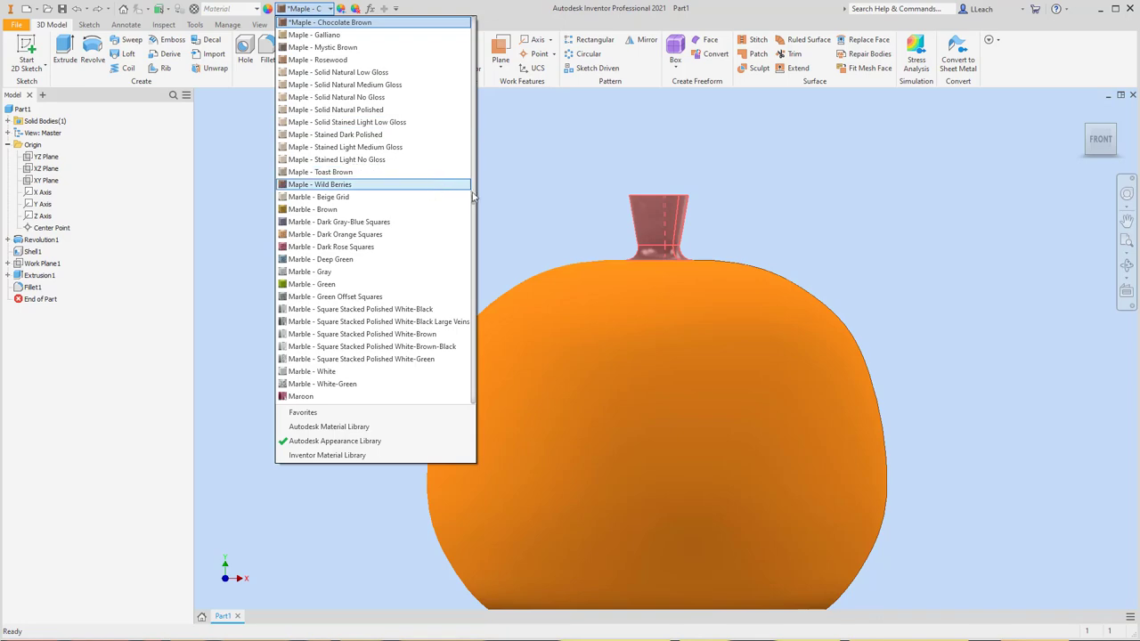
{"action": "left_click_drag", "start_coordinate": [475, 205], "coordinate": [485, 63]}
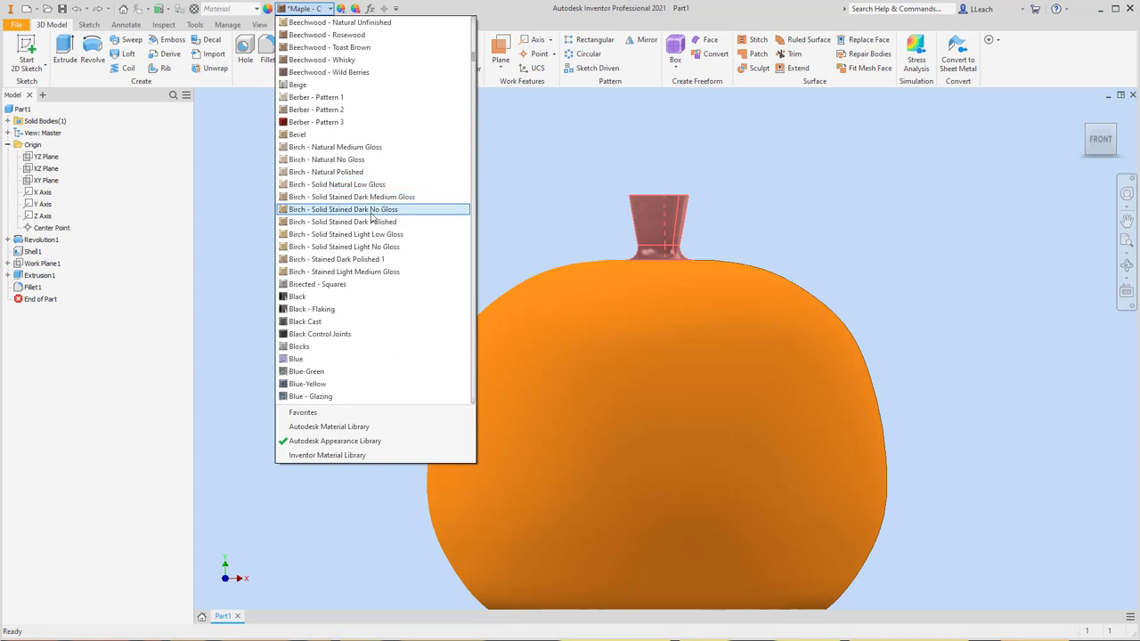
{"action": "scroll", "coordinate": [371, 217], "scroll_direction": "down", "scroll_amount": 2}
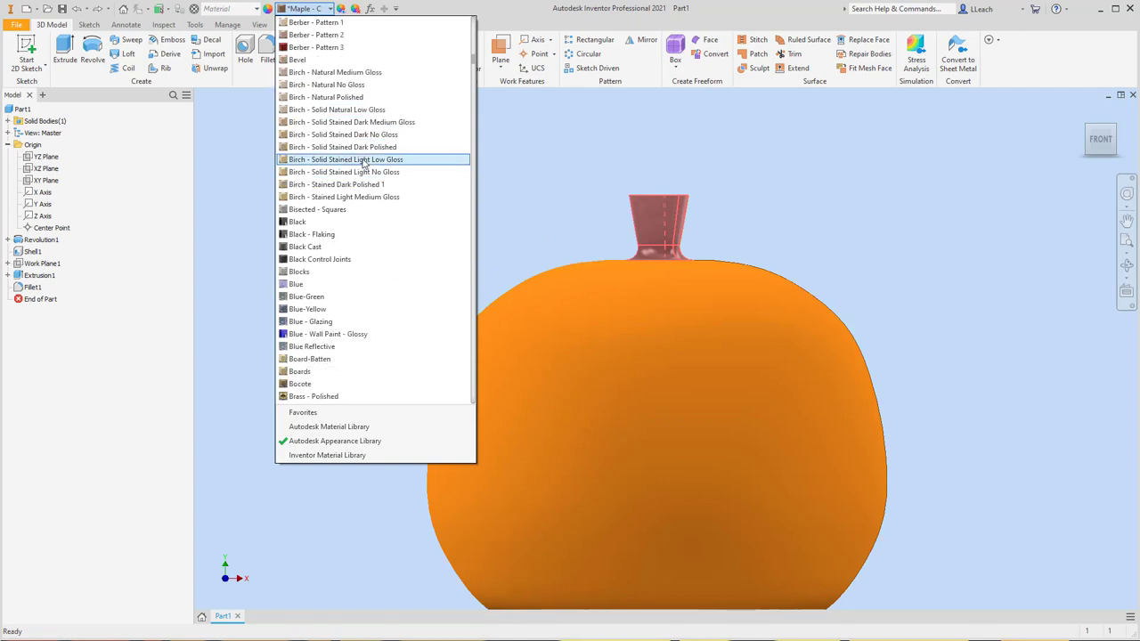
{"action": "scroll", "coordinate": [363, 164], "scroll_direction": "down", "scroll_amount": 9}
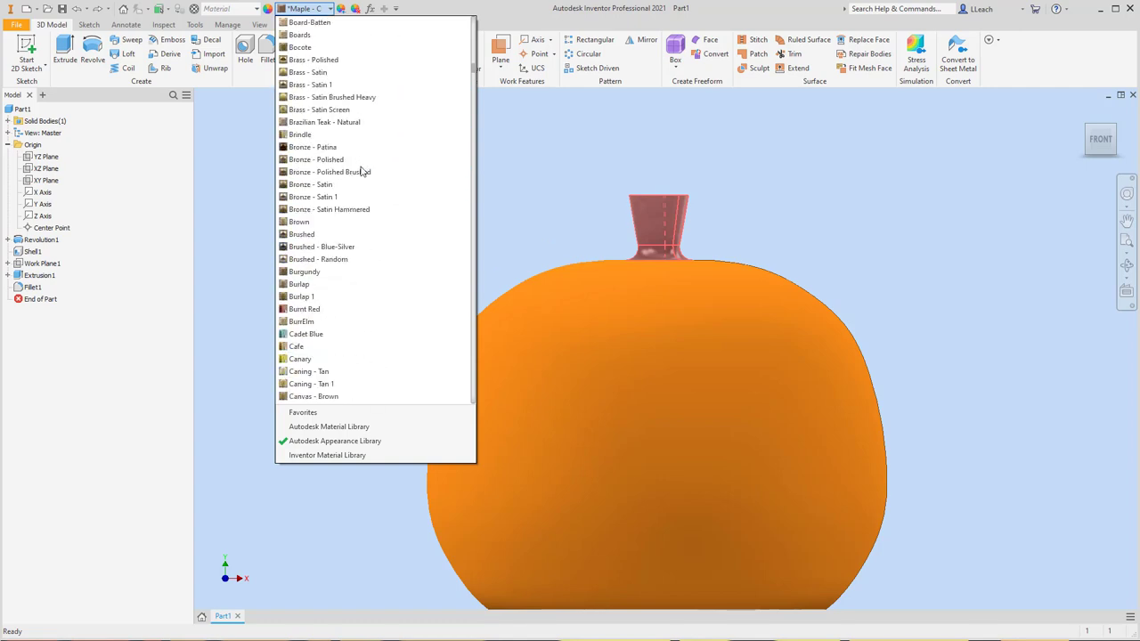
{"action": "left_click", "coordinate": [307, 222]}
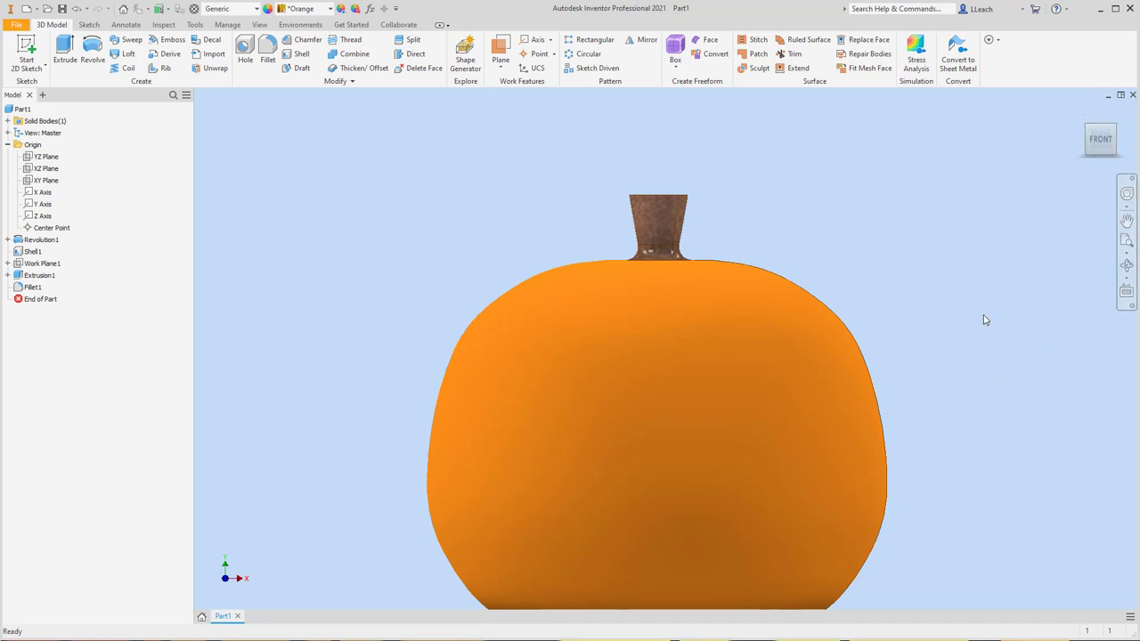
Make the origin XZ plane visible through the middle of the pumpkin
{"action": "scroll", "coordinate": [985, 318], "scroll_direction": "up", "scroll_amount": 1}
{"action": "scroll", "coordinate": [984, 317], "scroll_direction": "down", "scroll_amount": 2}
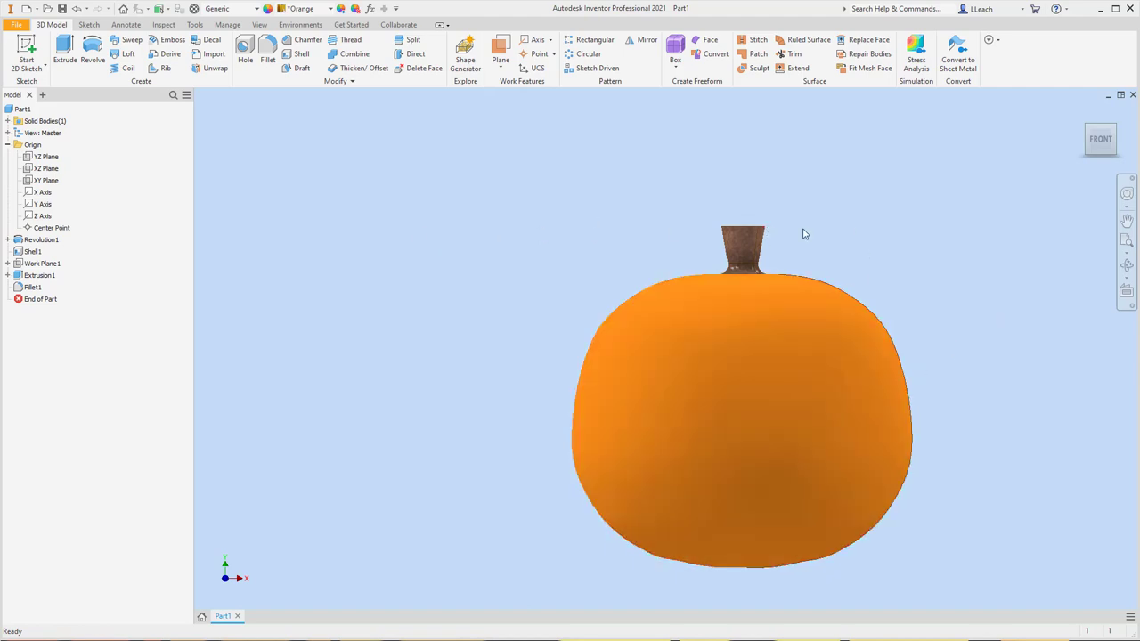
{"action": "left_click", "coordinate": [1113, 129]}
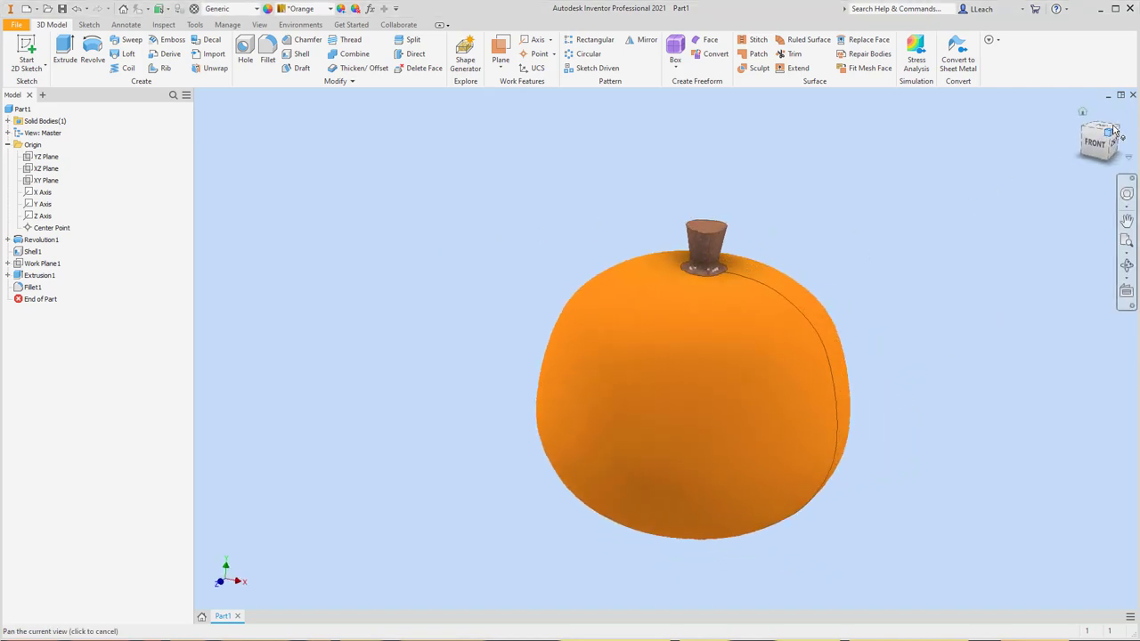
{"action": "left_click", "coordinate": [43, 168]}
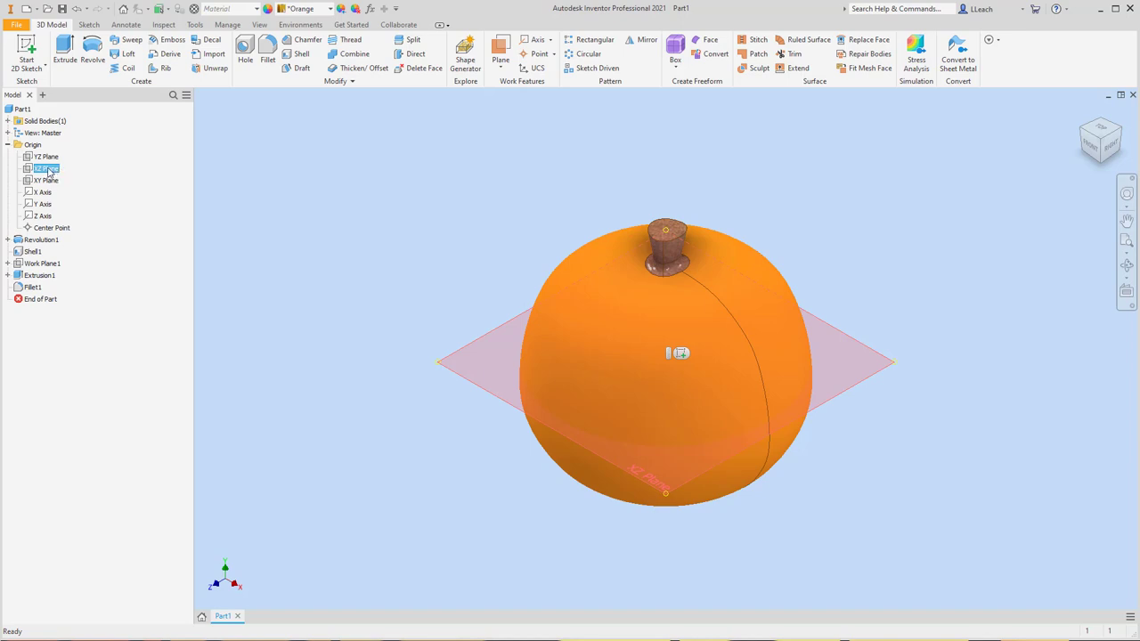
{"action": "right_click", "coordinate": [48, 171]}
{"action": "left_click", "coordinate": [66, 244]}
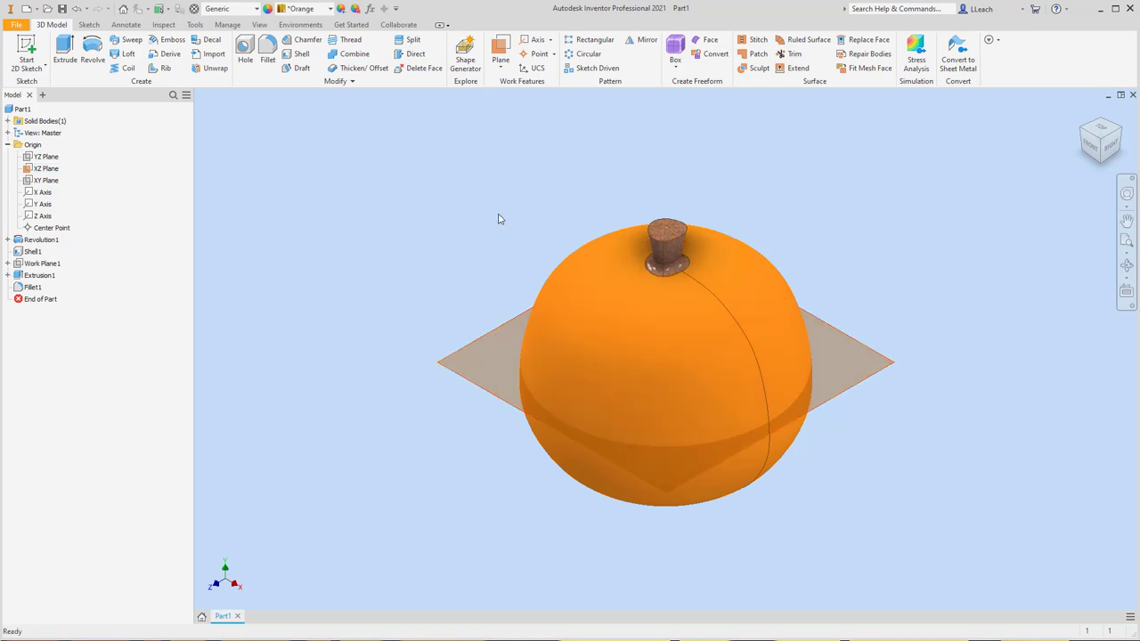
Create a work plane offset 5.750 in above the XZ plane, using the Wireframe visual style to check its height against the hollow shell
{"action": "left_click", "coordinate": [499, 71]}
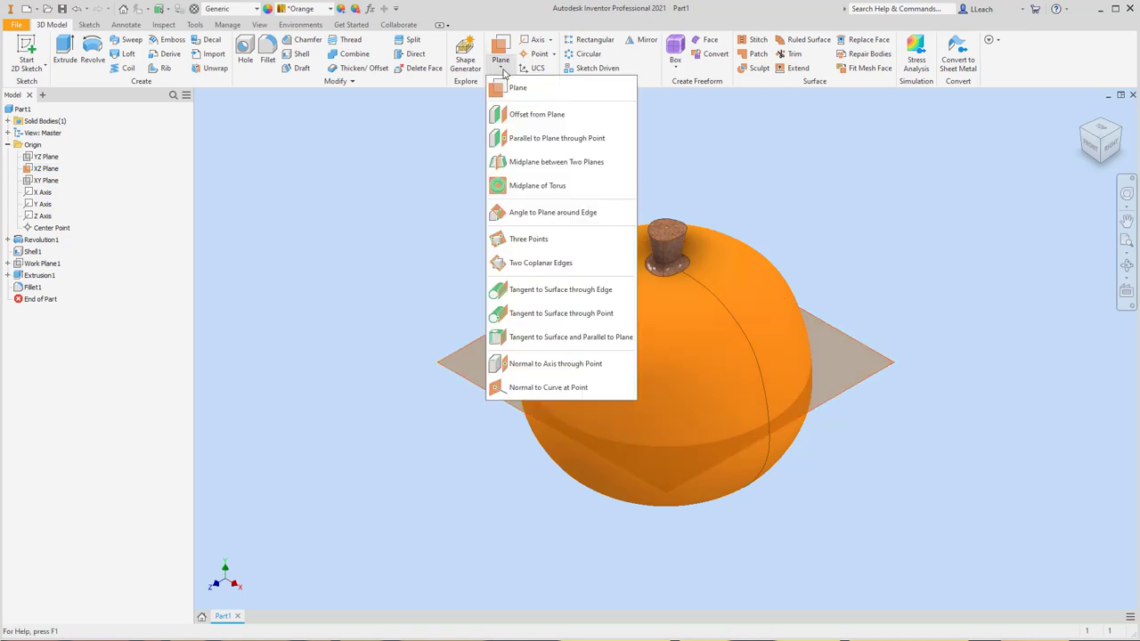
{"action": "left_click", "coordinate": [529, 115]}
{"action": "left_click", "coordinate": [495, 329]}
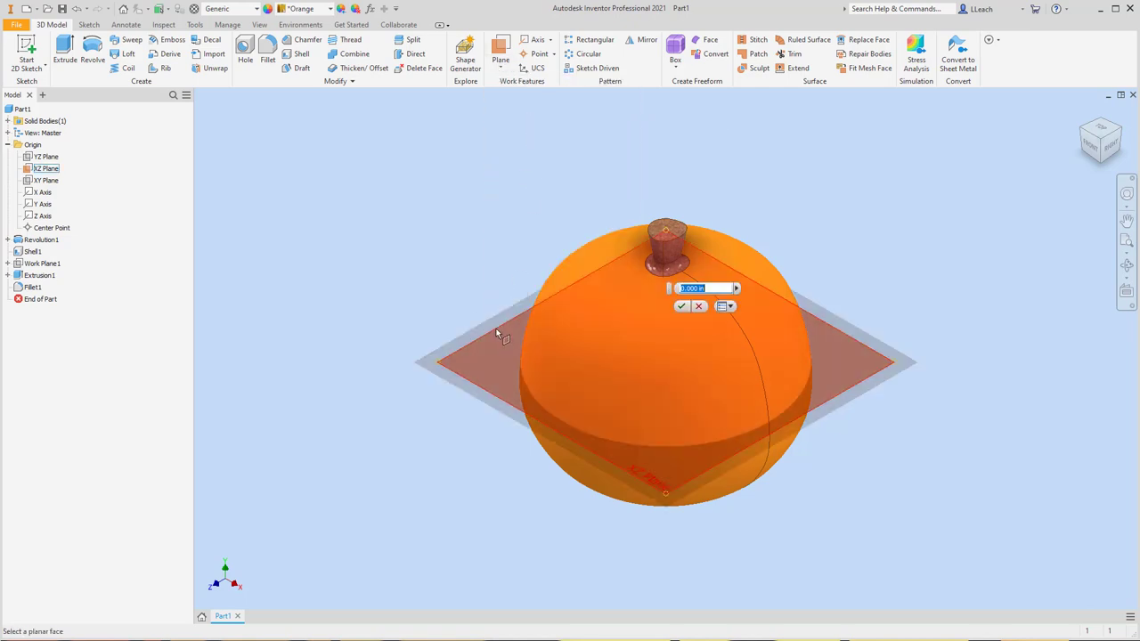
{"action": "left_click", "coordinate": [1091, 147]}
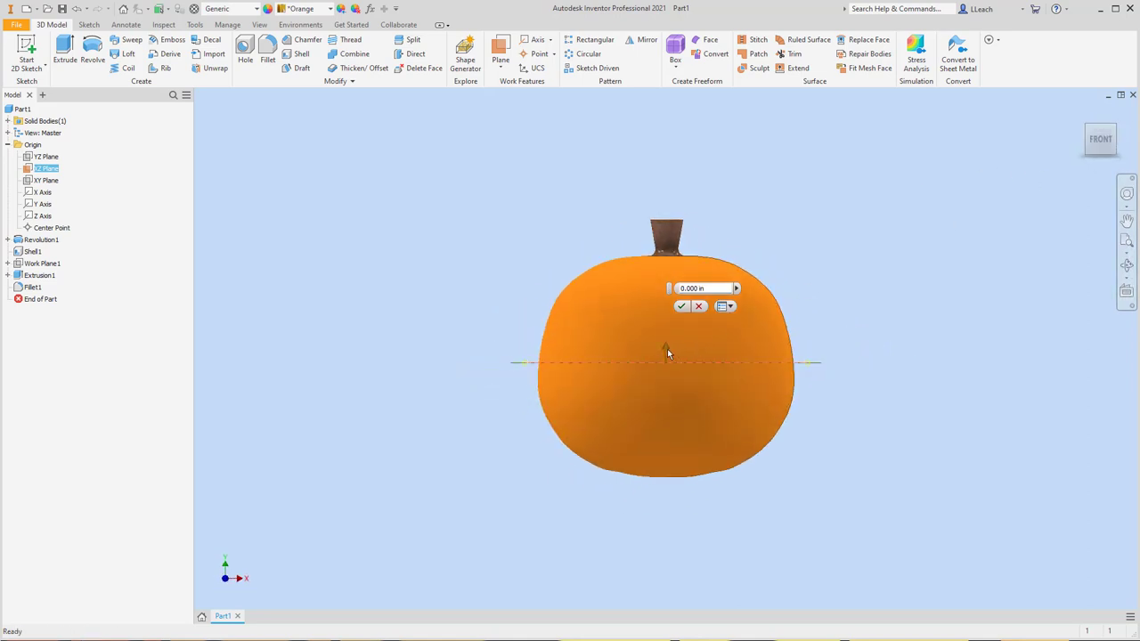
{"action": "left_click_drag", "start_coordinate": [666, 348], "coordinate": [685, 260]}
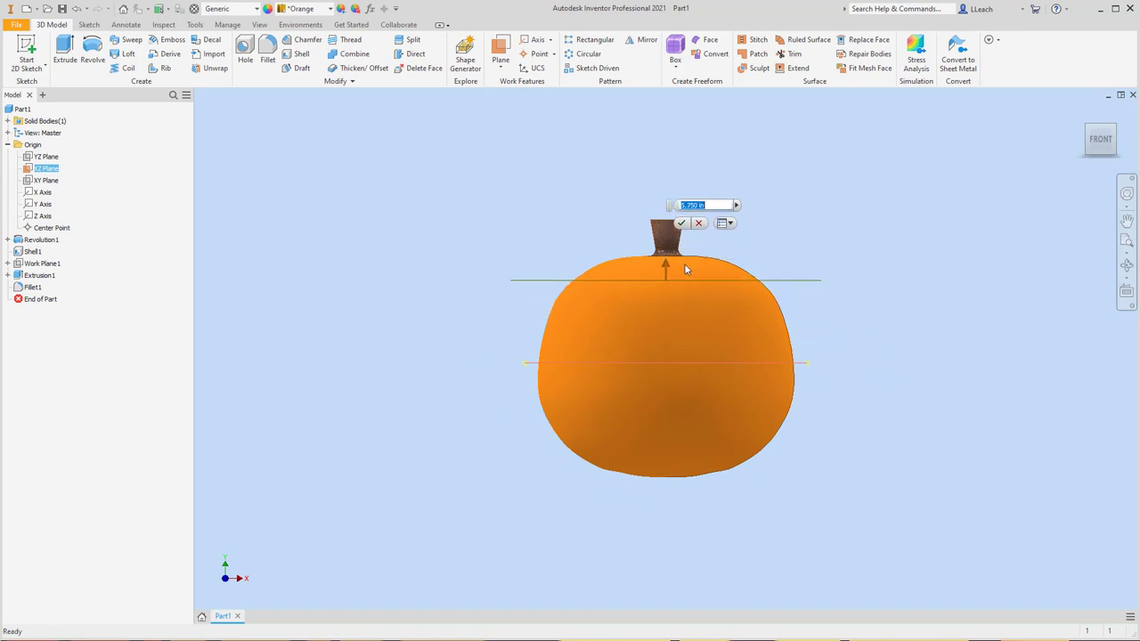
{"action": "left_click_drag", "start_coordinate": [686, 262], "coordinate": [685, 266]}
{"action": "left_click", "coordinate": [260, 26]}
{"action": "left_click", "coordinate": [220, 69]}
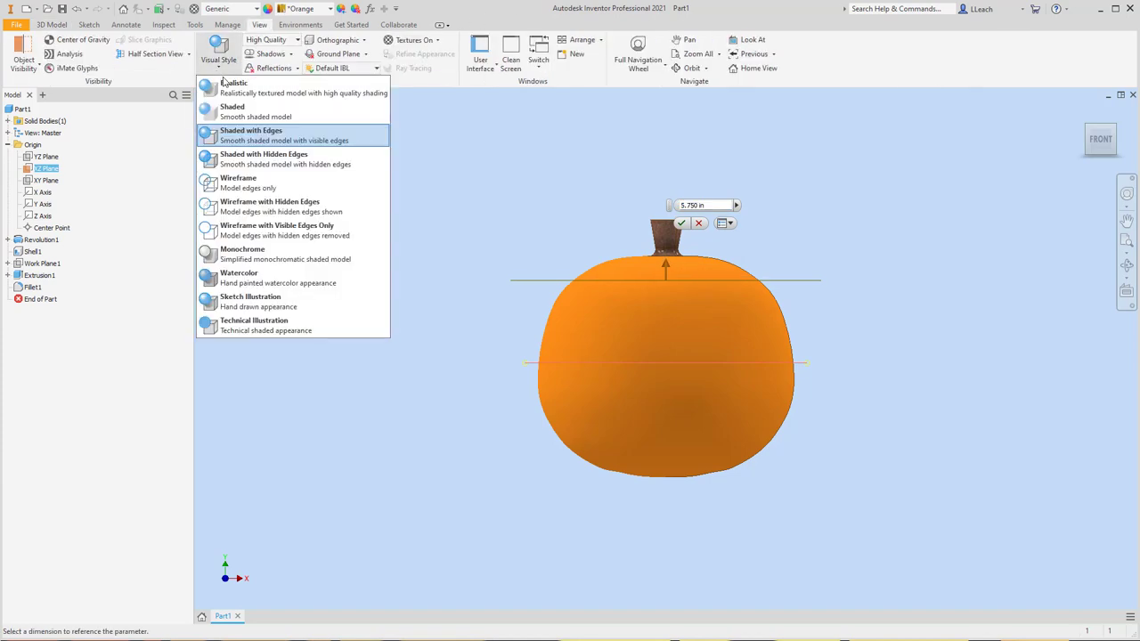
{"action": "left_click", "coordinate": [236, 182]}
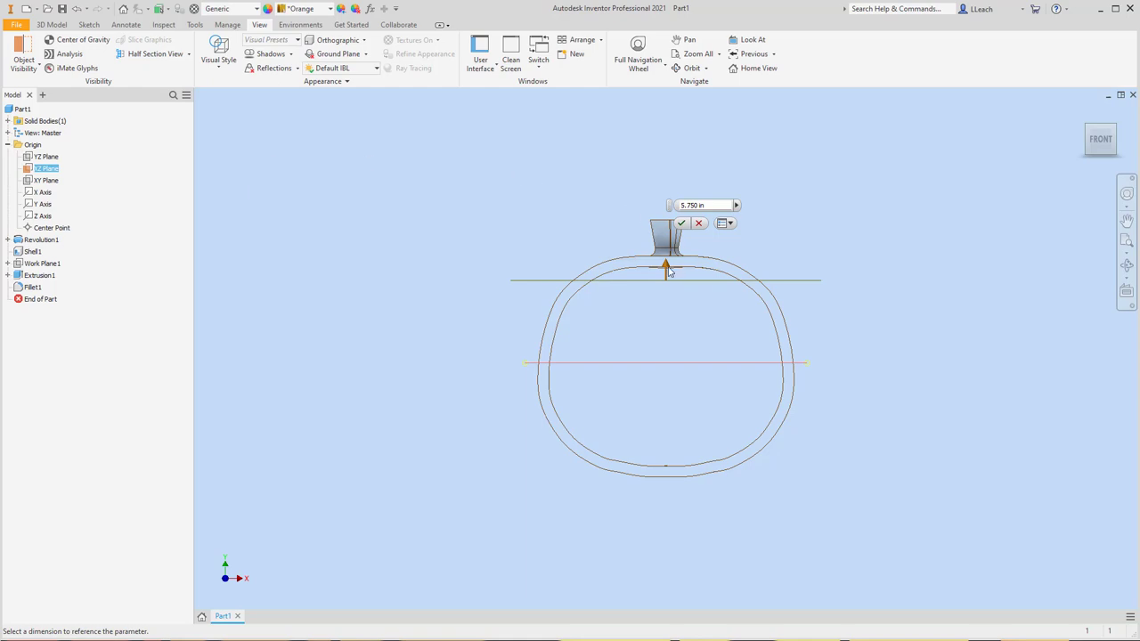
{"action": "left_click_drag", "start_coordinate": [668, 272], "coordinate": [672, 272]}
{"action": "left_click", "coordinate": [681, 224]}
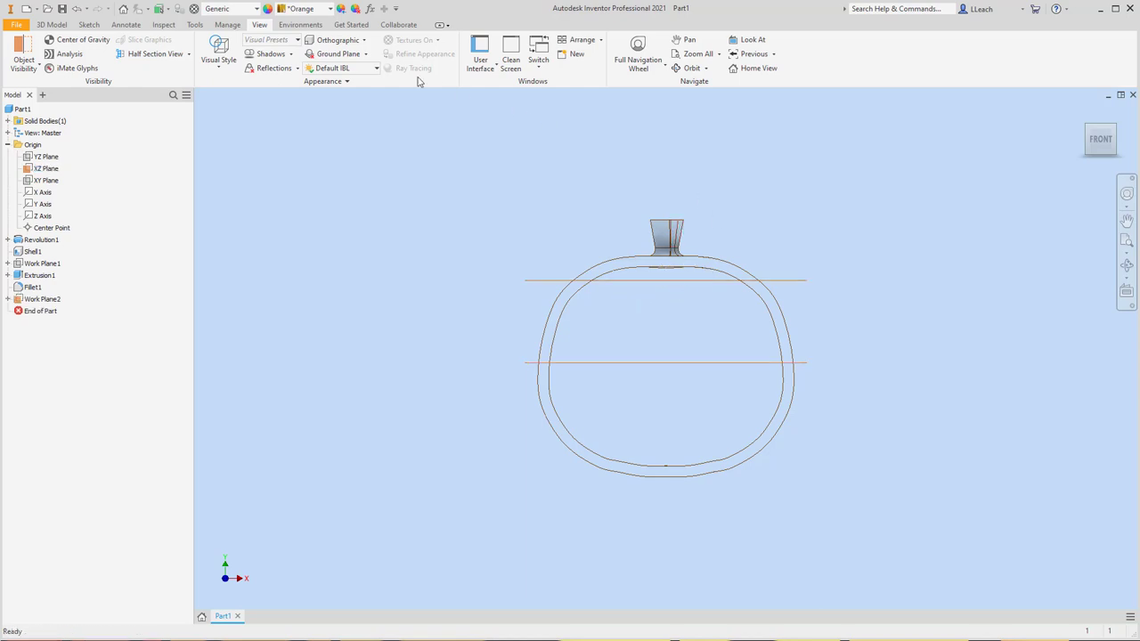
Set the visual style to Realistic and return to an isometric view of the pumpkin with the modeling tools available
{"action": "left_click", "coordinate": [219, 55]}
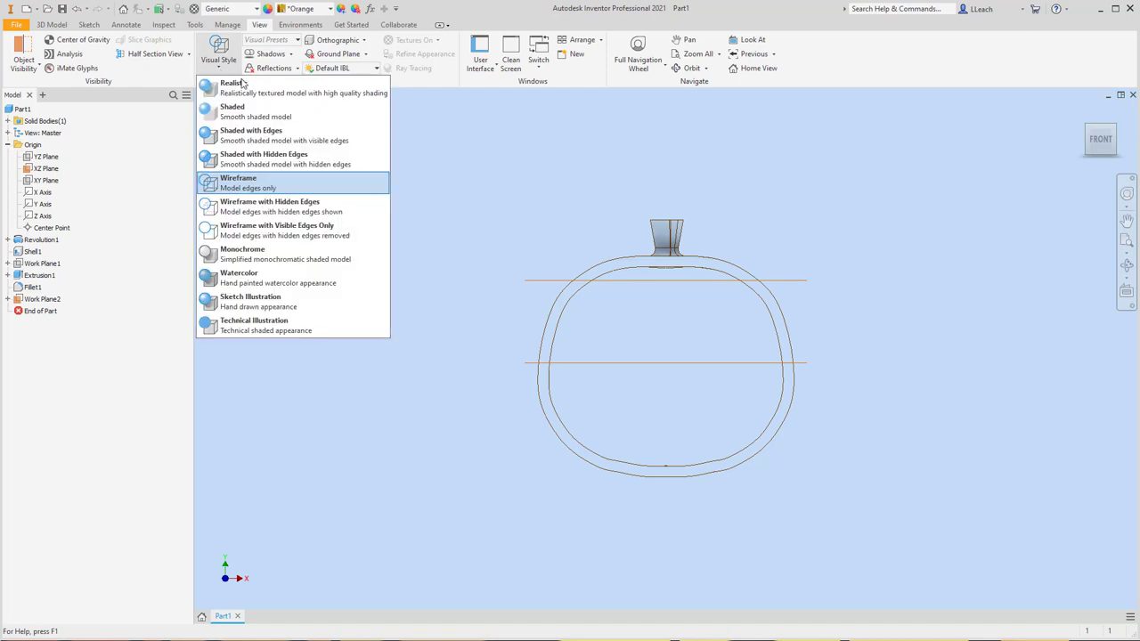
{"action": "left_click", "coordinate": [253, 85]}
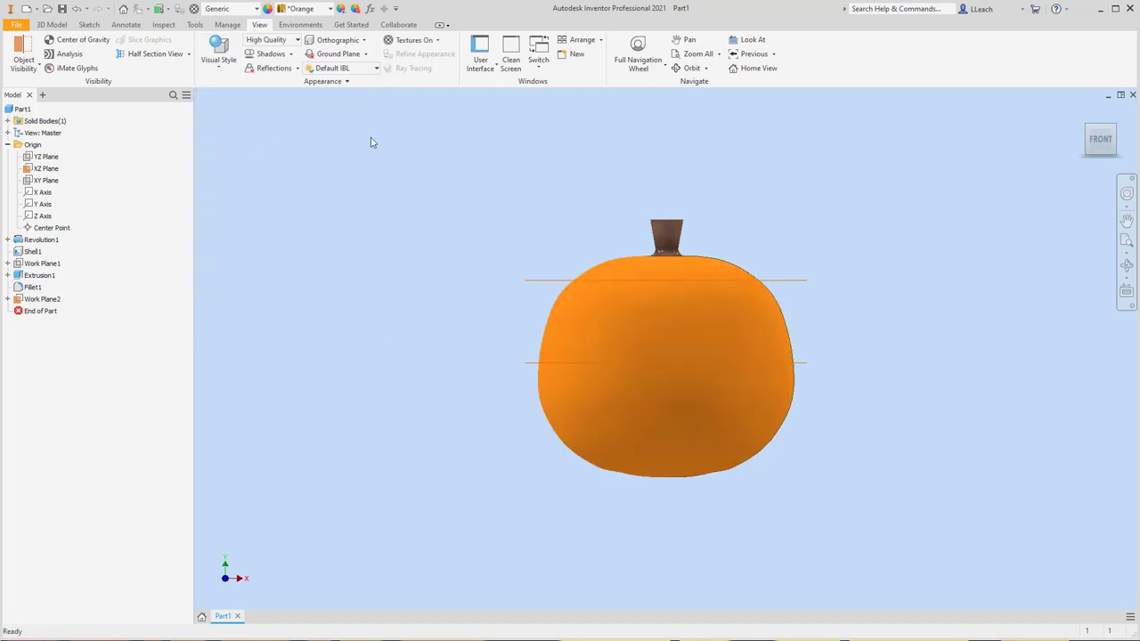
{"action": "left_click", "coordinate": [1113, 130]}
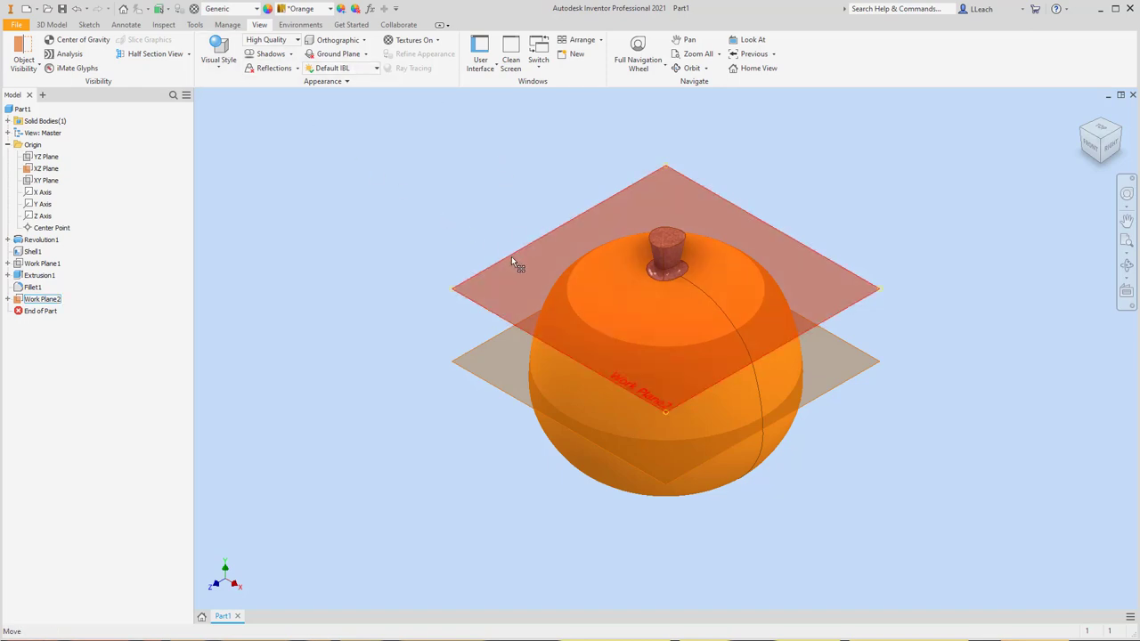
{"action": "left_click", "coordinate": [54, 25]}
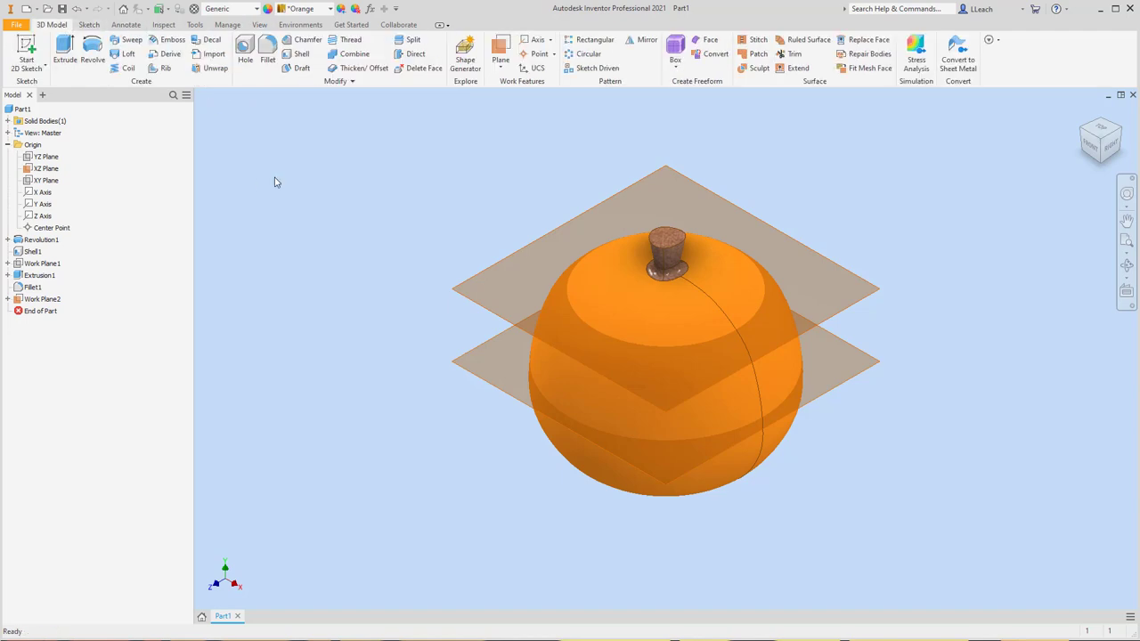
Split the pumpkin solid with the upper offset work plane, keeping both sides
{"action": "left_click", "coordinate": [414, 42]}
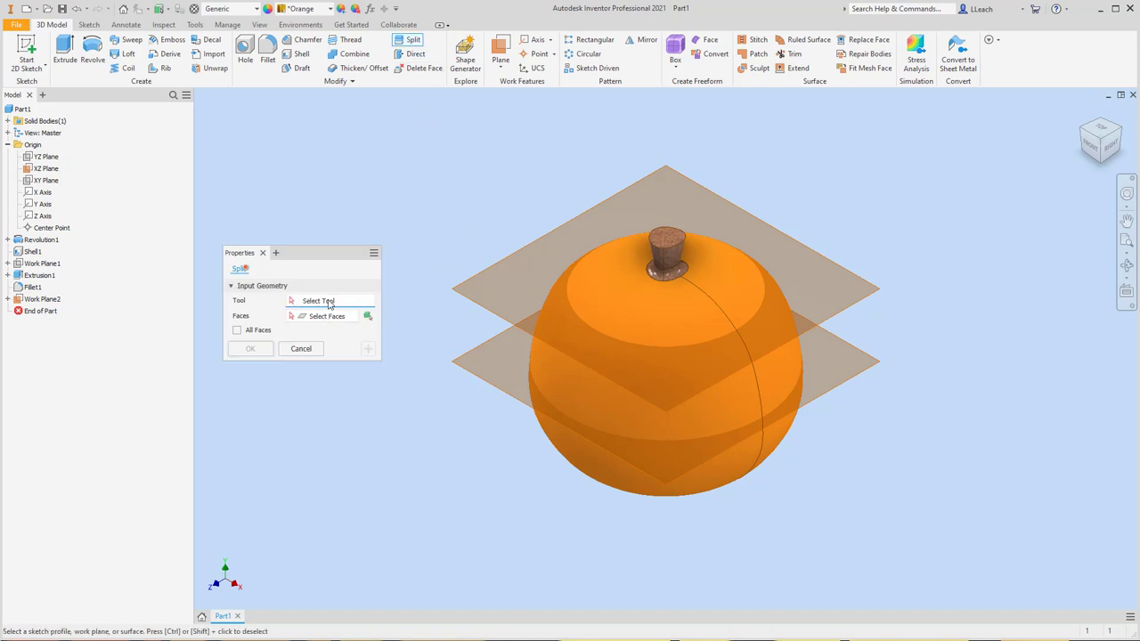
{"action": "left_click", "coordinate": [479, 278]}
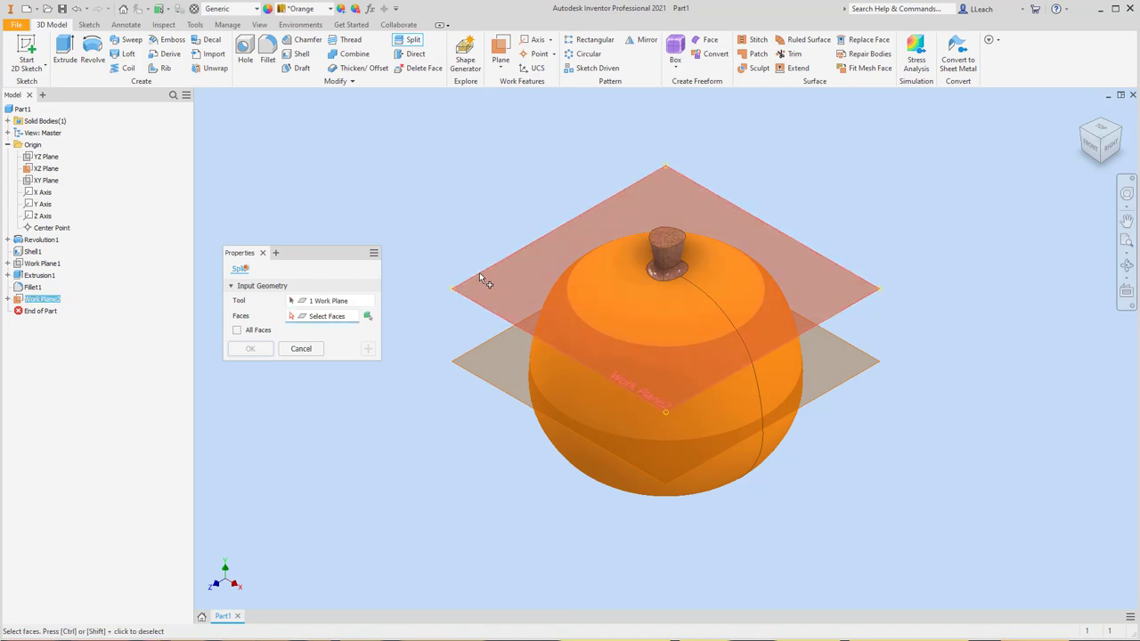
{"action": "left_click", "coordinate": [368, 316]}
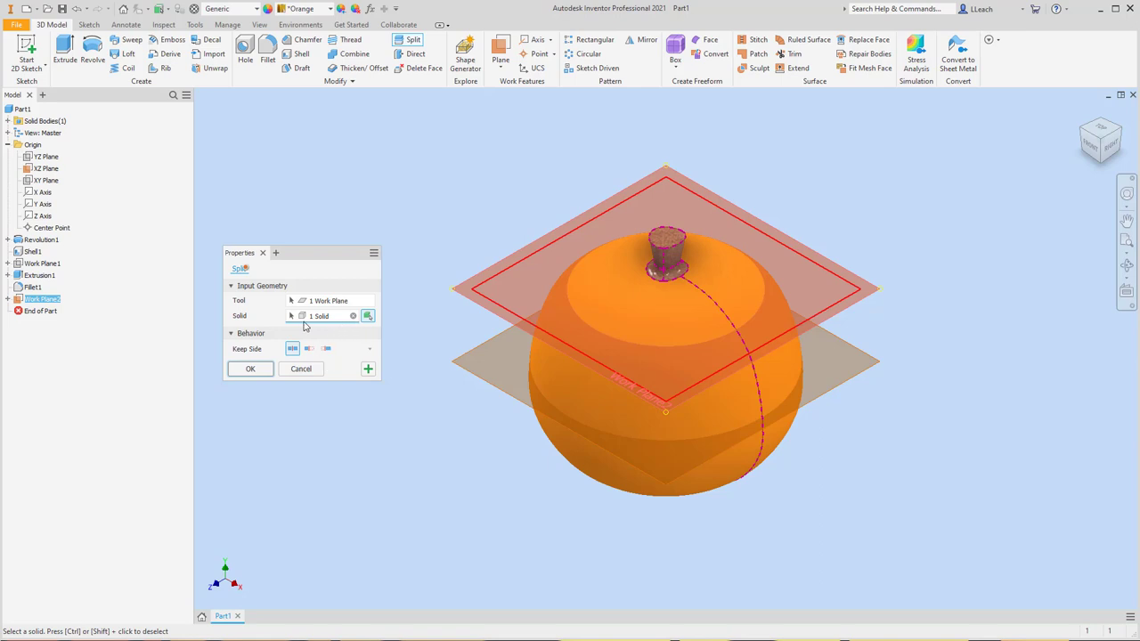
{"action": "left_click", "coordinate": [252, 368]}
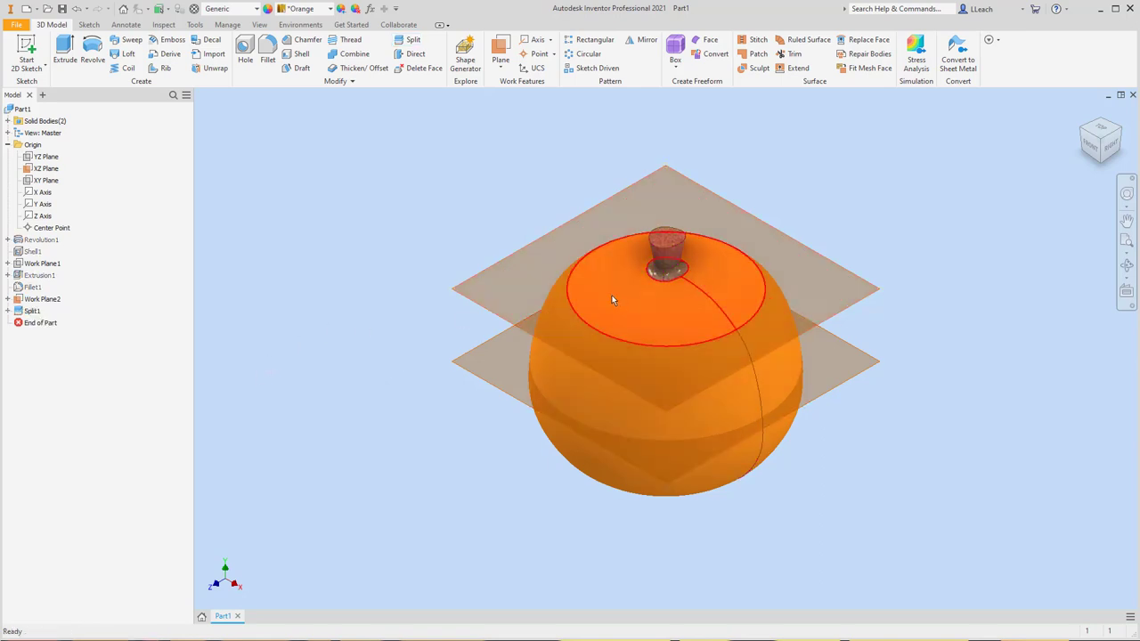
Hide the XZ plane and the offset work plane used for the lid split
{"action": "left_click_drag", "start_coordinate": [1100, 147], "coordinate": [1095, 153]}
{"action": "left_click", "coordinate": [1095, 151]}
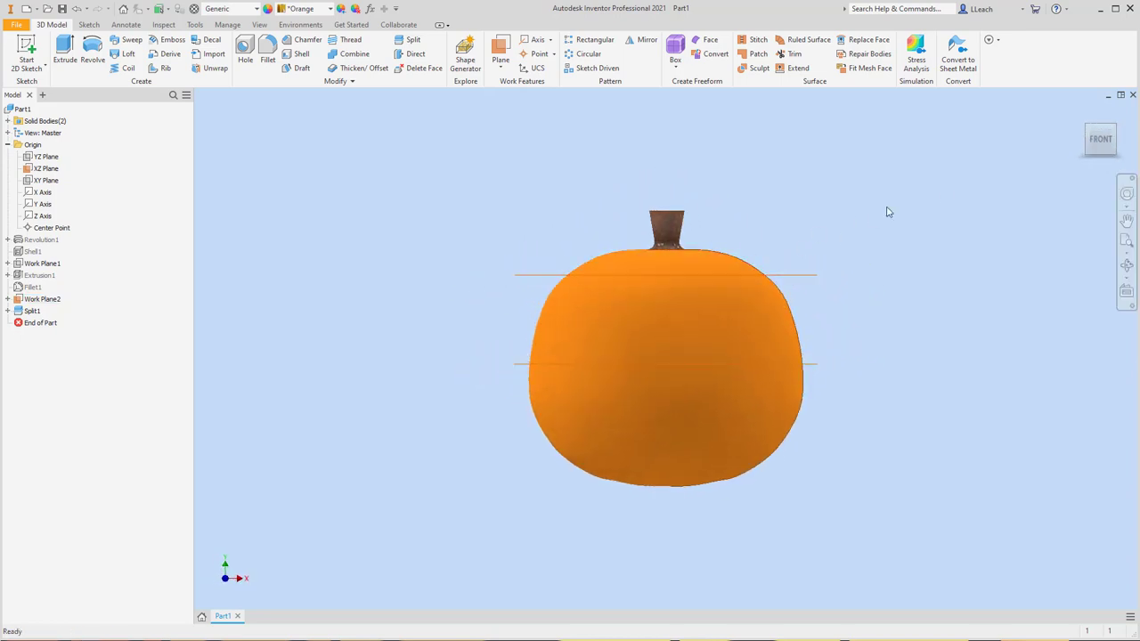
{"action": "left_click", "coordinate": [1116, 127]}
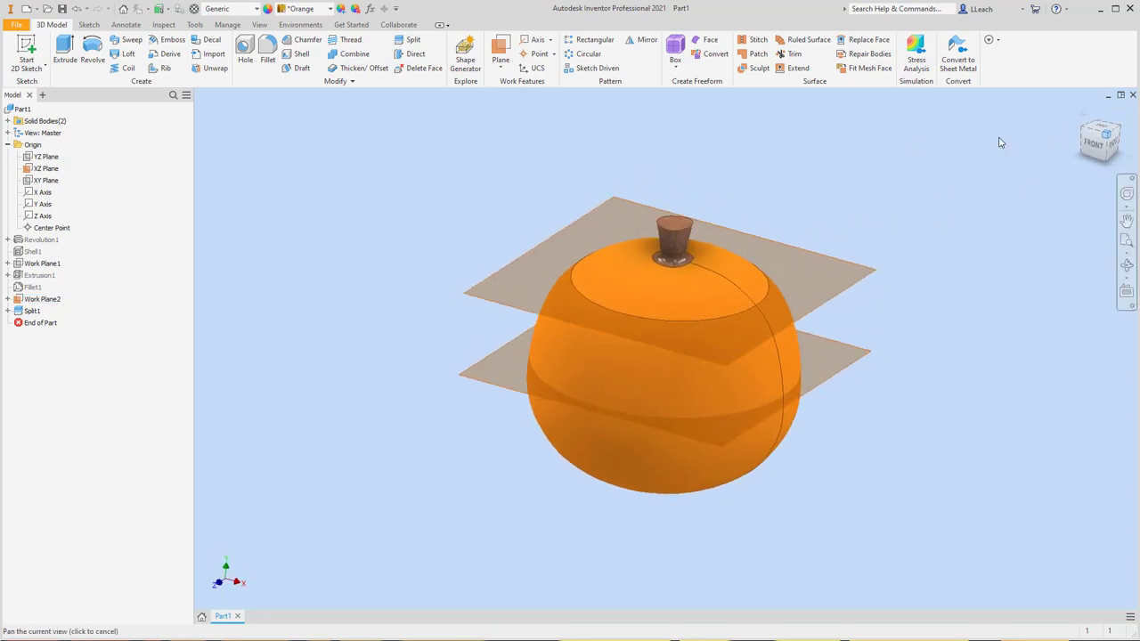
{"action": "left_click", "coordinate": [654, 265]}
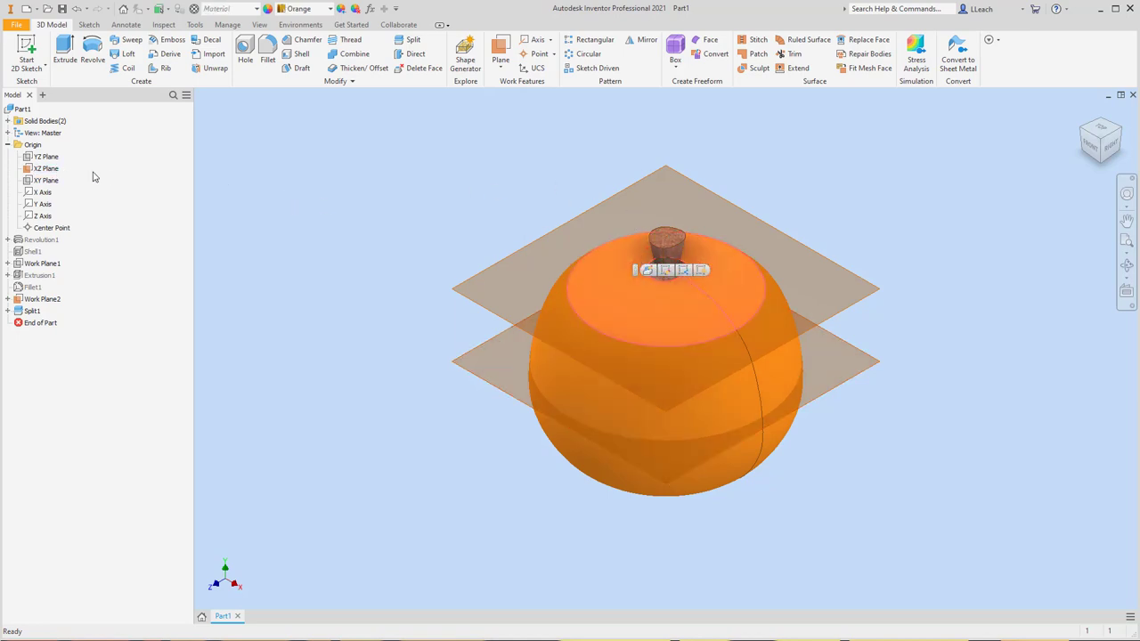
{"action": "left_click", "coordinate": [49, 168]}
{"action": "right_click", "coordinate": [53, 169]}
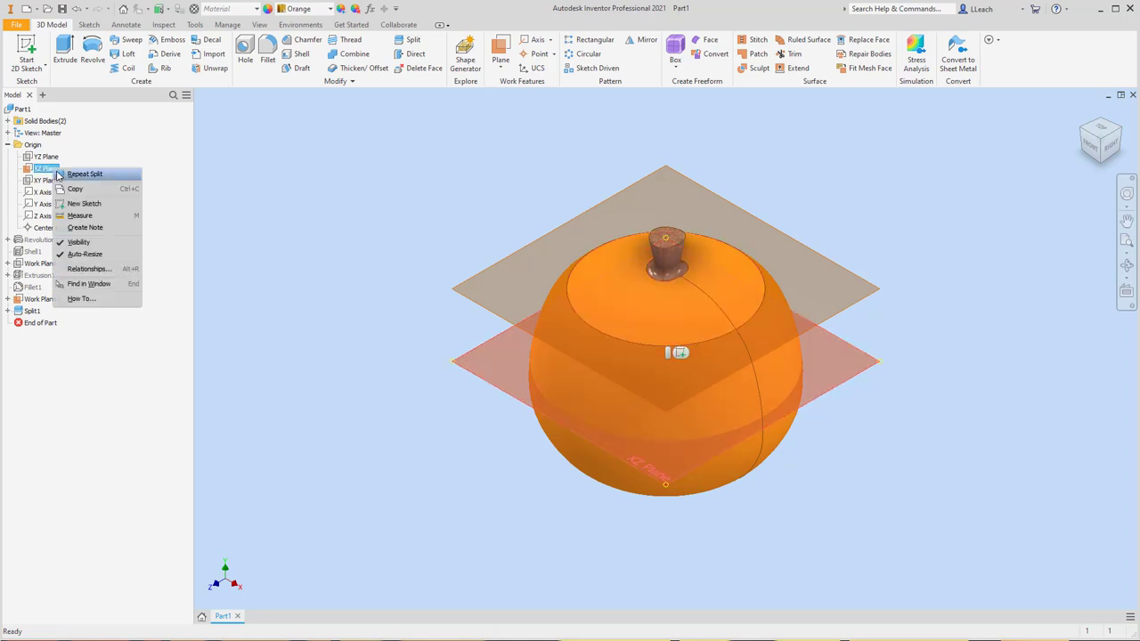
{"action": "left_click", "coordinate": [73, 241]}
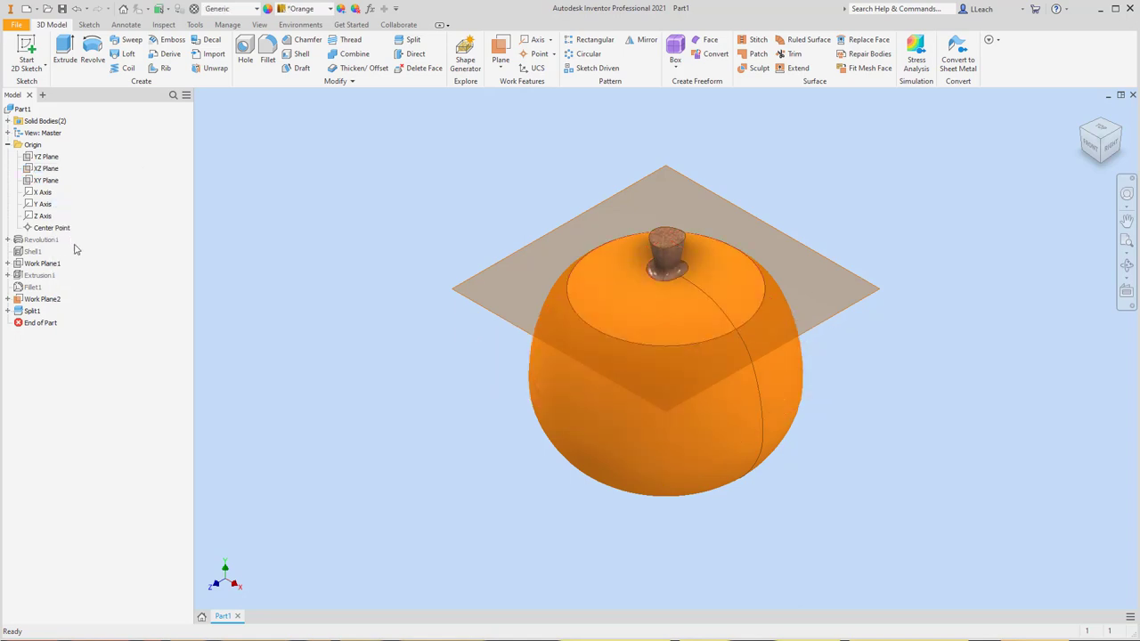
{"action": "right_click", "coordinate": [49, 302]}
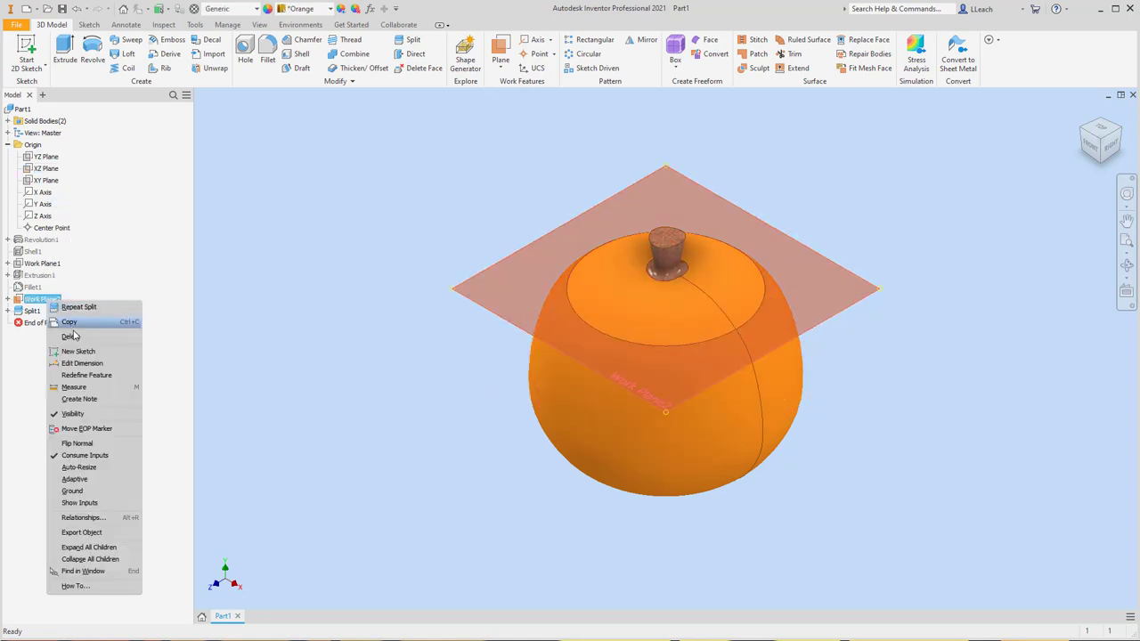
{"action": "left_click", "coordinate": [65, 416]}
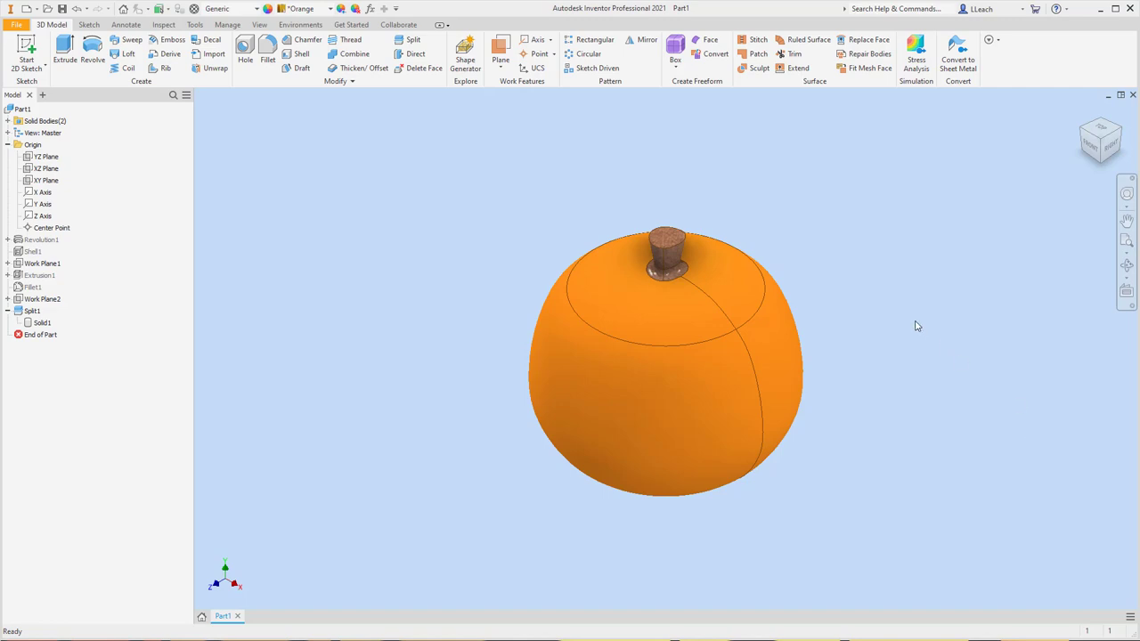
Edit the split feature to keep only the upper side, leaving the lid with its stem
{"action": "left_click", "coordinate": [8, 311]}
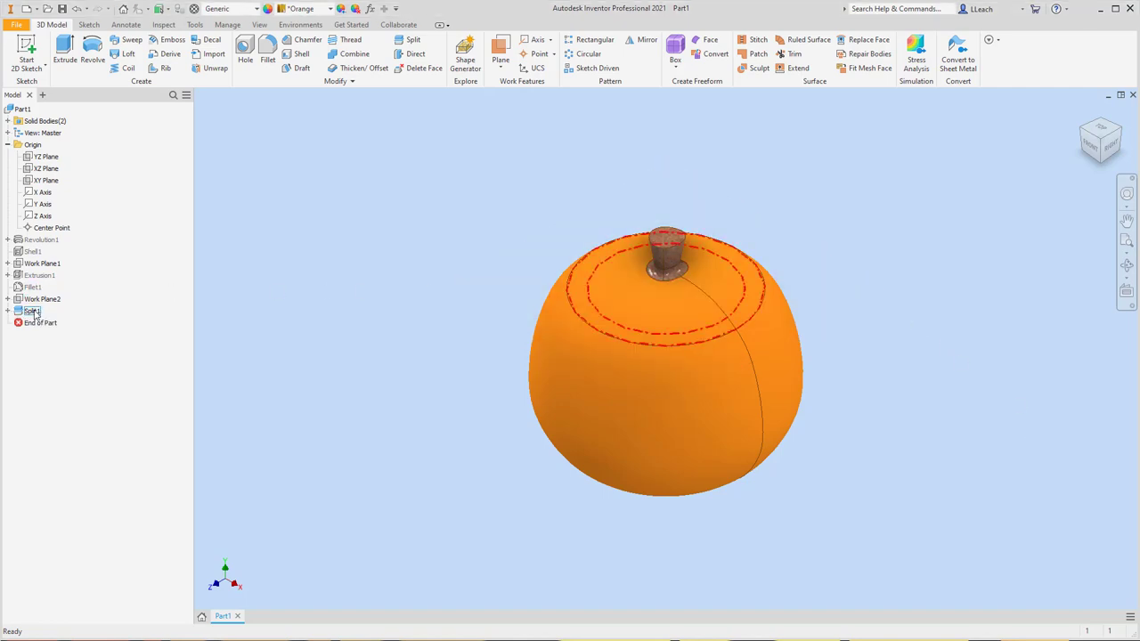
{"action": "right_click", "coordinate": [33, 311]}
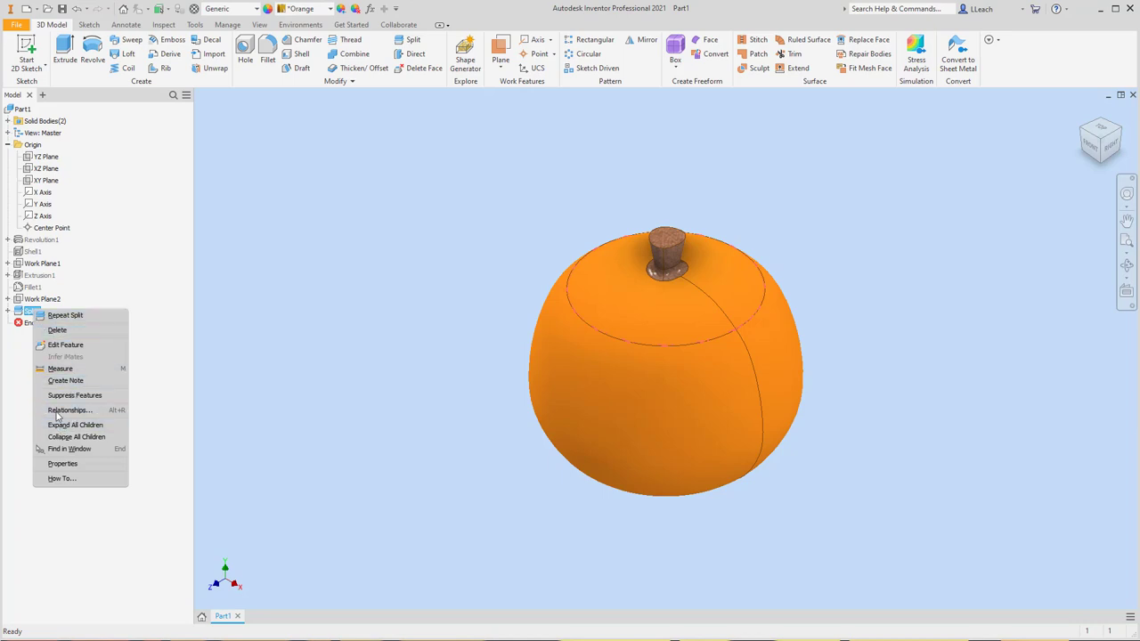
{"action": "left_click", "coordinate": [69, 345]}
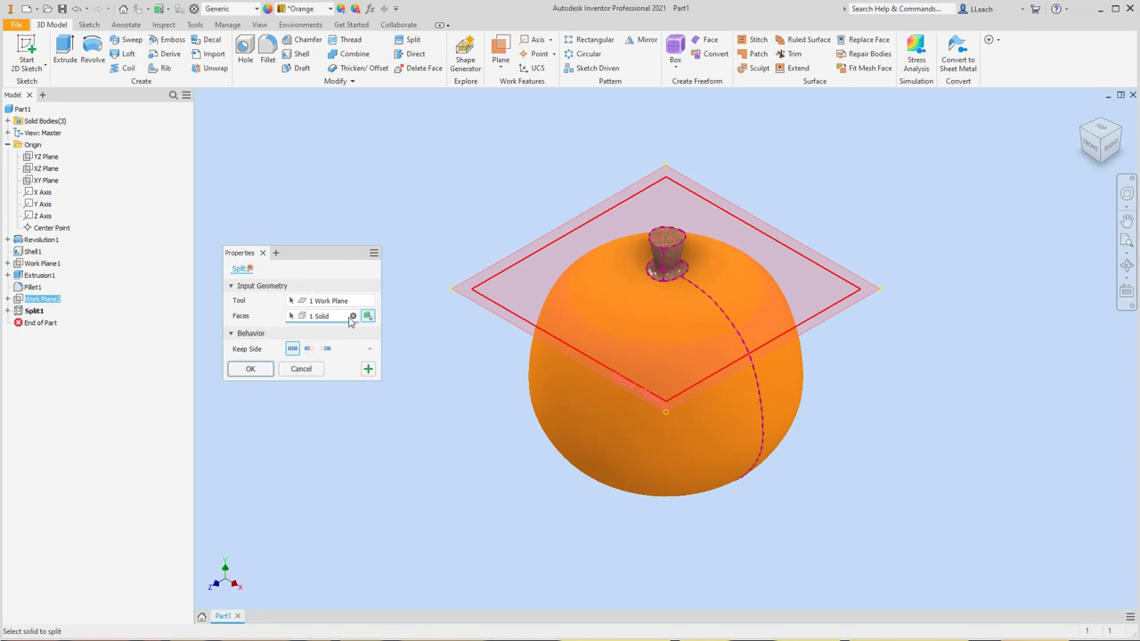
{"action": "left_click_drag", "start_coordinate": [330, 253], "coordinate": [328, 236]}
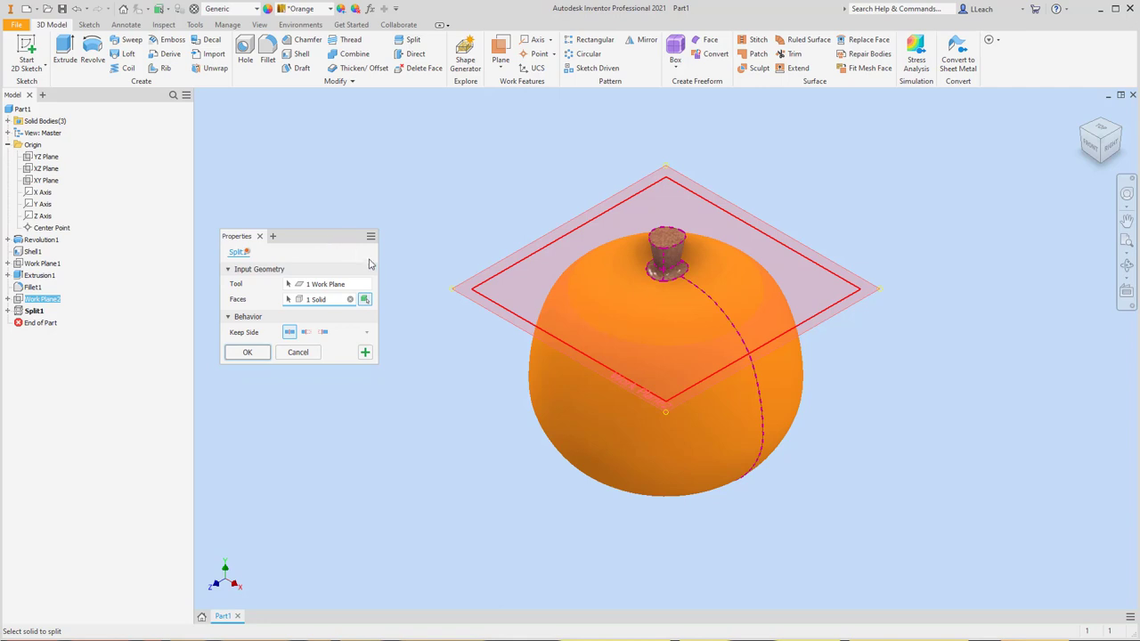
{"action": "left_click", "coordinate": [306, 333]}
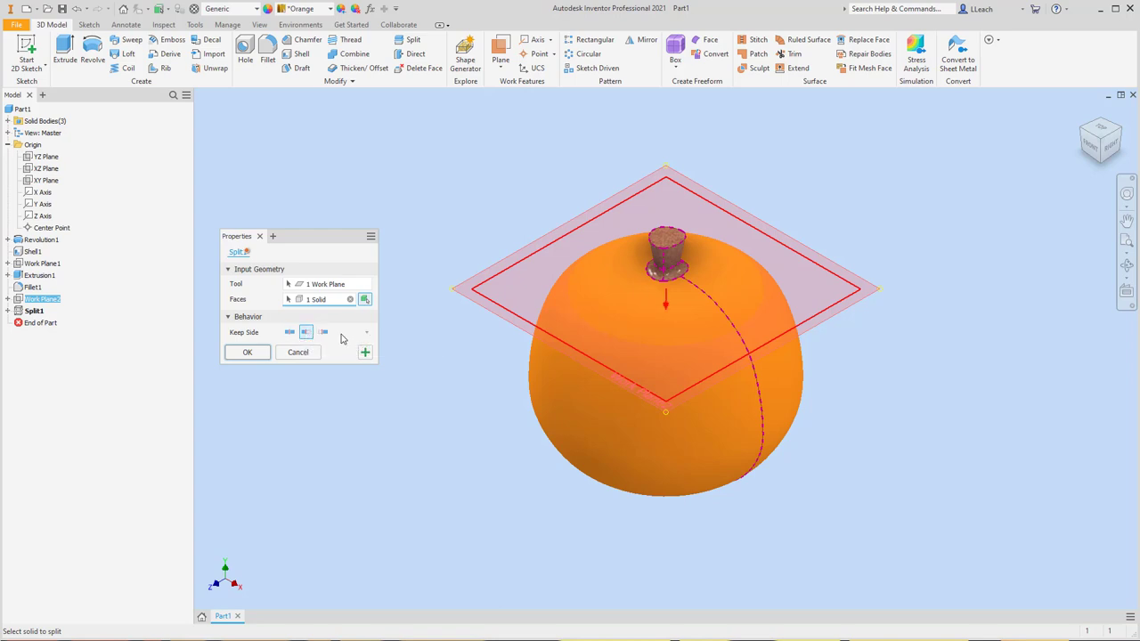
{"action": "left_click", "coordinate": [248, 353]}
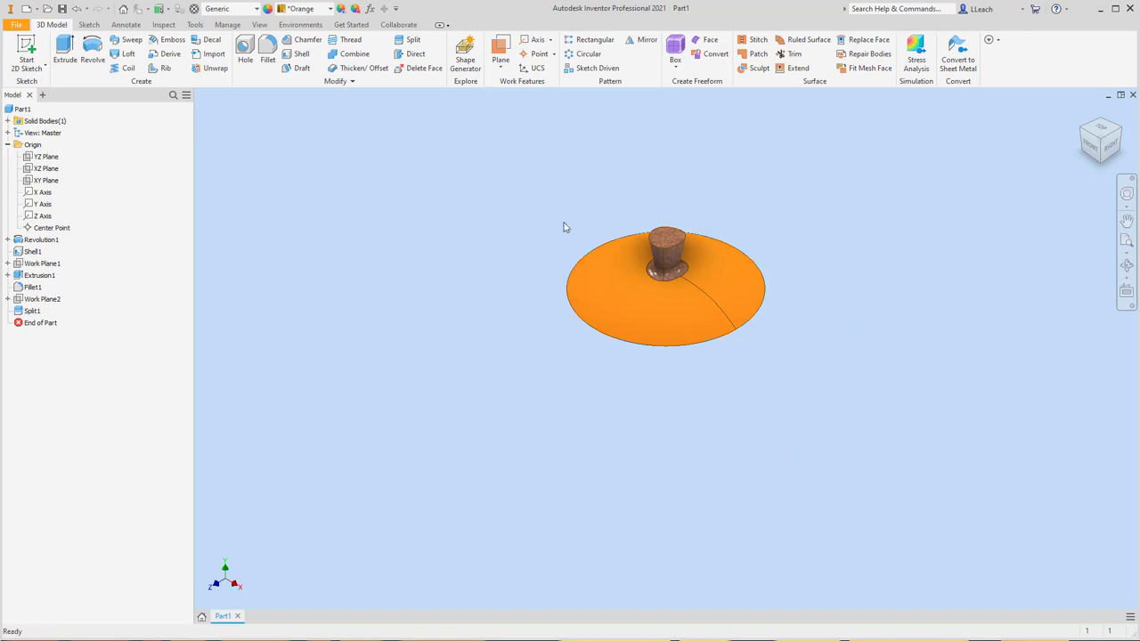
Save the lid as a new part file named PUMPKIN LID in the Parametric-Modeling2 folder
{"action": "left_click", "coordinate": [16, 24]}
{"action": "left_click", "coordinate": [43, 153]}
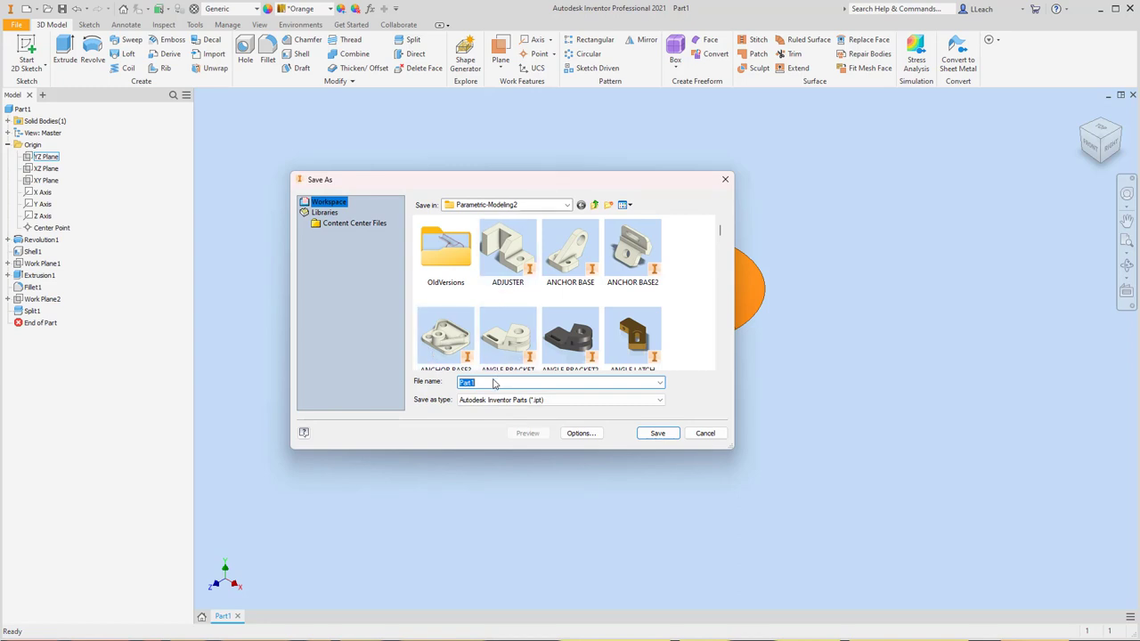
{"action": "type", "text": "PUMPKIN LID"}
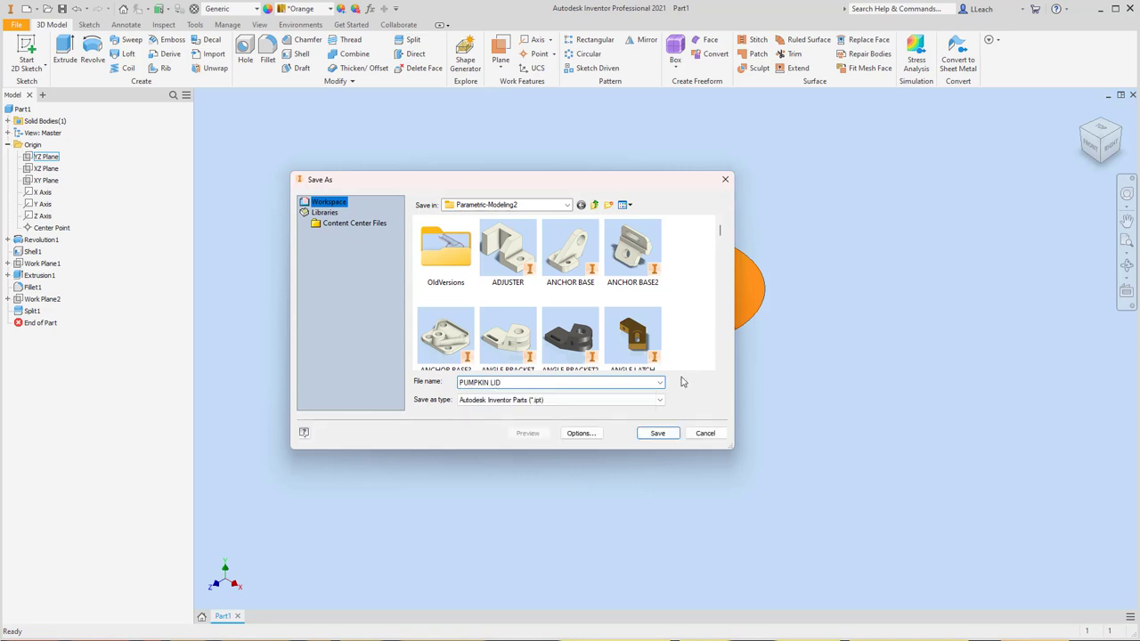
{"action": "left_click", "coordinate": [658, 434]}
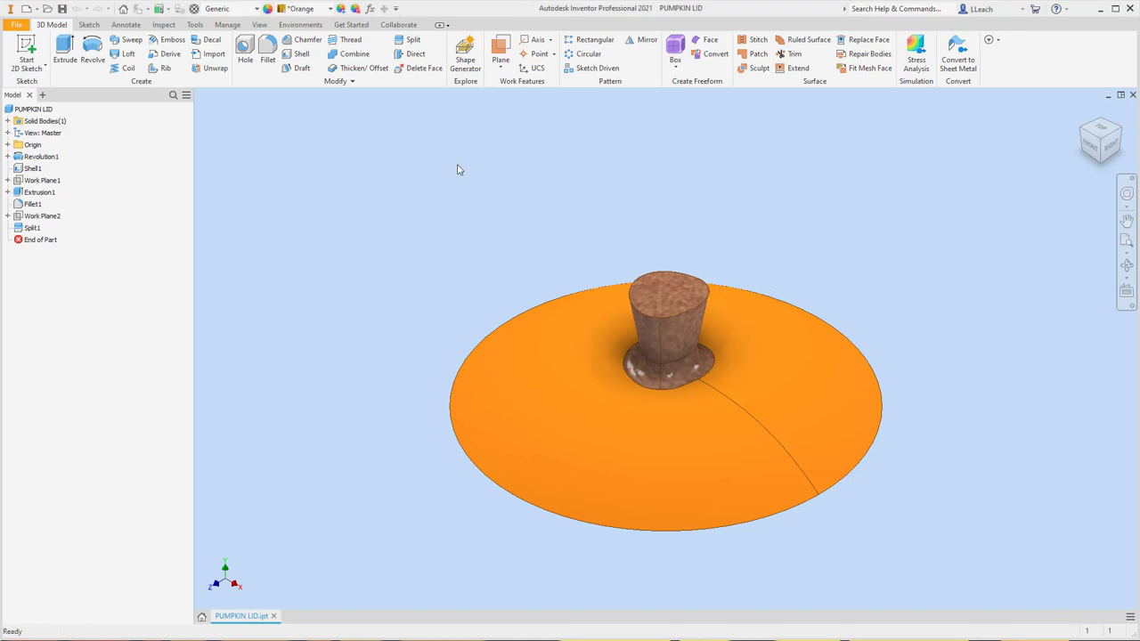
Edit the split feature to keep the opposite side, leaving only the hollow lower body of the pumpkin
{"action": "left_click", "coordinate": [32, 230]}
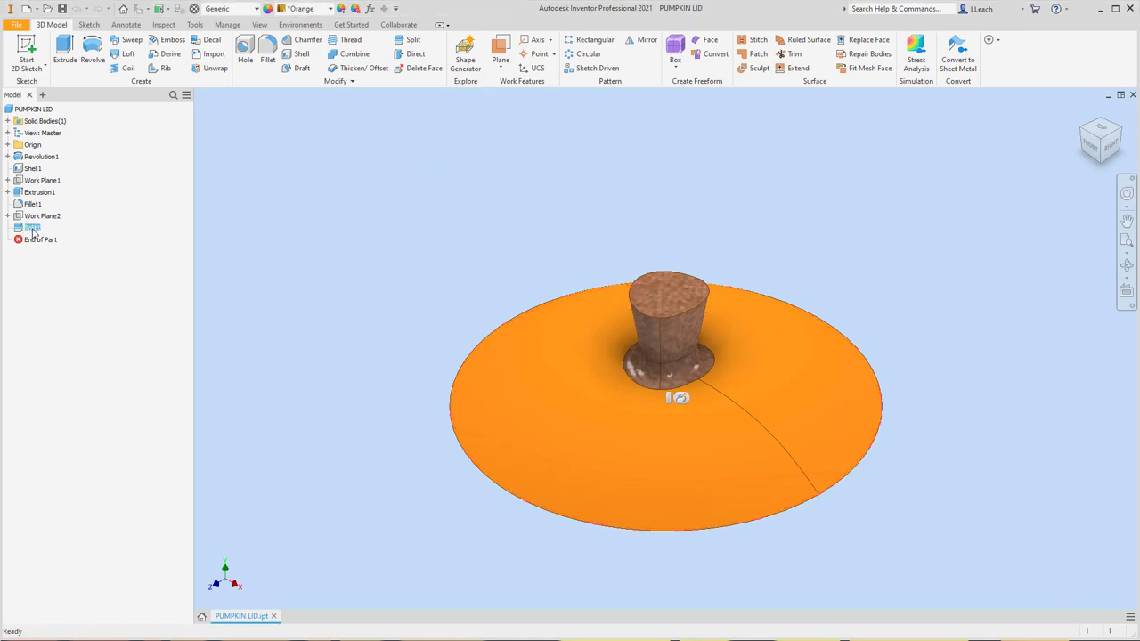
{"action": "right_click", "coordinate": [32, 230]}
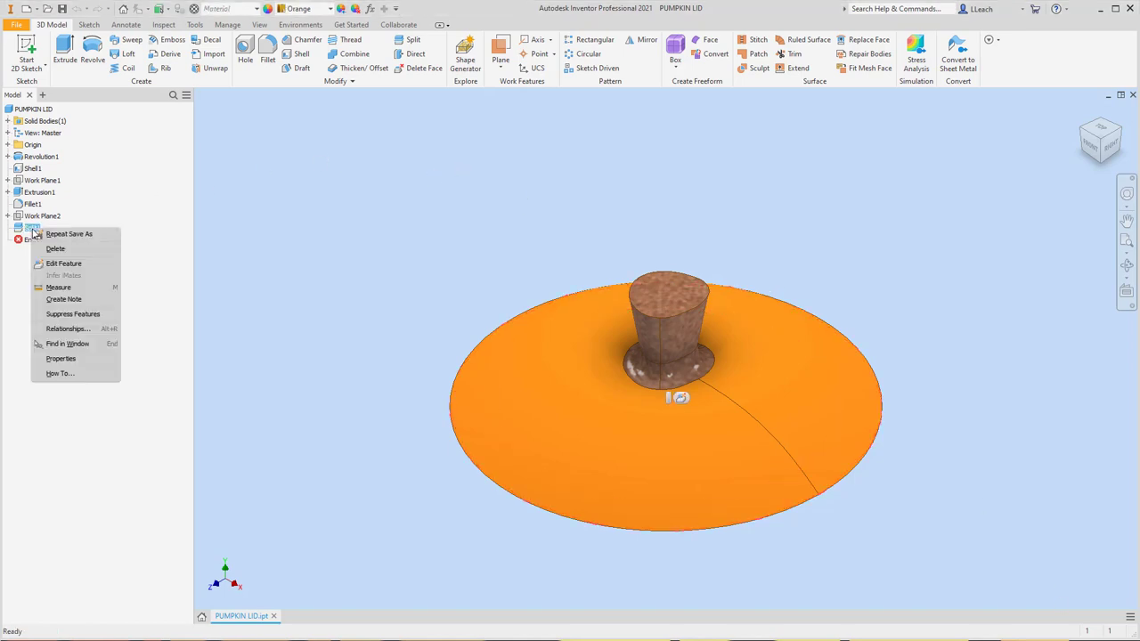
{"action": "left_click", "coordinate": [64, 263]}
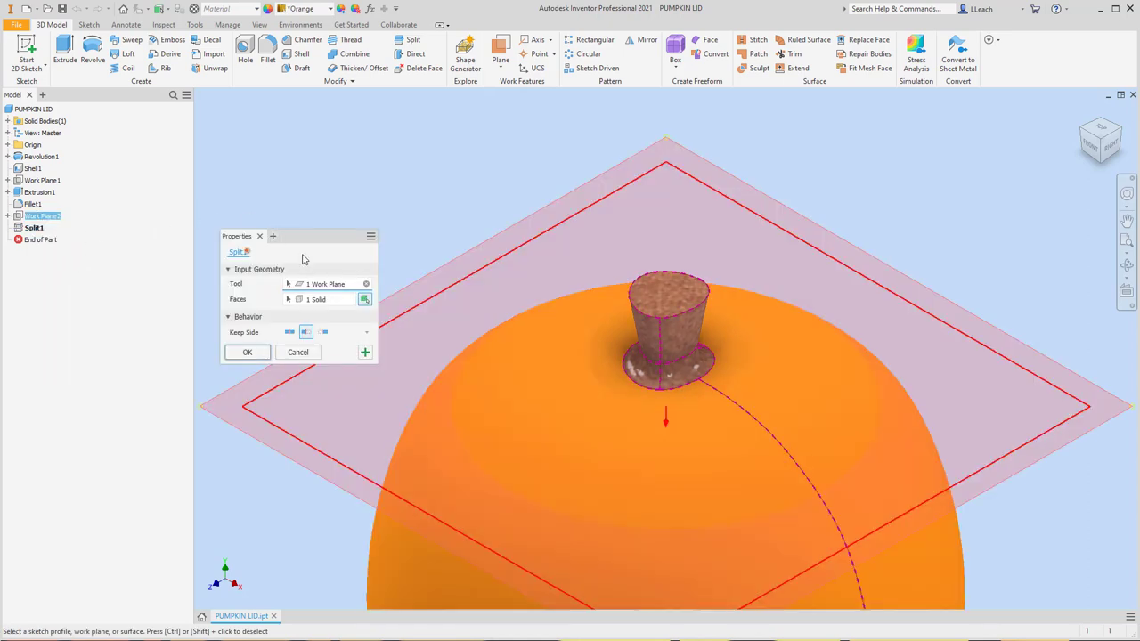
{"action": "left_click", "coordinate": [323, 332]}
{"action": "left_click", "coordinate": [249, 353]}
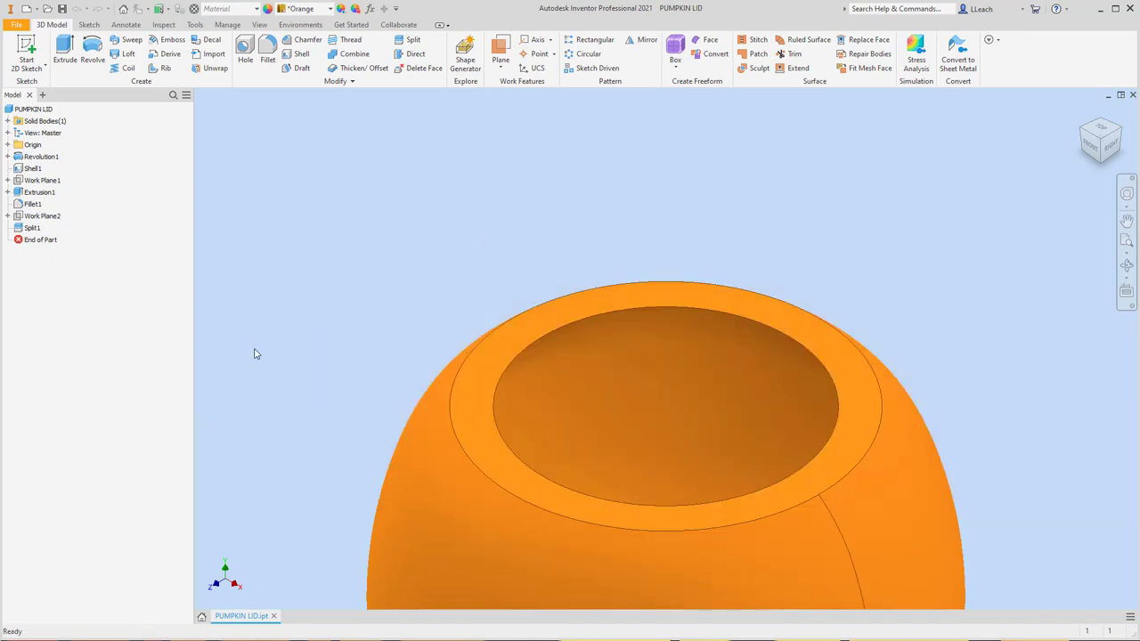
{"action": "scroll", "coordinate": [746, 334], "scroll_direction": "down", "scroll_amount": 5}
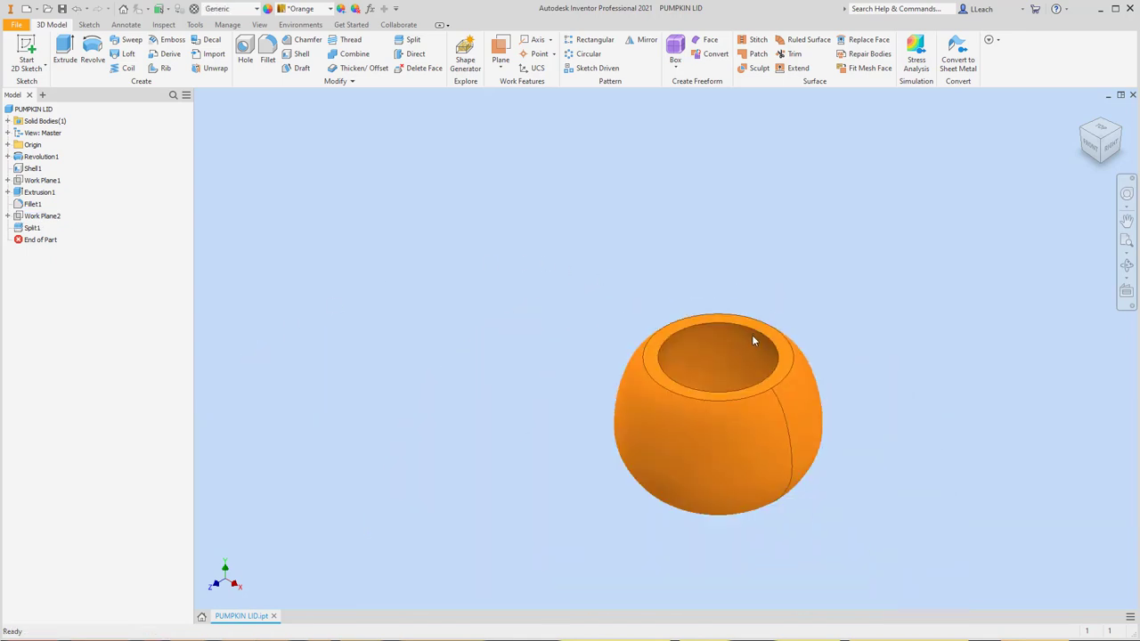
Save a copy of the lower pumpkin part under the file name PUMPKIN BODY
{"action": "left_click", "coordinate": [15, 25]}
{"action": "left_click", "coordinate": [39, 157]}
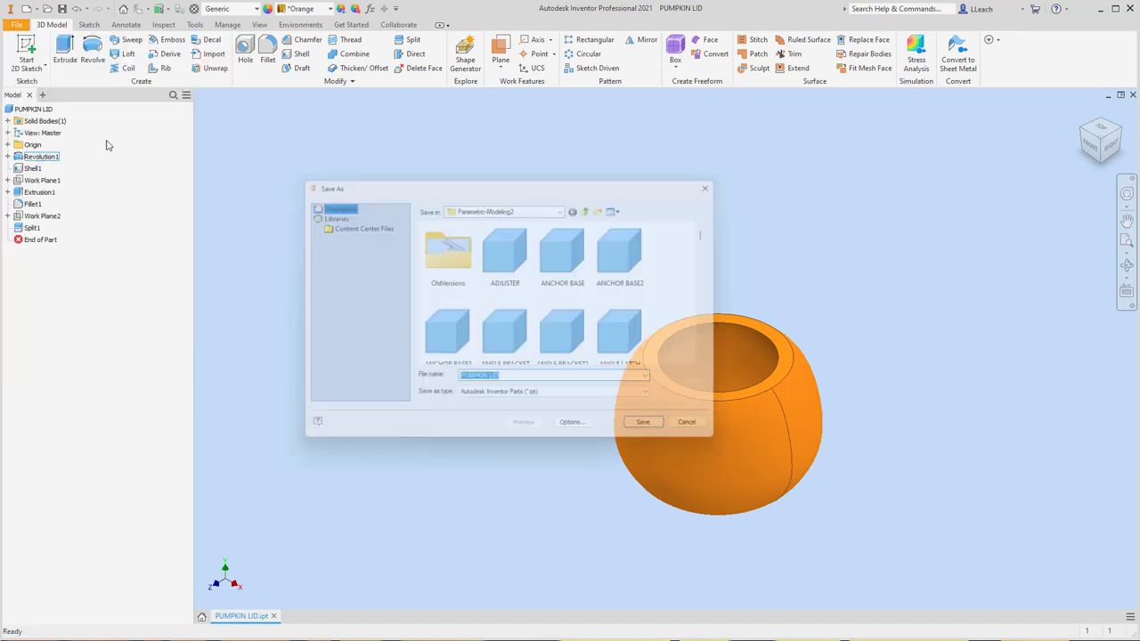
{"action": "left_click", "coordinate": [490, 381]}
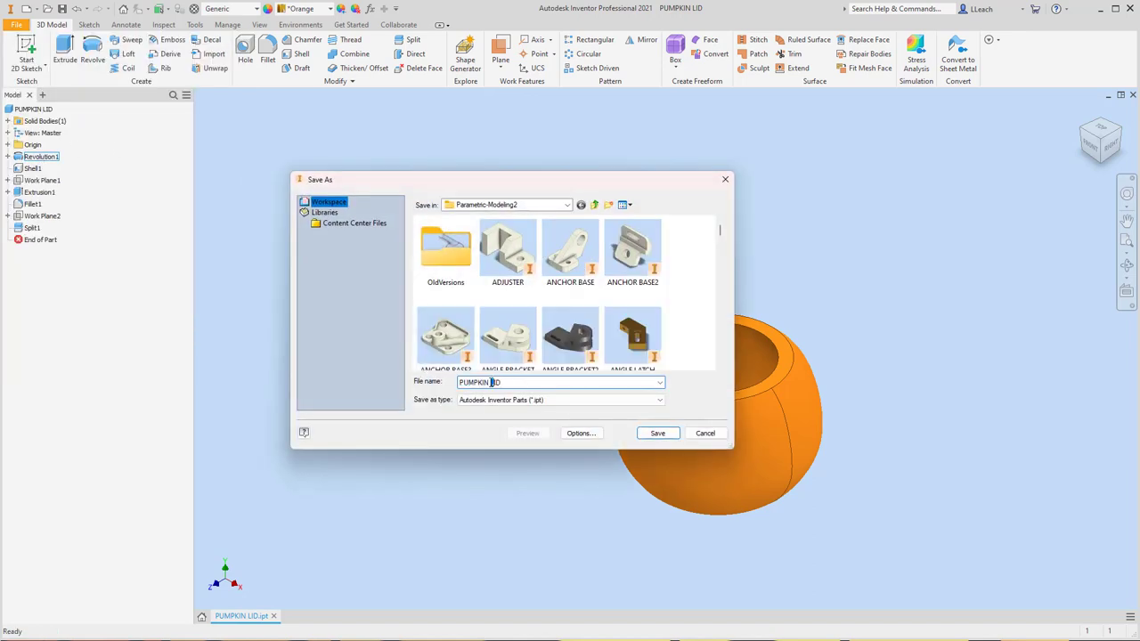
{"action": "type", "text": "BODY"}
{"action": "left_click", "coordinate": [657, 433]}
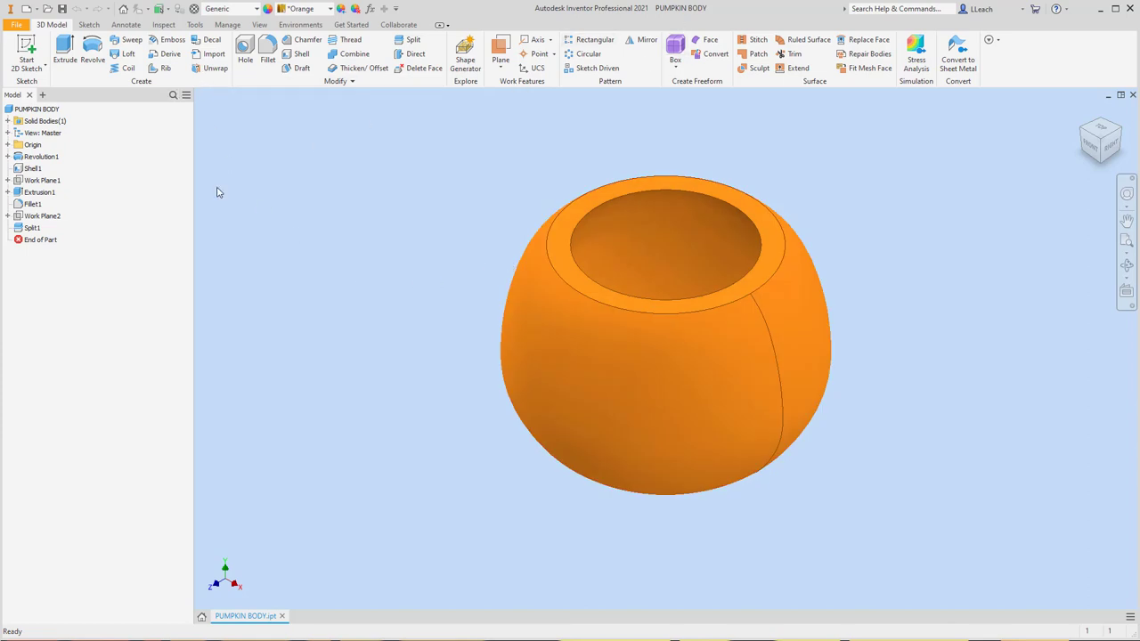
Expand the origin geometry of the pumpkin body and make the XY plane visible
{"action": "left_click", "coordinate": [8, 145]}
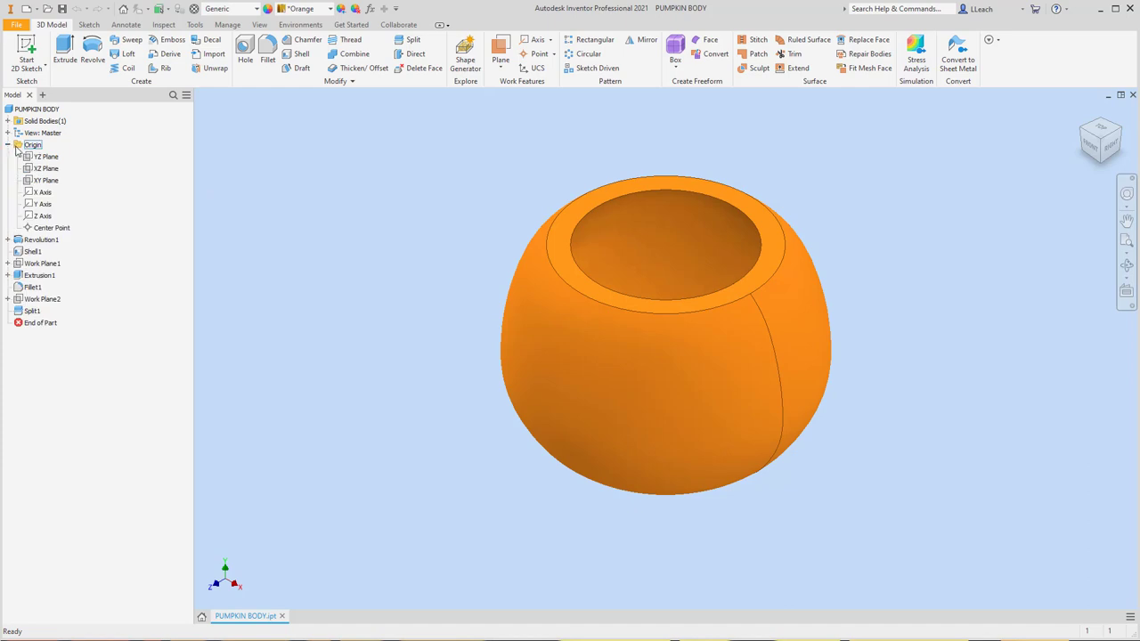
{"action": "left_click", "coordinate": [44, 182]}
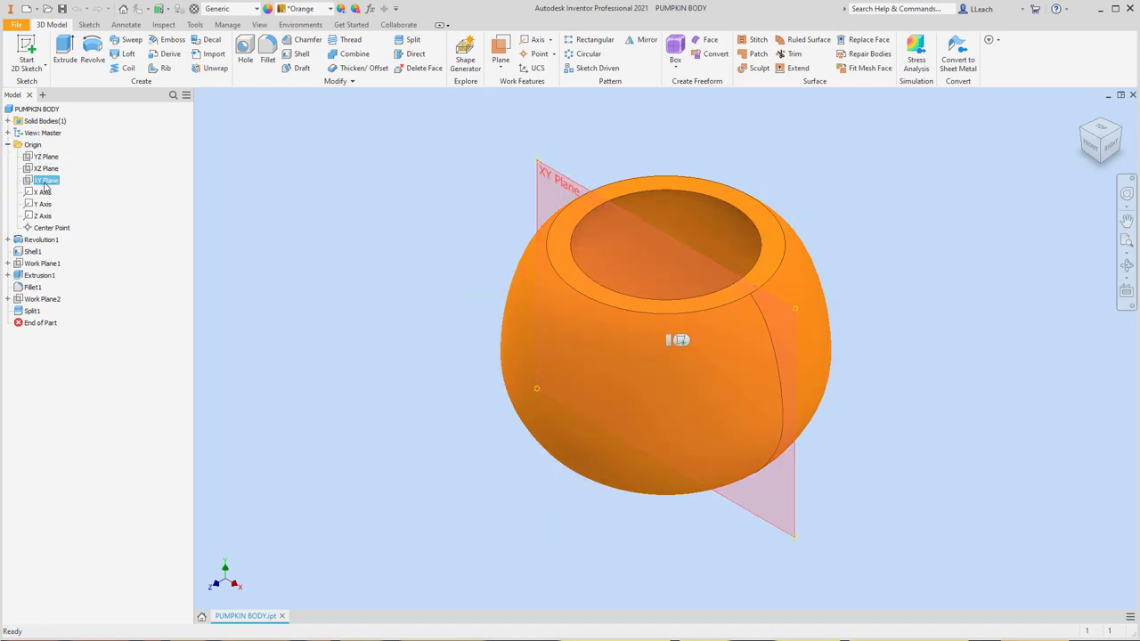
{"action": "right_click", "coordinate": [45, 187]}
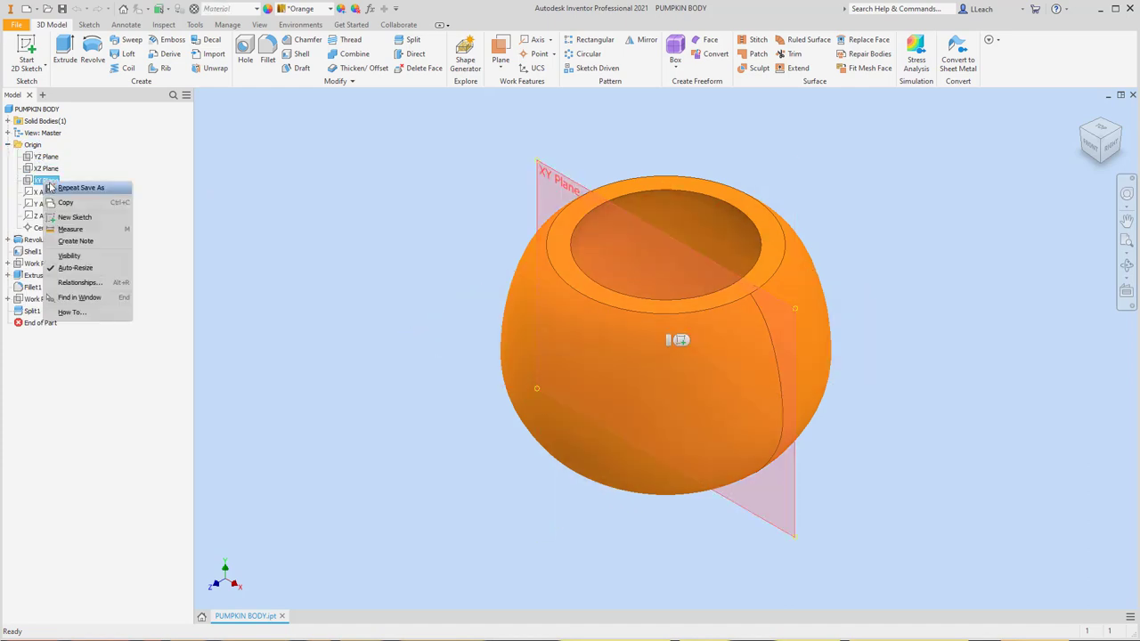
{"action": "left_click", "coordinate": [73, 258]}
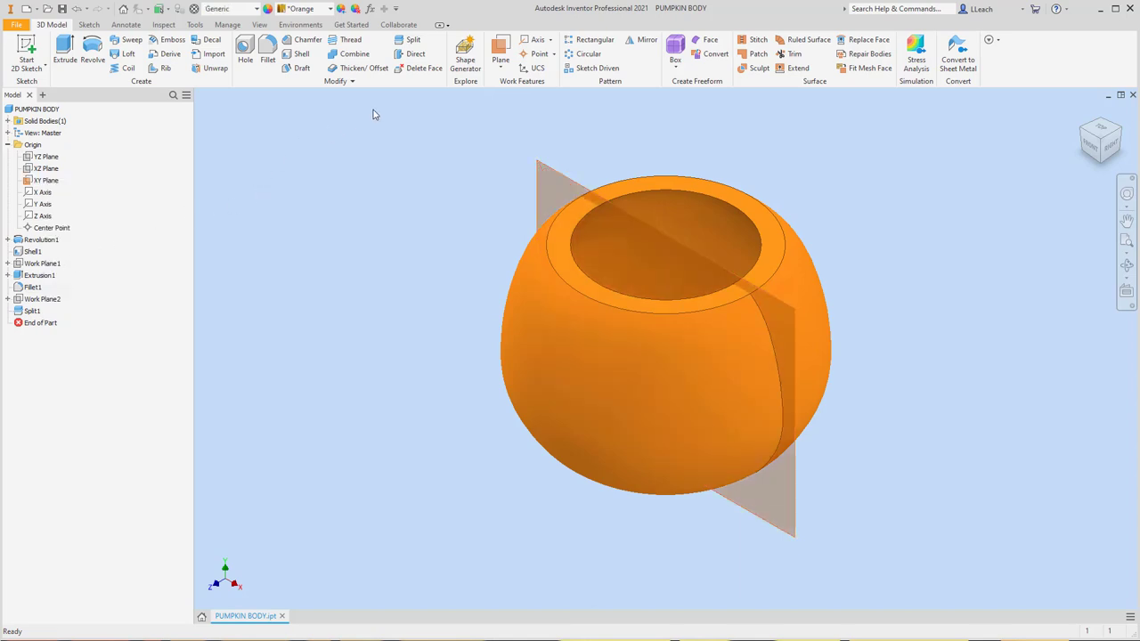
Create a work plane tangent to the pumpkin's front outer surface and parallel to the XY plane, and hide the XY plane
{"action": "left_click", "coordinate": [498, 70]}
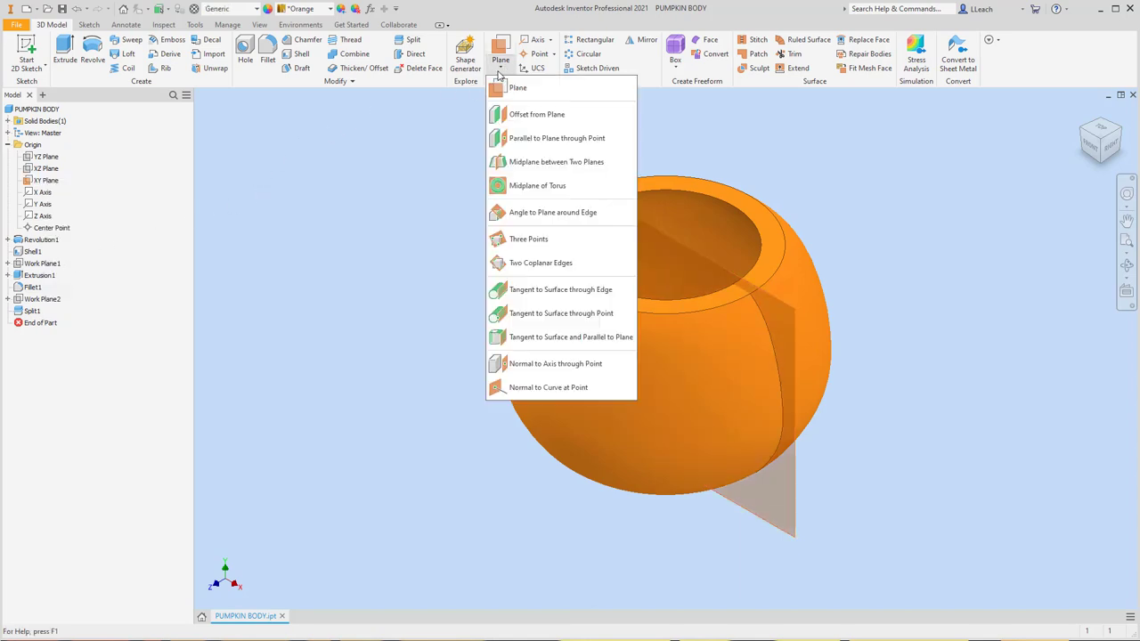
{"action": "left_click", "coordinate": [555, 344]}
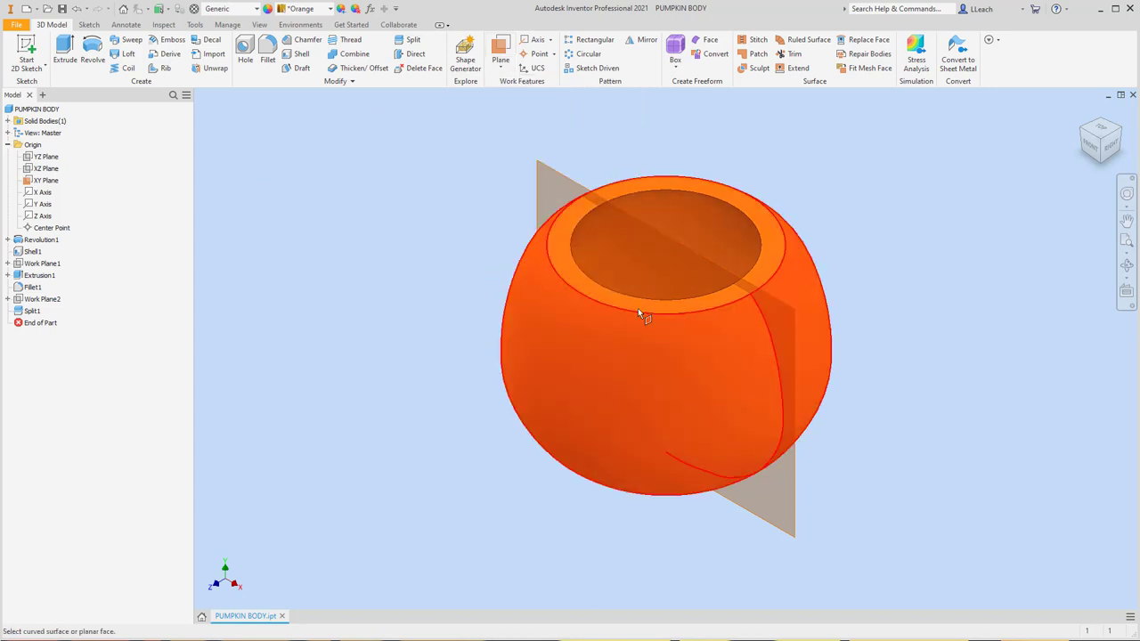
{"action": "left_click", "coordinate": [691, 255]}
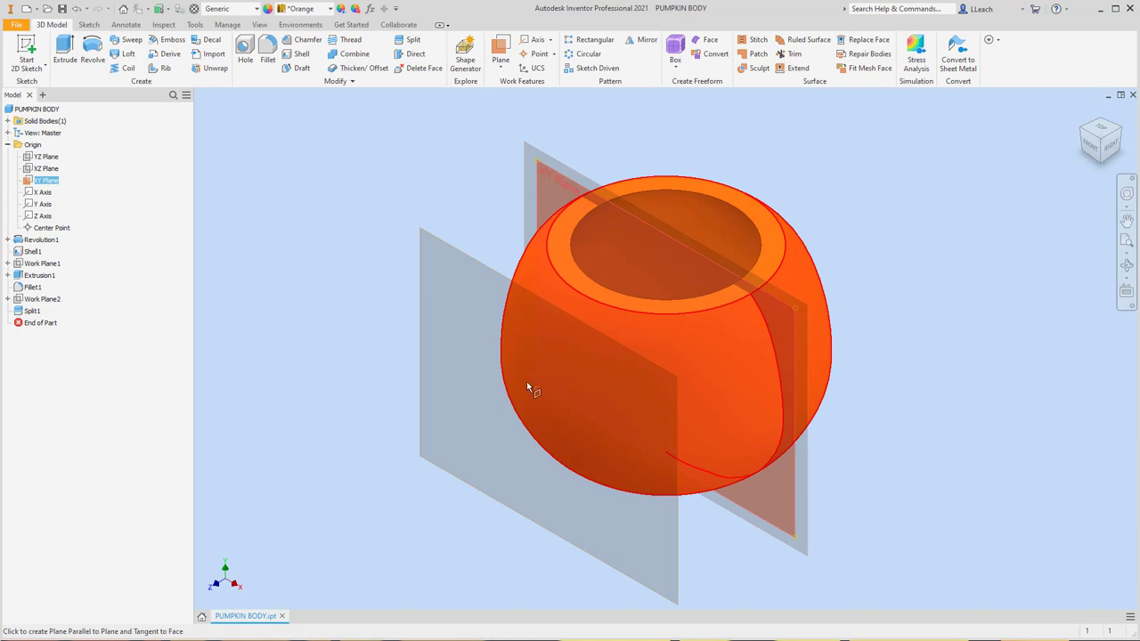
{"action": "left_click", "coordinate": [527, 385]}
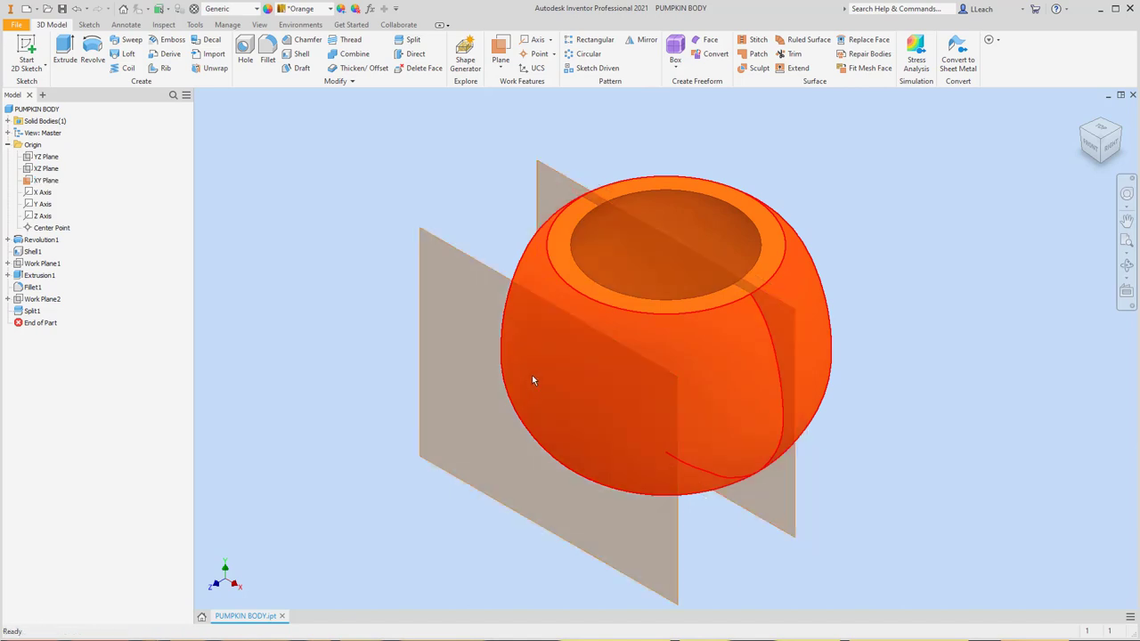
{"action": "right_click", "coordinate": [55, 181]}
{"action": "left_click", "coordinate": [87, 256]}
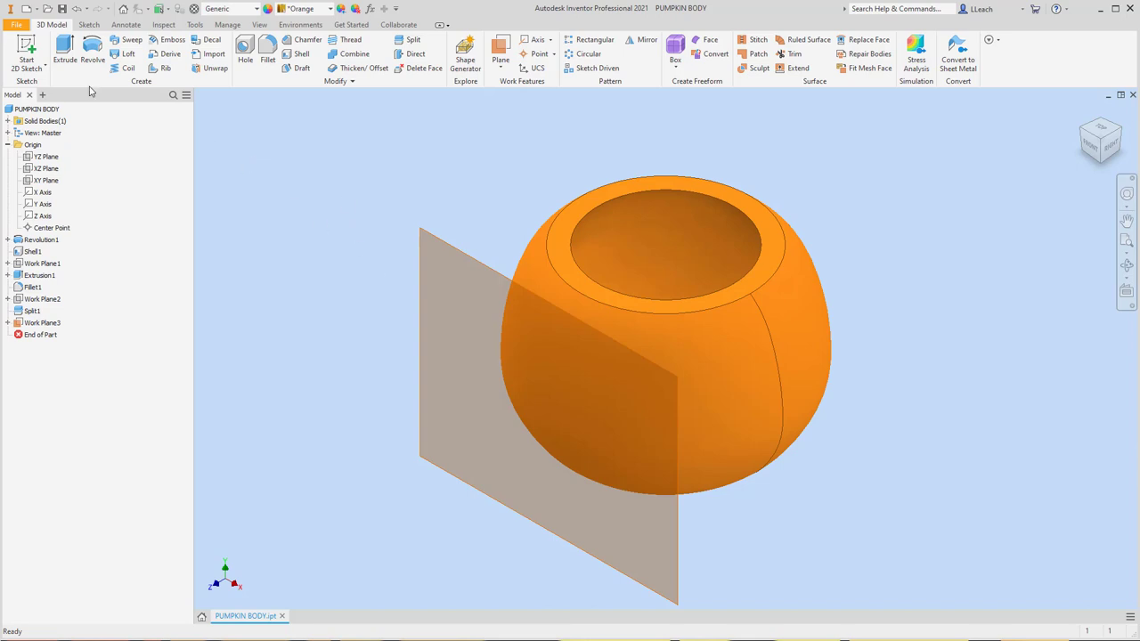
Start a 2D sketch on the tangent work plane in front of the pumpkin body
{"action": "left_click", "coordinate": [44, 68]}
{"action": "left_click", "coordinate": [49, 92]}
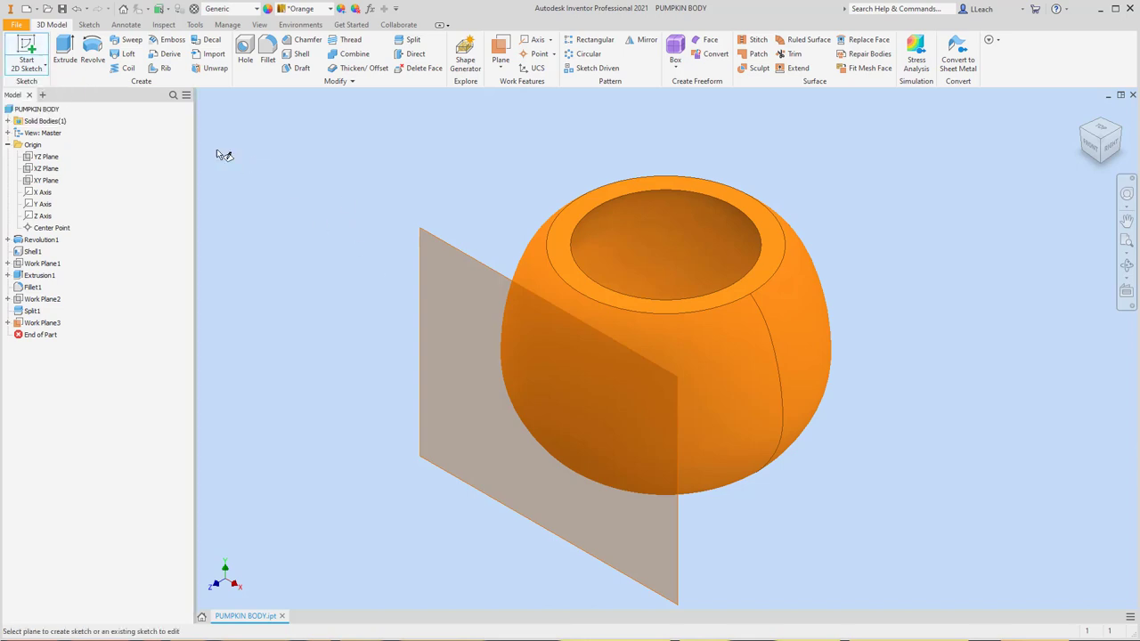
{"action": "left_click", "coordinate": [464, 251]}
{"action": "left_click", "coordinate": [581, 260]}
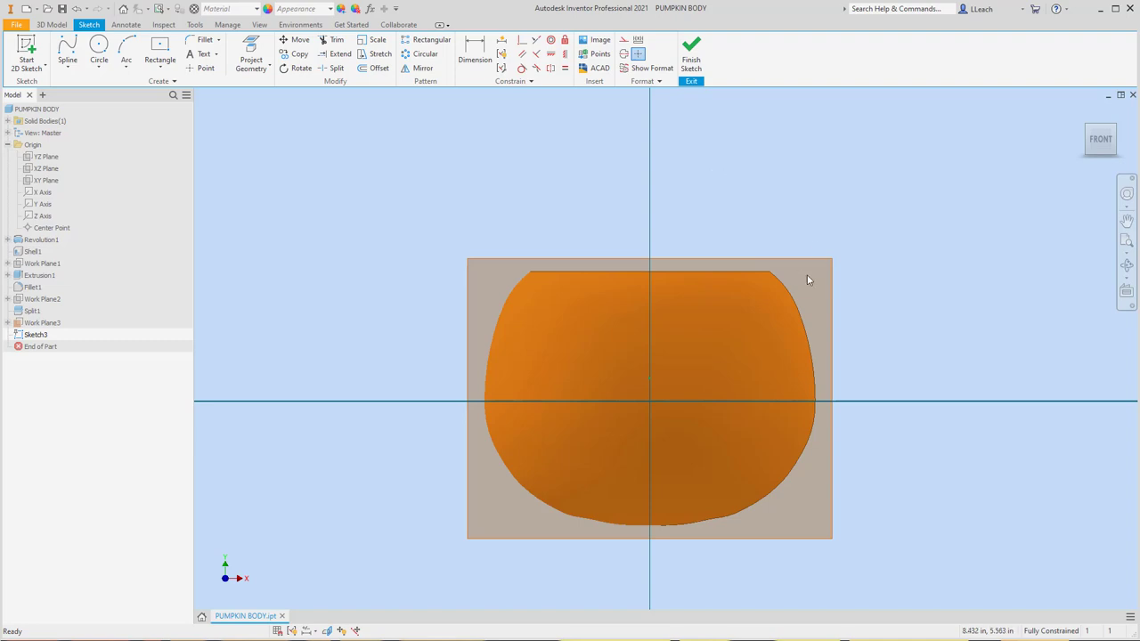
Draw a closed triangle with the Line tool on the upper left of the pumpkin's front, about 2.6 in wide
{"action": "left_click", "coordinate": [69, 68]}
{"action": "left_click", "coordinate": [78, 82]}
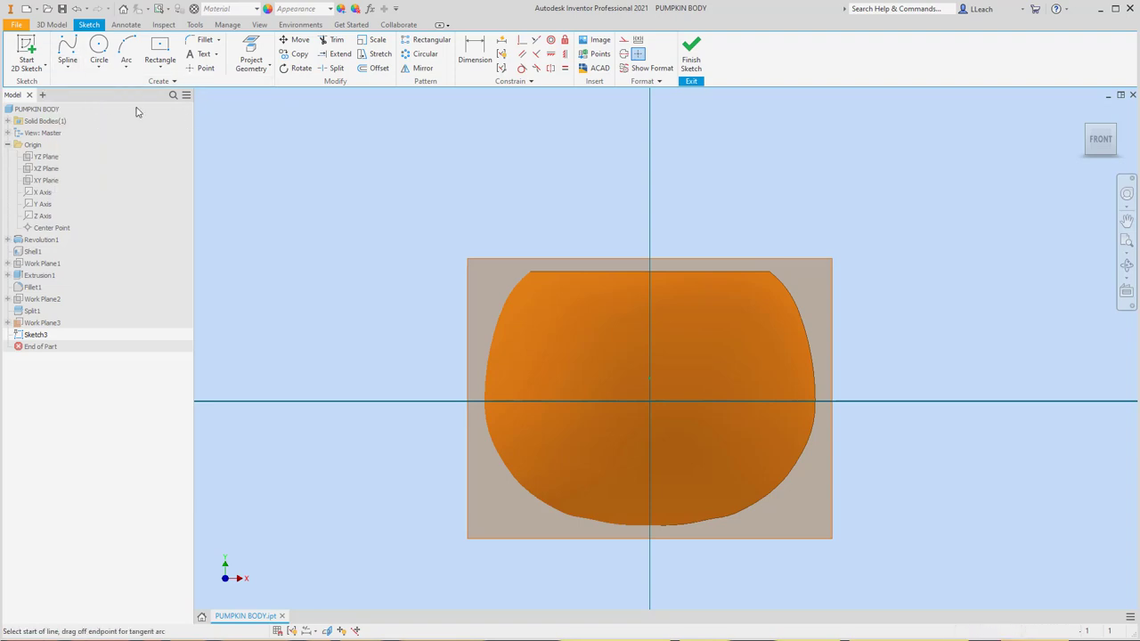
{"action": "scroll", "coordinate": [601, 330], "scroll_direction": "down", "scroll_amount": 2}
{"action": "scroll", "coordinate": [606, 328], "scroll_direction": "up", "scroll_amount": 3}
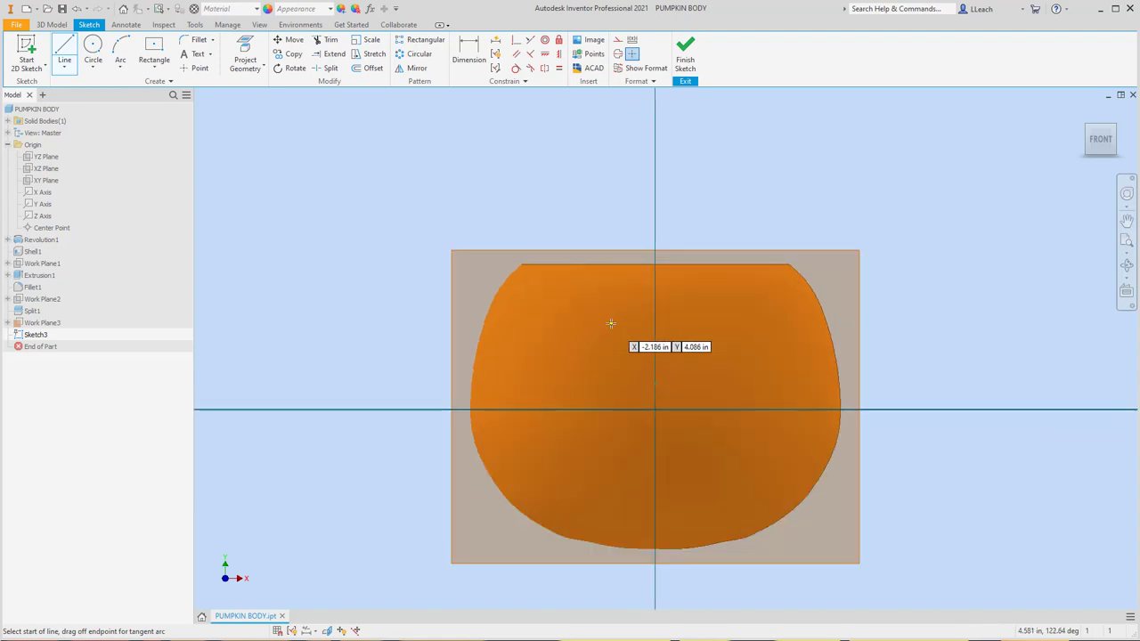
{"action": "left_click", "coordinate": [595, 323]}
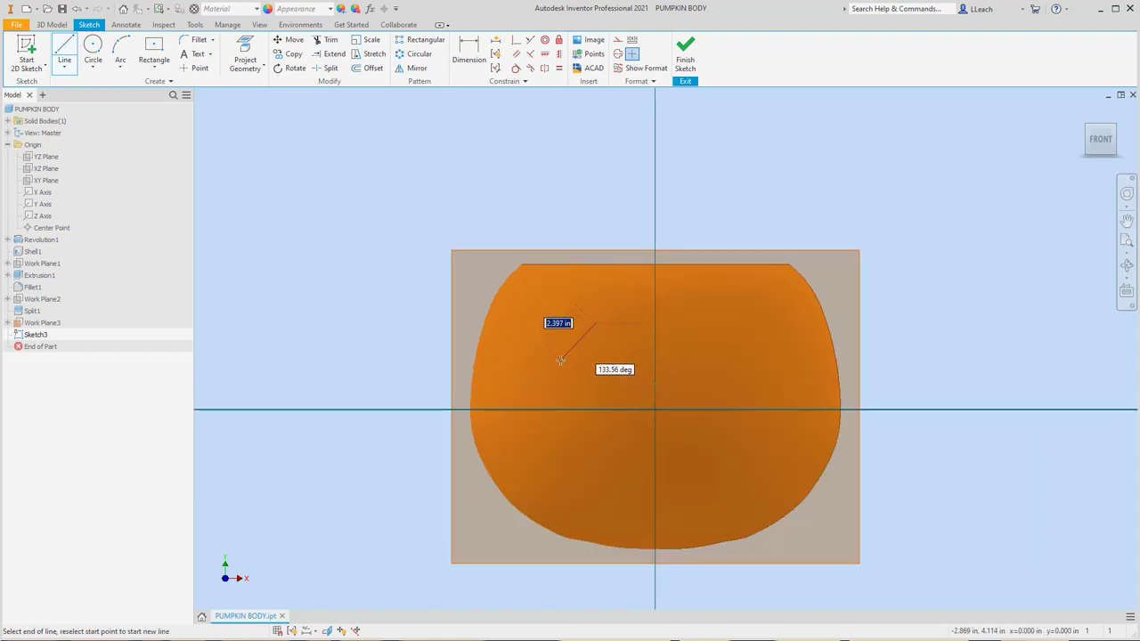
{"action": "left_click", "coordinate": [562, 365]}
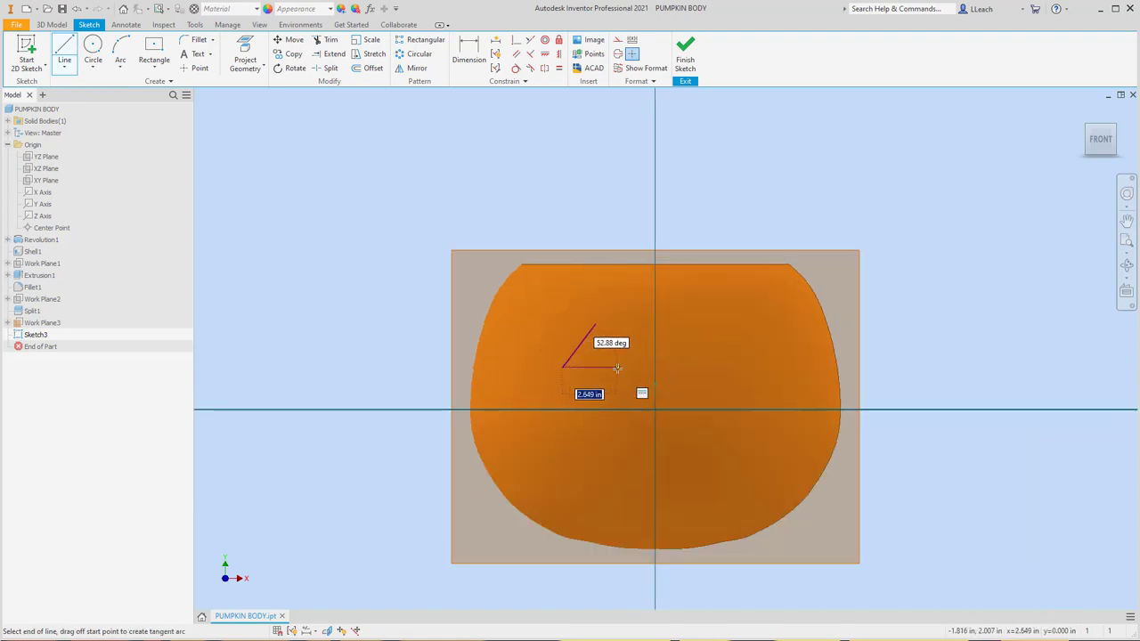
{"action": "left_click", "coordinate": [616, 373]}
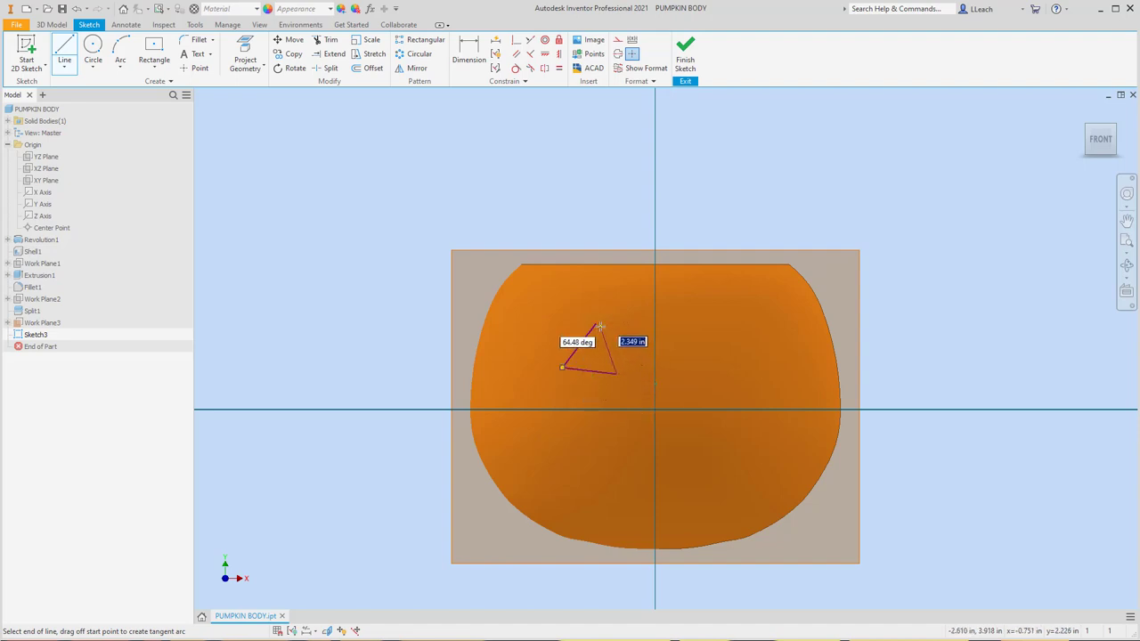
{"action": "left_click", "coordinate": [595, 323]}
{"action": "right_click", "coordinate": [677, 318]}
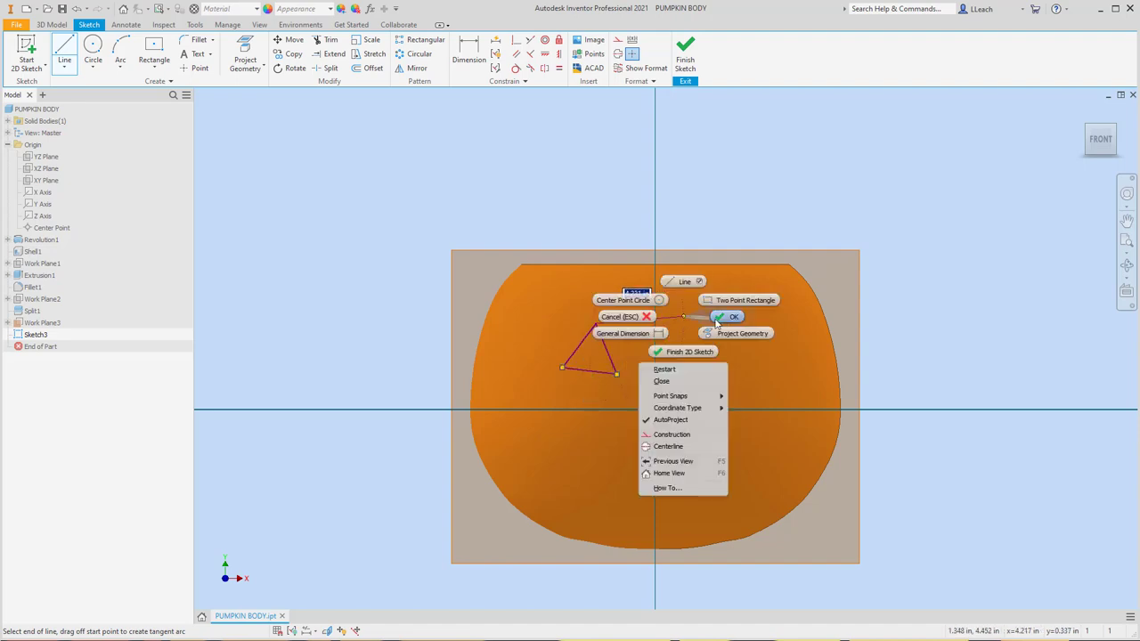
{"action": "left_click", "coordinate": [722, 325]}
Draw a closed triangle with the Line tool on the upper right of the pumpkin's front, with an inner side about 2.7 in long
{"action": "left_click", "coordinate": [64, 67]}
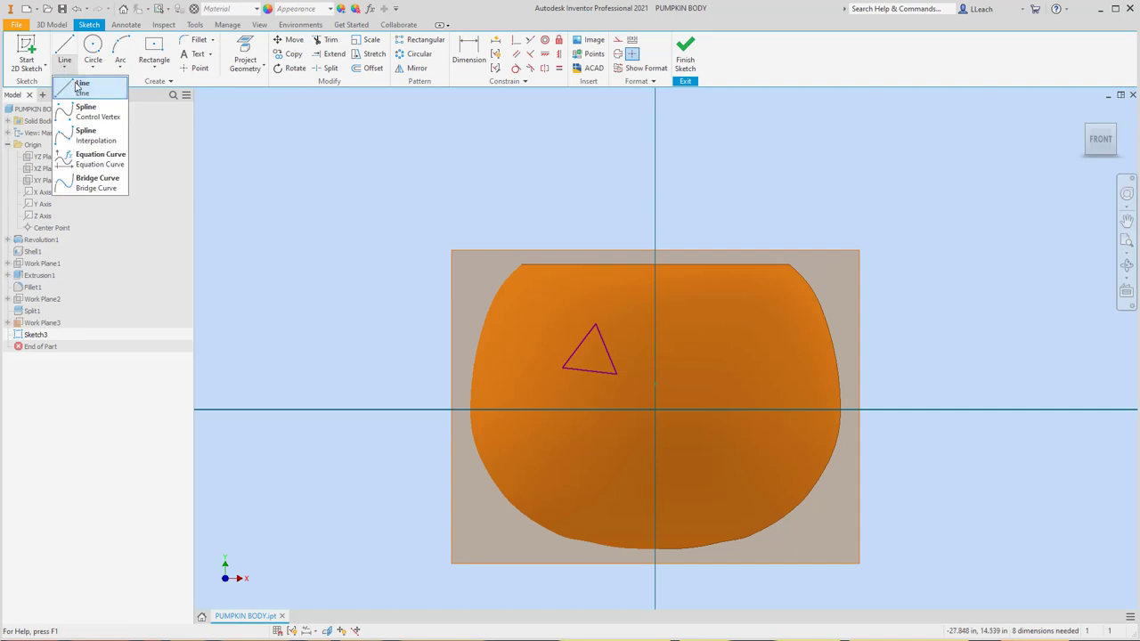
{"action": "left_click", "coordinate": [78, 89]}
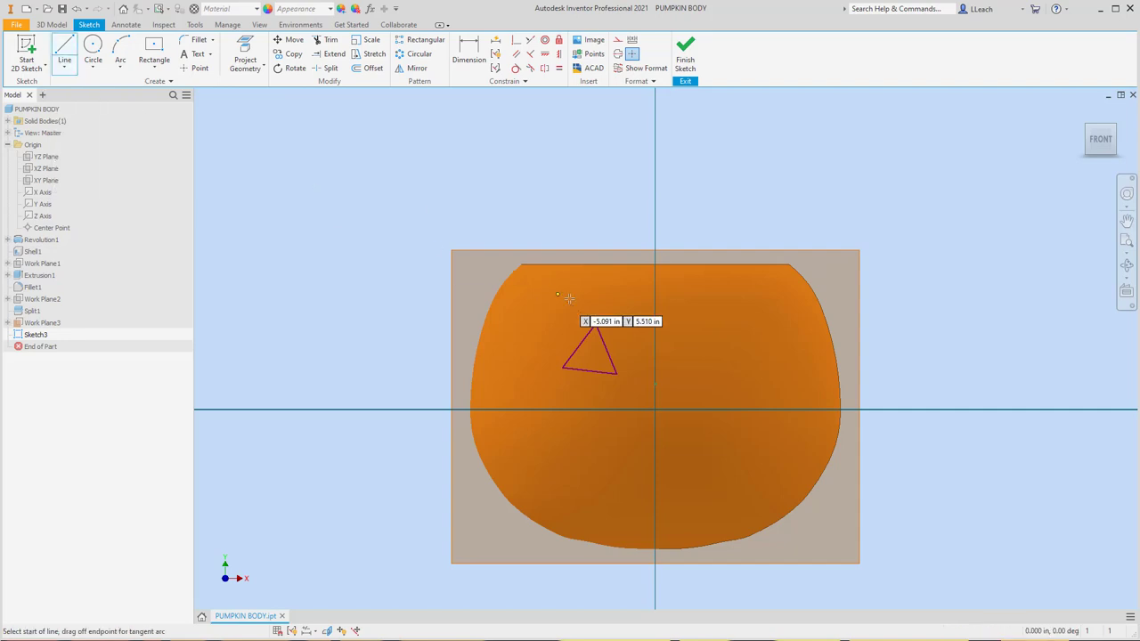
{"action": "left_click", "coordinate": [721, 317]}
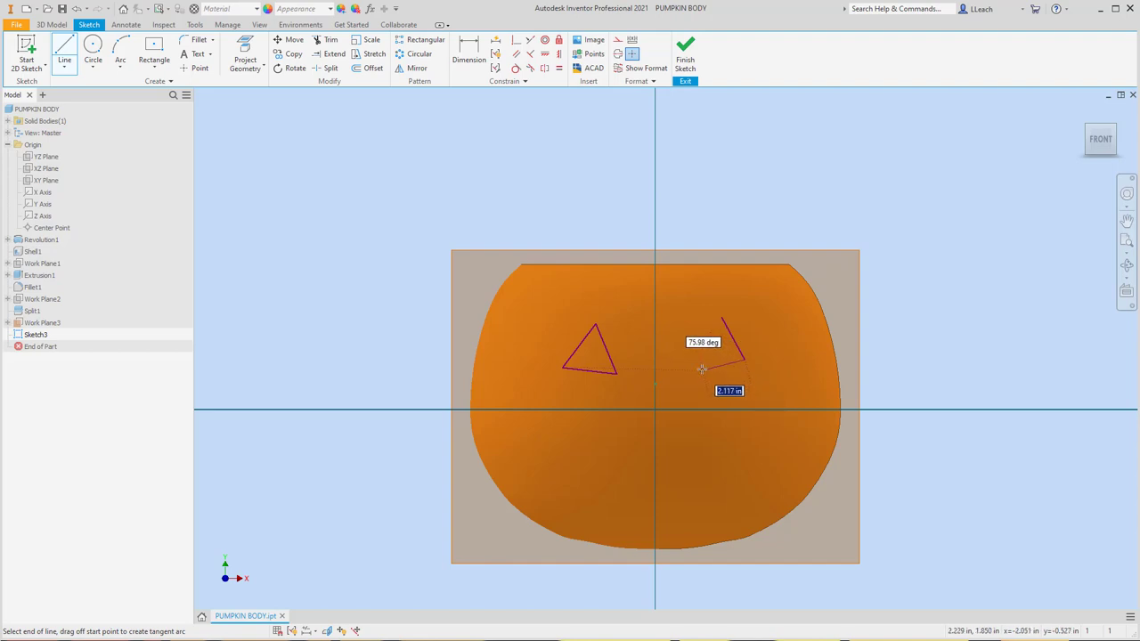
{"action": "left_click", "coordinate": [701, 368]}
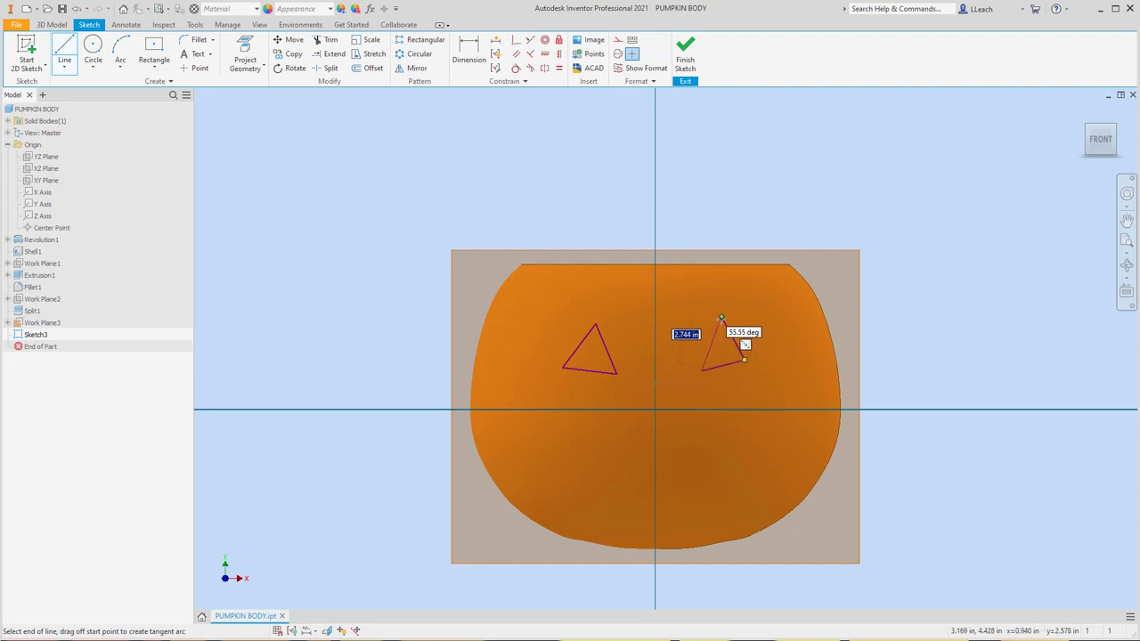
{"action": "key", "text": "Escape"}
{"action": "left_click", "coordinate": [721, 317]}
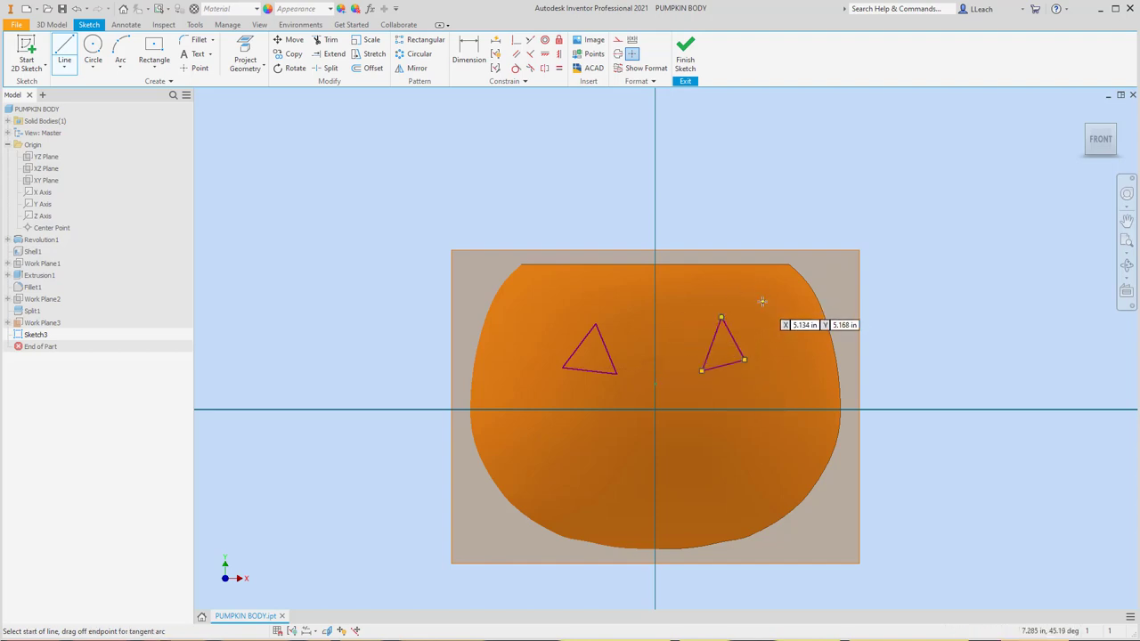
{"action": "key", "text": "Escape"}
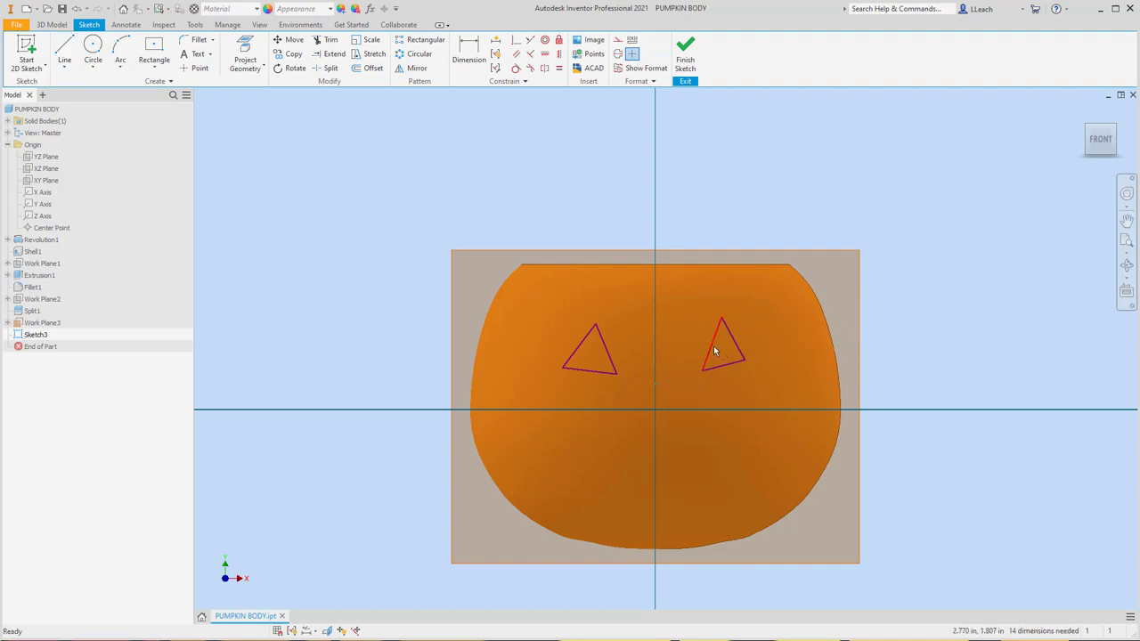
Enlarge the right eye triangle by moving its inner side toward the pumpkin's centre and adjusting its lower side and apex
{"action": "left_click_drag", "start_coordinate": [705, 346], "coordinate": [712, 369]}
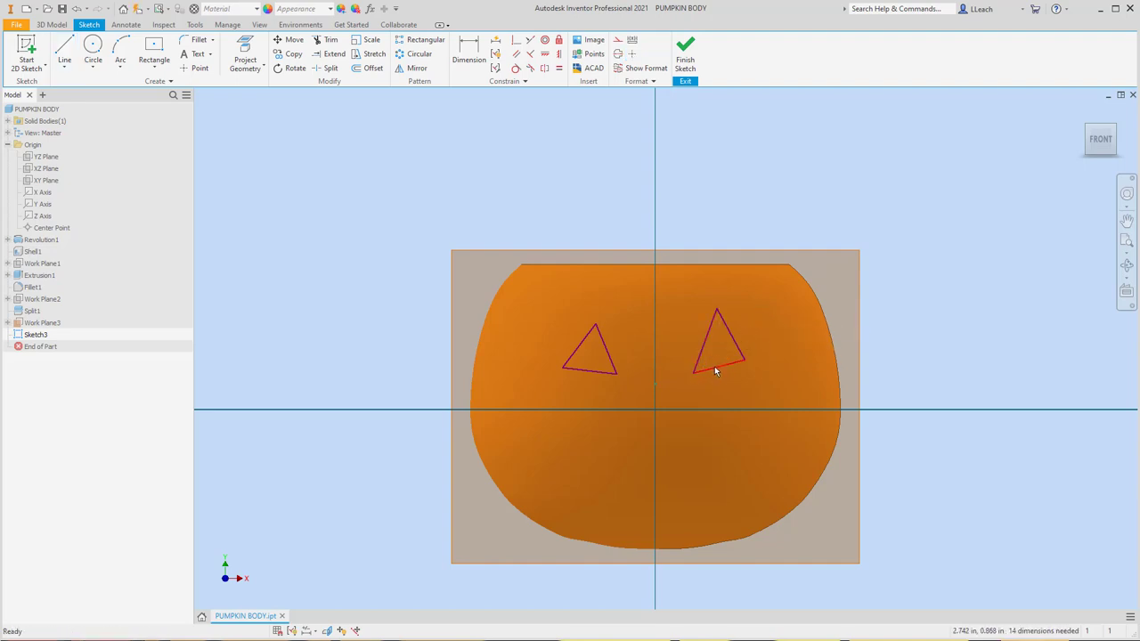
{"action": "left_click", "coordinate": [714, 368]}
{"action": "left_click_drag", "start_coordinate": [717, 313], "coordinate": [712, 319]}
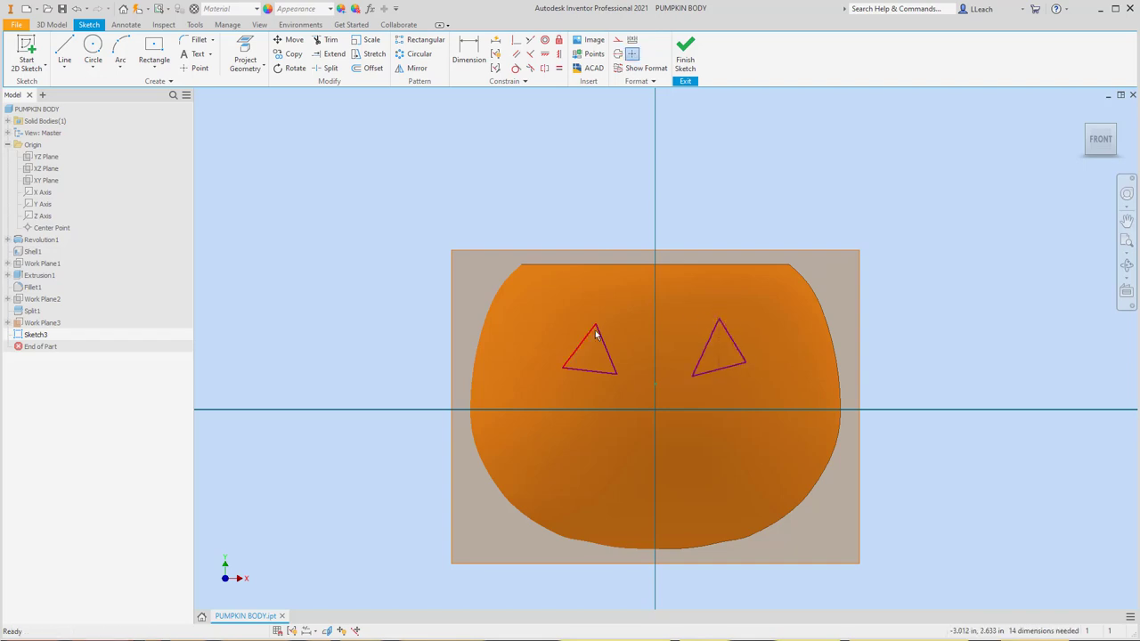
Shift the left eye triangle's inner side slightly toward the centre and extend it to close the gap at the apex
{"action": "left_click_drag", "start_coordinate": [600, 338], "coordinate": [606, 339]}
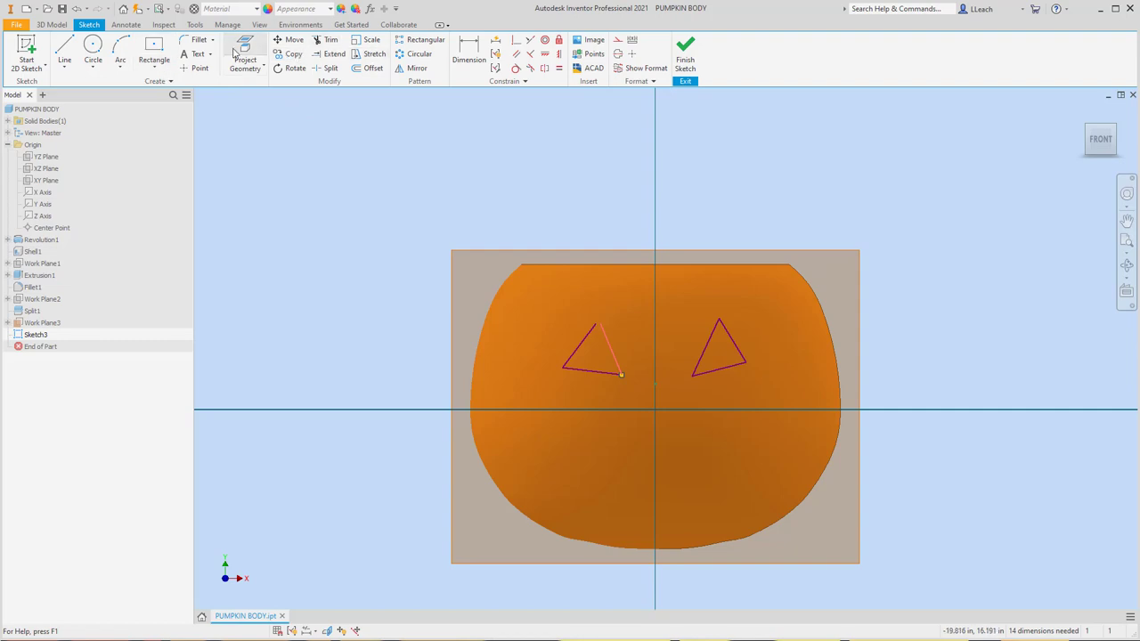
{"action": "left_click", "coordinate": [330, 54]}
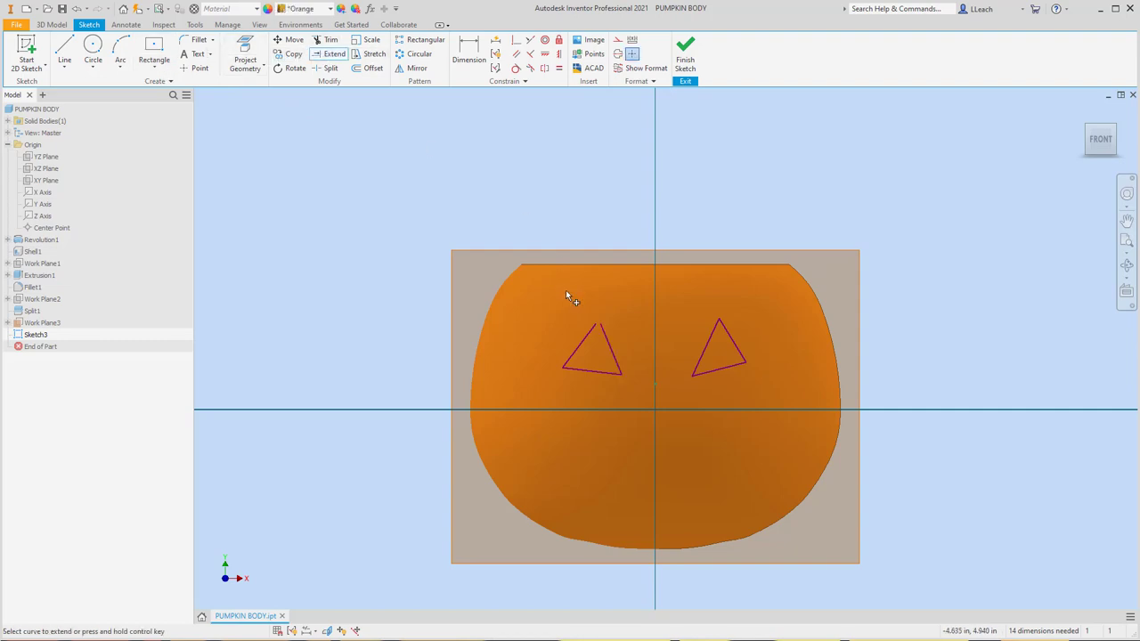
{"action": "left_click", "coordinate": [603, 329]}
{"action": "key", "text": "Escape"}
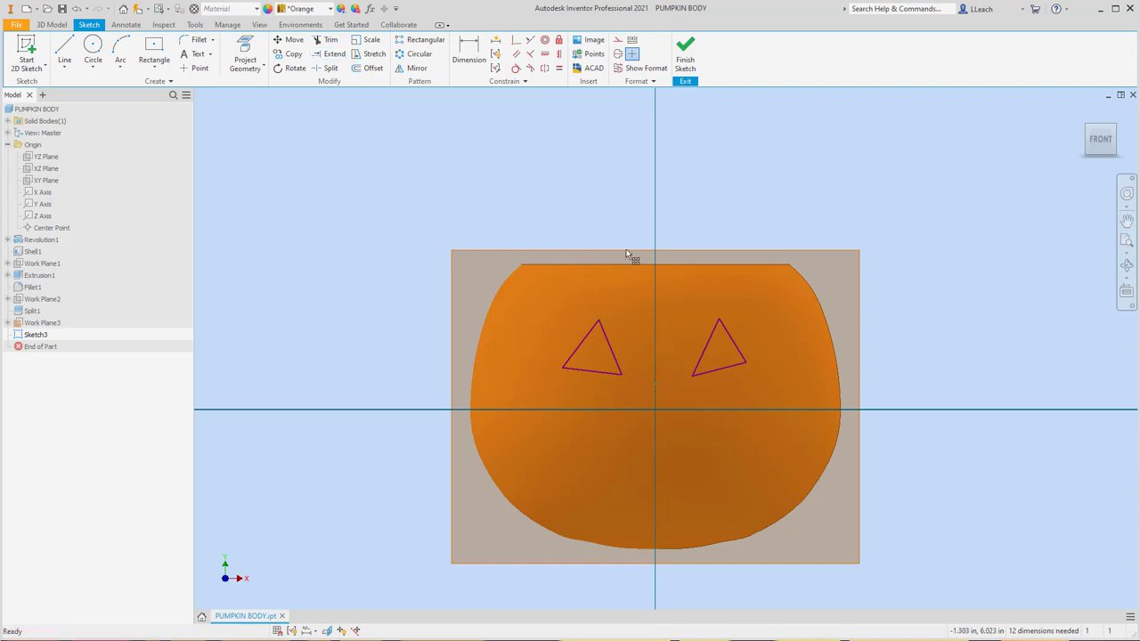
Draw a downward-pointing nose triangle centred on the vertical axis below the eyes, with slanted sides about 1.6 in long
{"action": "left_click", "coordinate": [64, 68]}
{"action": "left_click", "coordinate": [85, 87]}
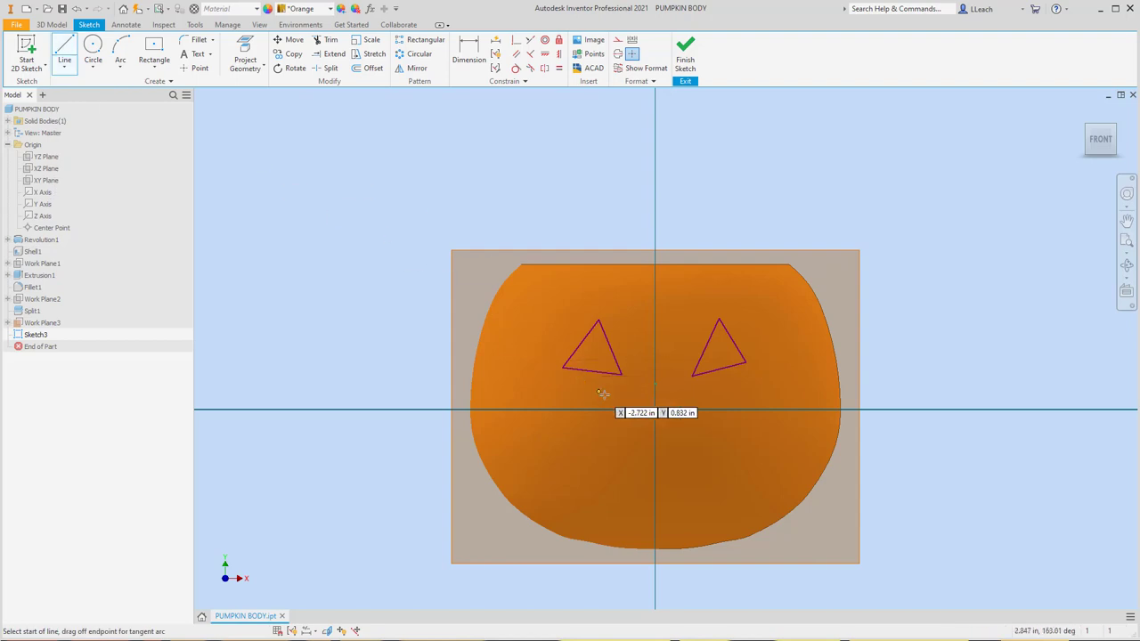
{"action": "left_click", "coordinate": [656, 391]}
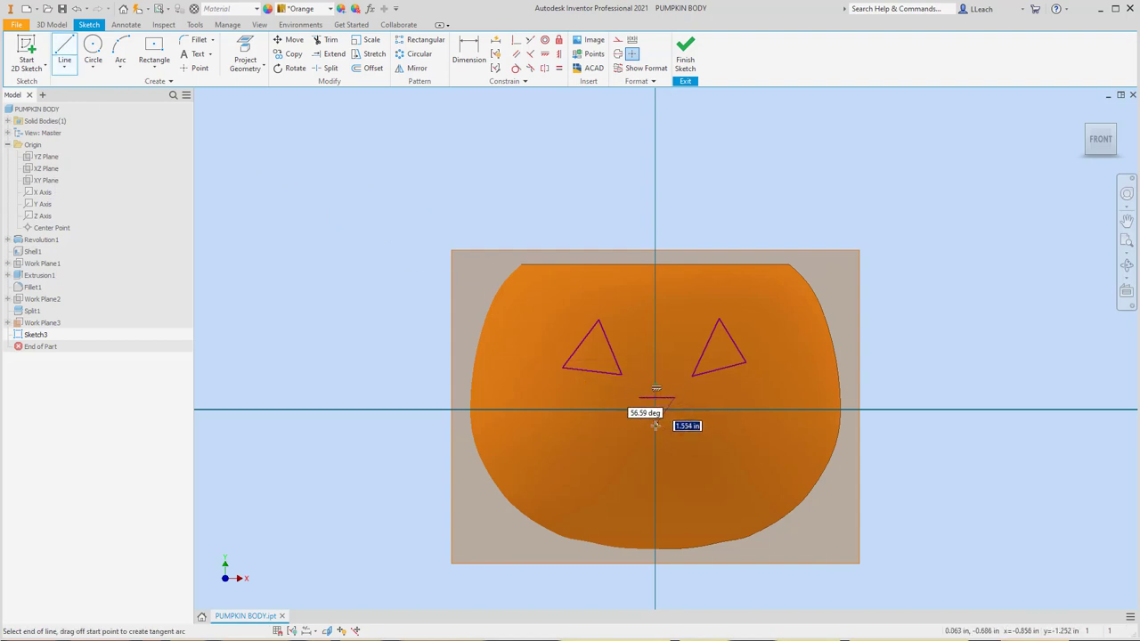
{"action": "left_click", "coordinate": [656, 425]}
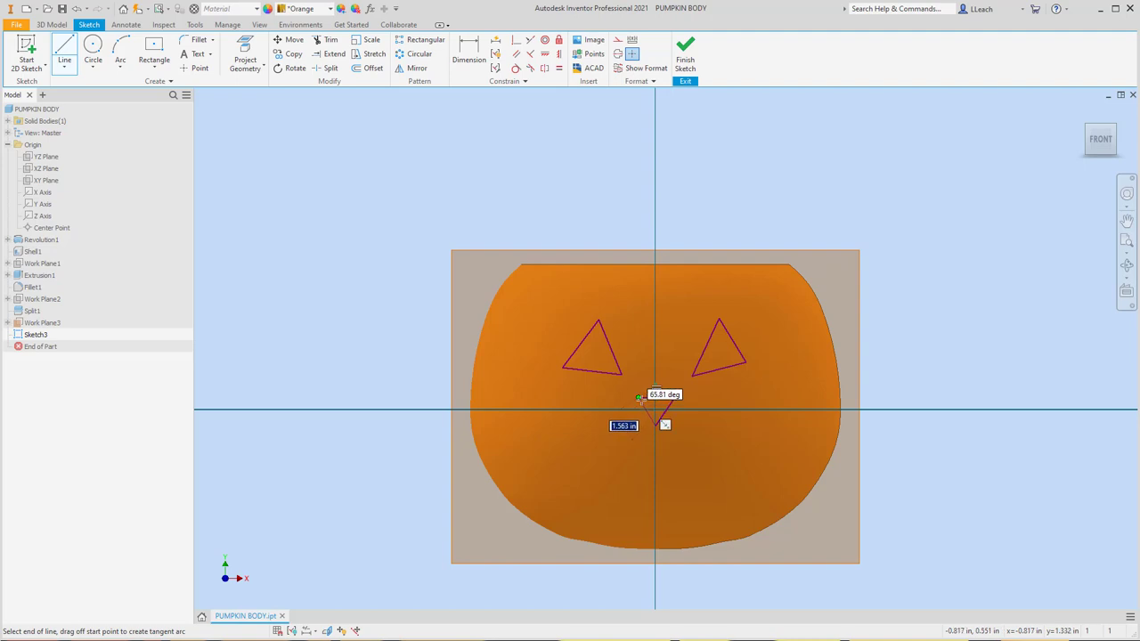
{"action": "left_click", "coordinate": [639, 398]}
{"action": "left_click", "coordinate": [674, 398]}
{"action": "key", "text": "Escape"}
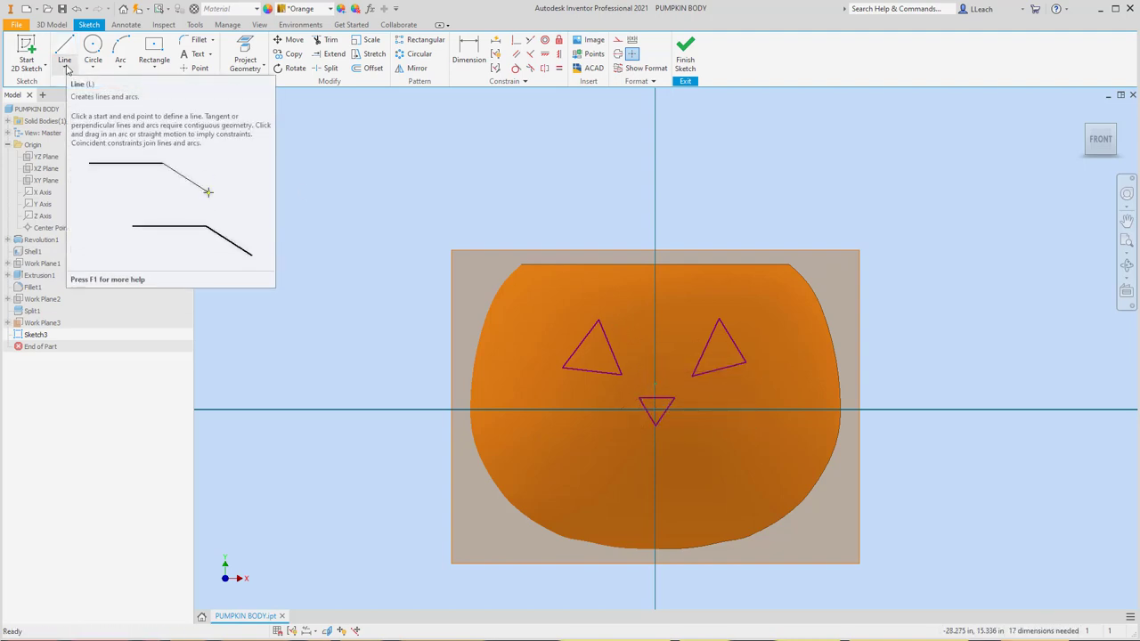
Draw a control vertex spline below the nose as the smile's curved lower edge, rising at both ends
{"action": "left_click", "coordinate": [65, 67]}
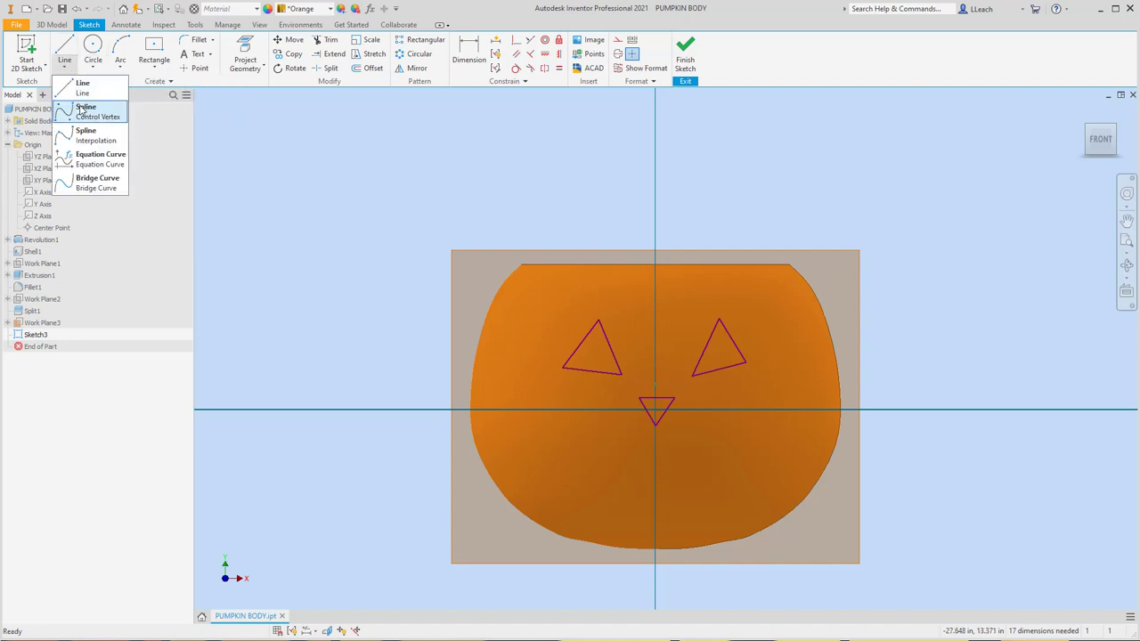
{"action": "left_click", "coordinate": [81, 109]}
{"action": "left_click", "coordinate": [557, 447]}
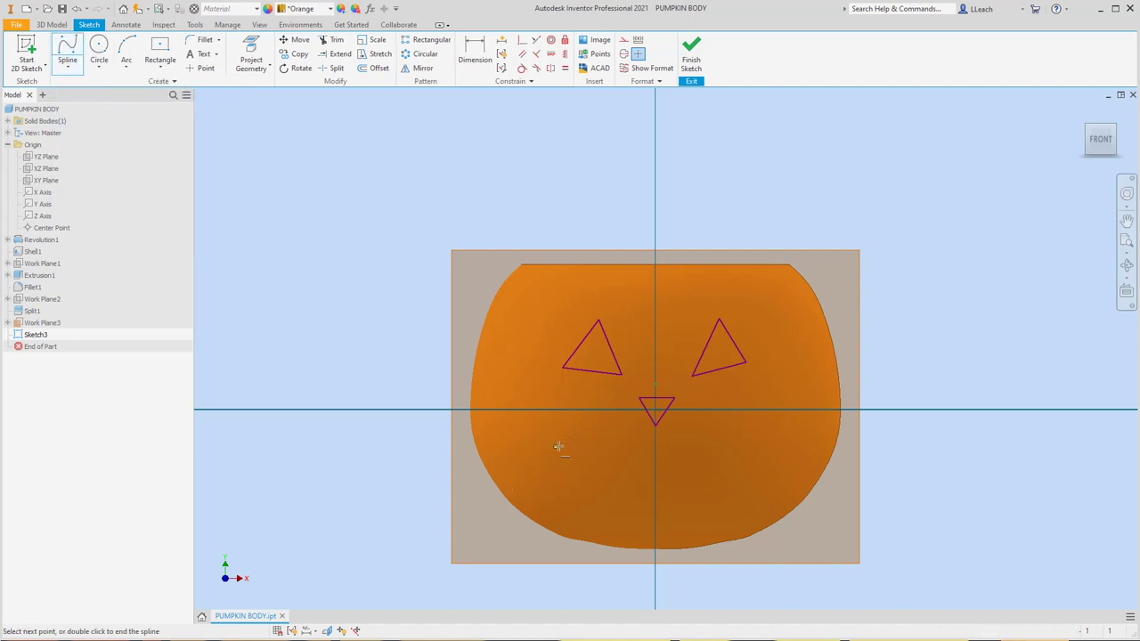
{"action": "left_click", "coordinate": [565, 472]}
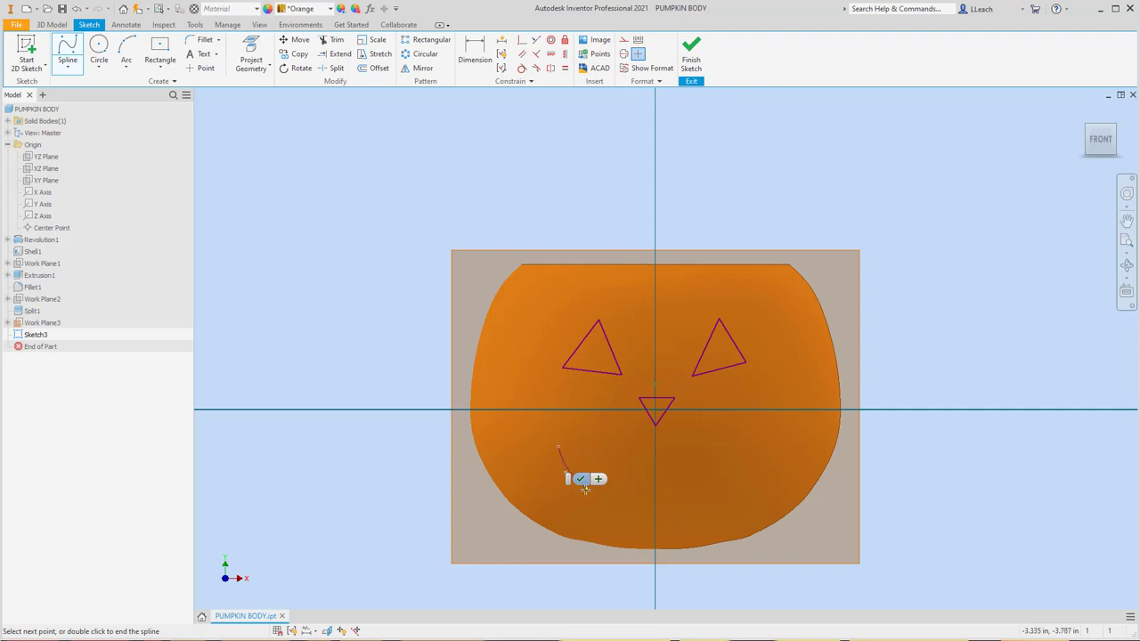
{"action": "left_click", "coordinate": [587, 491]}
{"action": "left_click", "coordinate": [638, 501]}
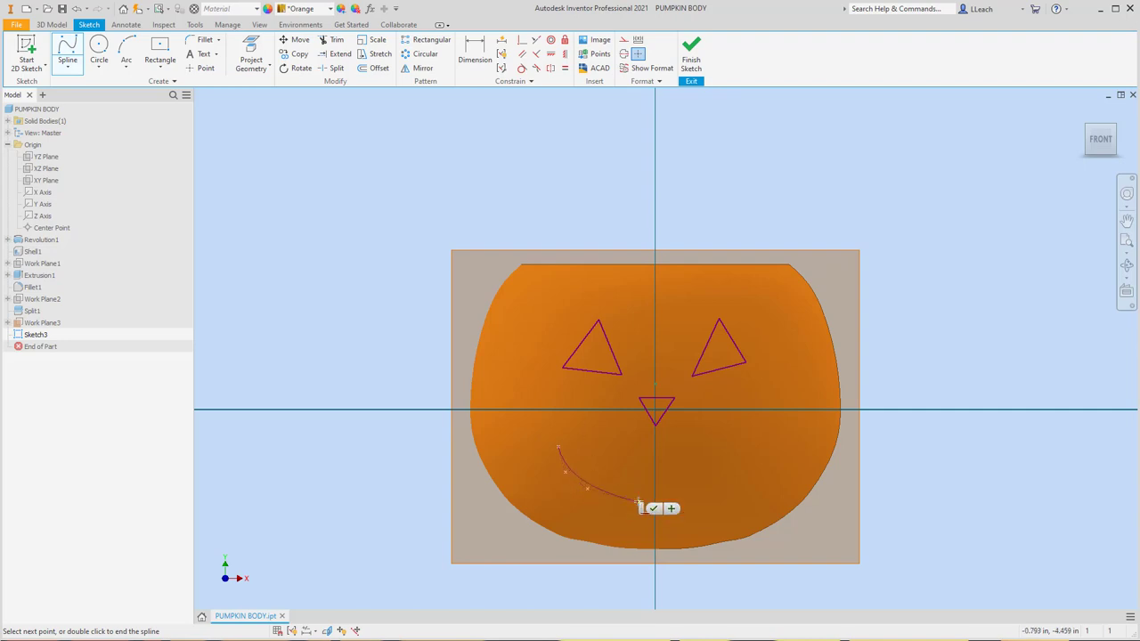
{"action": "left_click", "coordinate": [664, 496]}
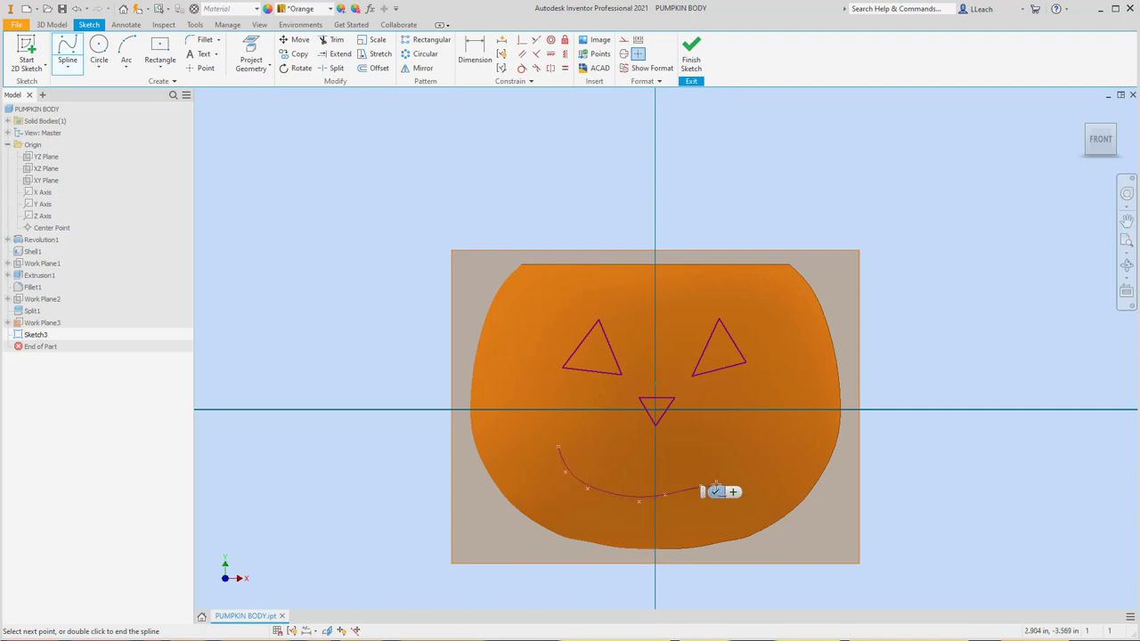
{"action": "left_click", "coordinate": [701, 486]}
{"action": "left_click", "coordinate": [728, 475]}
{"action": "left_click", "coordinate": [743, 465]}
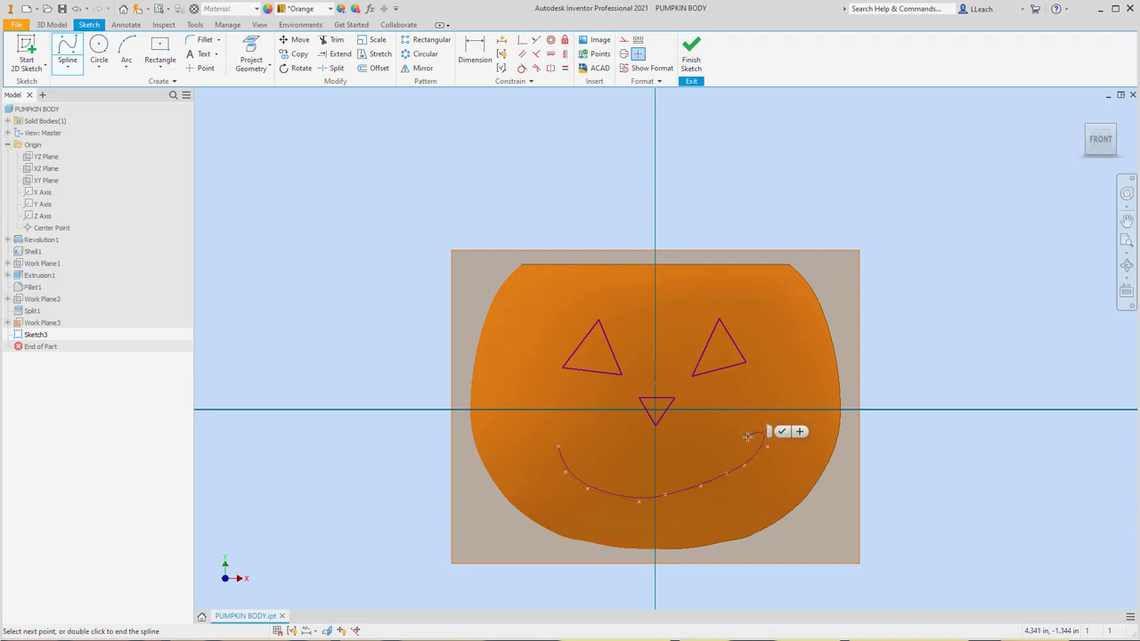
{"action": "left_click", "coordinate": [765, 428]}
{"action": "left_click", "coordinate": [780, 431]}
{"action": "key", "text": "Escape"}
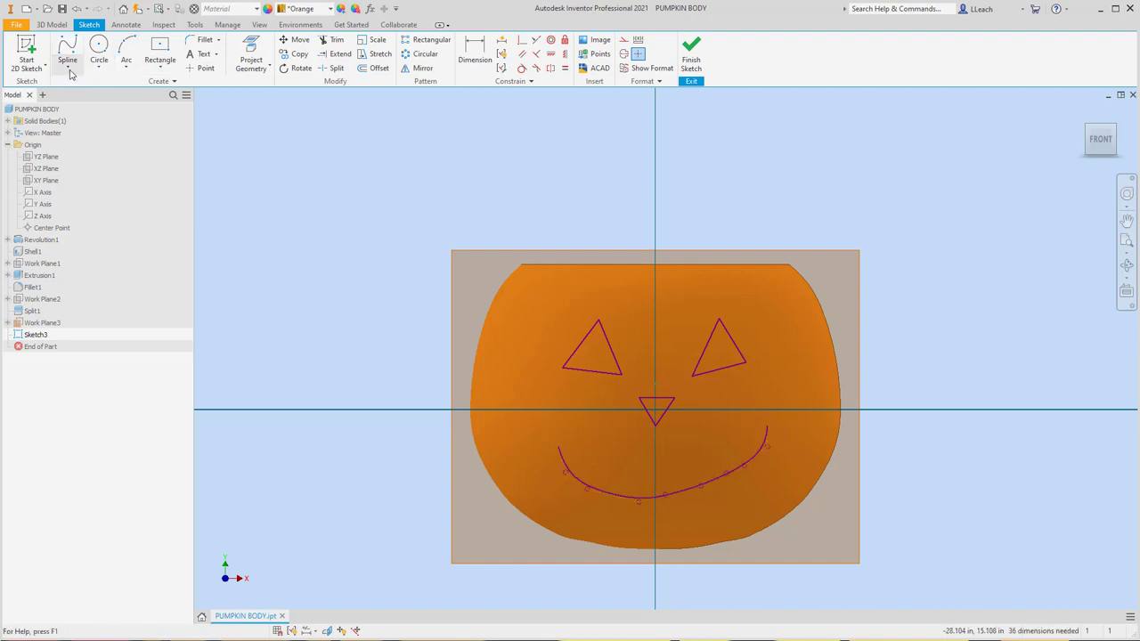
Close the mouth outline with a jagged chain of lines joining the left and right ends of the smile spline
{"action": "left_click", "coordinate": [68, 66]}
{"action": "left_click", "coordinate": [79, 86]}
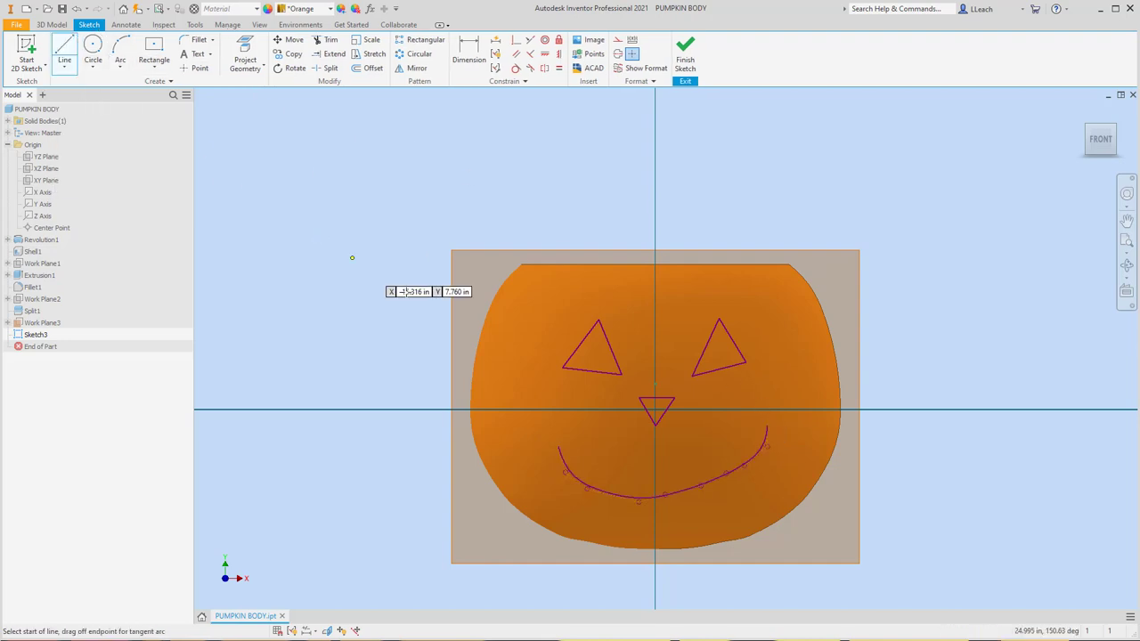
{"action": "left_click", "coordinate": [557, 446]}
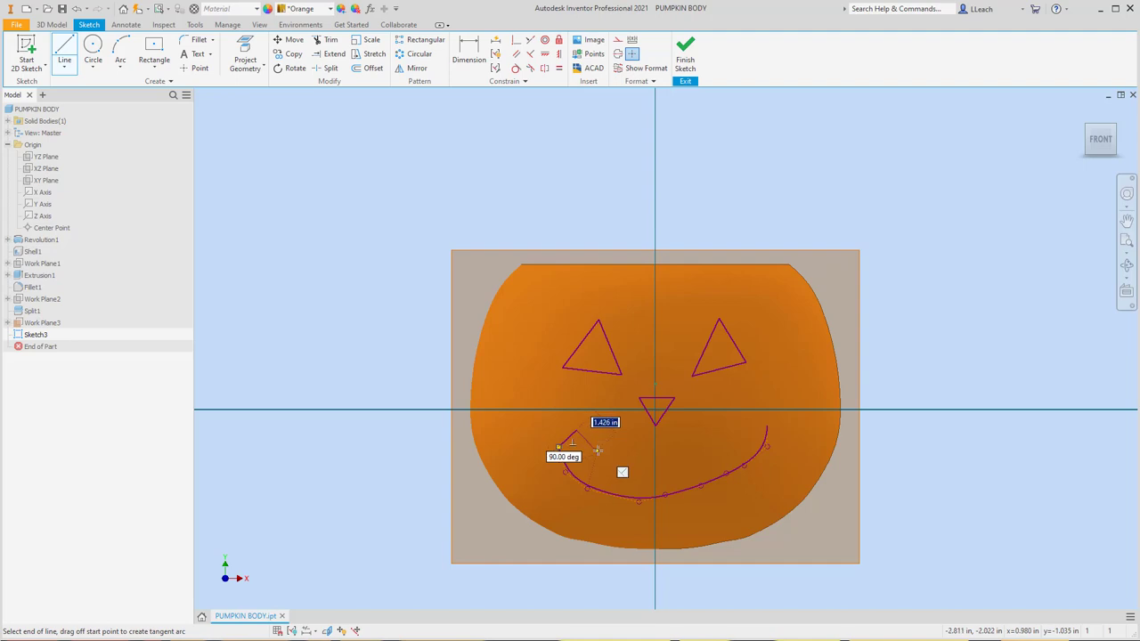
{"action": "left_click", "coordinate": [596, 451]}
{"action": "left_click", "coordinate": [615, 451]}
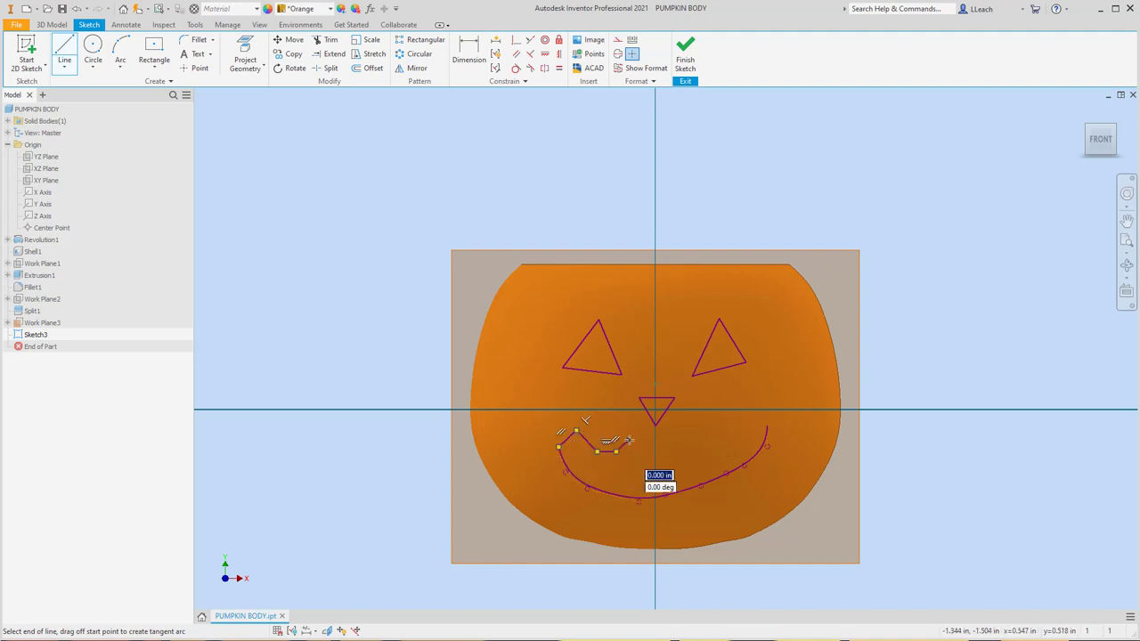
{"action": "left_click", "coordinate": [627, 442]}
{"action": "left_click", "coordinate": [646, 460]}
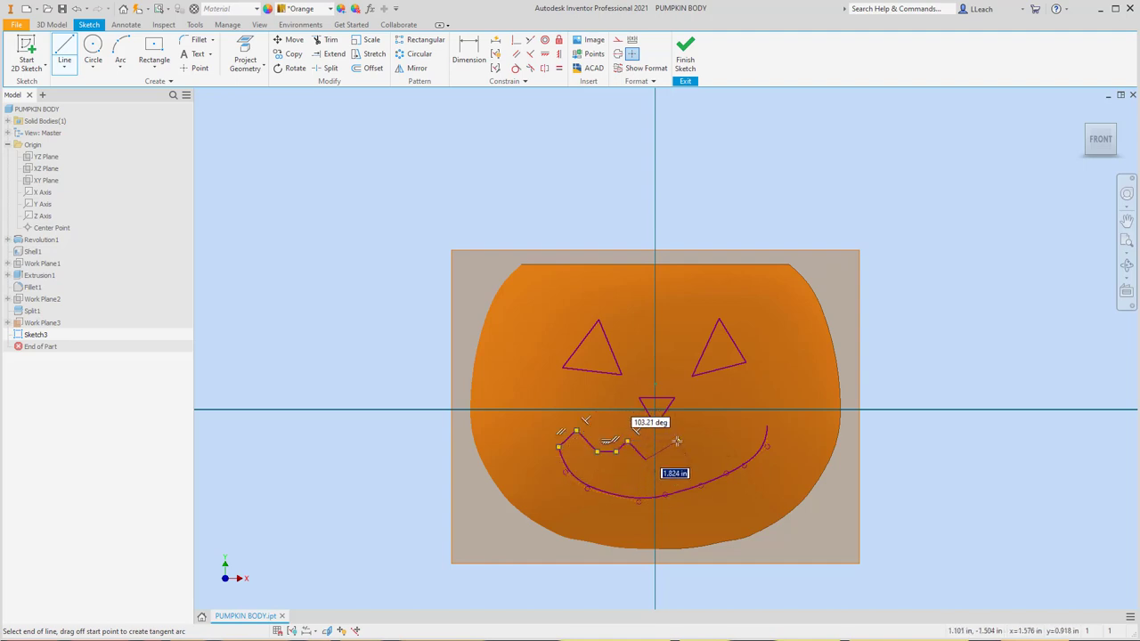
{"action": "left_click", "coordinate": [679, 442]}
{"action": "left_click", "coordinate": [688, 451]}
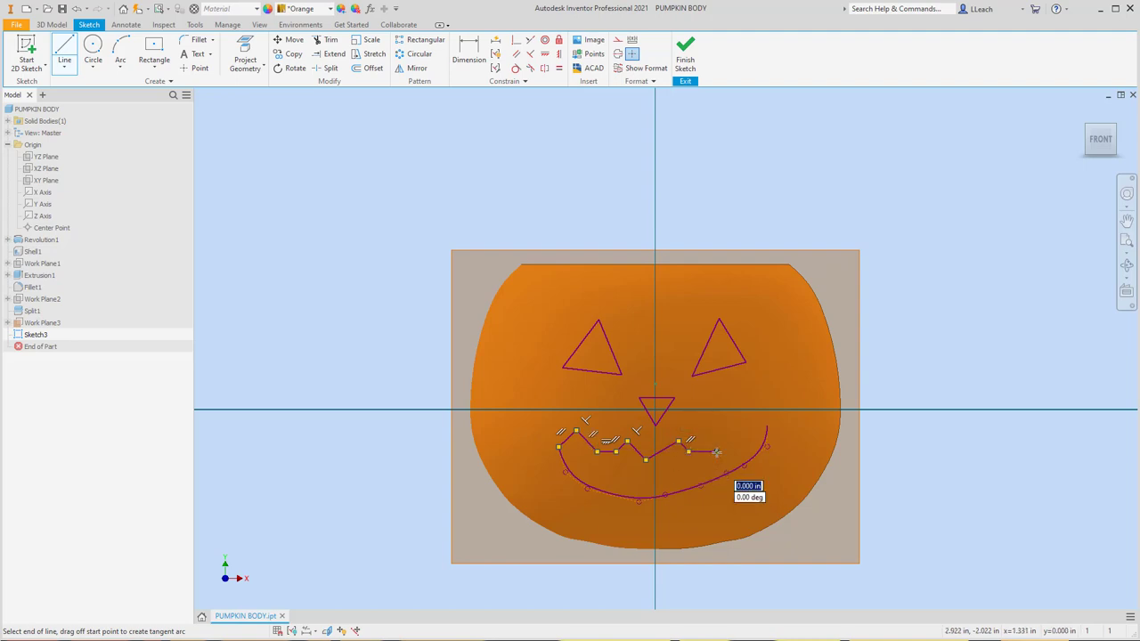
{"action": "left_click", "coordinate": [717, 452]}
{"action": "left_click", "coordinate": [739, 431]}
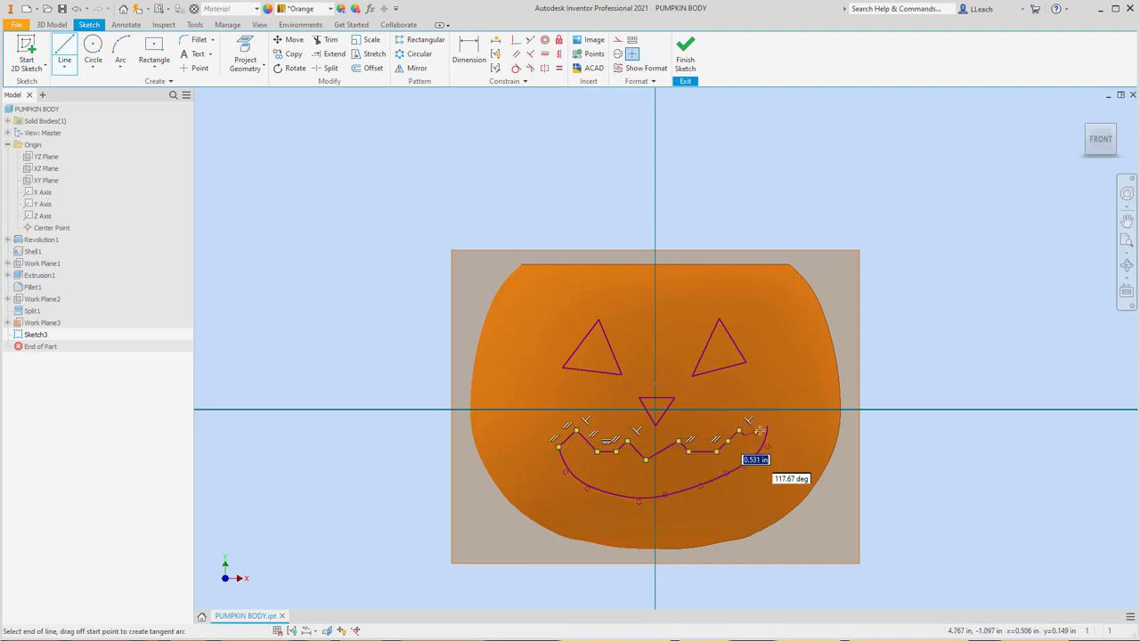
{"action": "scroll", "coordinate": [766, 428], "scroll_direction": "up", "scroll_amount": 3}
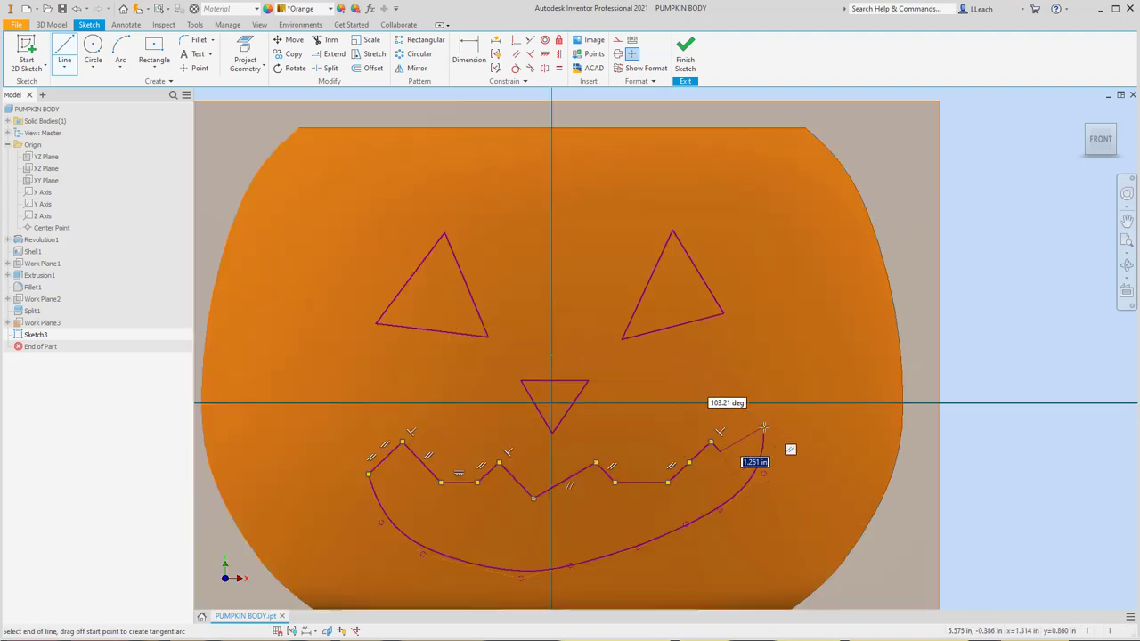
{"action": "left_click", "coordinate": [763, 433]}
{"action": "scroll", "coordinate": [638, 359], "scroll_direction": "down", "scroll_amount": 5}
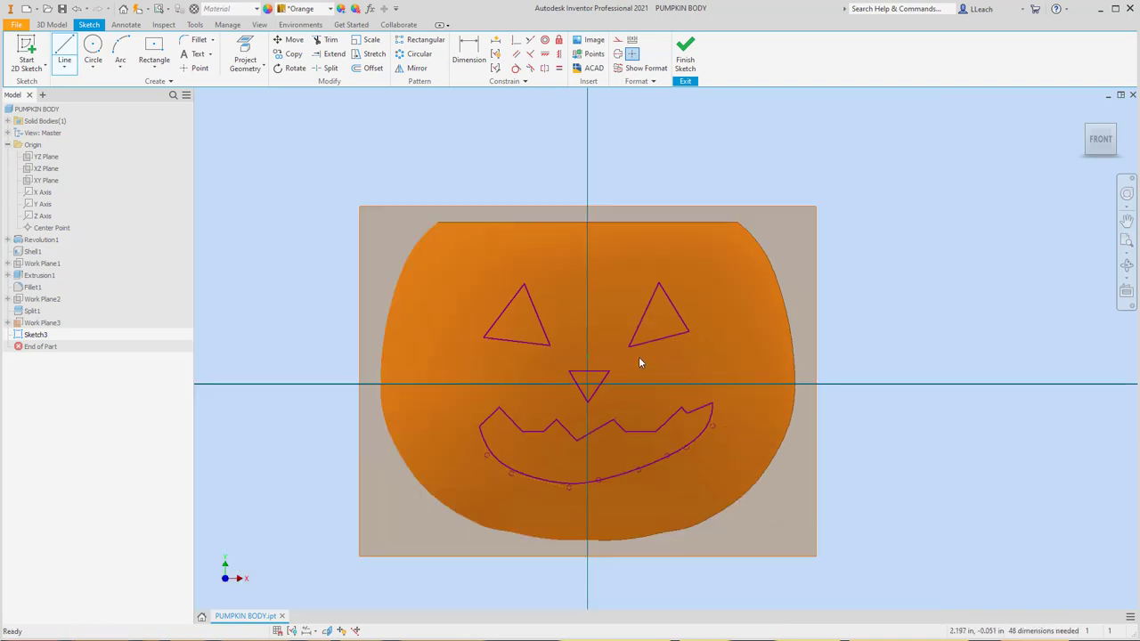
{"action": "key", "text": "Escape"}
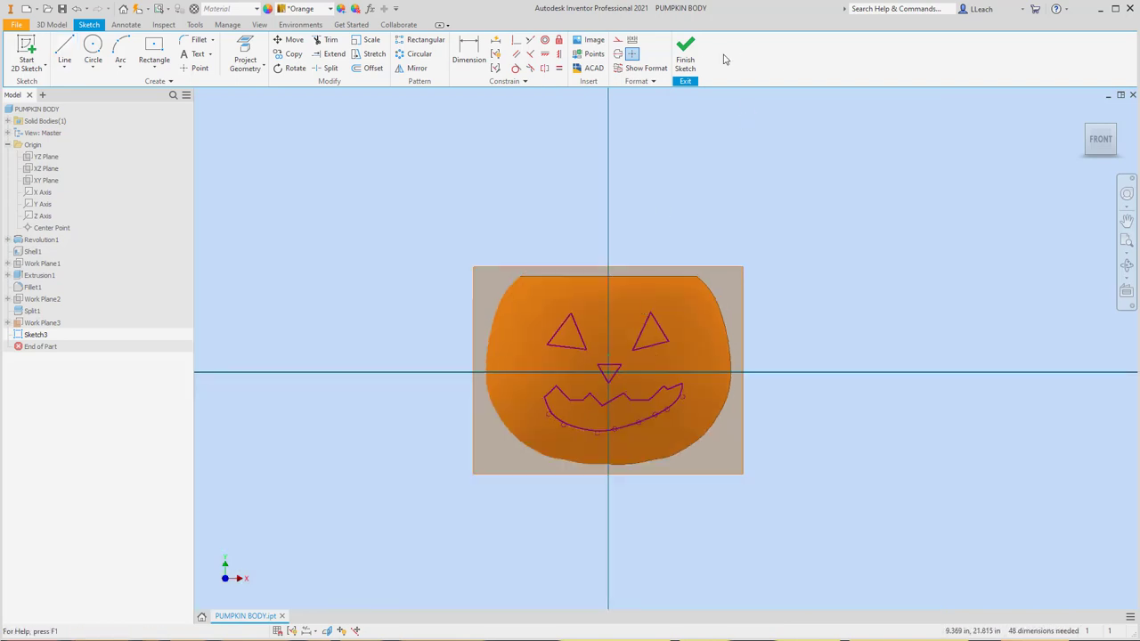
Finish the face sketch and set up an Extrude cut using both eyes, the nose and the mouth as profiles
{"action": "left_click", "coordinate": [685, 60]}
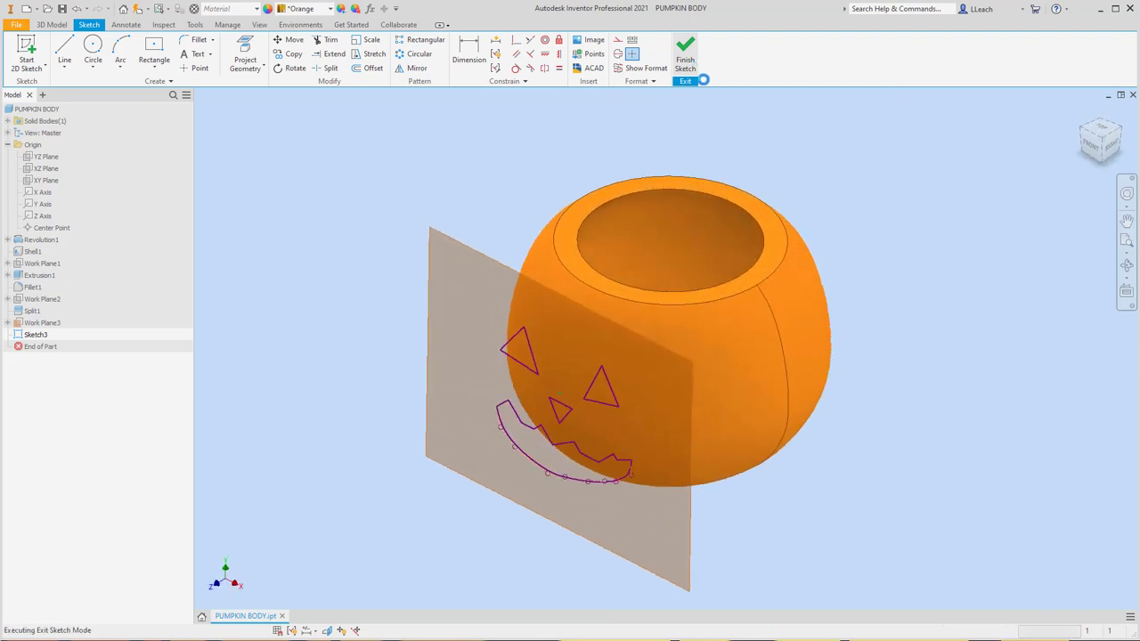
{"action": "left_click", "coordinate": [66, 52]}
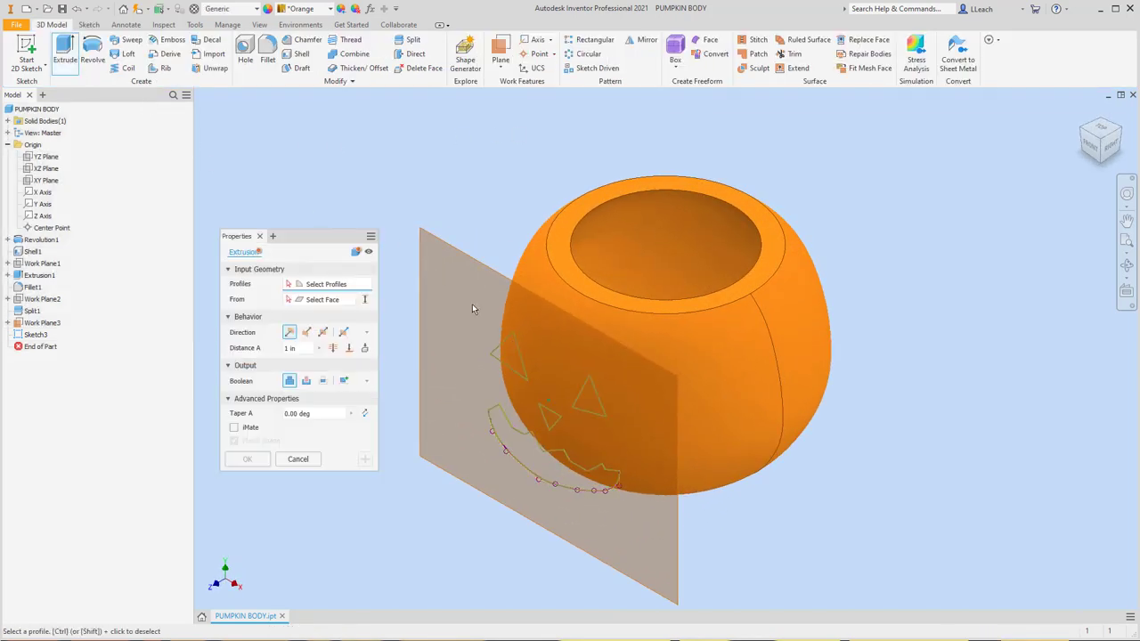
{"action": "left_click", "coordinate": [515, 359]}
{"action": "left_click", "coordinate": [543, 415]}
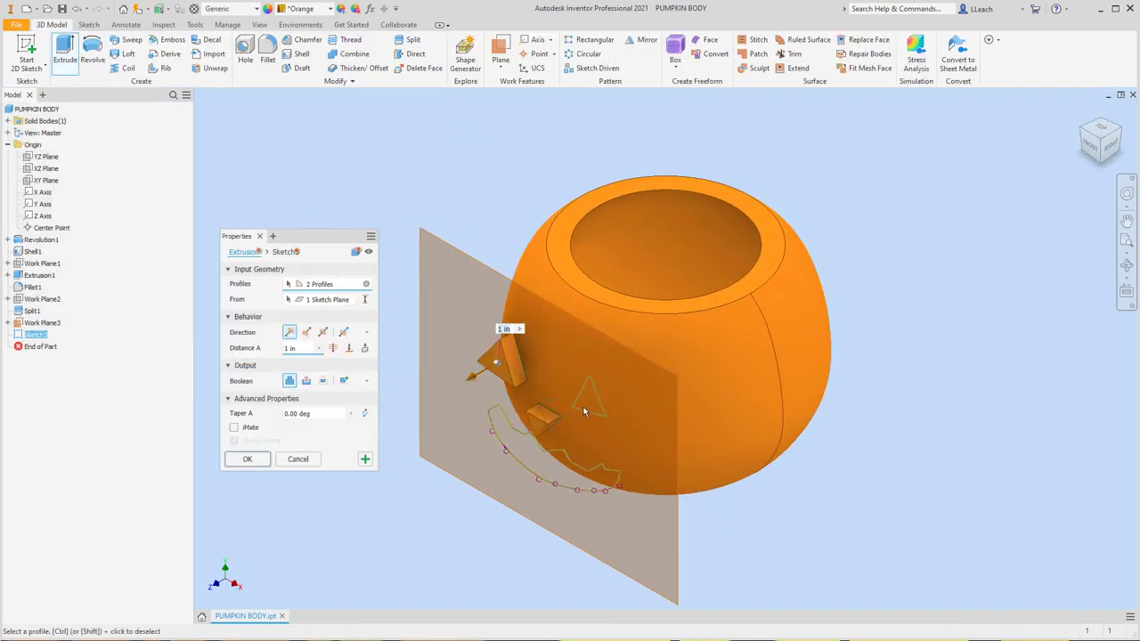
{"action": "left_click", "coordinate": [584, 403]}
{"action": "left_click", "coordinate": [538, 456]}
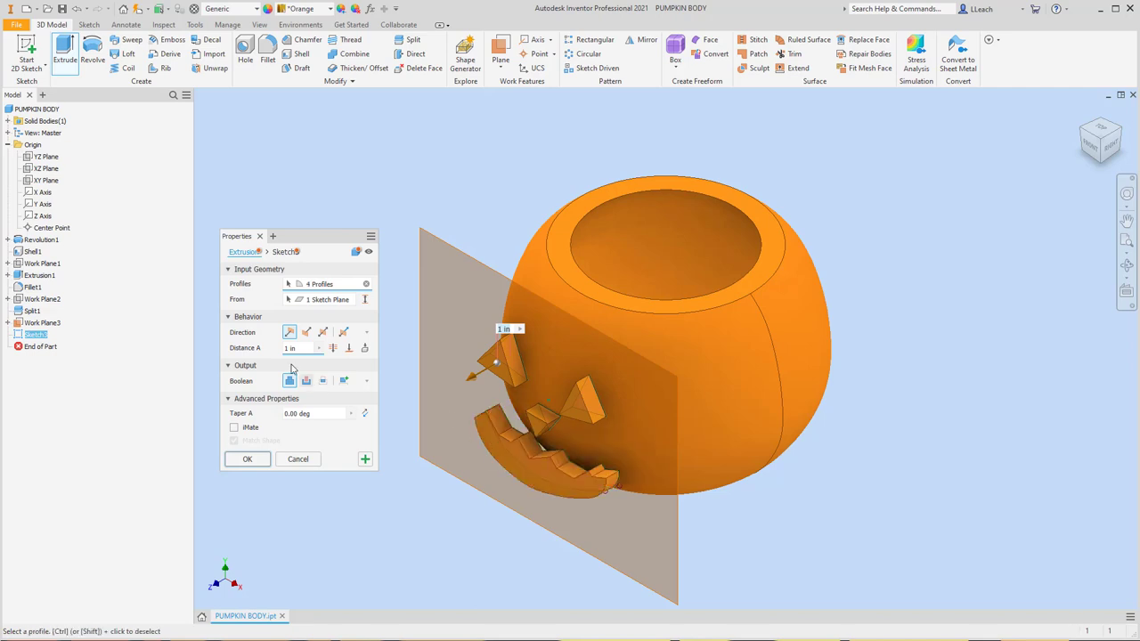
{"action": "left_click", "coordinate": [306, 380]}
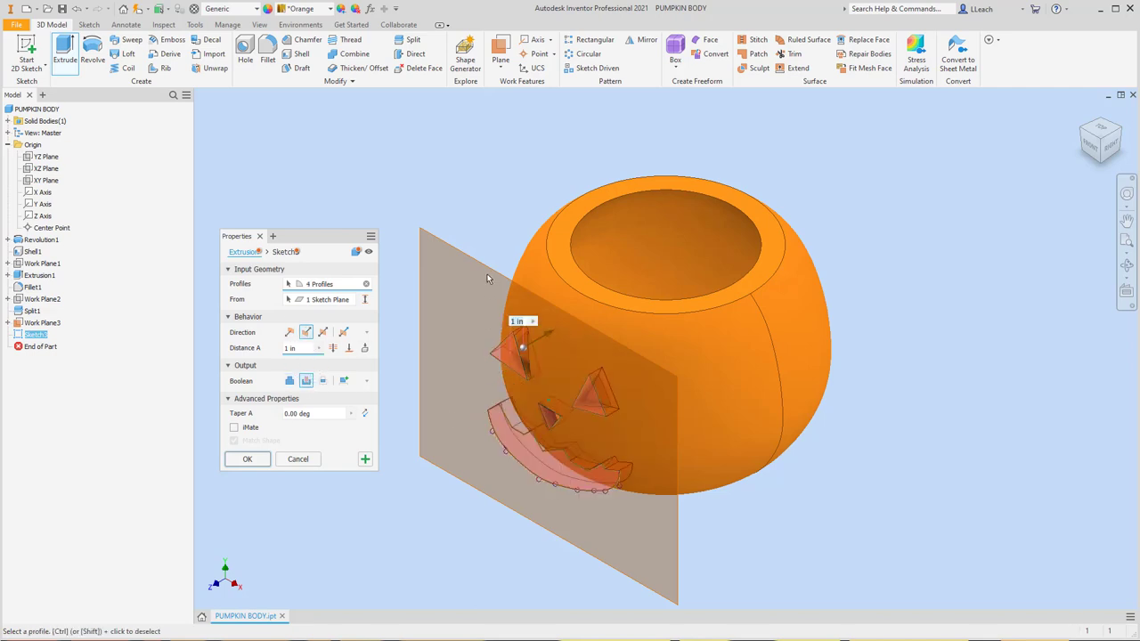
Set the cut's distance to 8 in and its taper to -2 degrees, and create the face cut
{"action": "left_click", "coordinate": [1102, 131]}
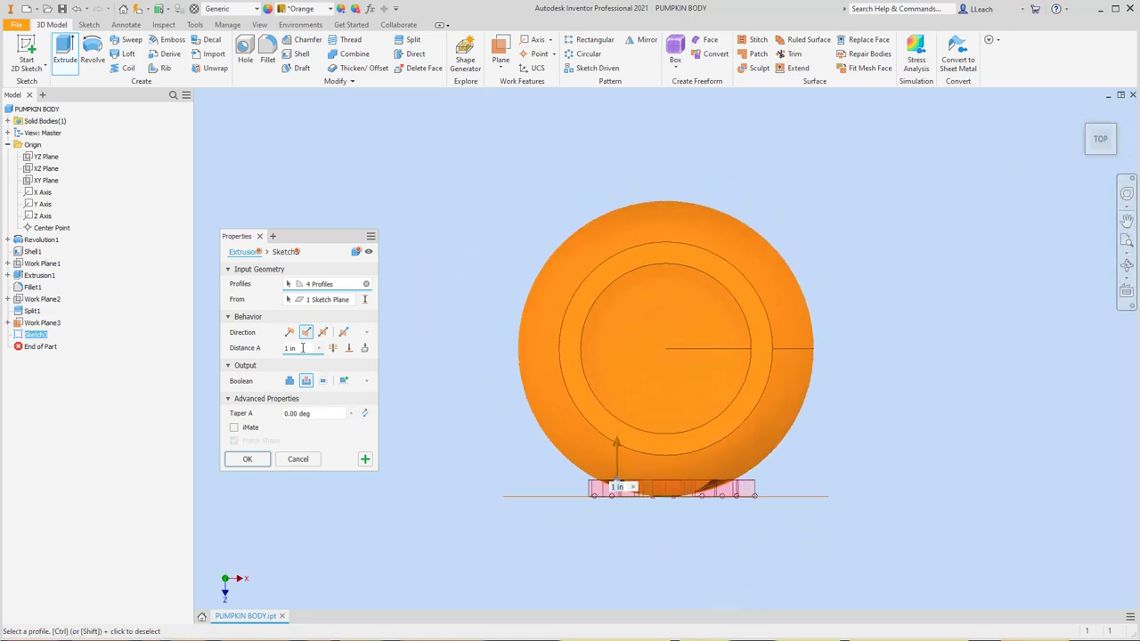
{"action": "left_click", "coordinate": [292, 348]}
{"action": "type", "text": "3"}
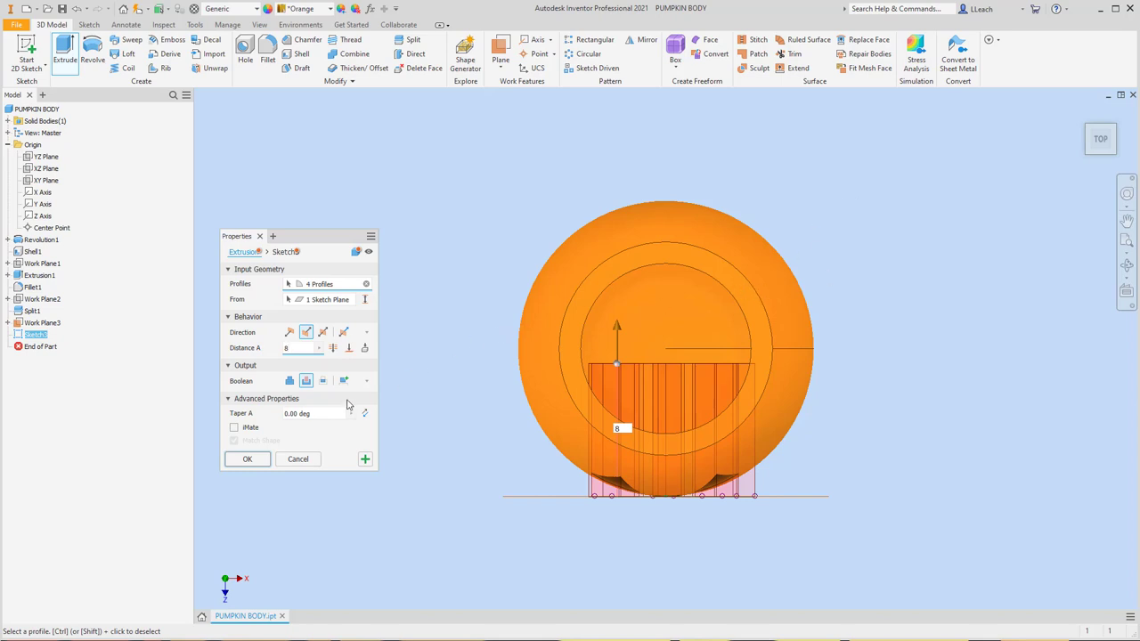
{"action": "left_click", "coordinate": [315, 414]}
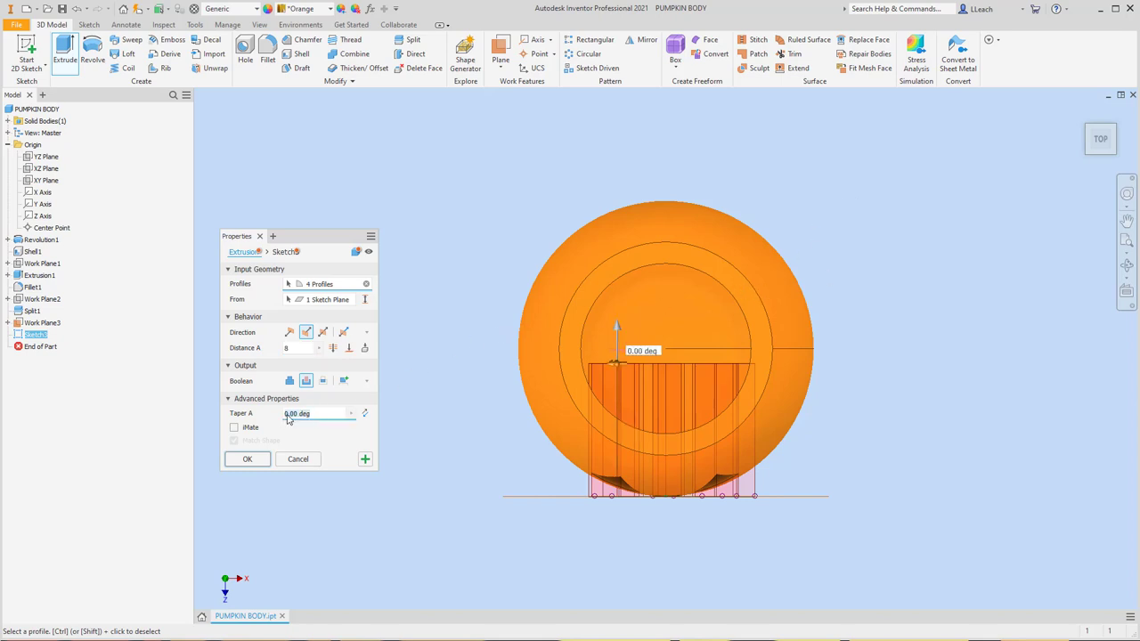
{"action": "type", "text": "1"}
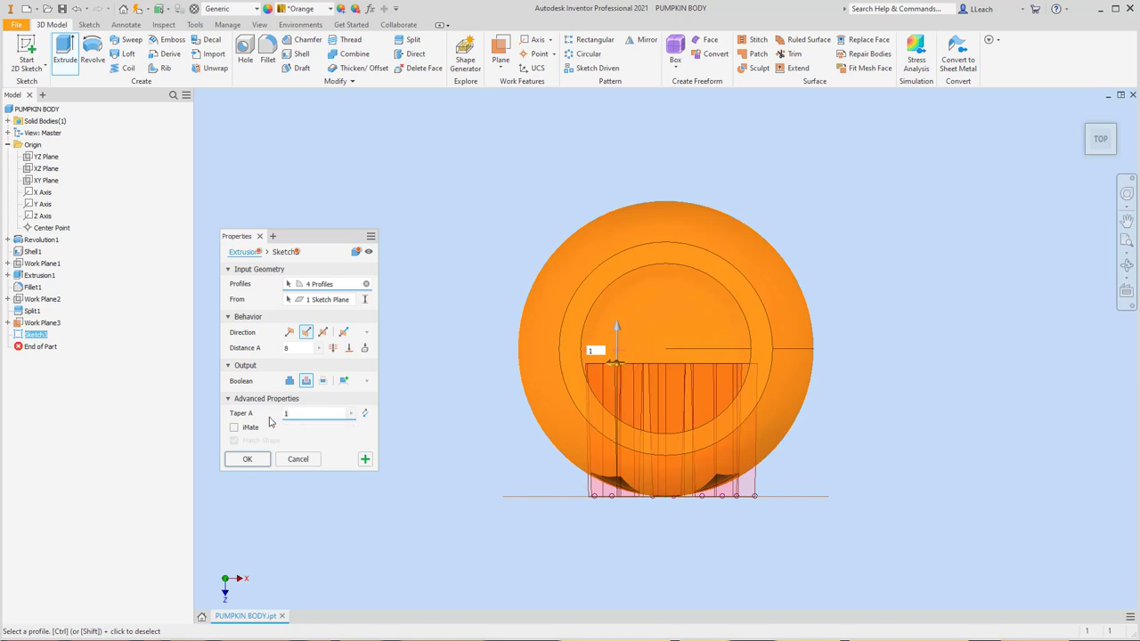
{"action": "key", "text": "BackSpace"}
{"action": "type", "text": "-2"}
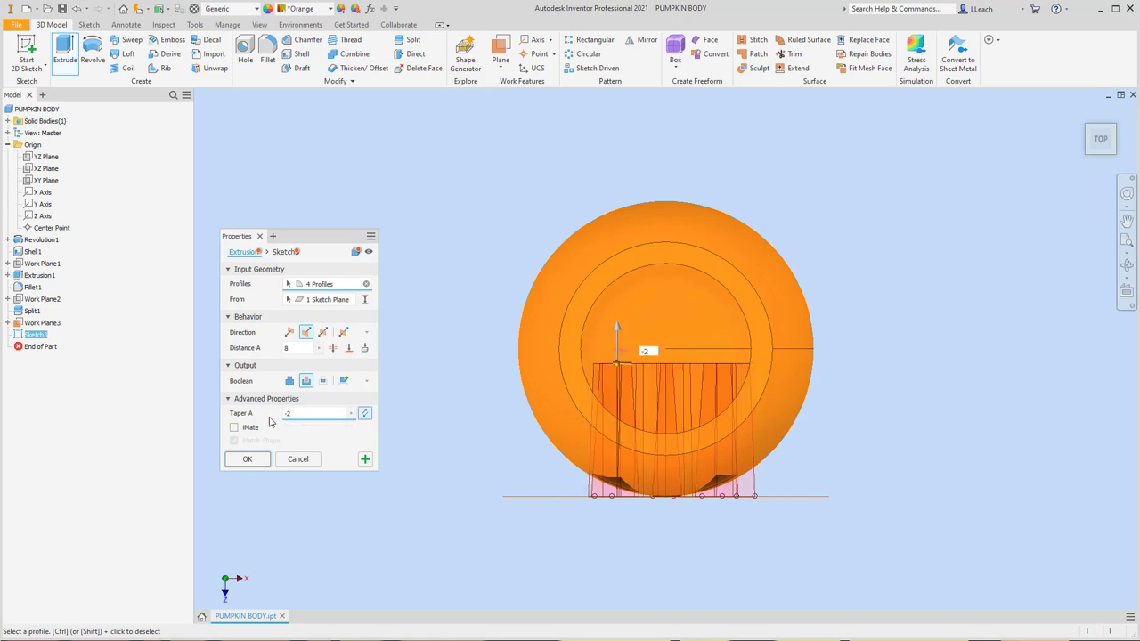
{"action": "left_click", "coordinate": [247, 459]}
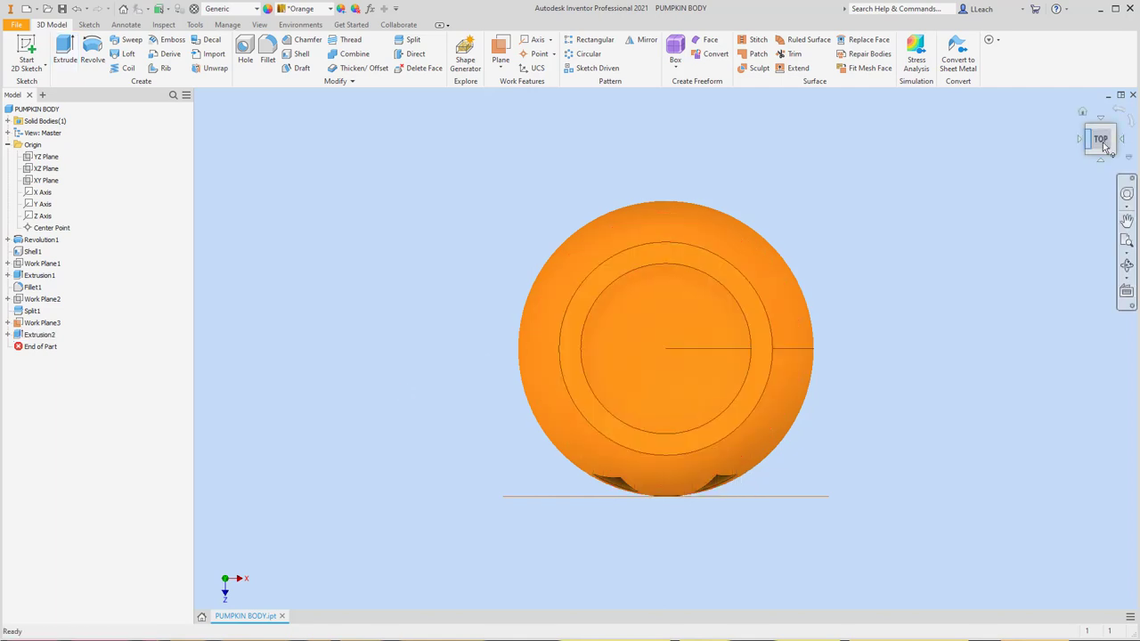
Hide the work plane in front of the carved face and save the pumpkin body part
{"action": "left_click", "coordinate": [1084, 112]}
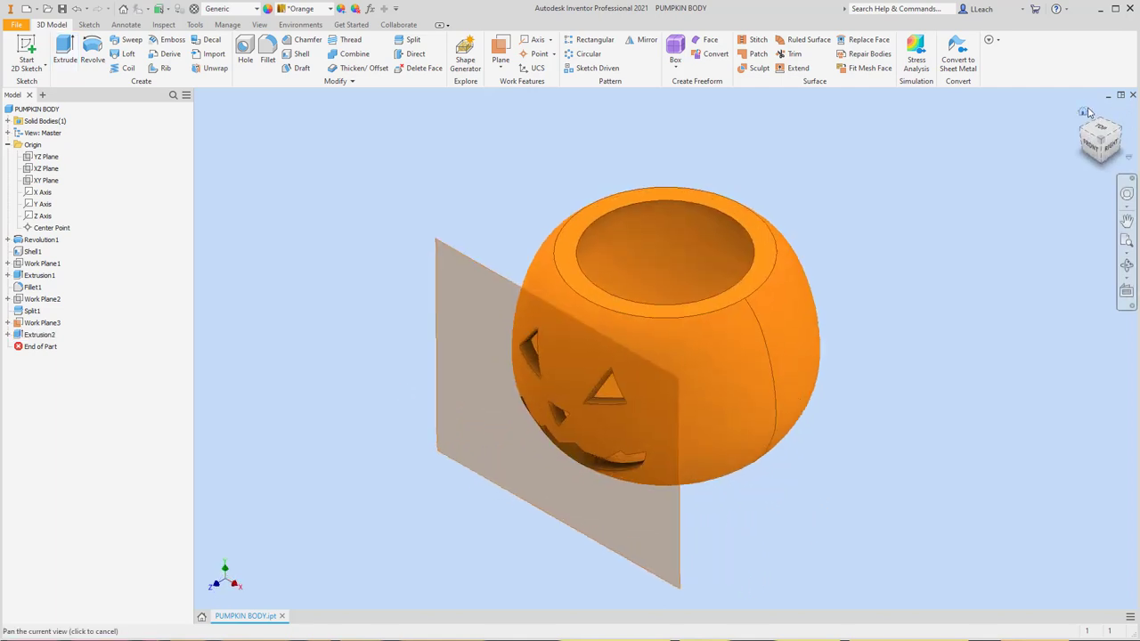
{"action": "left_click", "coordinate": [1092, 149]}
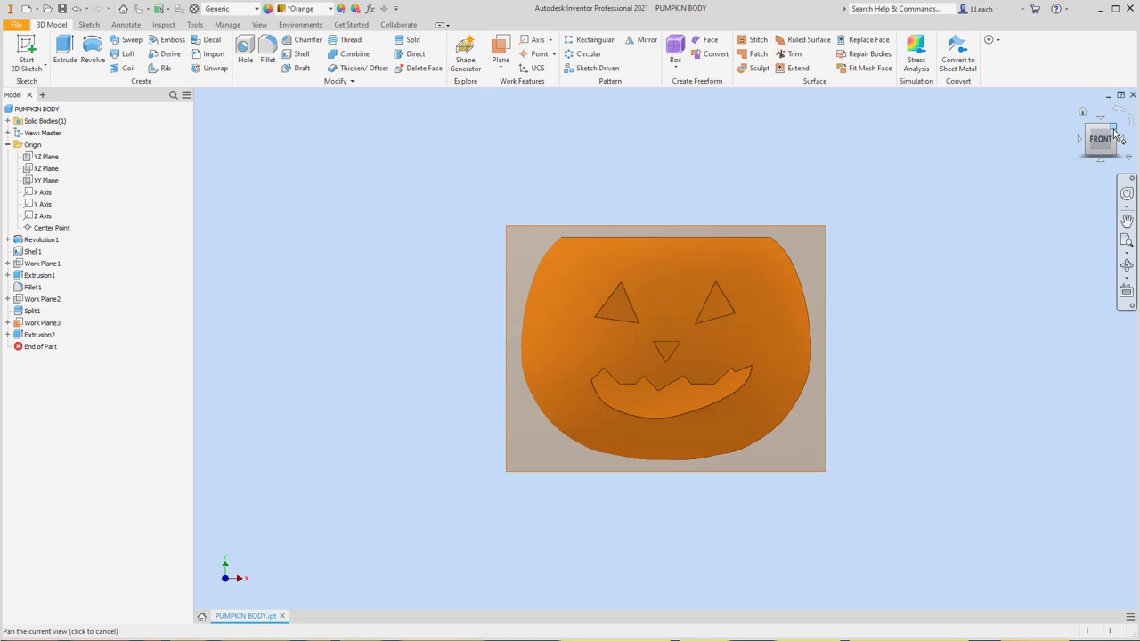
{"action": "left_click", "coordinate": [1113, 132]}
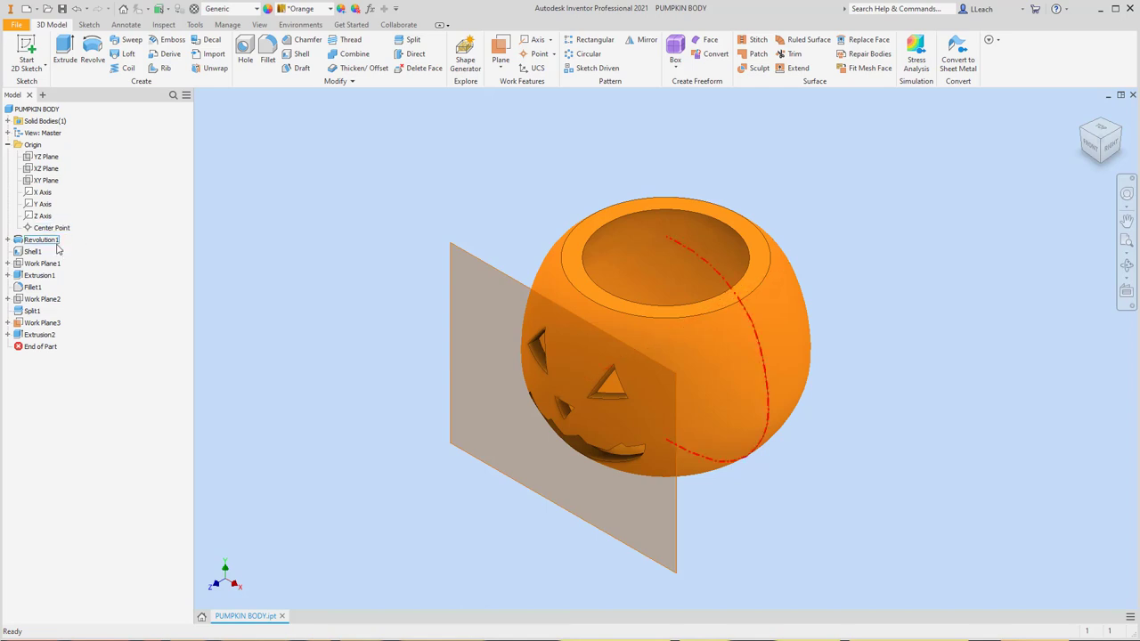
{"action": "right_click", "coordinate": [35, 322]}
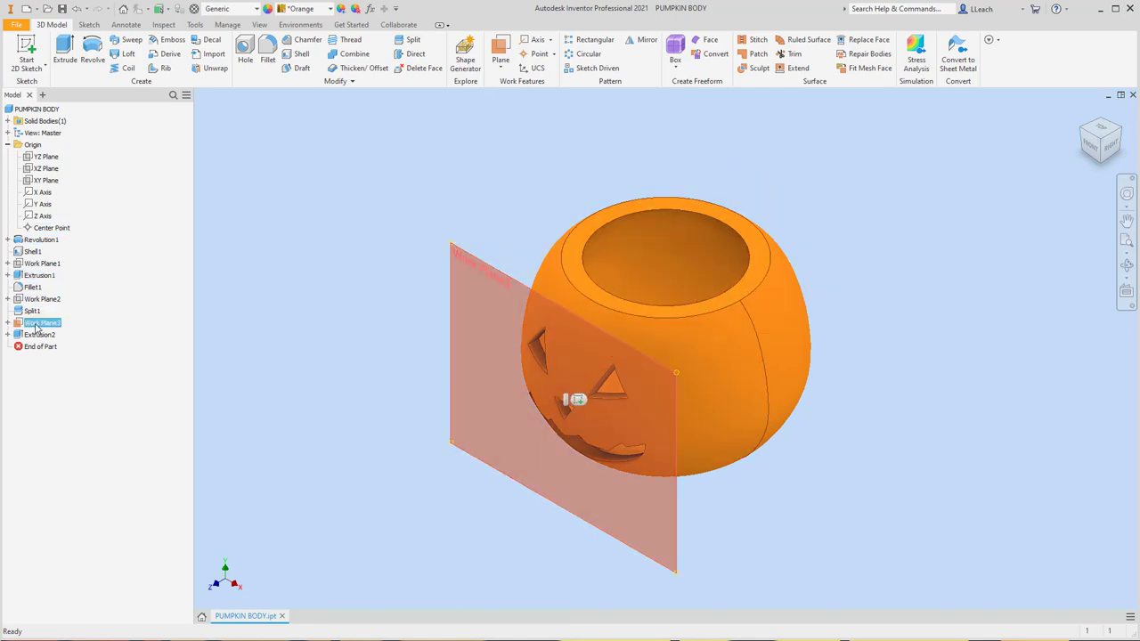
{"action": "left_click", "coordinate": [61, 409]}
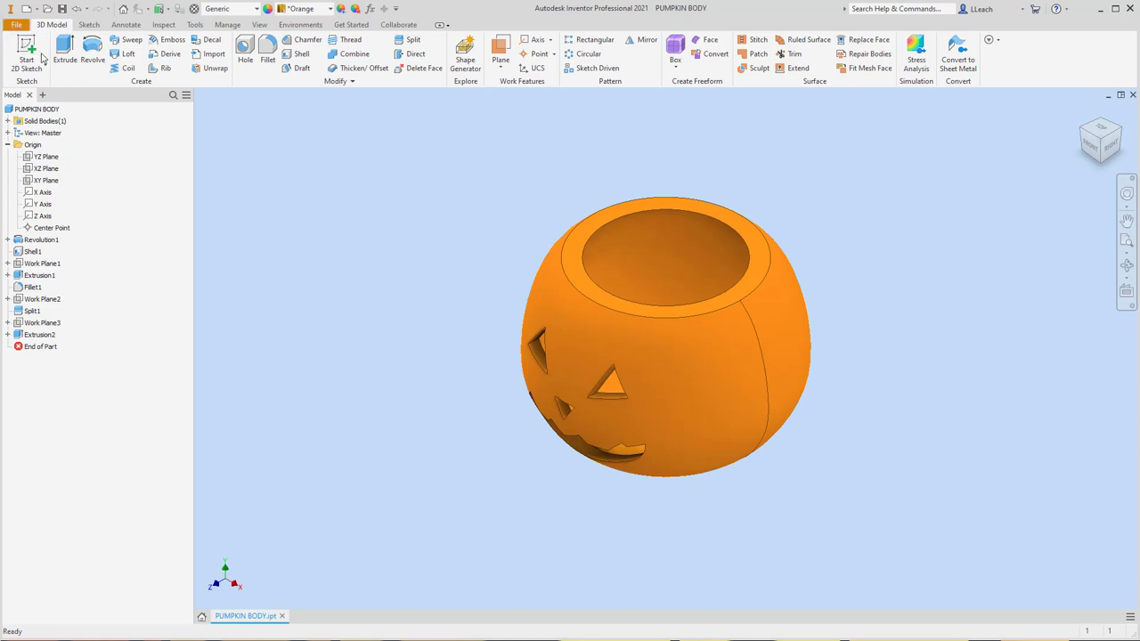
{"action": "left_click", "coordinate": [16, 24]}
{"action": "left_click", "coordinate": [49, 137]}
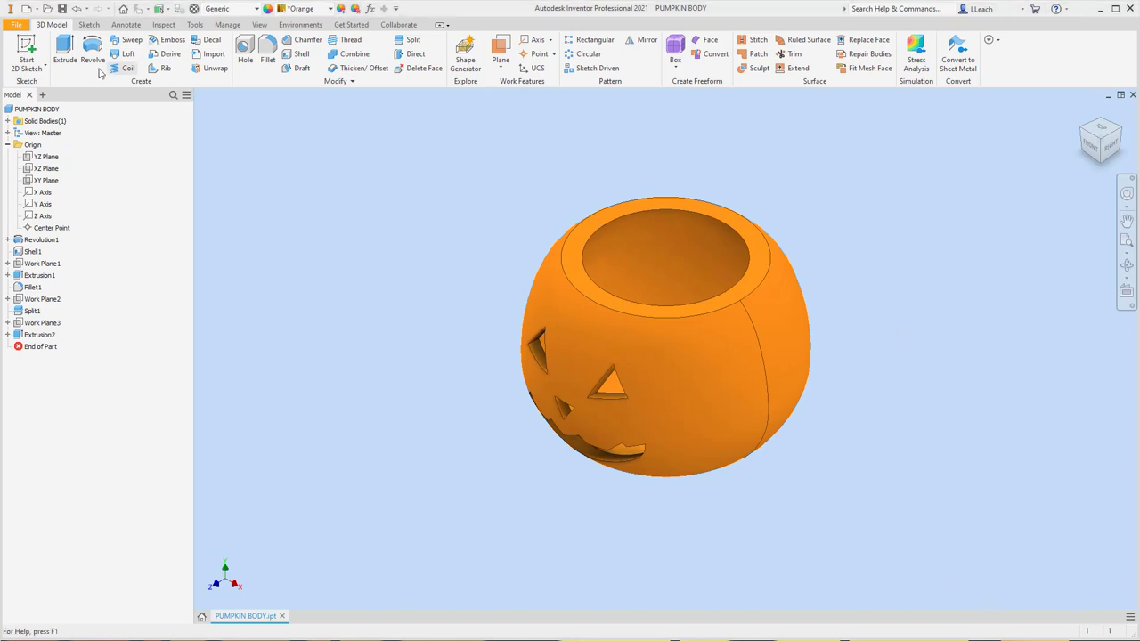
Create a new assembly from the English Standard (in).iam template
{"action": "left_click", "coordinate": [24, 26]}
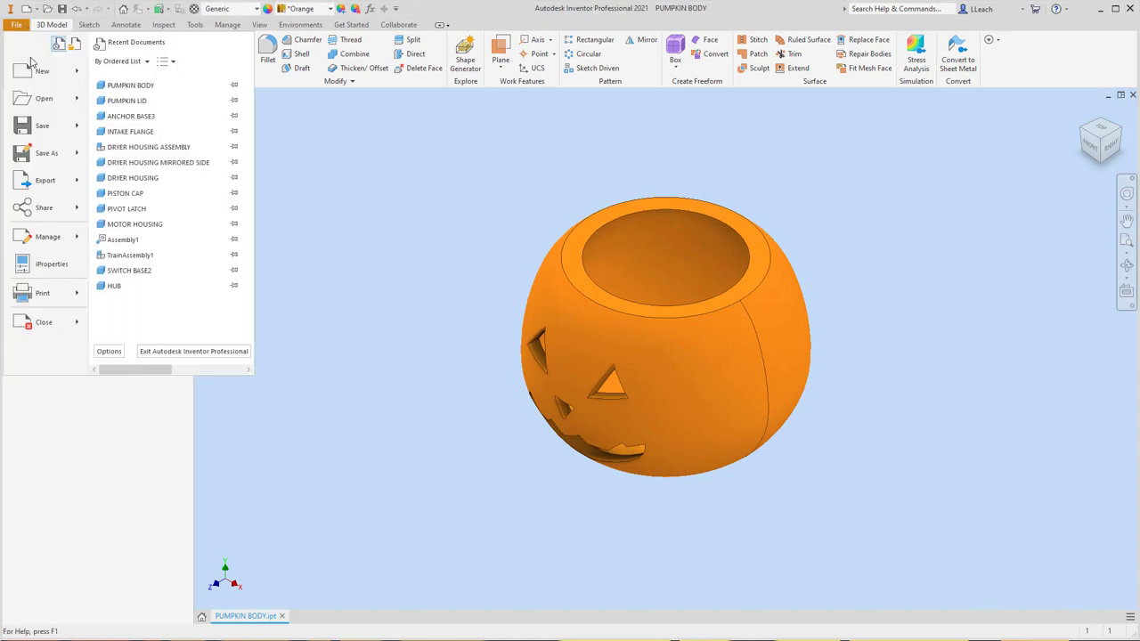
{"action": "left_click", "coordinate": [31, 73]}
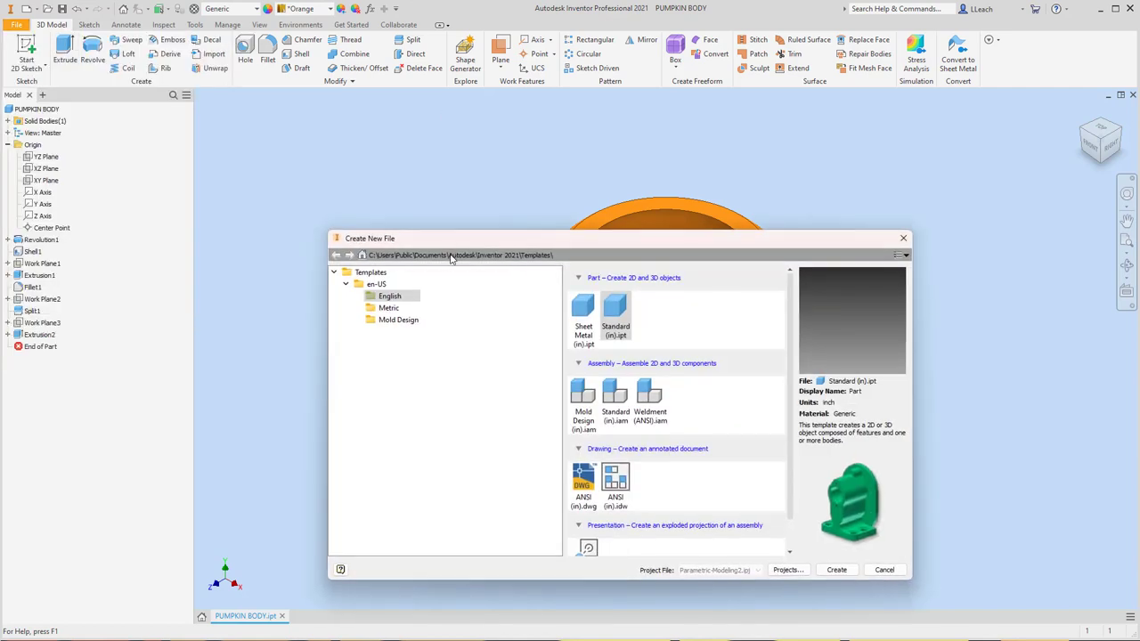
{"action": "left_click", "coordinate": [392, 297]}
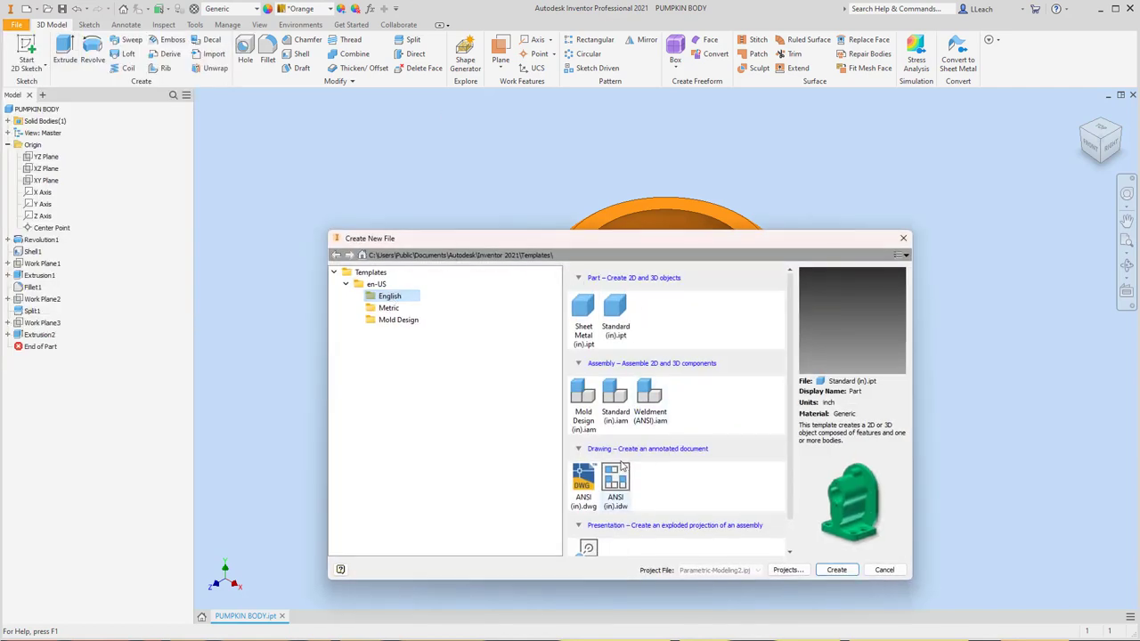
{"action": "left_click", "coordinate": [616, 402]}
{"action": "left_click", "coordinate": [836, 570]}
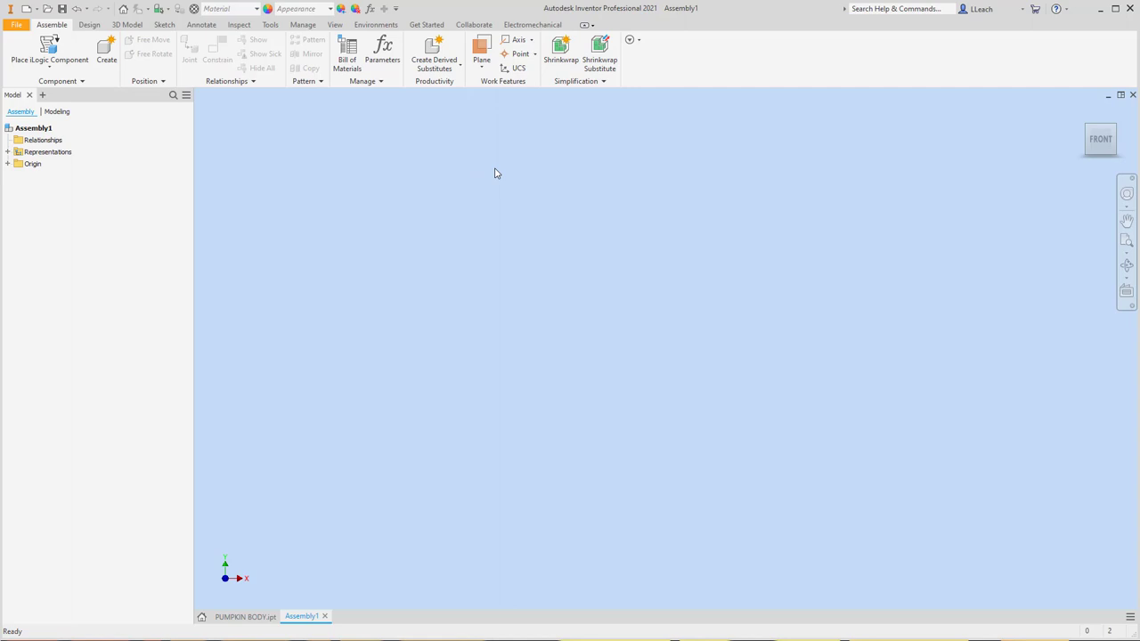
Place one instance of the PUMPKIN BODY part from the Parametric-Modeling2 folder in the assembly
{"action": "left_click", "coordinate": [49, 67]}
{"action": "left_click", "coordinate": [59, 87]}
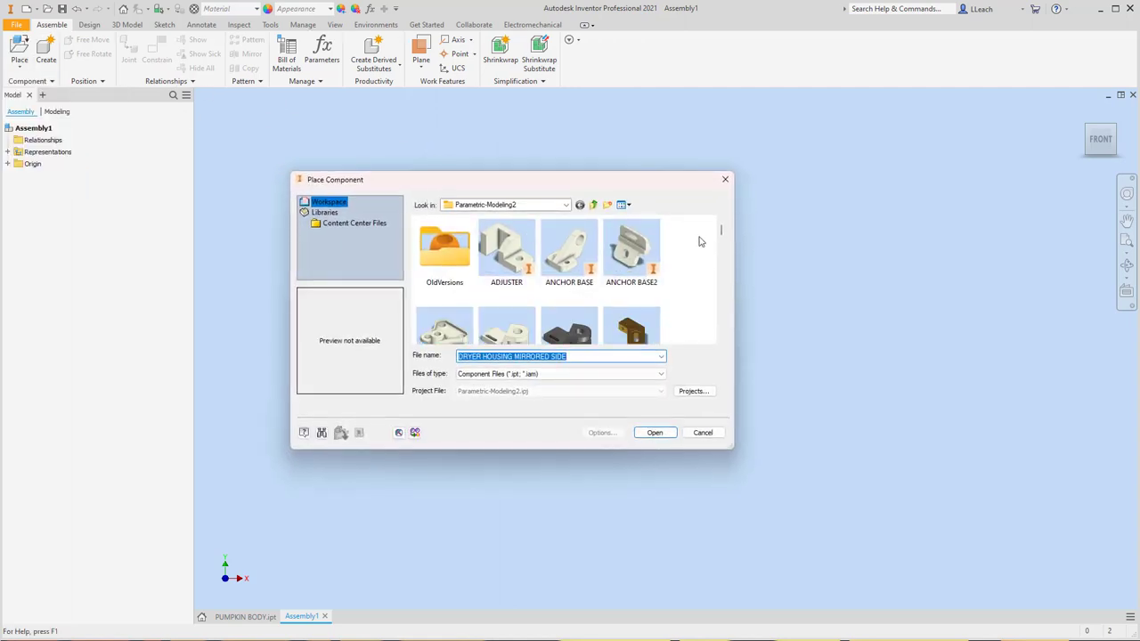
{"action": "scroll", "coordinate": [703, 257], "scroll_direction": "down", "scroll_amount": 10}
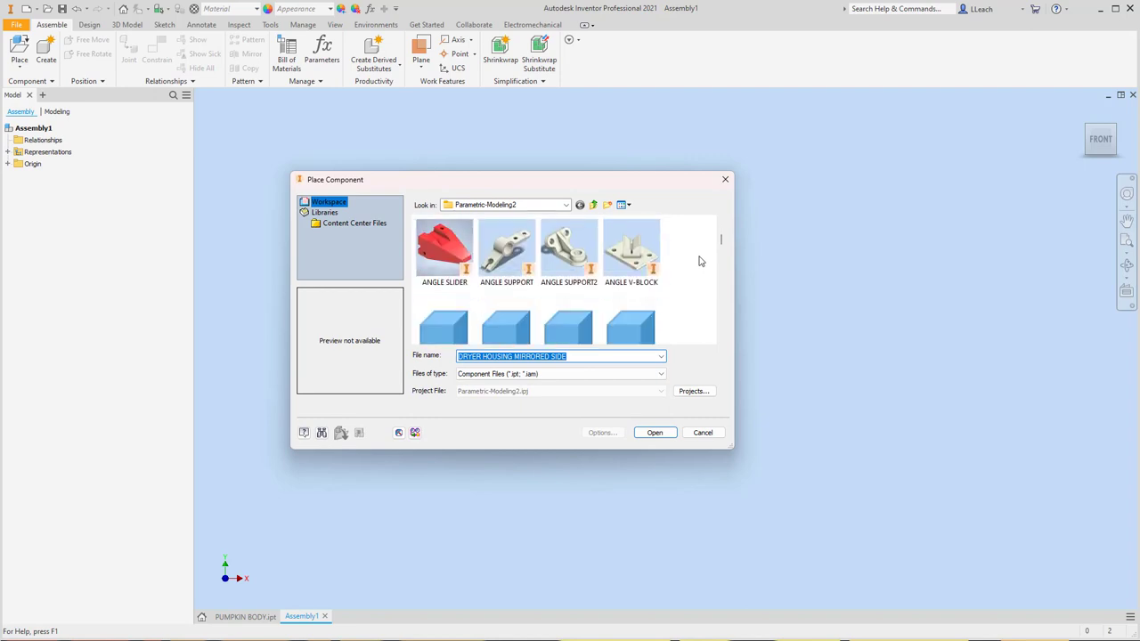
{"action": "scroll", "coordinate": [699, 260], "scroll_direction": "down", "scroll_amount": 10}
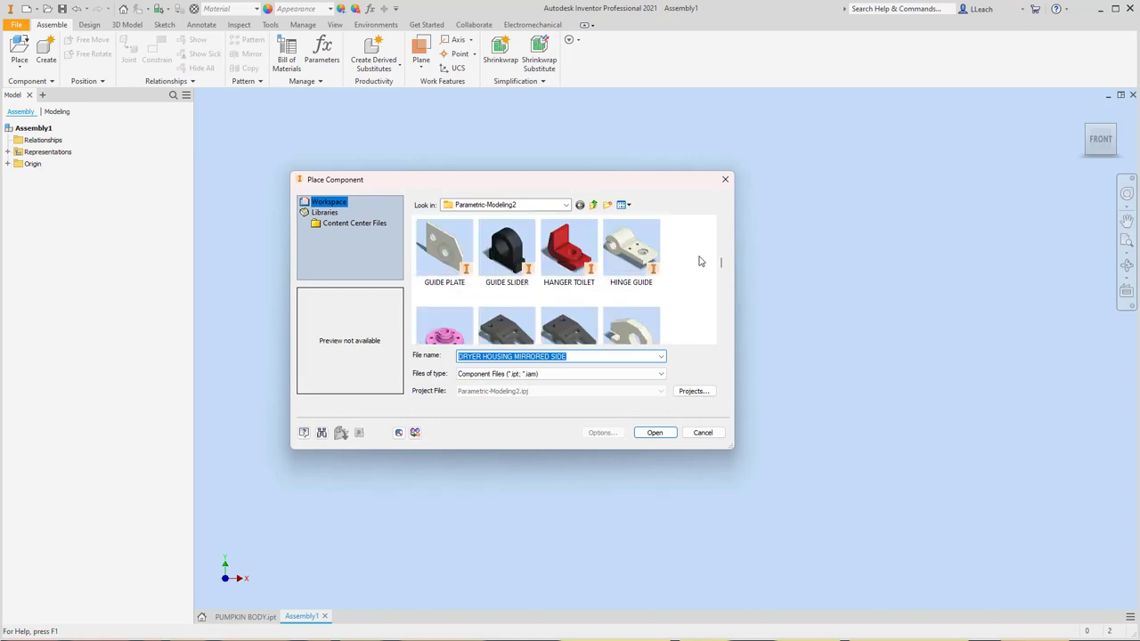
{"action": "scroll", "coordinate": [699, 261], "scroll_direction": "down", "scroll_amount": 8}
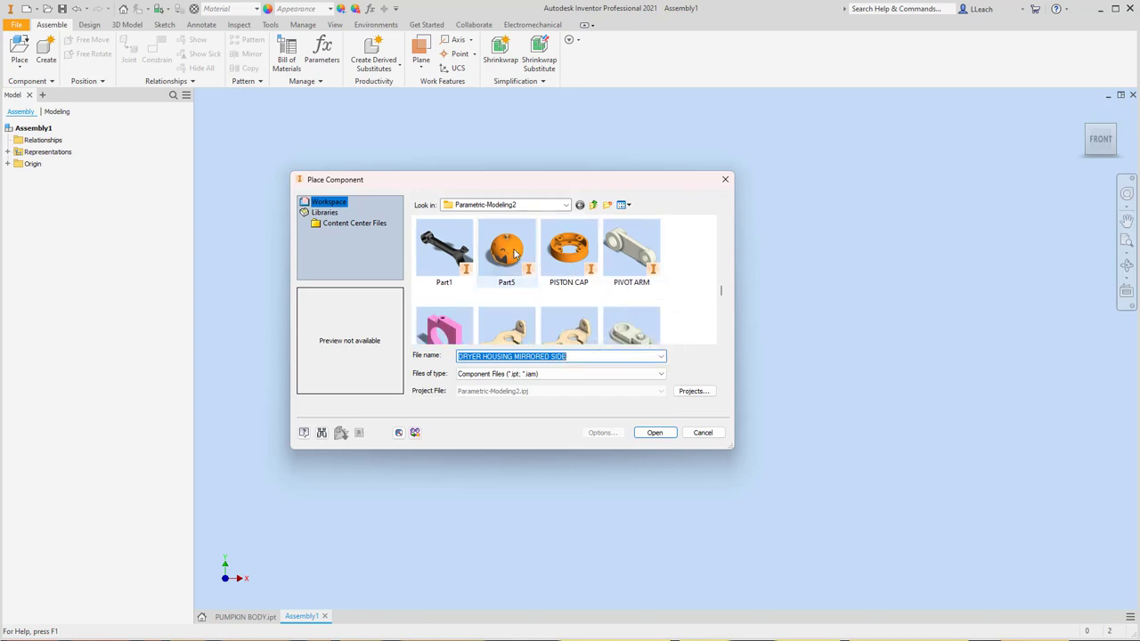
{"action": "scroll", "coordinate": [583, 258], "scroll_direction": "down", "scroll_amount": 3}
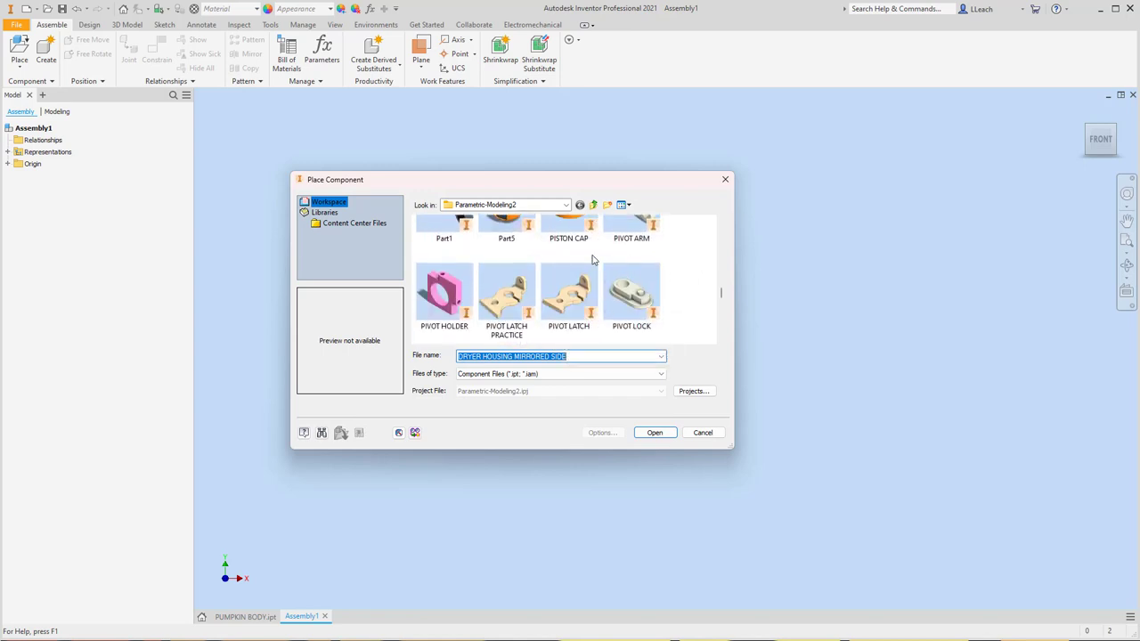
{"action": "scroll", "coordinate": [594, 258], "scroll_direction": "down", "scroll_amount": 1}
{"action": "left_click", "coordinate": [506, 292]}
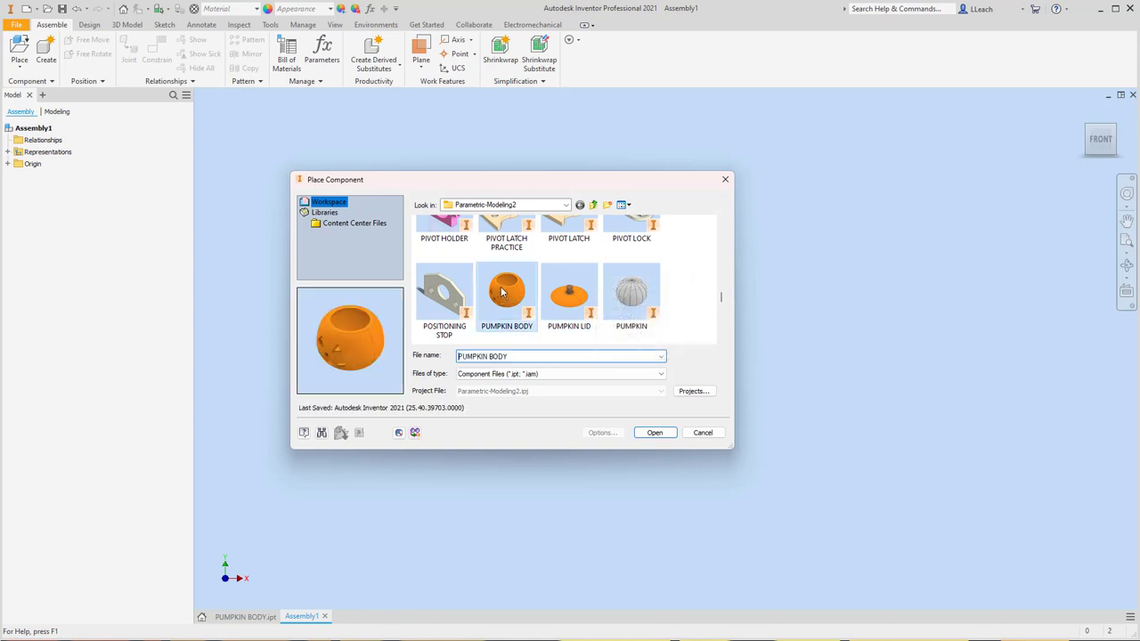
{"action": "left_click", "coordinate": [654, 432]}
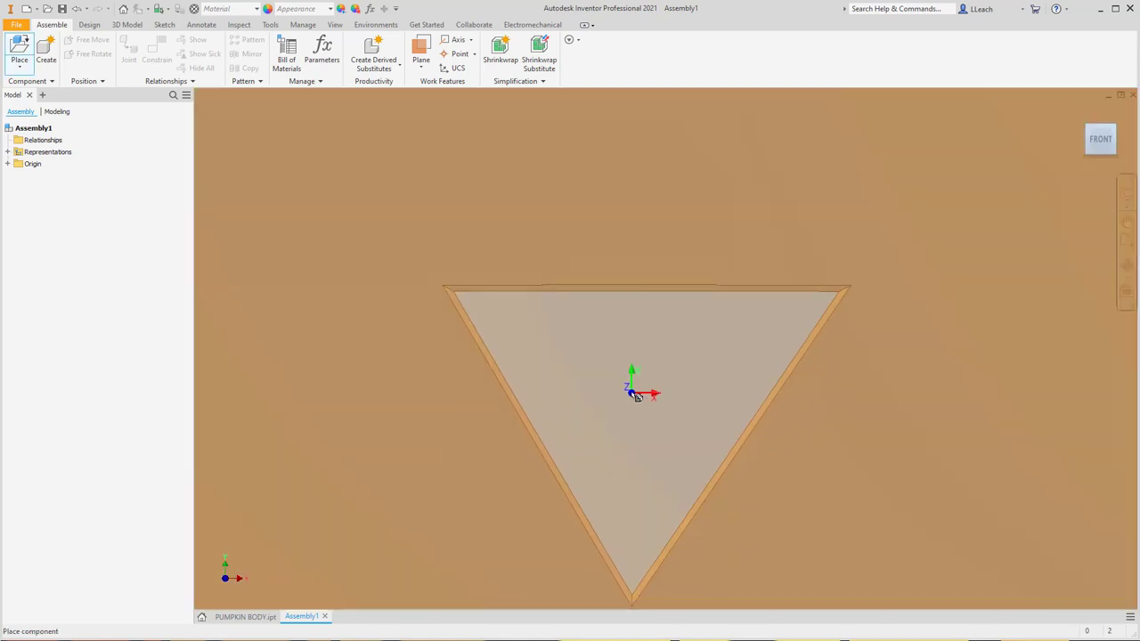
{"action": "left_click", "coordinate": [703, 309]}
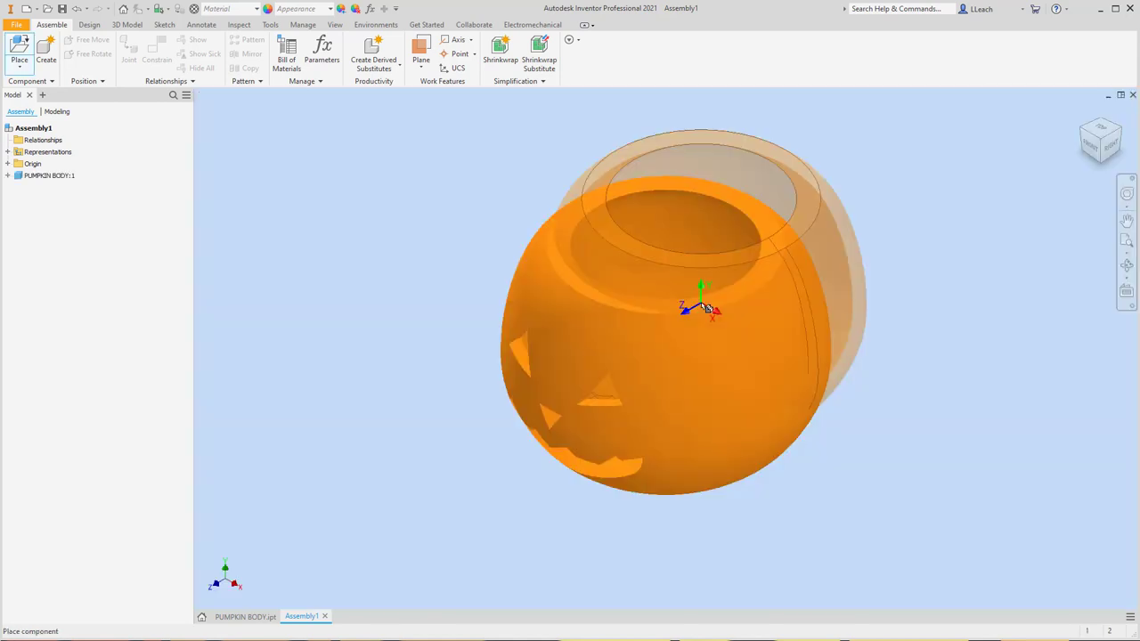
{"action": "right_click", "coordinate": [897, 312]}
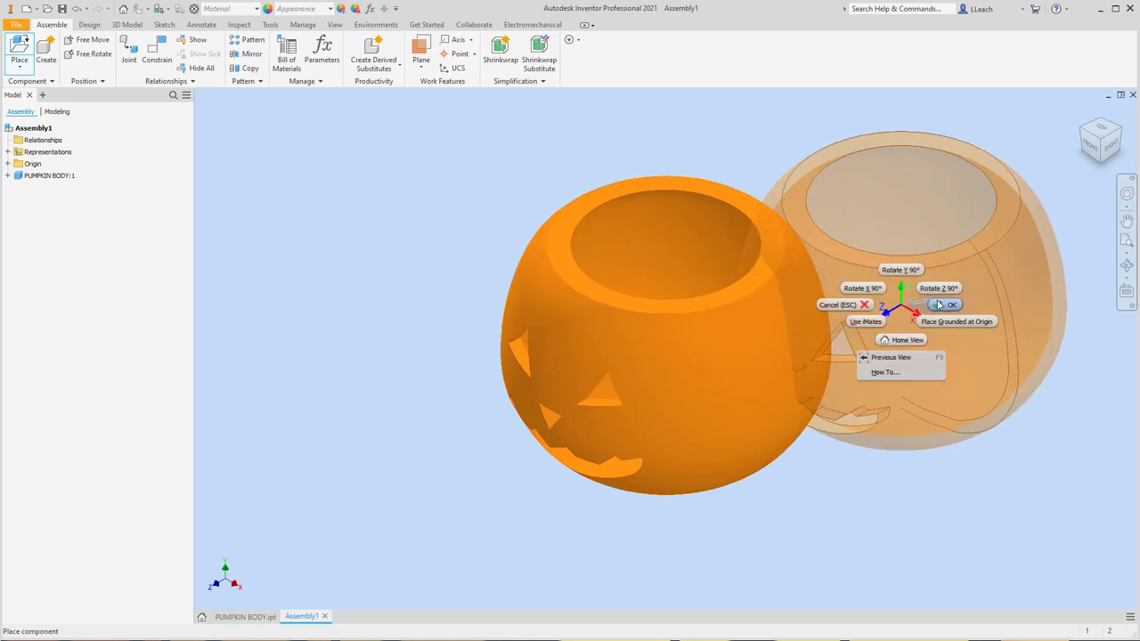
{"action": "left_click", "coordinate": [935, 308]}
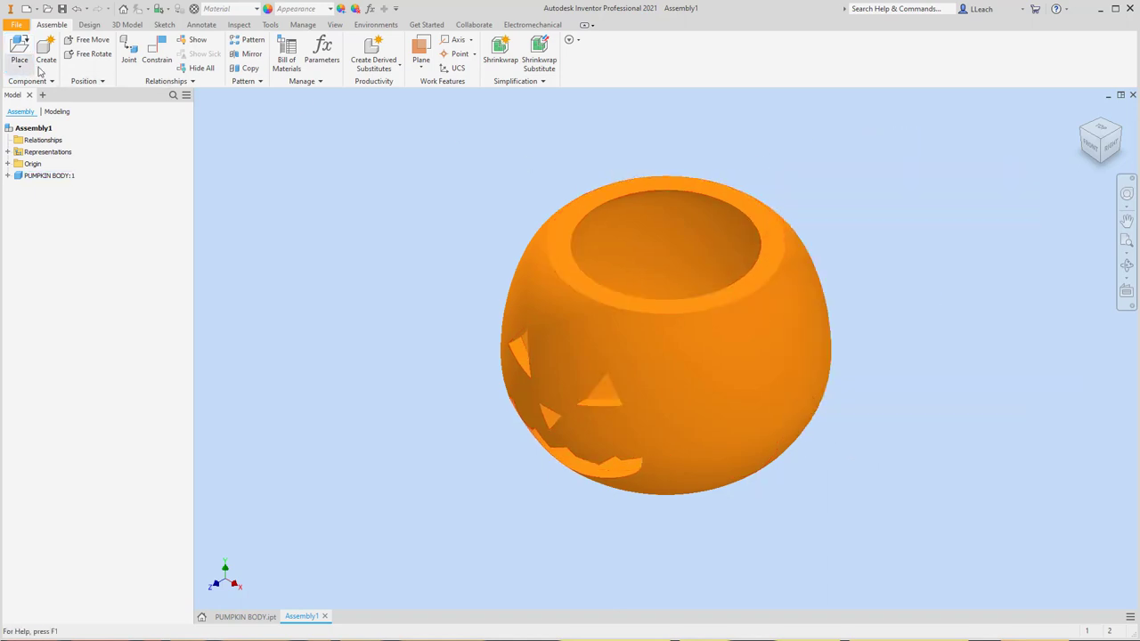
Ground the pumpkin body component in the assembly
{"action": "left_click", "coordinate": [676, 359]}
{"action": "right_click", "coordinate": [677, 360]}
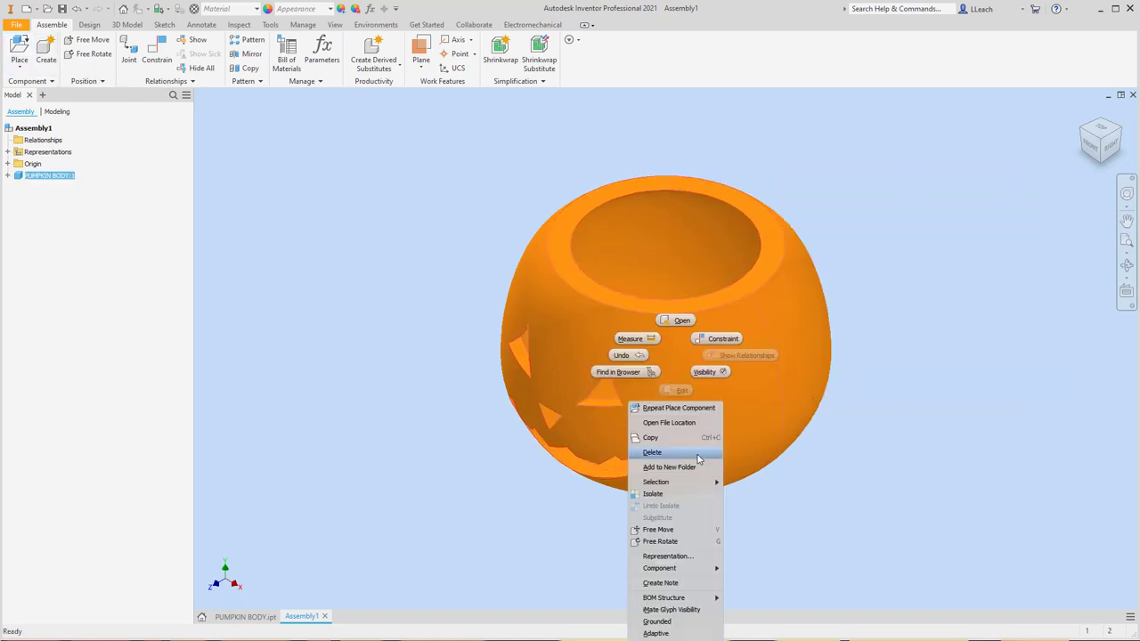
{"action": "left_click", "coordinate": [663, 622]}
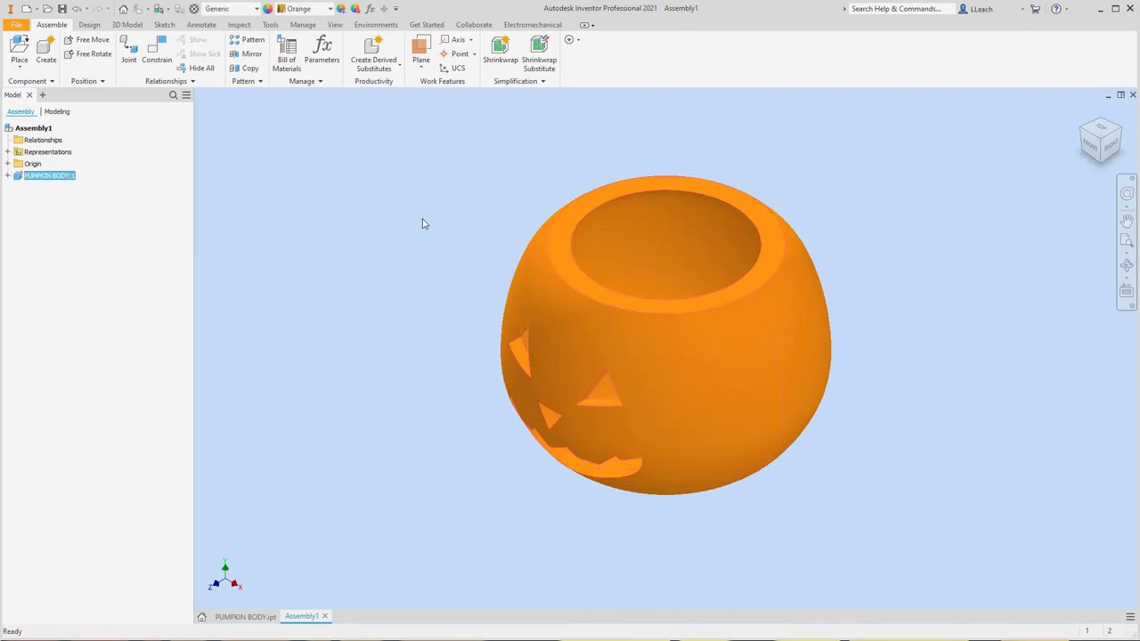
Place one instance of the PUMPKIN LID part from the Parametric-Modeling2 folder beside the pumpkin body
{"action": "left_click", "coordinate": [19, 68]}
{"action": "left_click", "coordinate": [36, 95]}
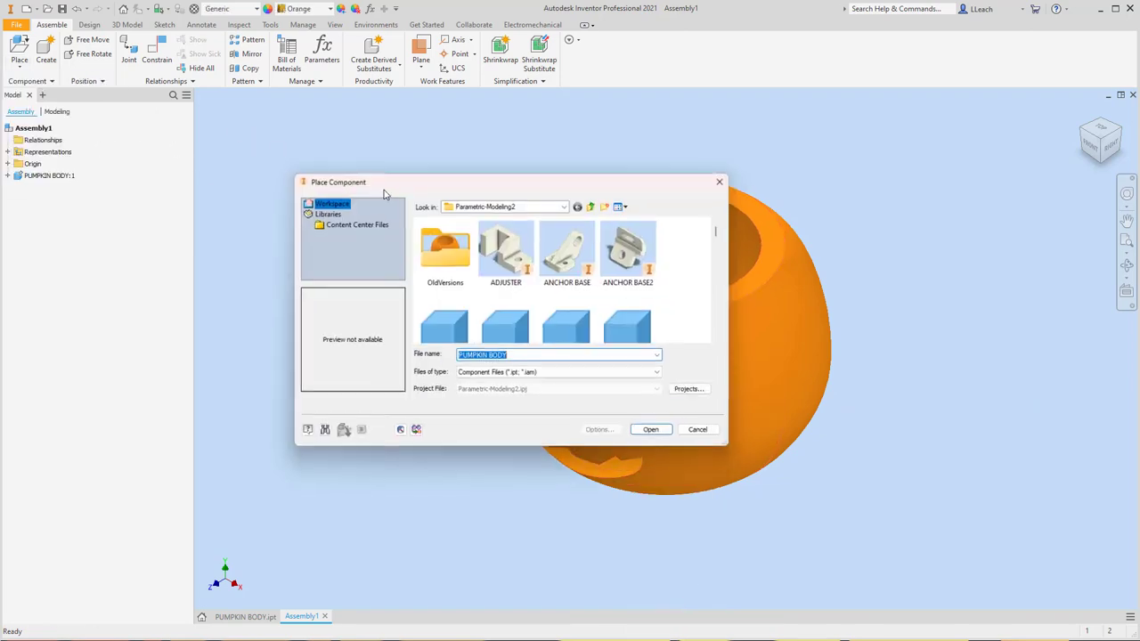
{"action": "scroll", "coordinate": [574, 289], "scroll_direction": "down", "scroll_amount": 10}
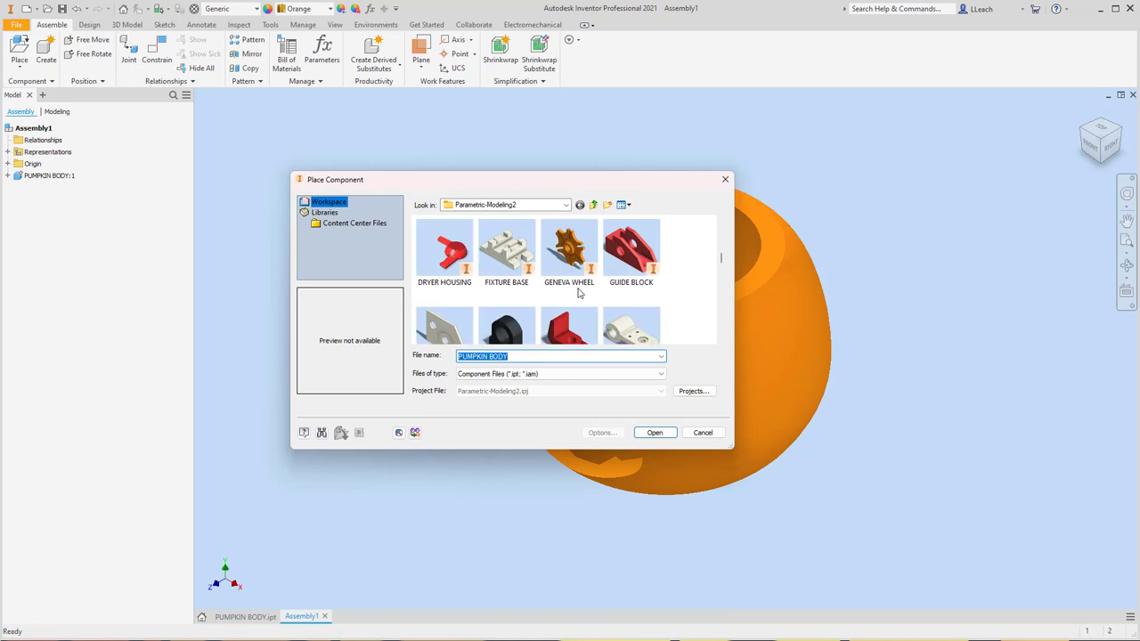
{"action": "scroll", "coordinate": [578, 292], "scroll_direction": "down", "scroll_amount": 8}
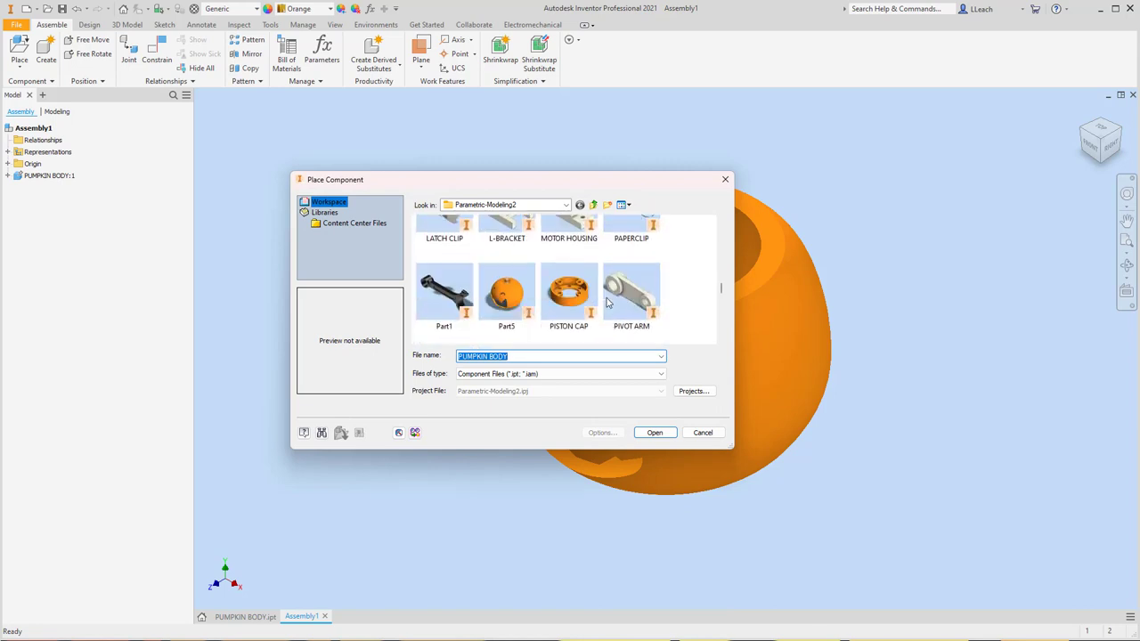
{"action": "scroll", "coordinate": [608, 302], "scroll_direction": "down", "scroll_amount": 5}
{"action": "scroll", "coordinate": [603, 299], "scroll_direction": "up", "scroll_amount": 3}
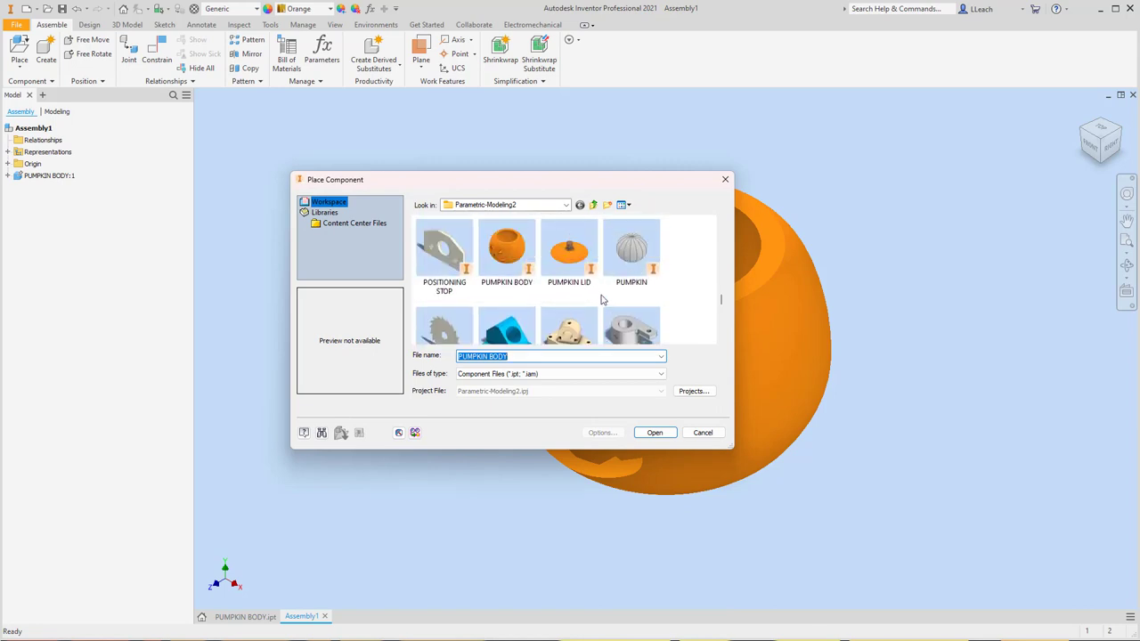
{"action": "left_click", "coordinate": [580, 266]}
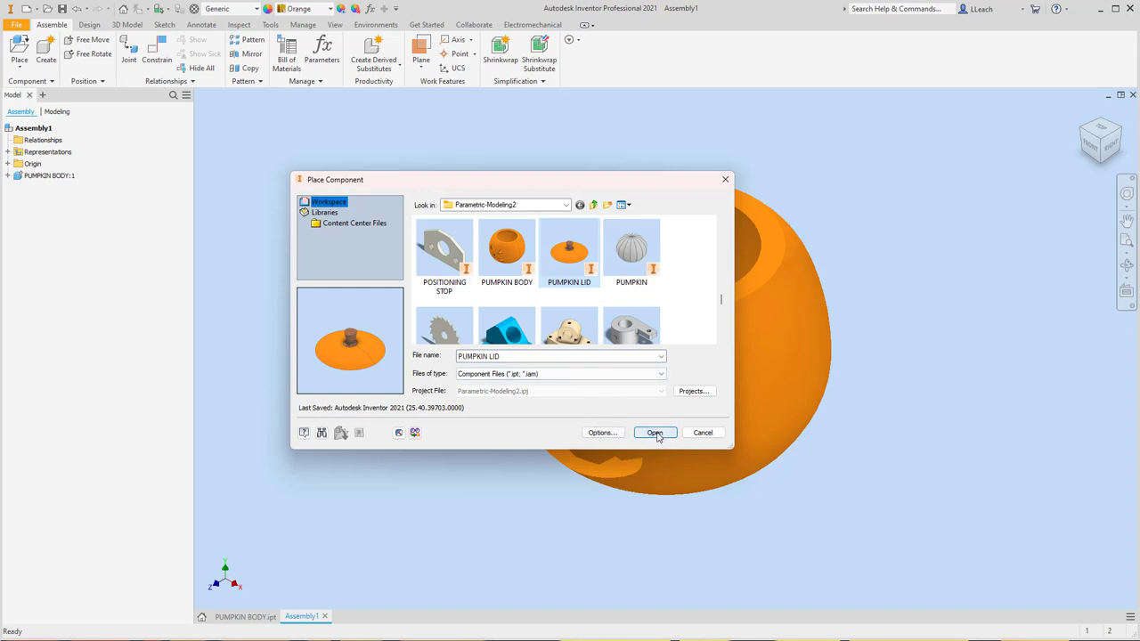
{"action": "left_click", "coordinate": [654, 433]}
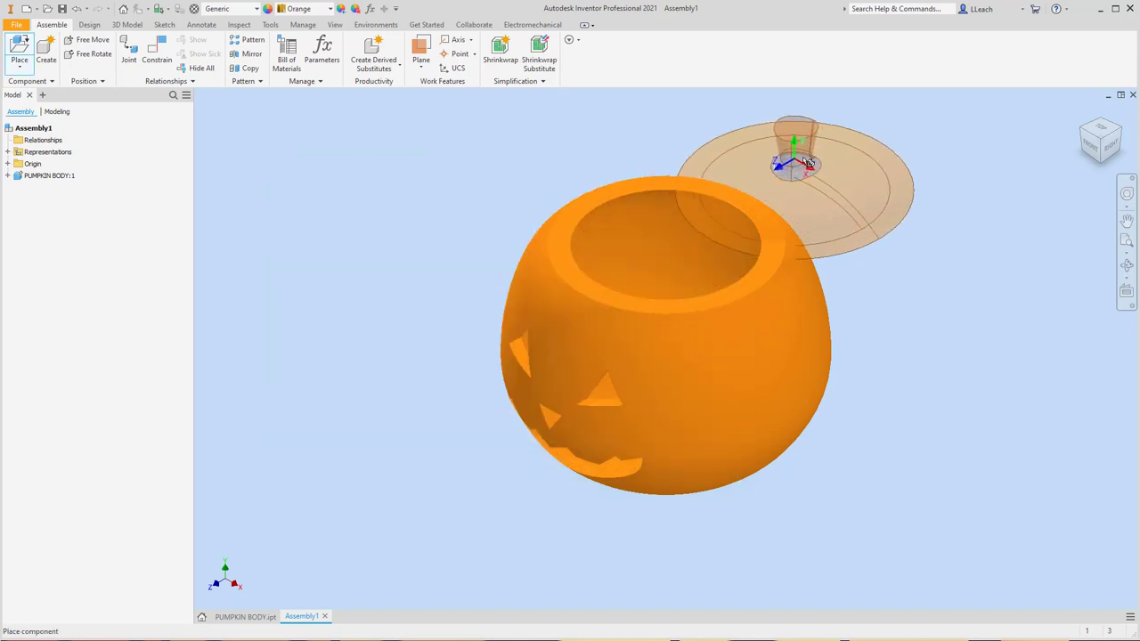
{"action": "left_click", "coordinate": [913, 149]}
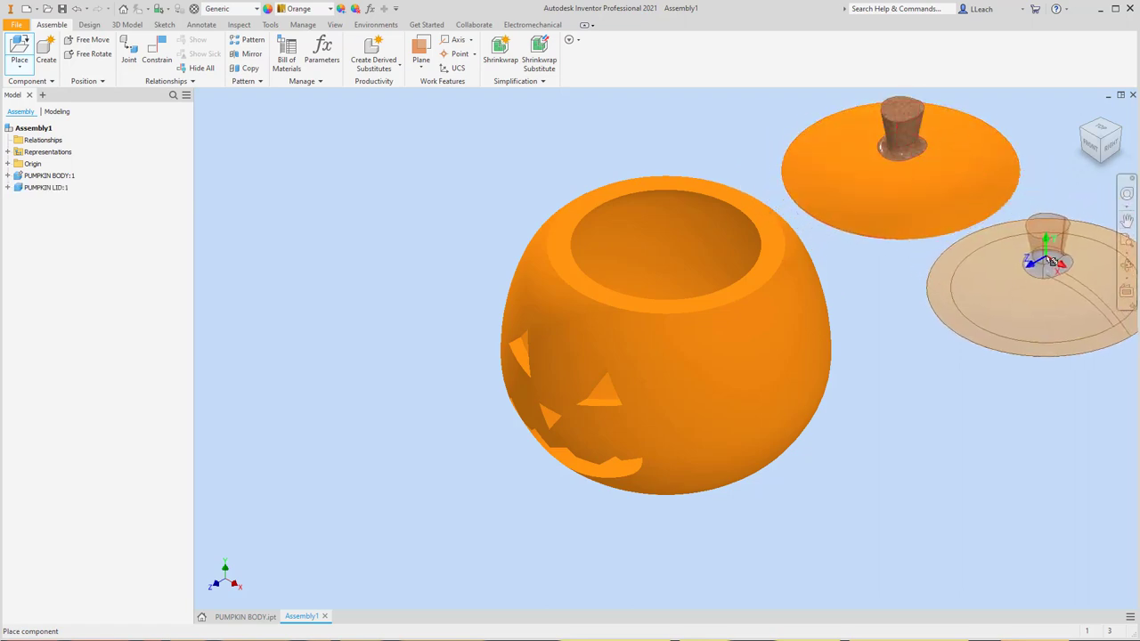
{"action": "right_click", "coordinate": [1051, 260]}
{"action": "left_click", "coordinate": [1063, 237]}
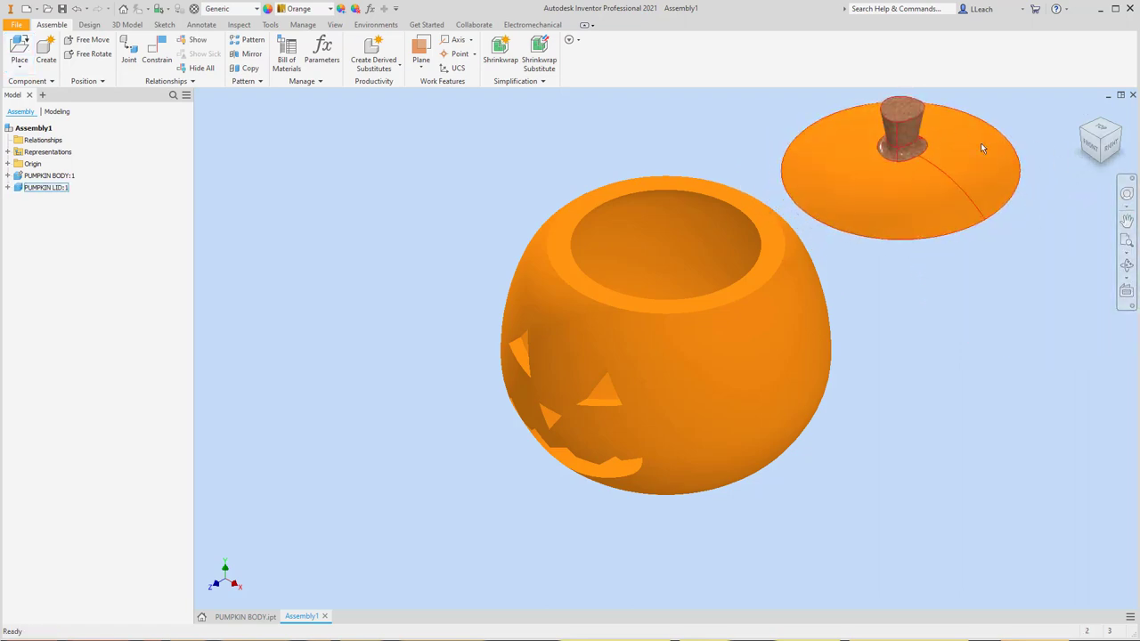
{"action": "left_click_drag", "start_coordinate": [981, 147], "coordinate": [969, 131]}
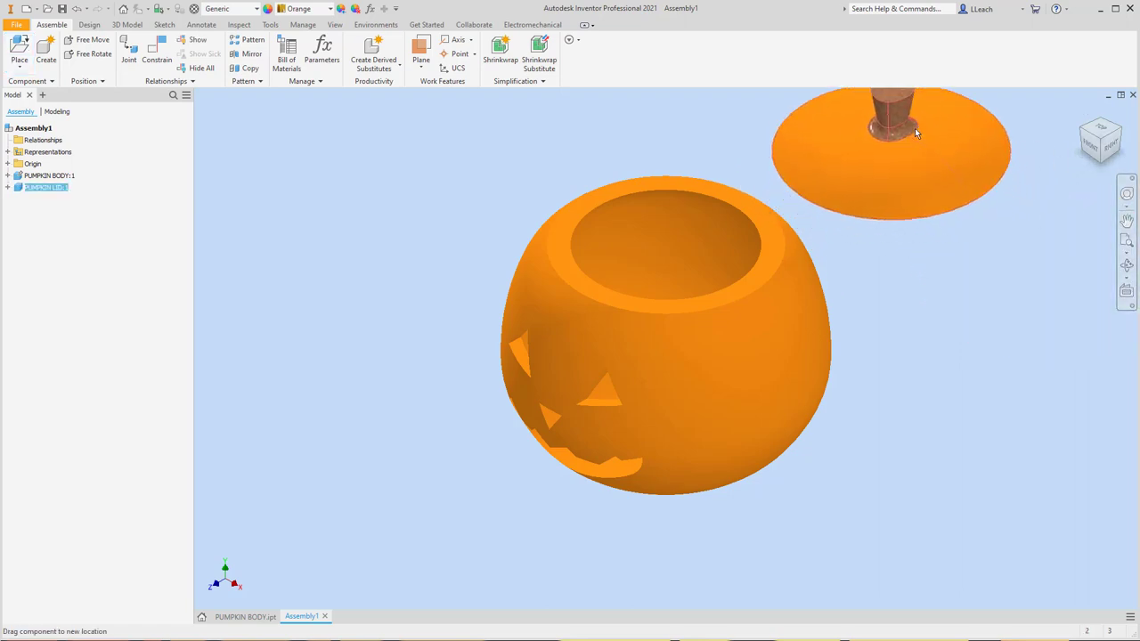
Add a Mate constraint with 0.000 in offset between the body's flat top rim and the underside rim of the lid
{"action": "left_click", "coordinate": [158, 66]}
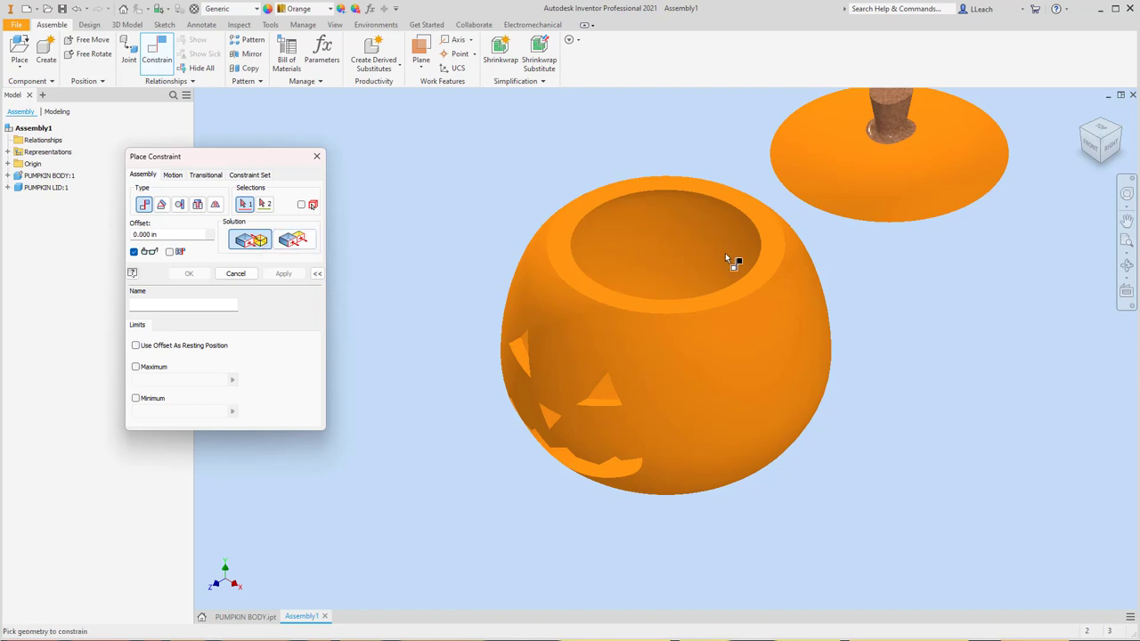
{"action": "left_click", "coordinate": [771, 265]}
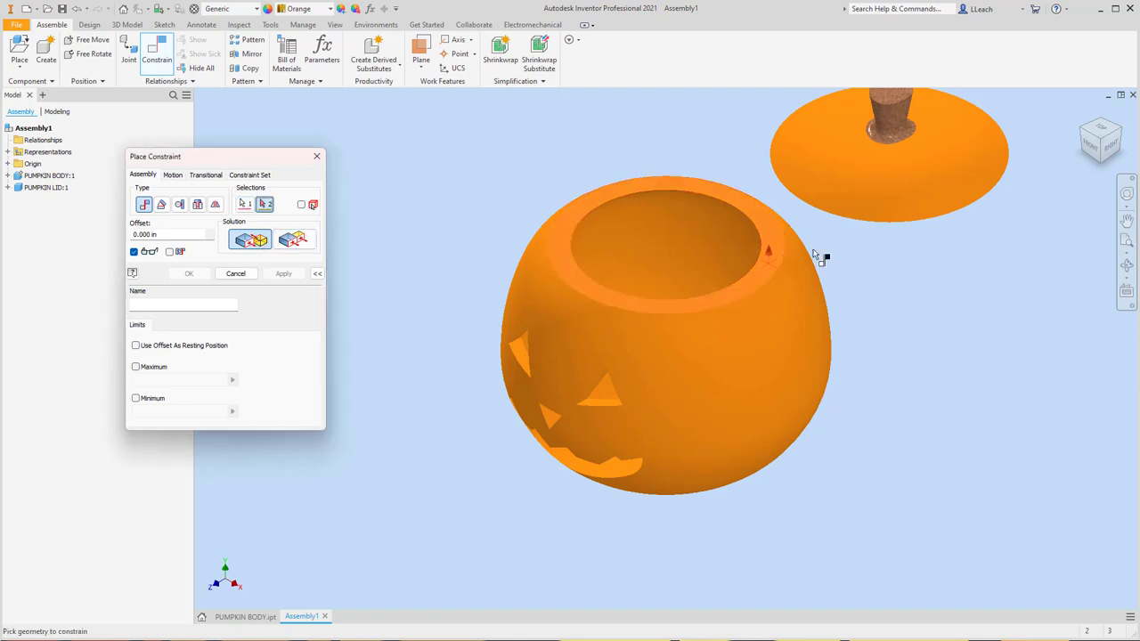
{"action": "left_click", "coordinate": [1102, 167]}
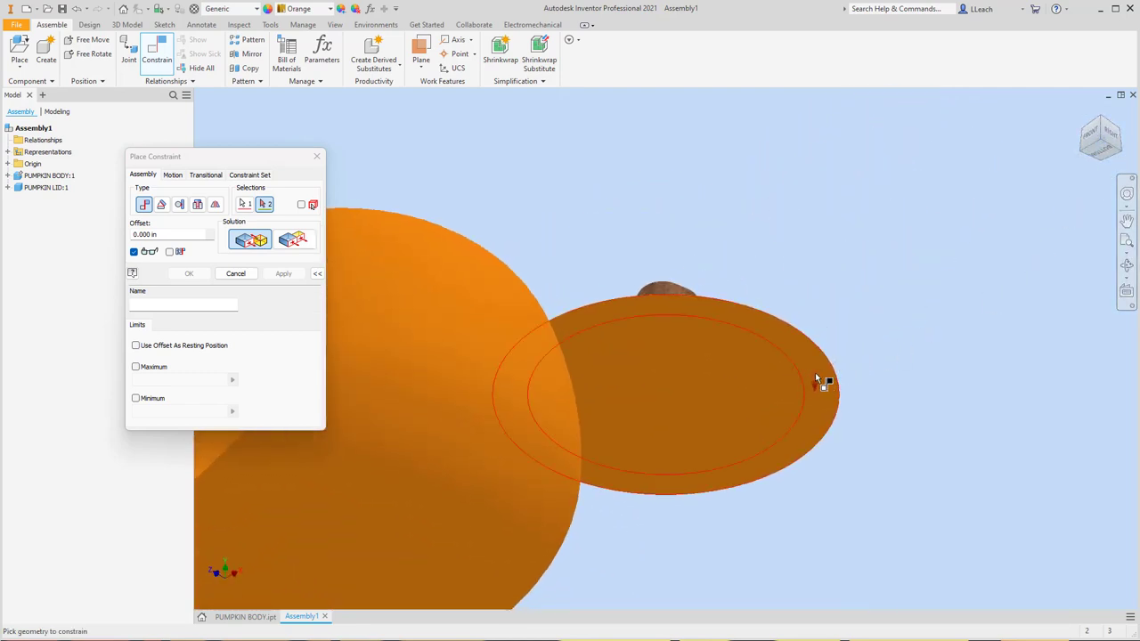
{"action": "left_click", "coordinate": [817, 378]}
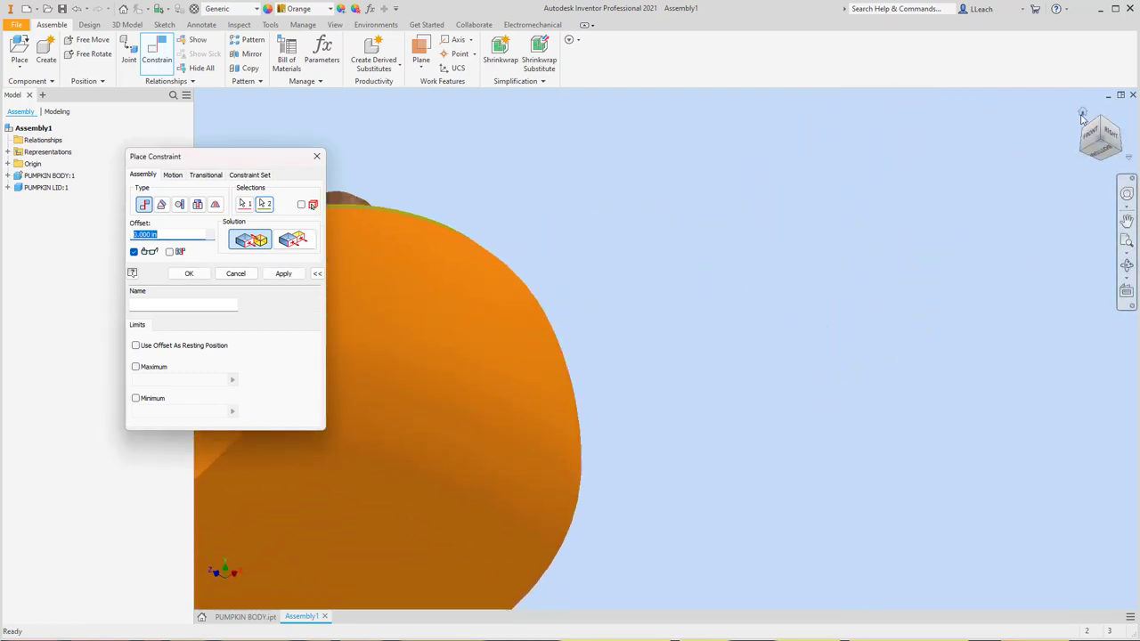
{"action": "left_click", "coordinate": [1082, 114]}
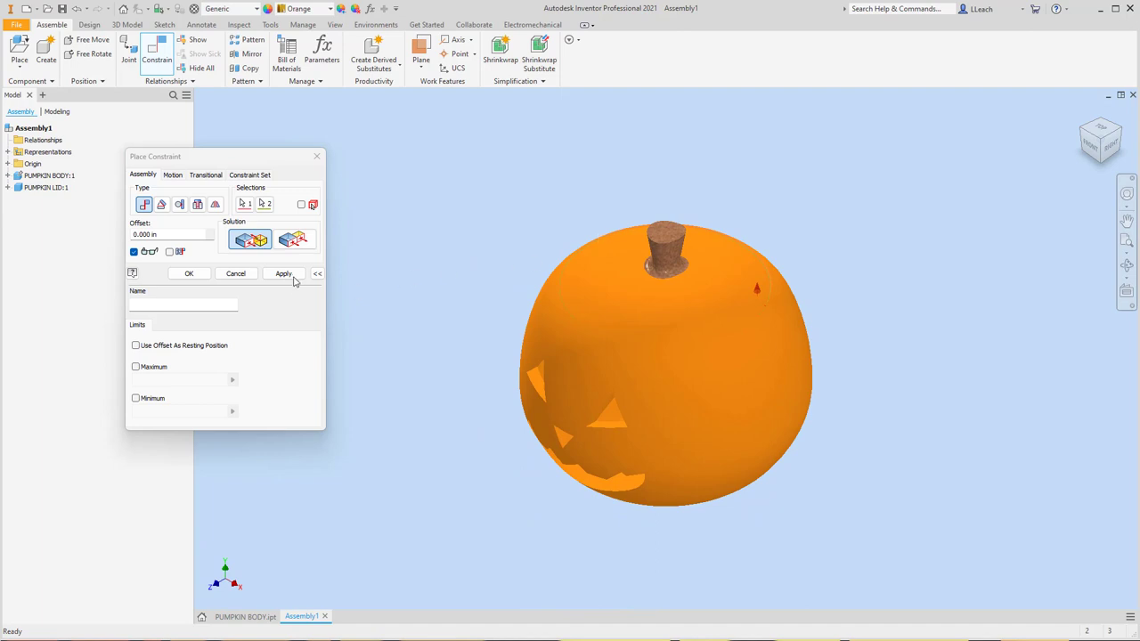
{"action": "left_click", "coordinate": [283, 274]}
{"action": "left_click", "coordinate": [316, 157]}
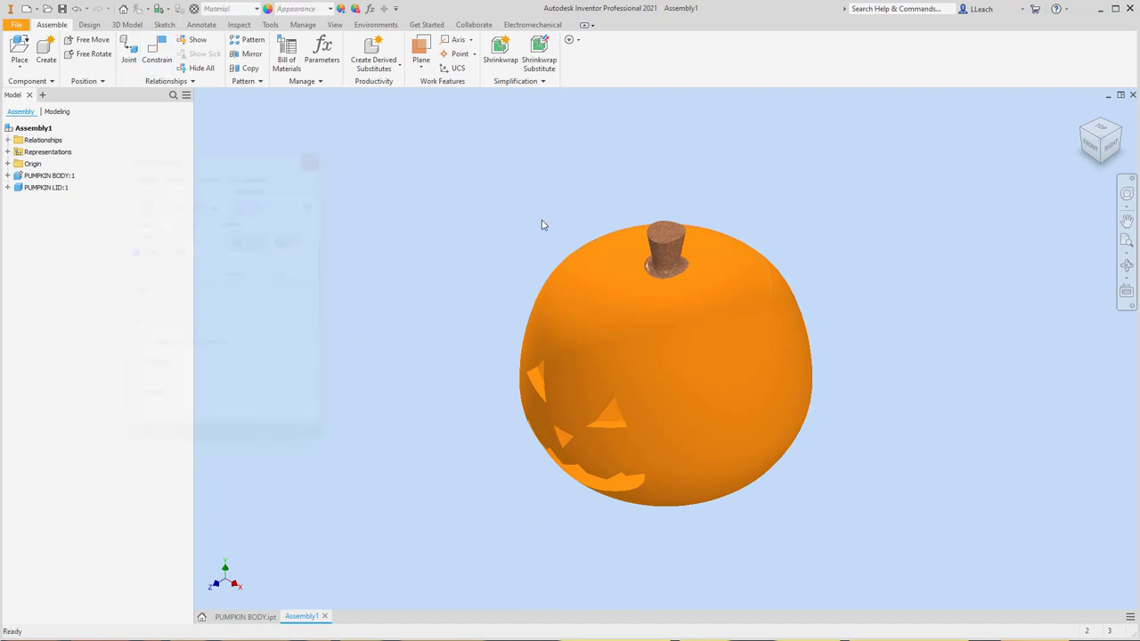
Slide the lid across the body's rim to test its remaining freedom of movement, checking the alignment from the front
{"action": "left_click_drag", "start_coordinate": [661, 267], "coordinate": [657, 272]}
{"action": "left_click", "coordinate": [1084, 156]}
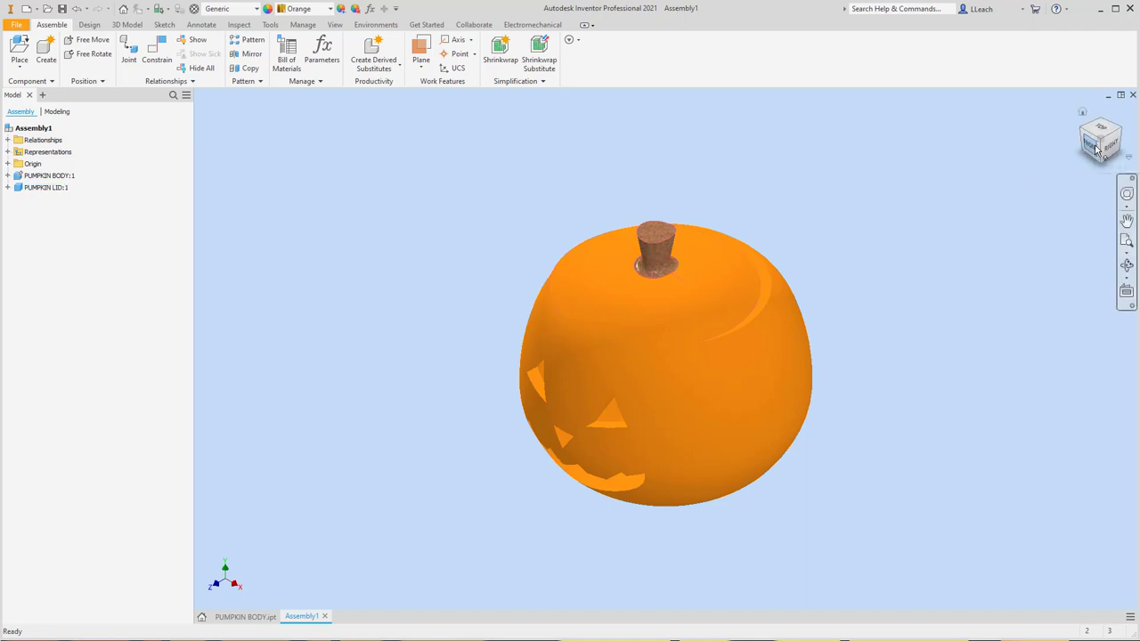
{"action": "left_click", "coordinate": [1094, 147]}
{"action": "mouse_move", "coordinate": [691, 255]}
{"action": "left_mouse_down"}
{"action": "mouse_move", "coordinate": [684, 226]}
{"action": "mouse_move", "coordinate": [582, 255]}
{"action": "mouse_move", "coordinate": [738, 261]}
{"action": "mouse_move", "coordinate": [682, 262]}
{"action": "mouse_move", "coordinate": [700, 258]}
{"action": "left_mouse_up"}
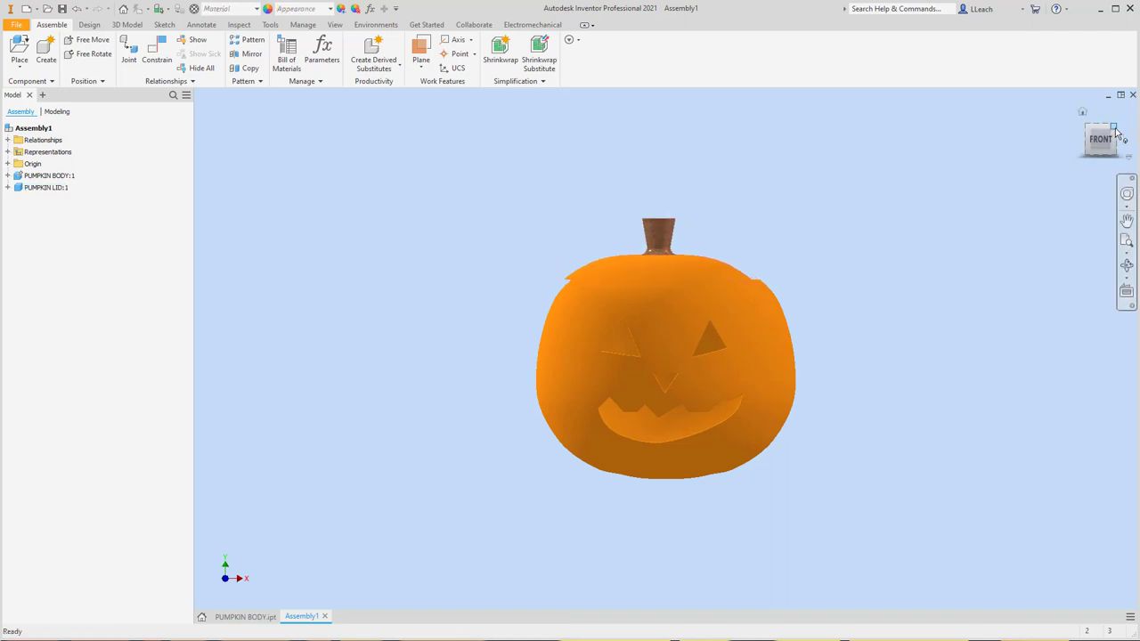
{"action": "left_click", "coordinate": [1116, 130]}
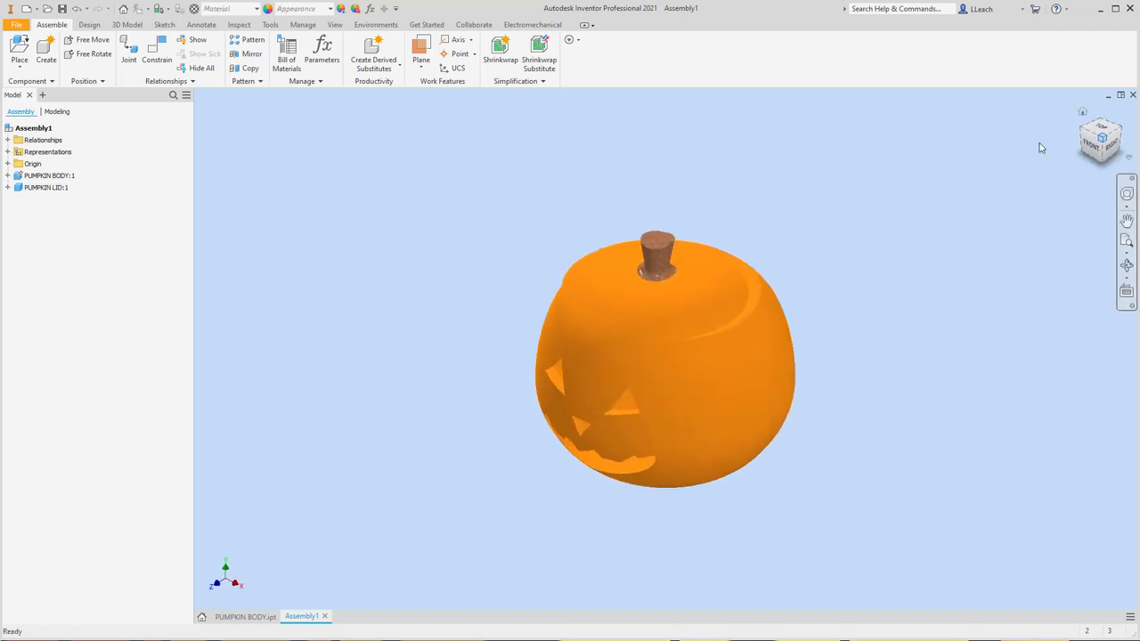
Make the YZ origin plane of the pumpkin body component visible
{"action": "left_click", "coordinate": [7, 164]}
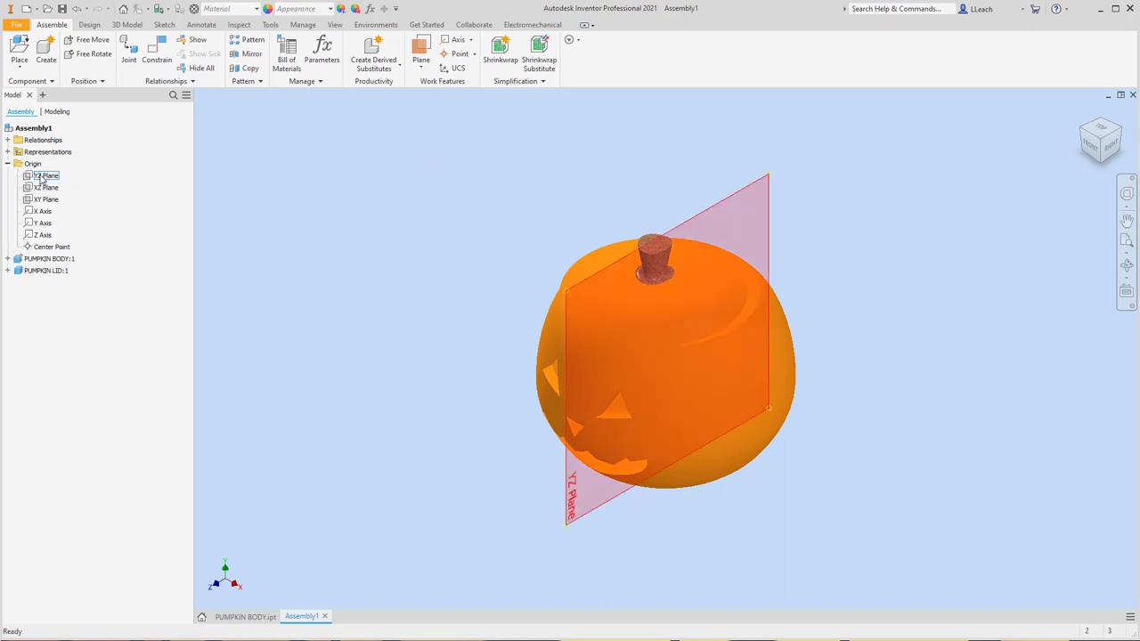
{"action": "left_click", "coordinate": [7, 259]}
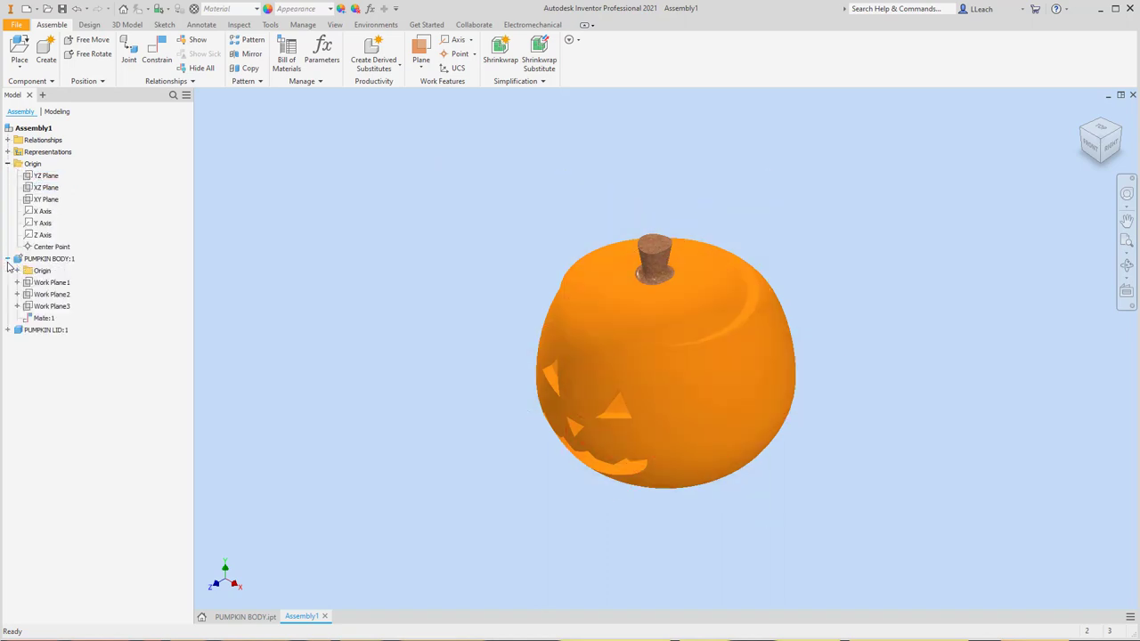
{"action": "left_click", "coordinate": [17, 271]}
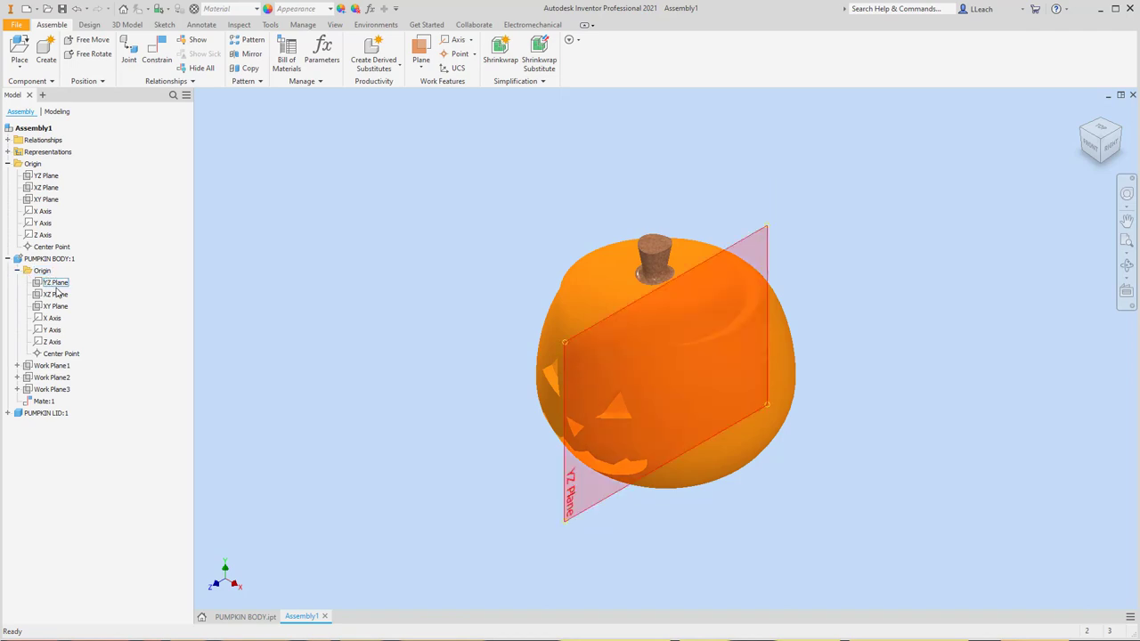
{"action": "right_click", "coordinate": [62, 286]}
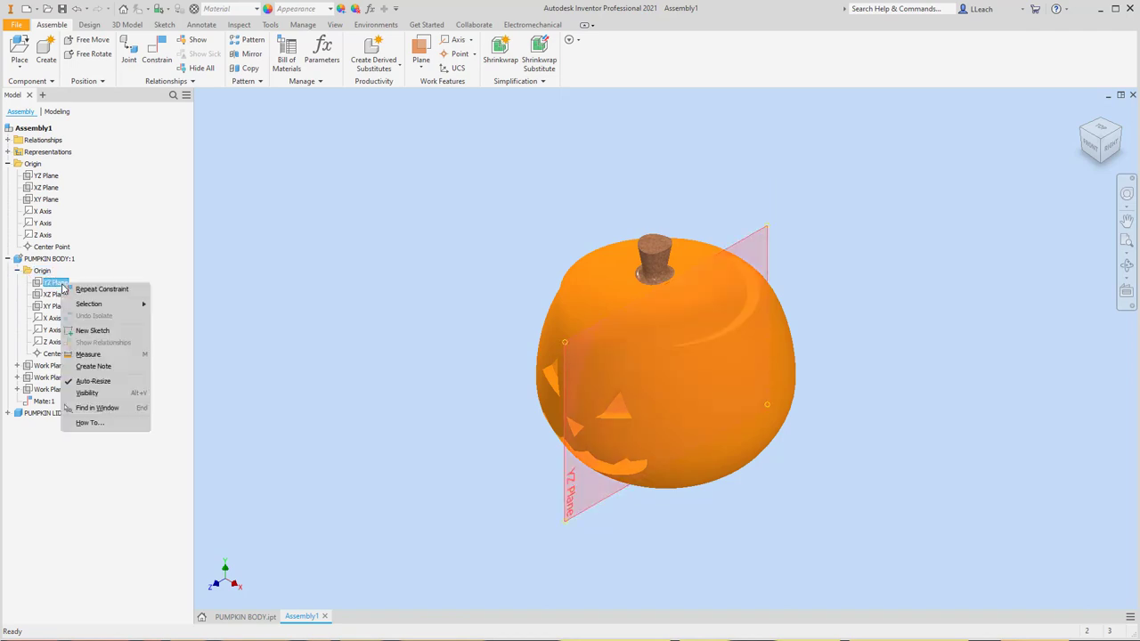
{"action": "left_click", "coordinate": [87, 395]}
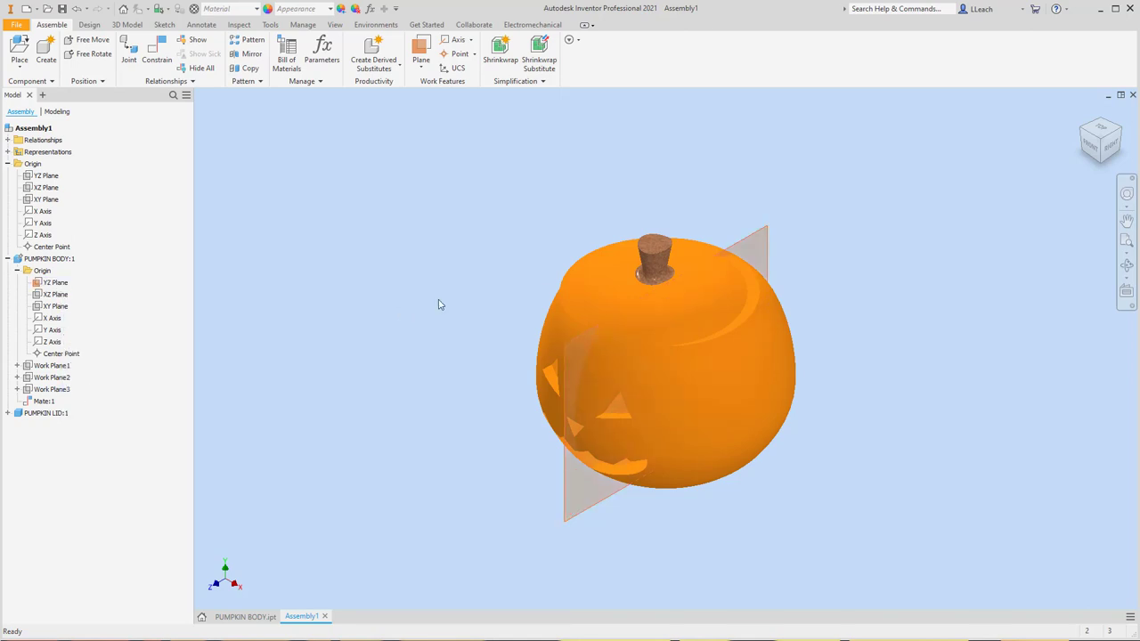
Move the lid off the body's opening and make the lid component's YZ origin plane visible
{"action": "left_click_drag", "start_coordinate": [654, 264], "coordinate": [488, 188]}
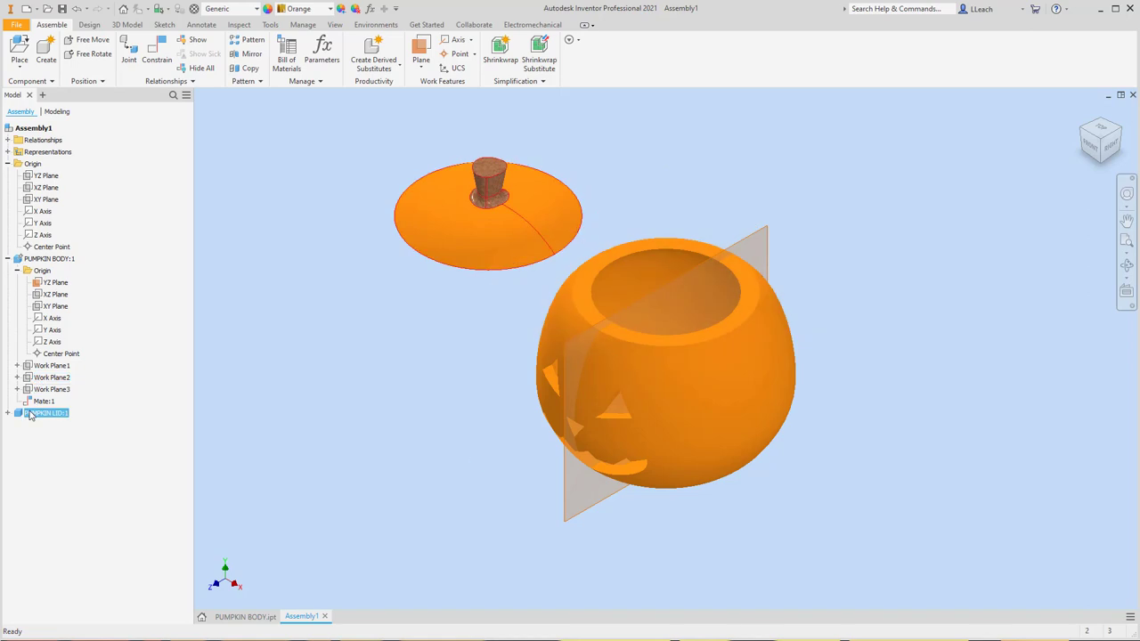
{"action": "left_click", "coordinate": [8, 414]}
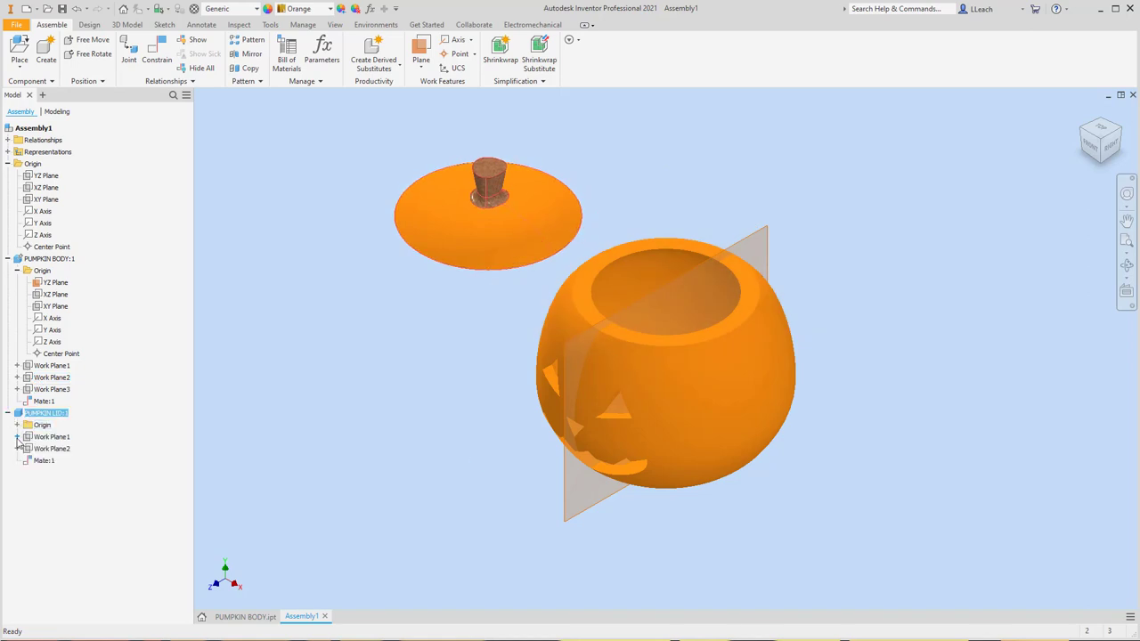
{"action": "left_click", "coordinate": [17, 437]}
{"action": "left_click", "coordinate": [17, 437]}
{"action": "left_click", "coordinate": [17, 424]}
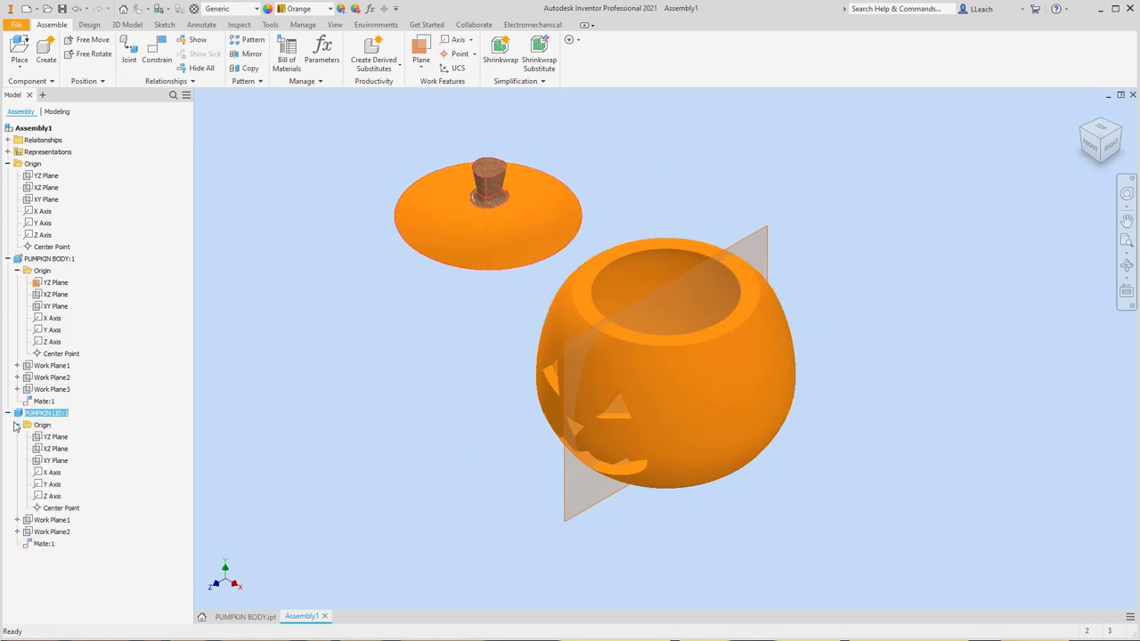
{"action": "left_click", "coordinate": [54, 437]}
{"action": "right_click", "coordinate": [53, 437]}
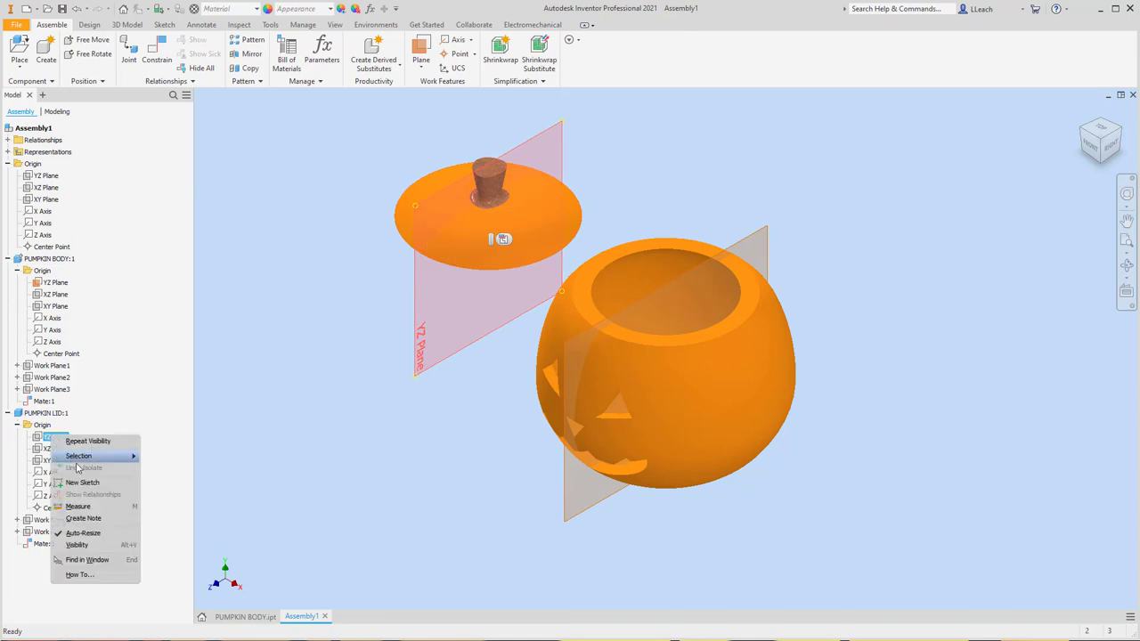
{"action": "left_click", "coordinate": [72, 543]}
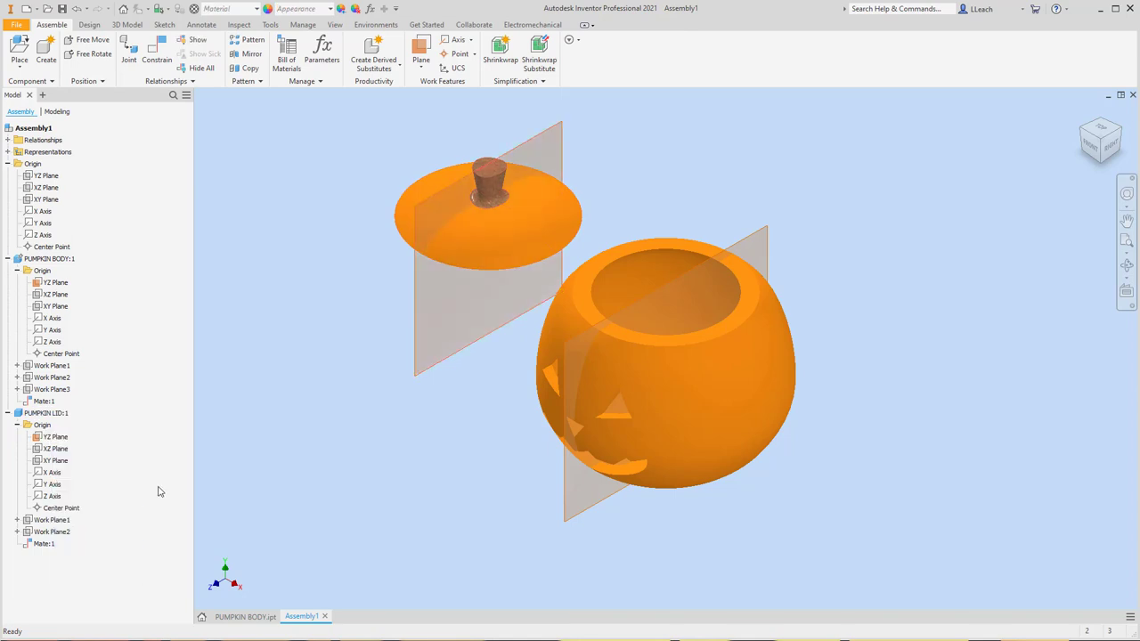
Add a Flush constraint with 0.000 in offset between the YZ planes of the lid and body, and test the lid's remaining movement
{"action": "left_click", "coordinate": [1095, 153]}
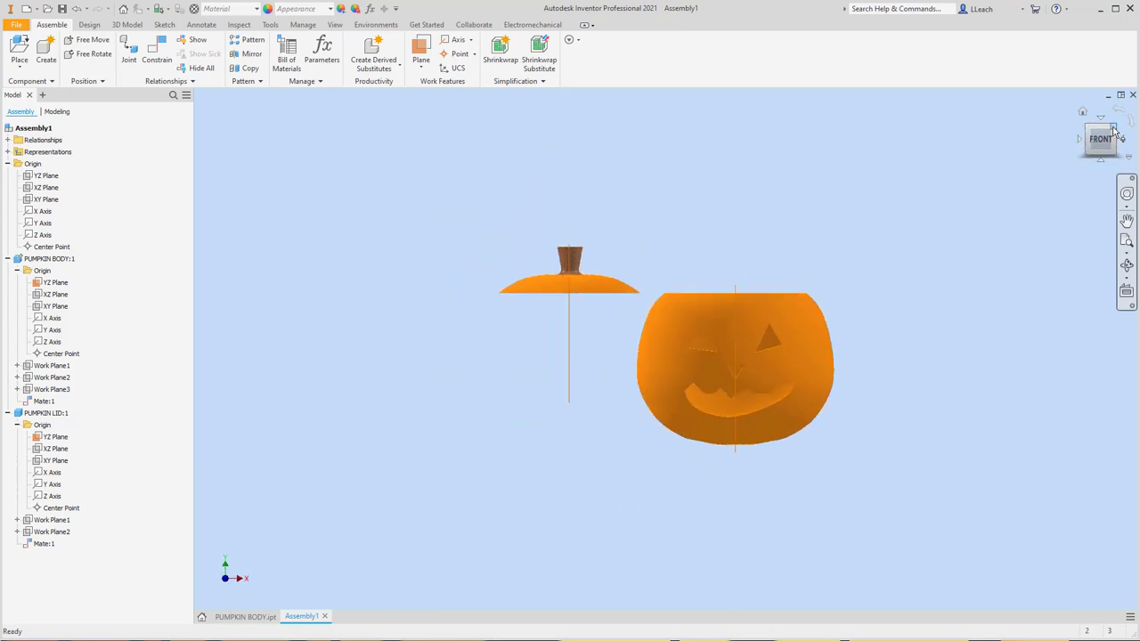
{"action": "left_click", "coordinate": [1112, 131]}
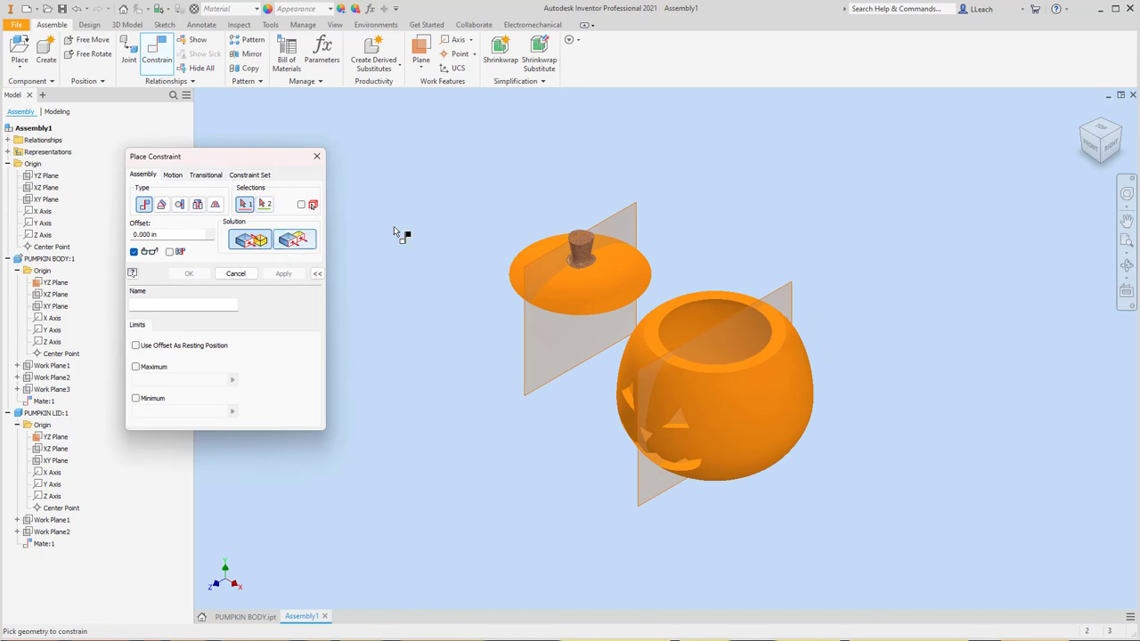
{"action": "left_click", "coordinate": [620, 222]}
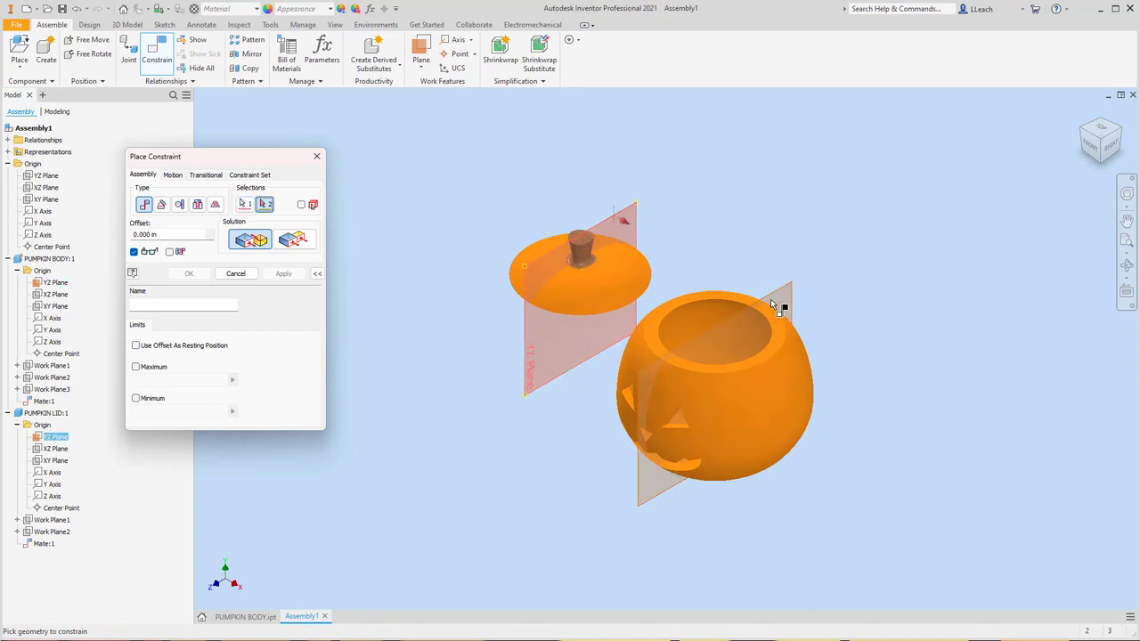
{"action": "left_click", "coordinate": [307, 244]}
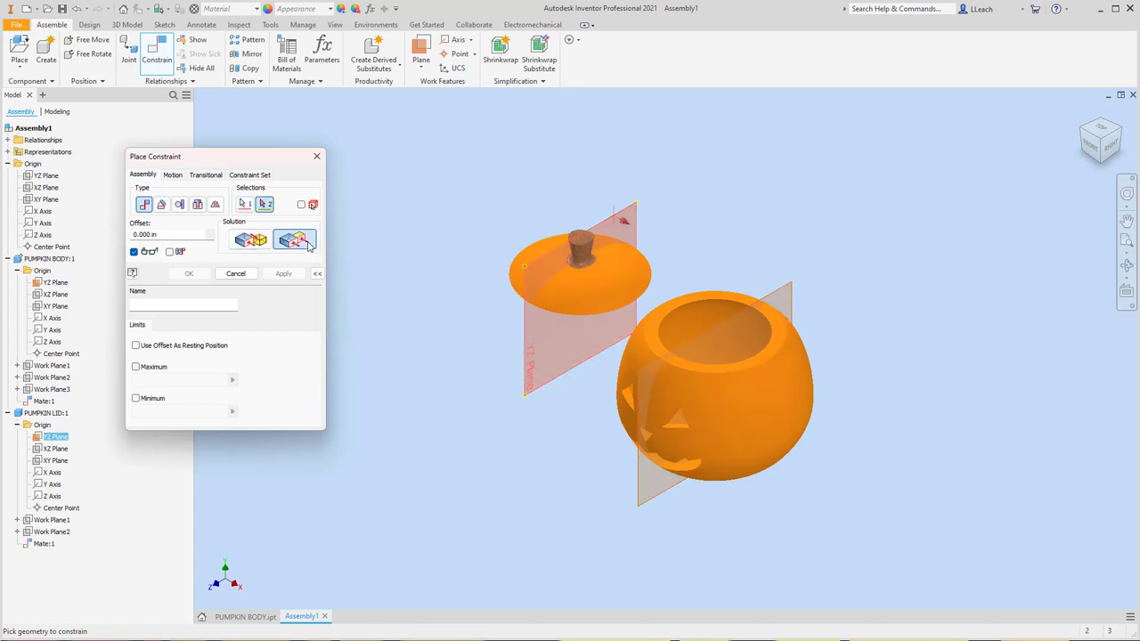
{"action": "left_click", "coordinate": [777, 285]}
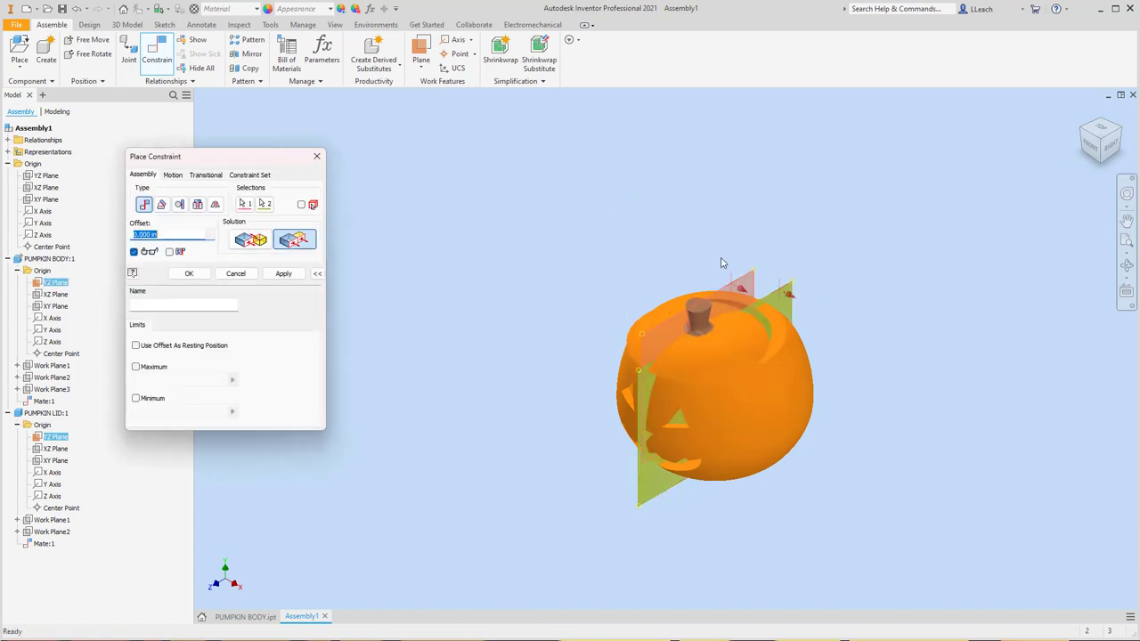
{"action": "left_click", "coordinate": [283, 273]}
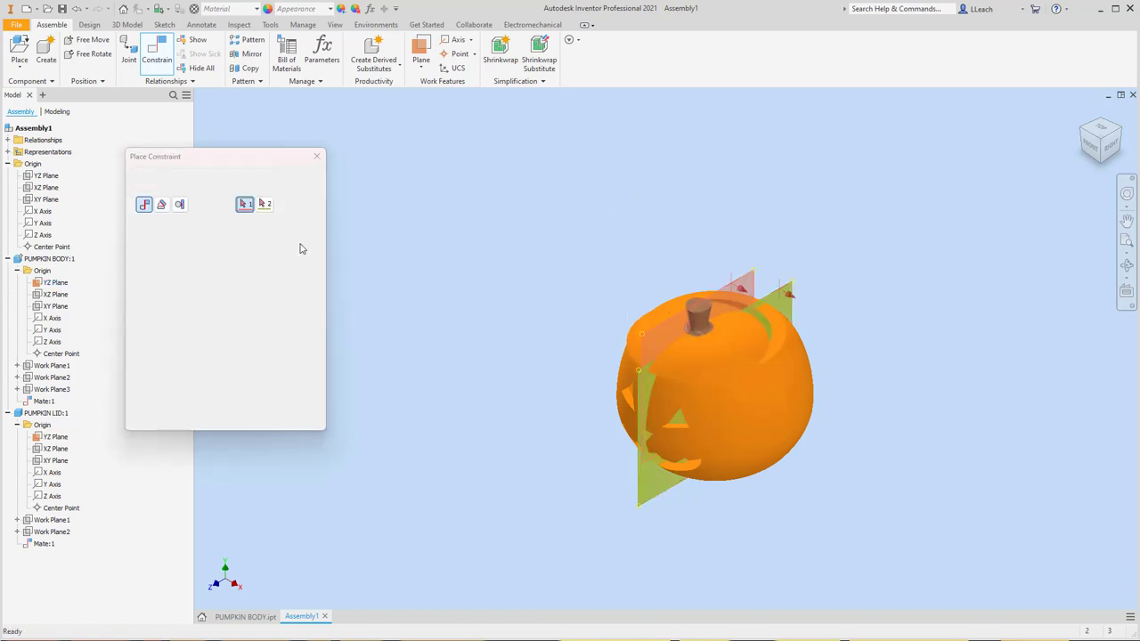
{"action": "left_click", "coordinate": [316, 155]}
{"action": "left_click_drag", "start_coordinate": [717, 319], "coordinate": [740, 288]}
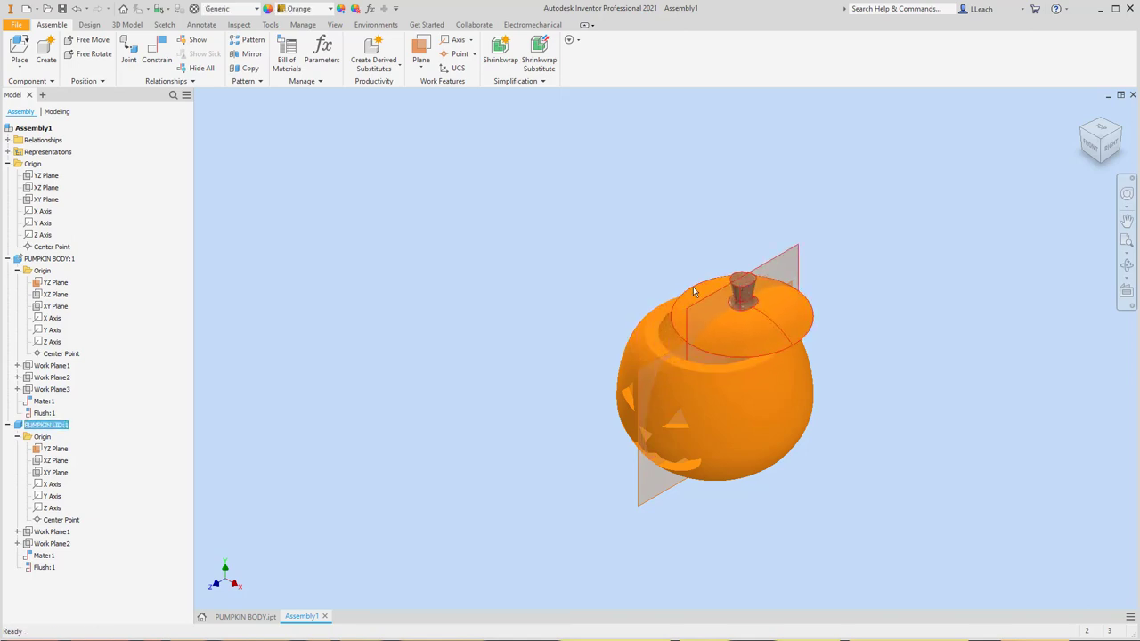
Make the lid component's XY origin plane visible and hide its YZ plane
{"action": "left_click", "coordinate": [57, 475]}
{"action": "right_click", "coordinate": [57, 475]}
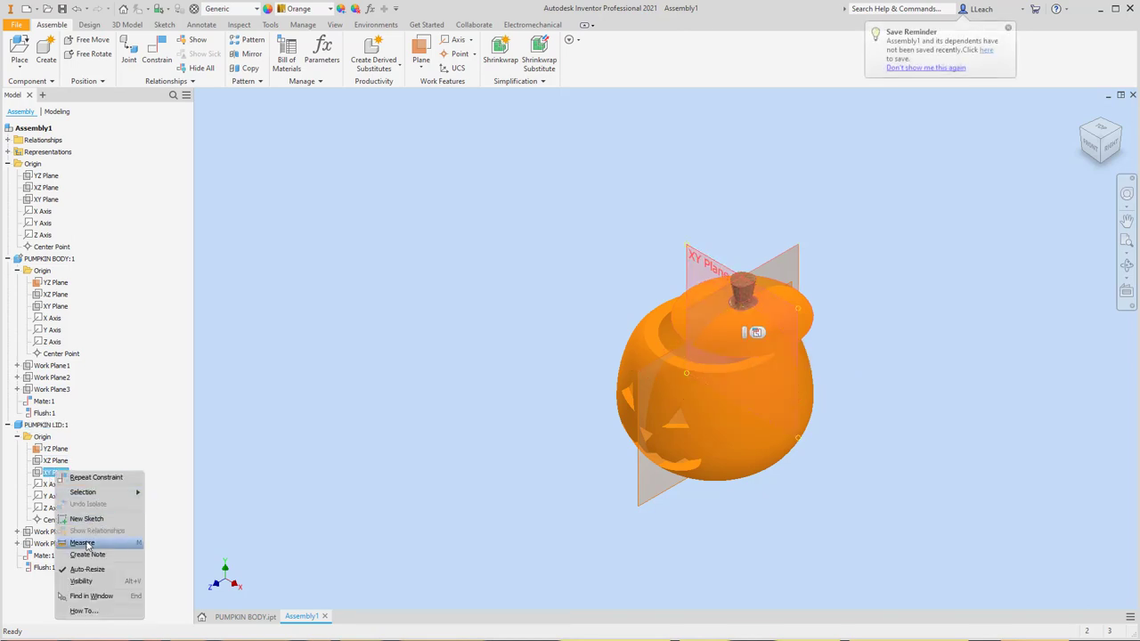
{"action": "left_click", "coordinate": [77, 581]}
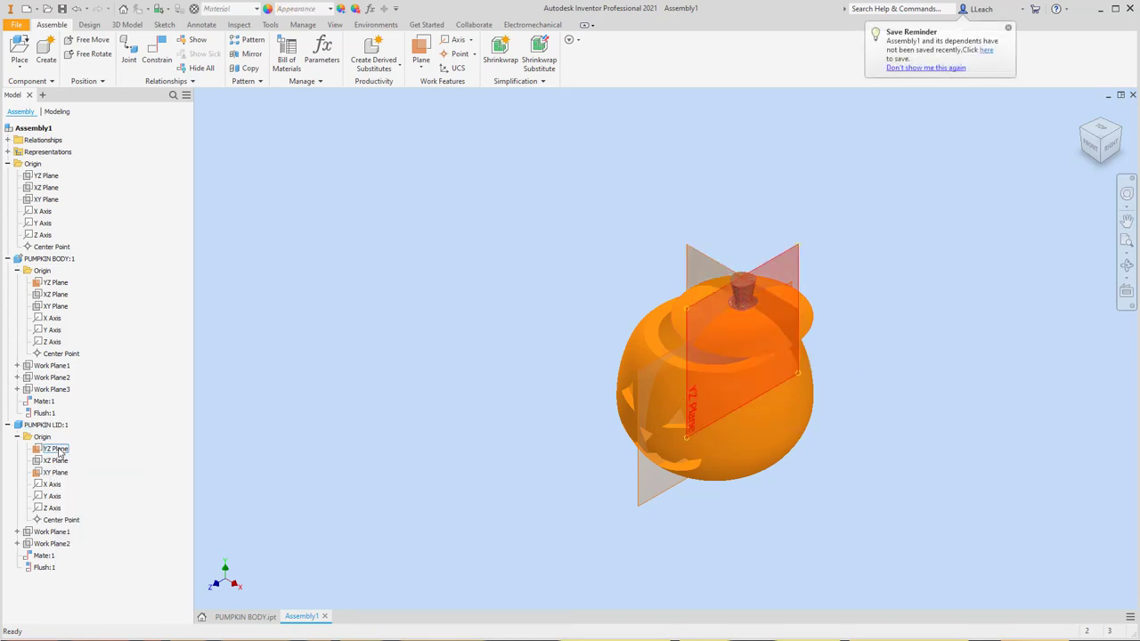
{"action": "left_click", "coordinate": [49, 450]}
{"action": "right_click", "coordinate": [55, 450]}
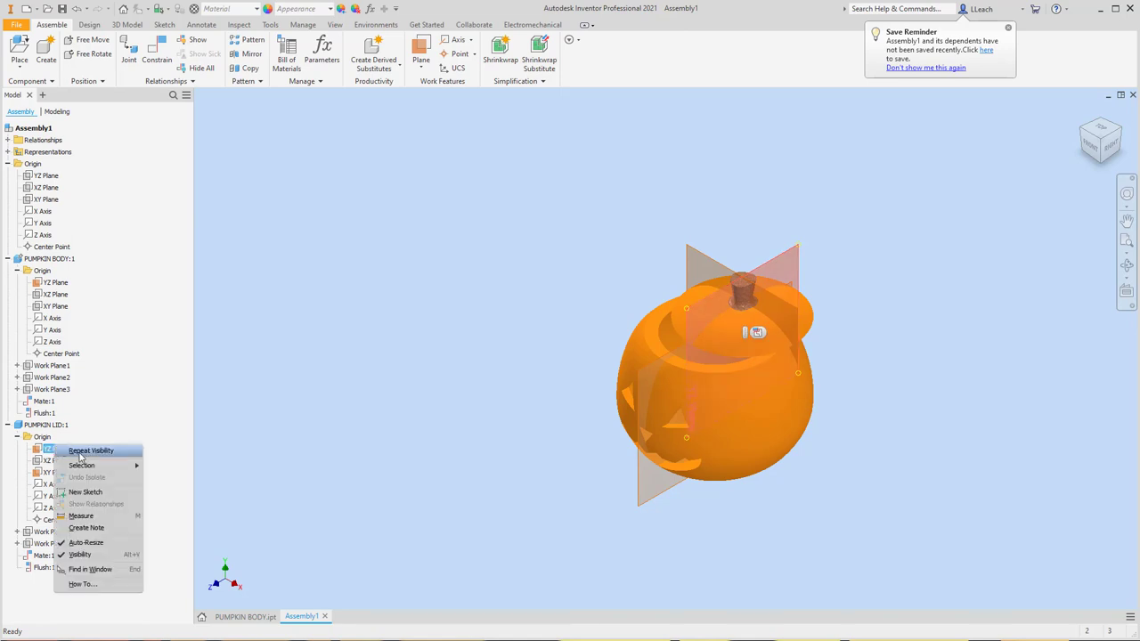
{"action": "left_click", "coordinate": [79, 554]}
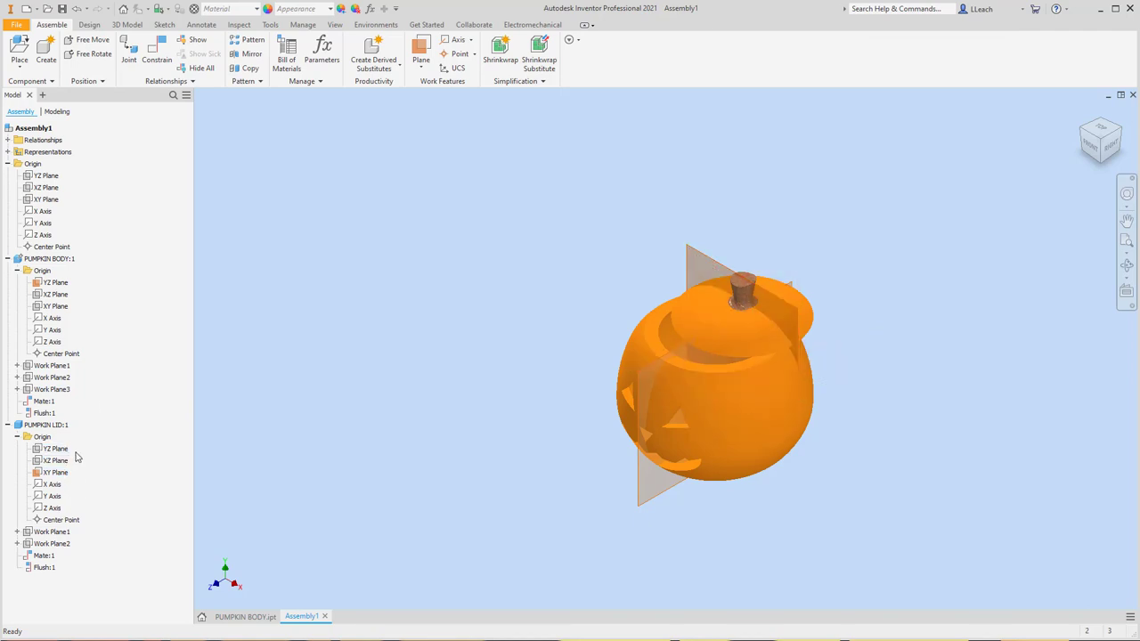
Hide the pumpkin body component's YZ origin plane and make its XY plane visible
{"action": "left_click", "coordinate": [58, 283]}
{"action": "right_click", "coordinate": [59, 285]}
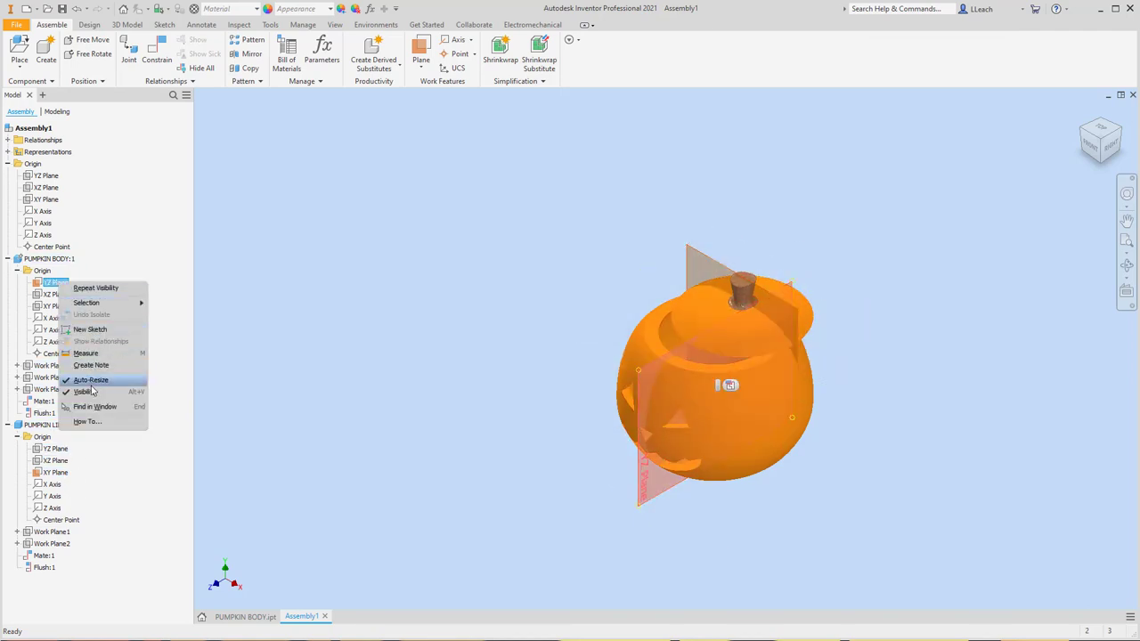
{"action": "left_click", "coordinate": [95, 391]}
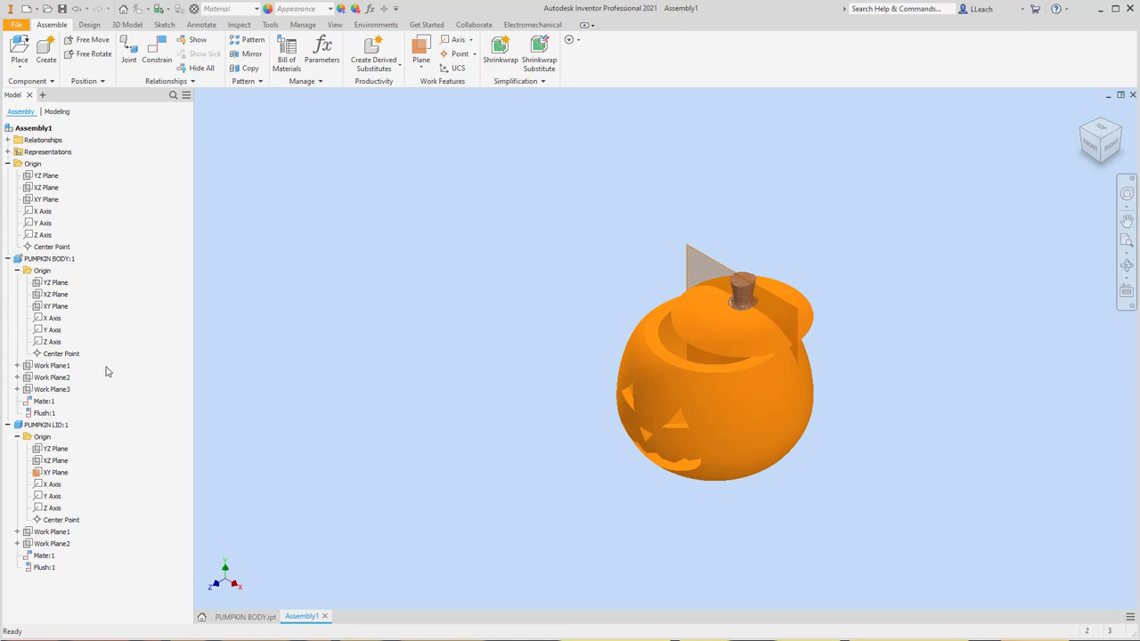
{"action": "left_click", "coordinate": [56, 306]}
{"action": "right_click", "coordinate": [55, 306]}
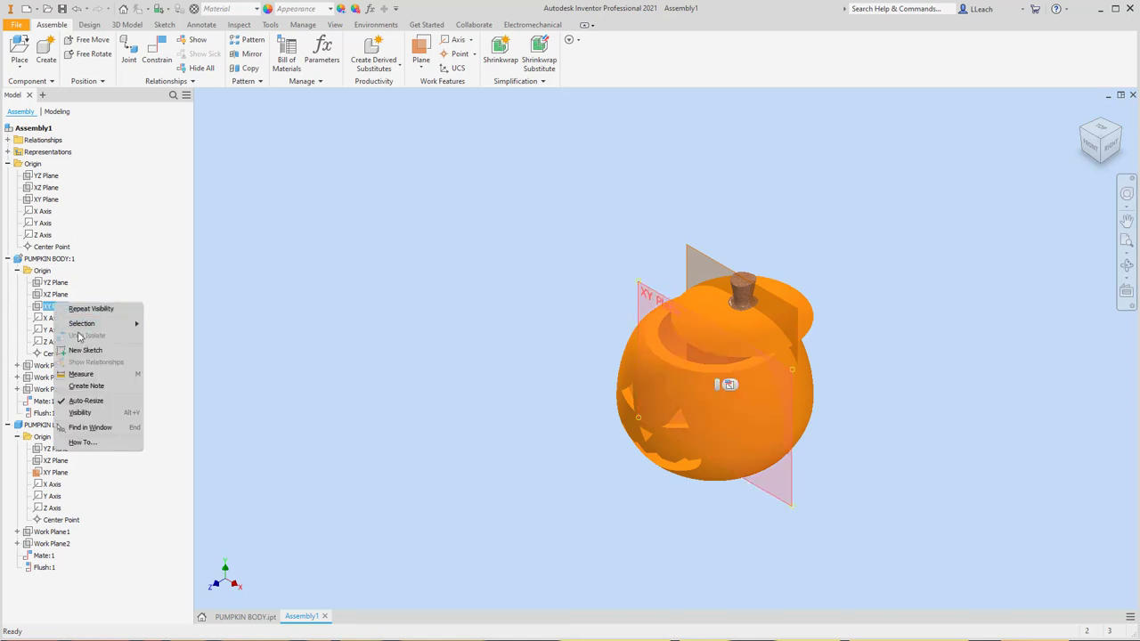
{"action": "left_click", "coordinate": [80, 412]}
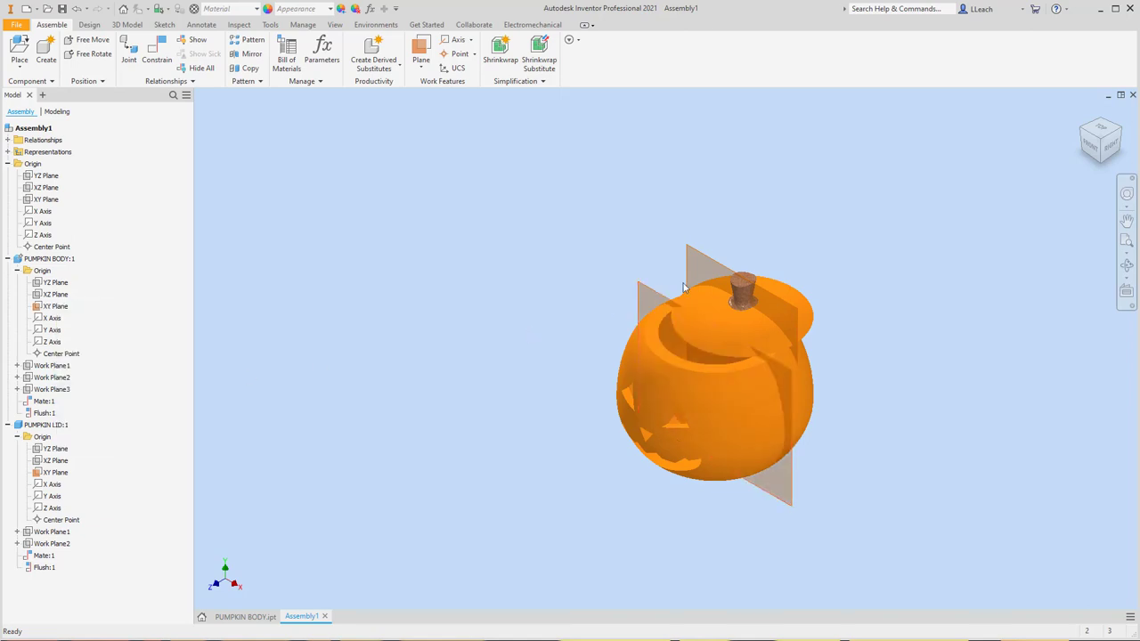
Move the lid clear of the body and add a Flush constraint with 0.000 in offset between the XY planes of the lid and body
{"action": "left_click_drag", "start_coordinate": [683, 284], "coordinate": [548, 344]}
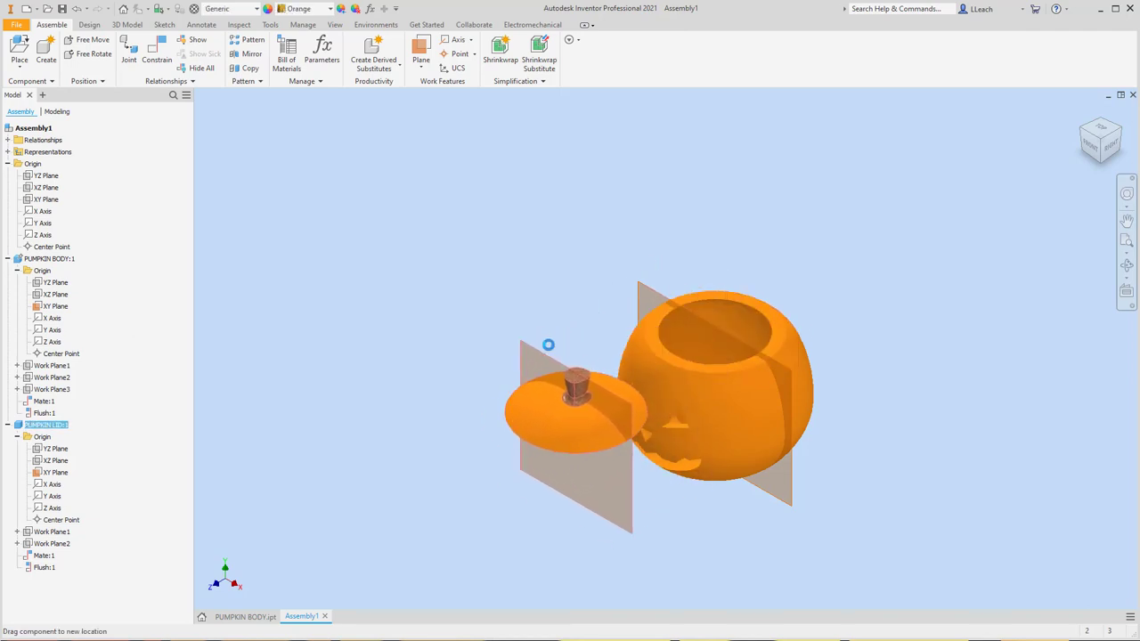
{"action": "left_click", "coordinate": [155, 60]}
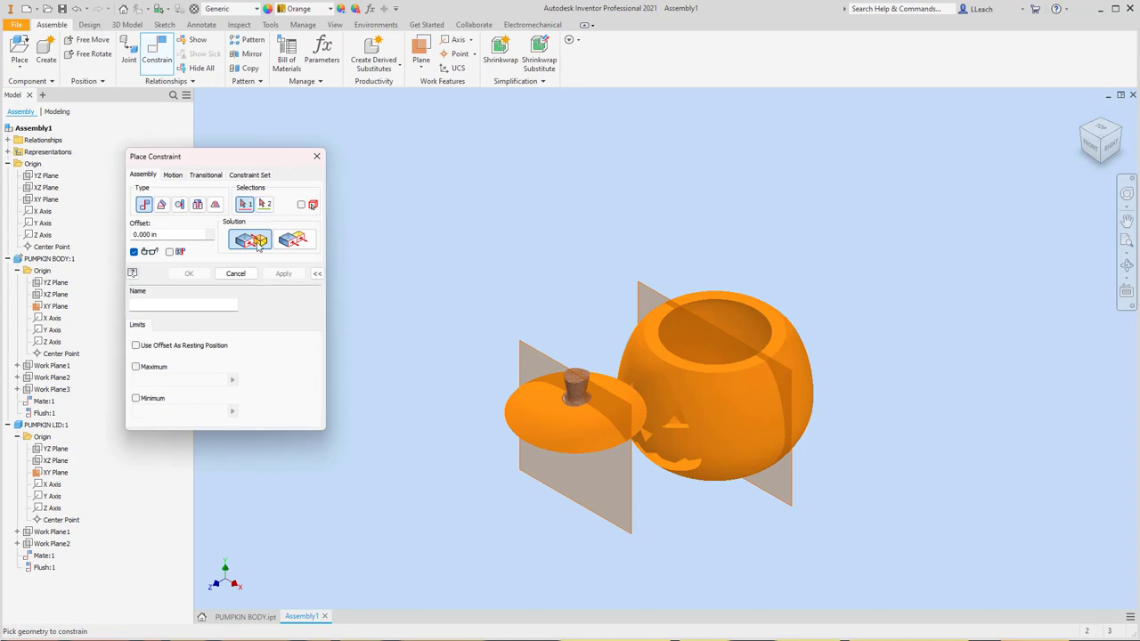
{"action": "left_click", "coordinate": [295, 240]}
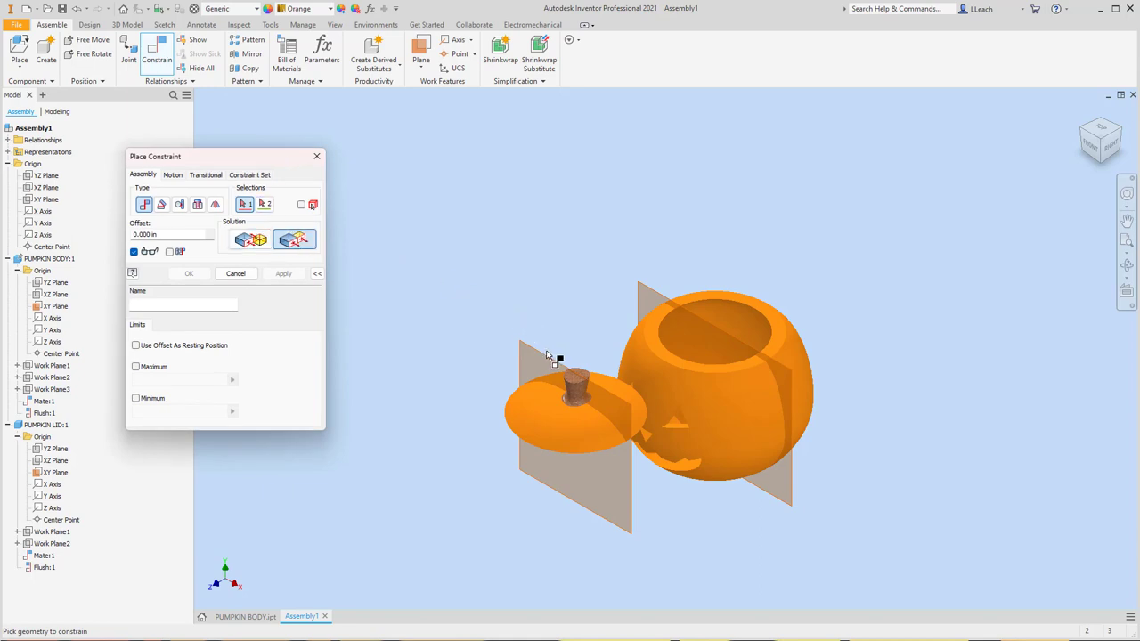
{"action": "left_click", "coordinate": [545, 353]}
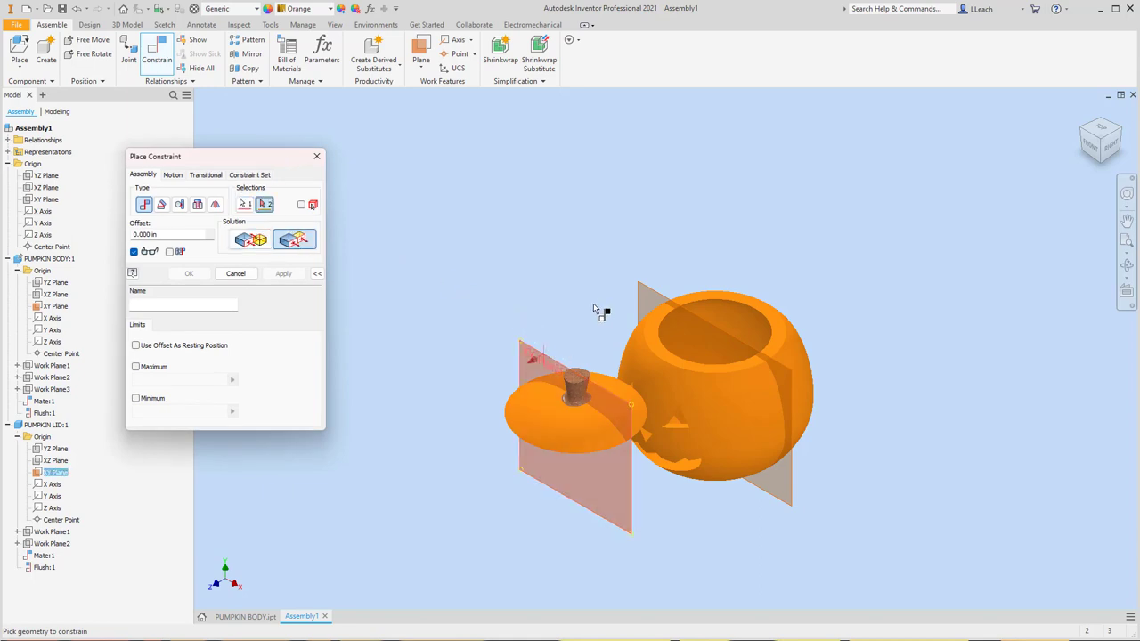
{"action": "left_click", "coordinate": [652, 293]}
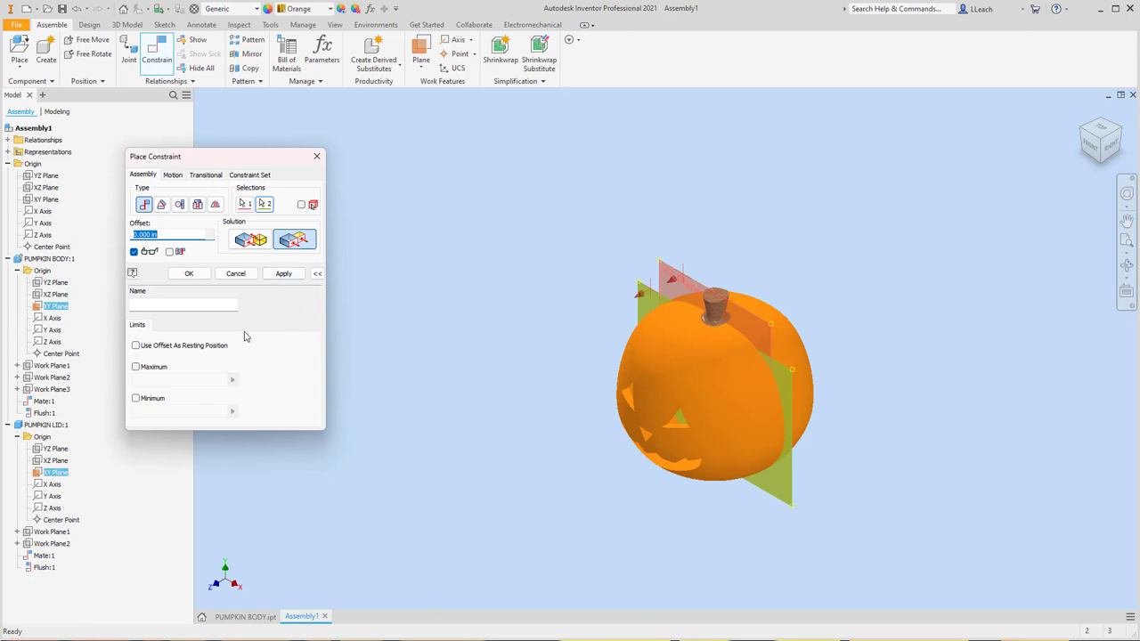
{"action": "left_click", "coordinate": [282, 273]}
{"action": "left_click", "coordinate": [316, 157]}
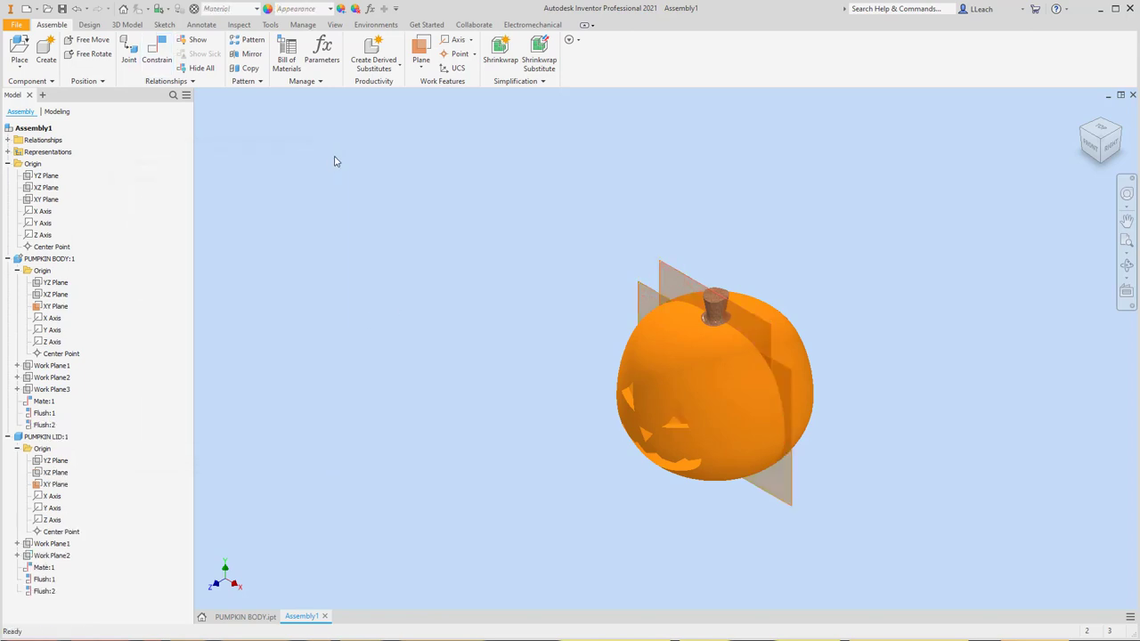
Hide the XY origin planes of both the pumpkin body and the lid
{"action": "right_click", "coordinate": [57, 305]}
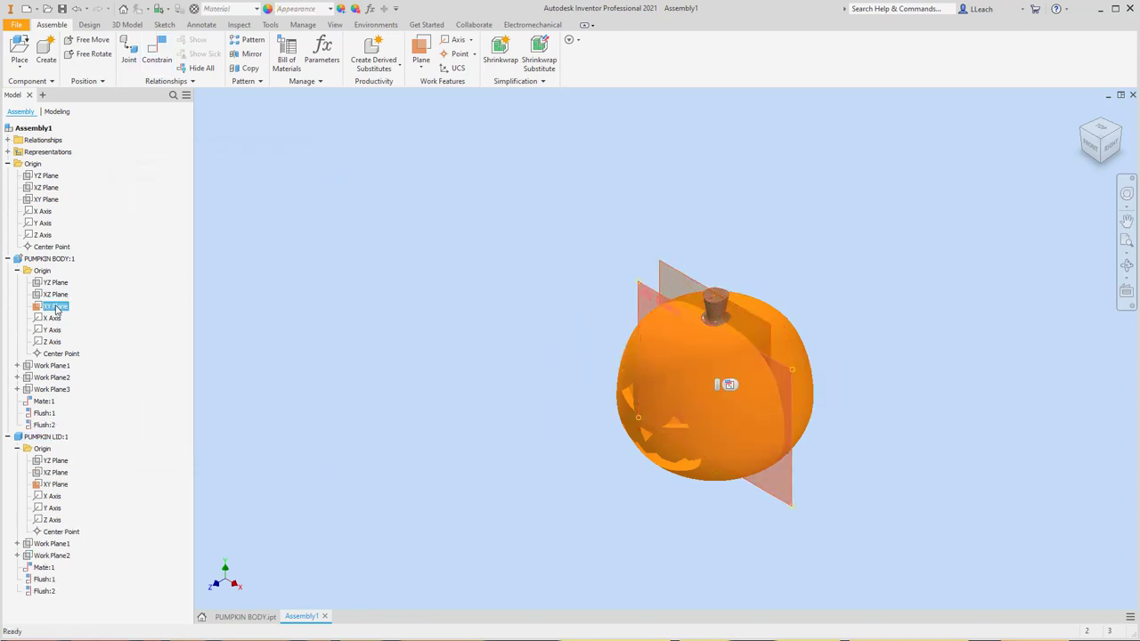
{"action": "left_click", "coordinate": [80, 414]}
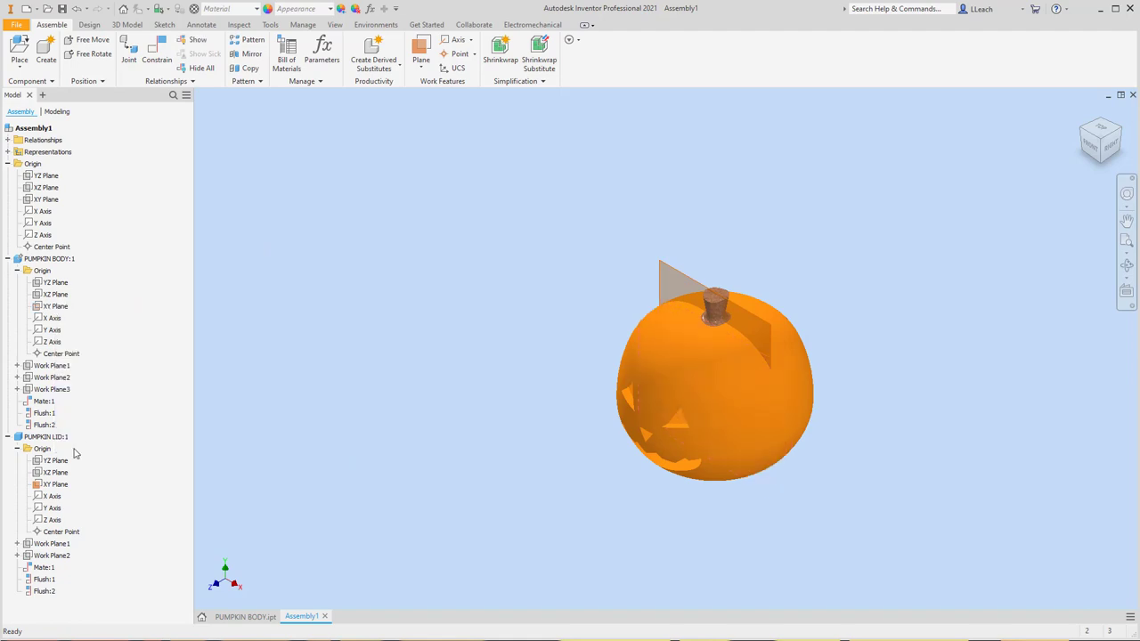
{"action": "left_click", "coordinate": [56, 484]}
{"action": "right_click", "coordinate": [57, 489]}
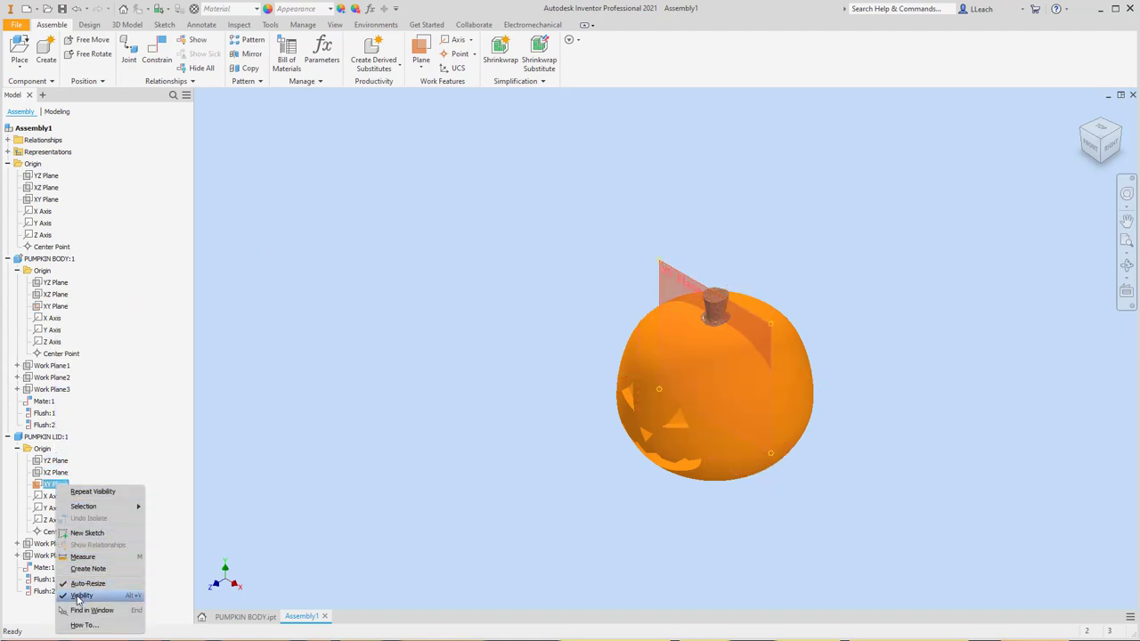
{"action": "left_click", "coordinate": [80, 592]}
Check the closed pumpkin from the front and the corner, and set the visual style to Shaded with Edges
{"action": "left_click", "coordinate": [1092, 149]}
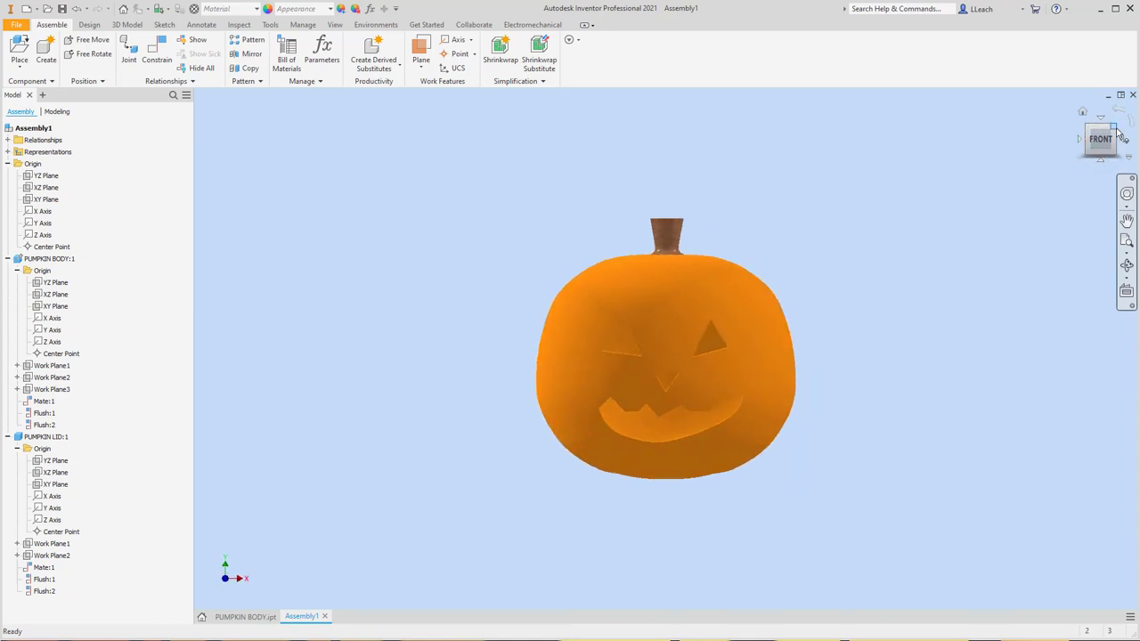
{"action": "left_click", "coordinate": [1119, 129]}
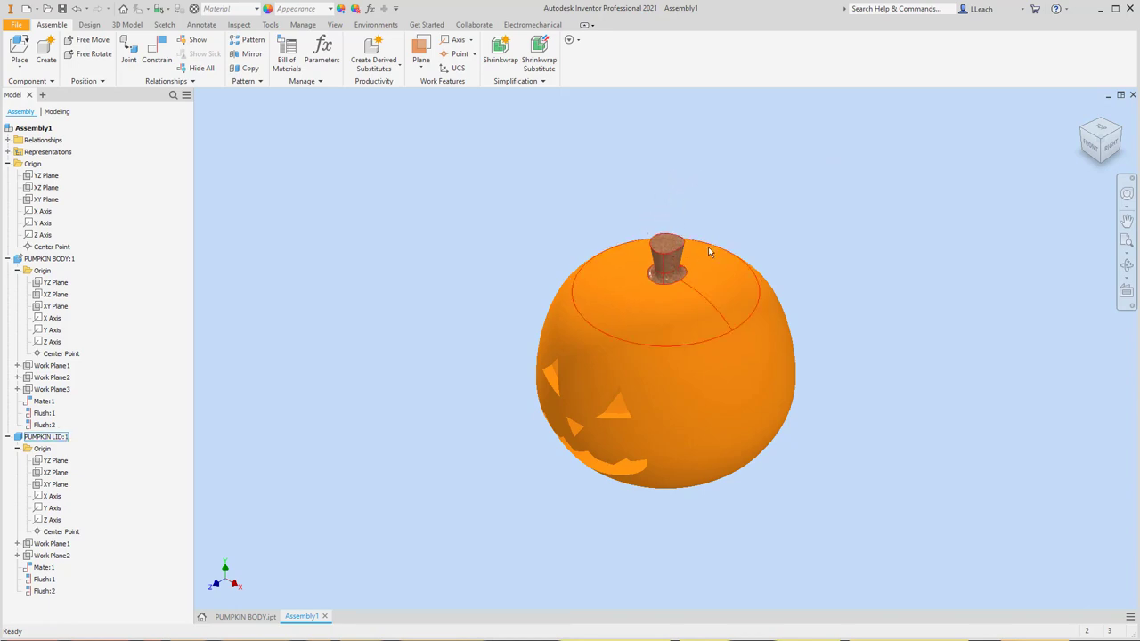
{"action": "left_click", "coordinate": [1088, 149]}
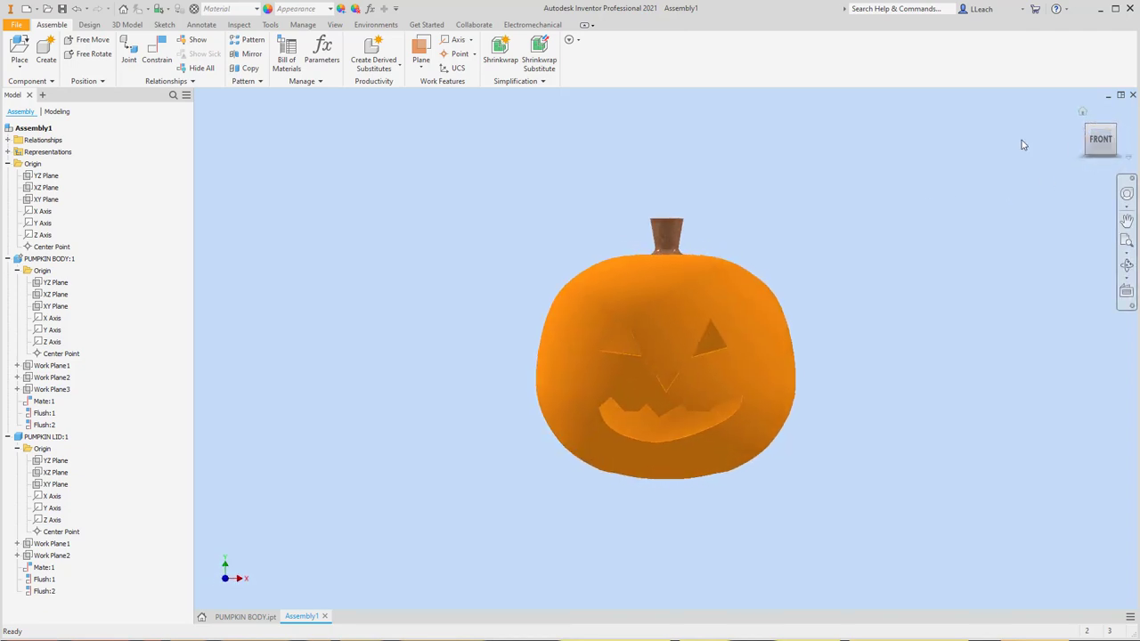
{"action": "left_click", "coordinate": [1117, 131]}
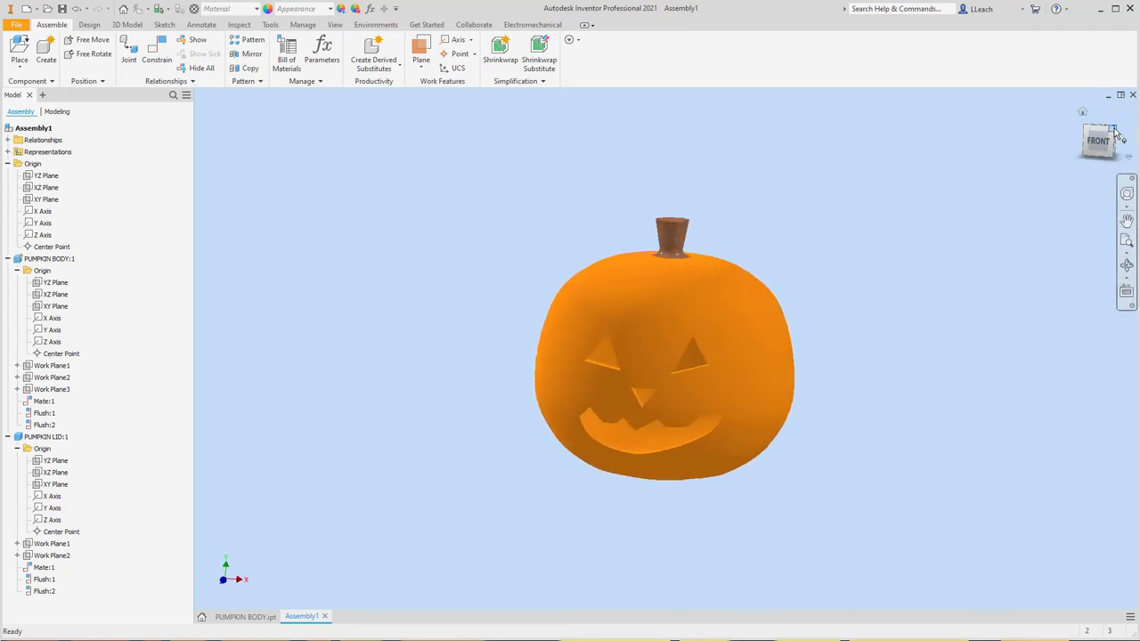
{"action": "left_click", "coordinate": [335, 24]}
{"action": "left_click", "coordinate": [233, 64]}
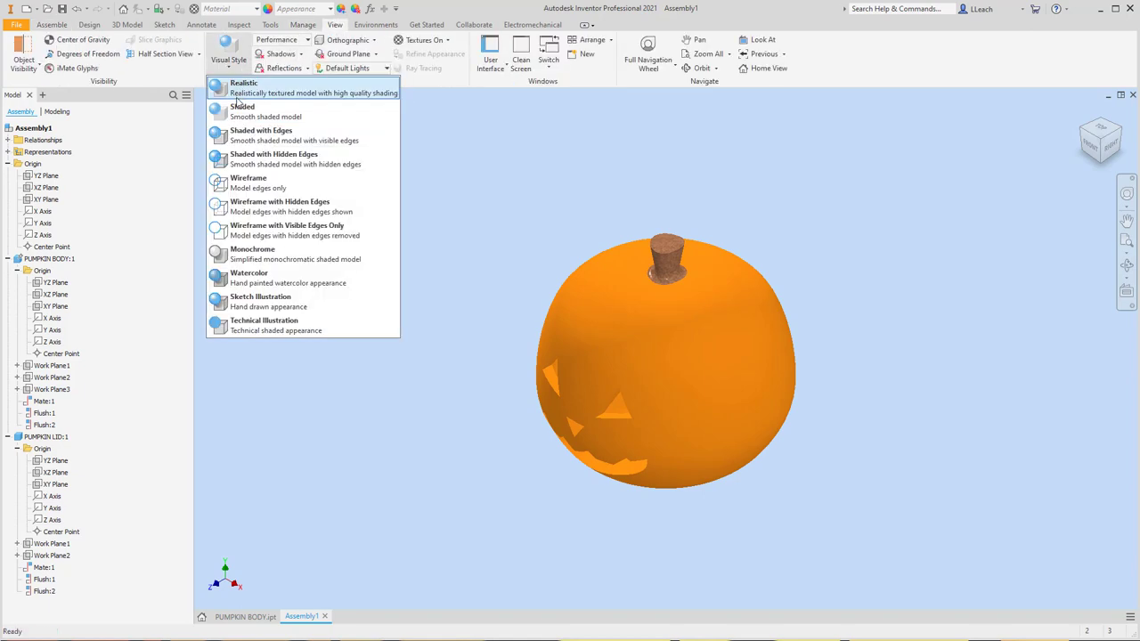
{"action": "left_click", "coordinate": [243, 133]}
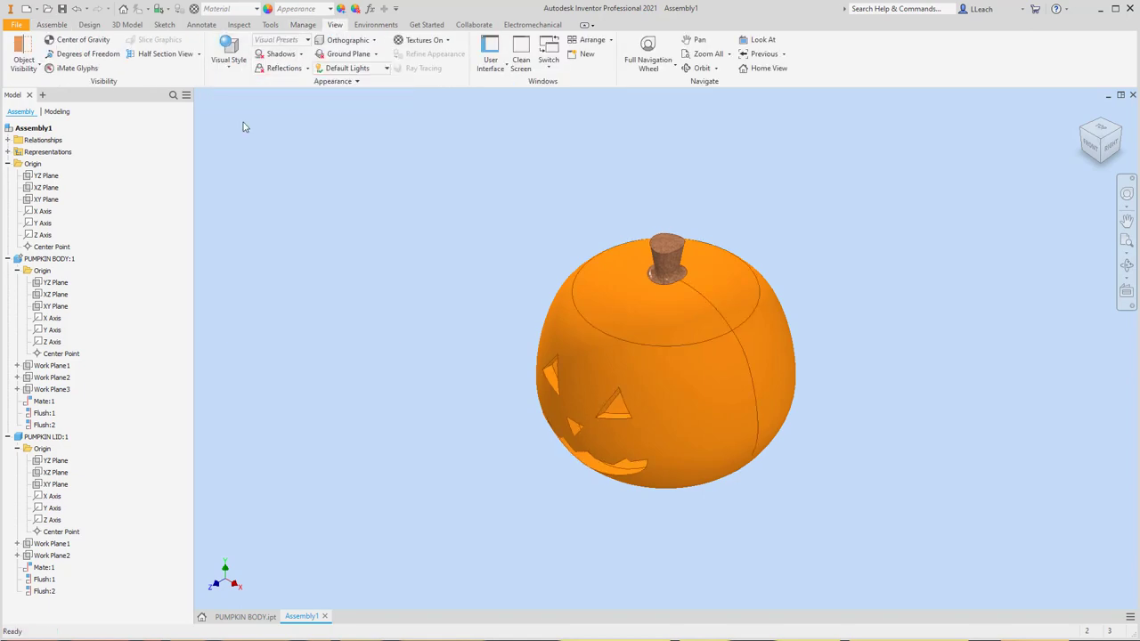
Switch the view projection to Perspective and set the lighting style to Photo Booth
{"action": "left_click", "coordinate": [362, 41]}
{"action": "left_click", "coordinate": [365, 81]}
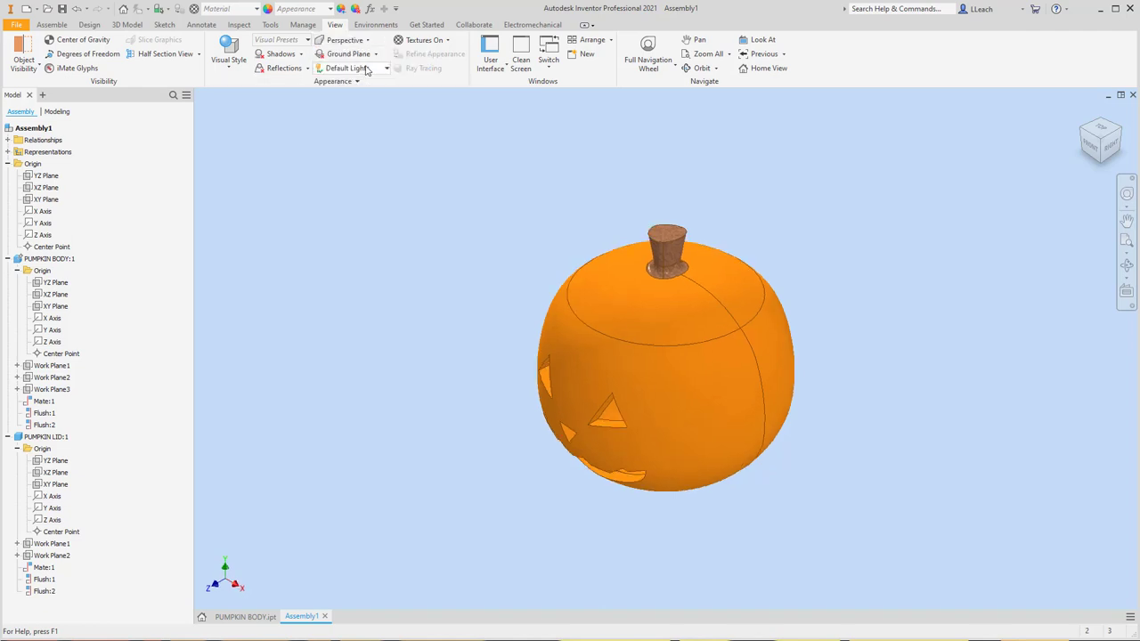
{"action": "left_click", "coordinate": [362, 71]}
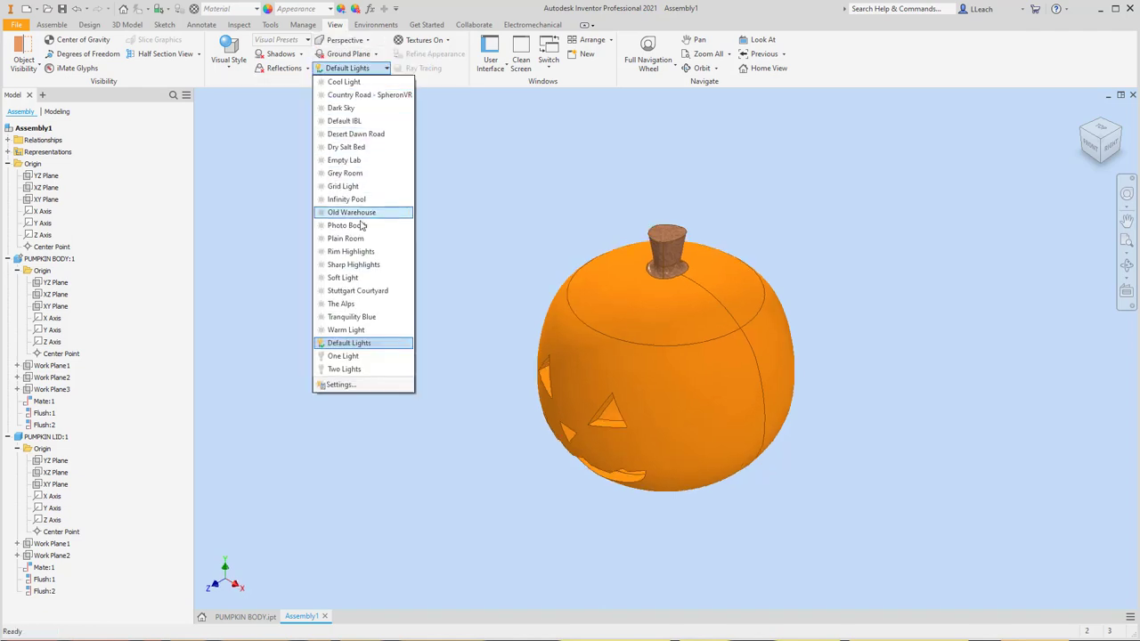
{"action": "left_click", "coordinate": [362, 228]}
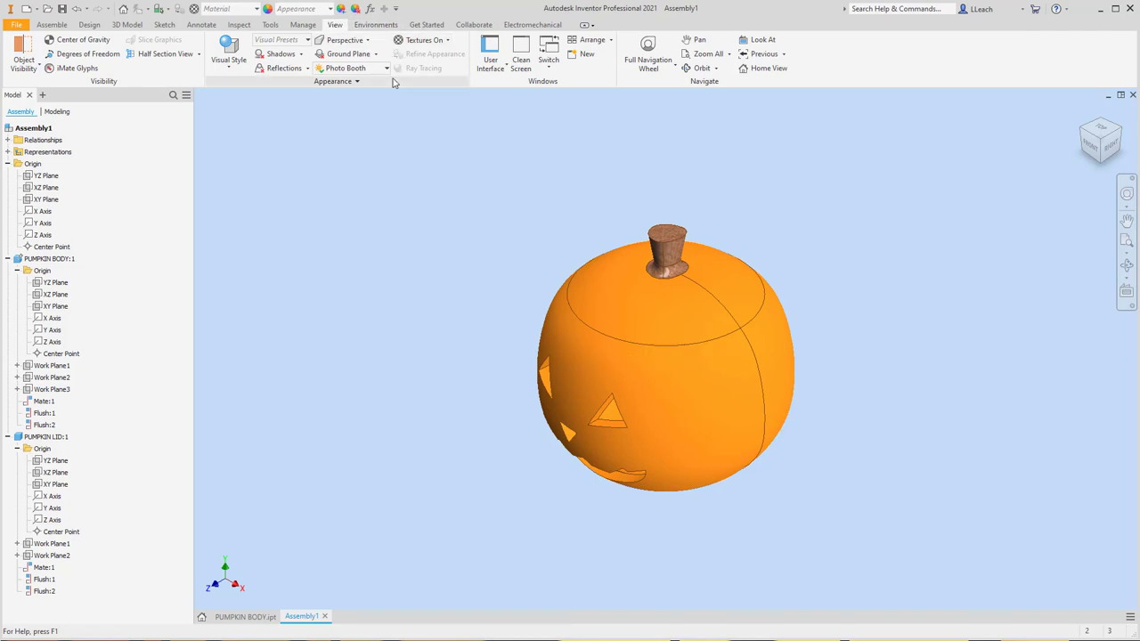
Examine the assembled jack-o'-lantern in the home and front views, ending with a close centred view of the carved face
{"action": "left_click", "coordinate": [1091, 149]}
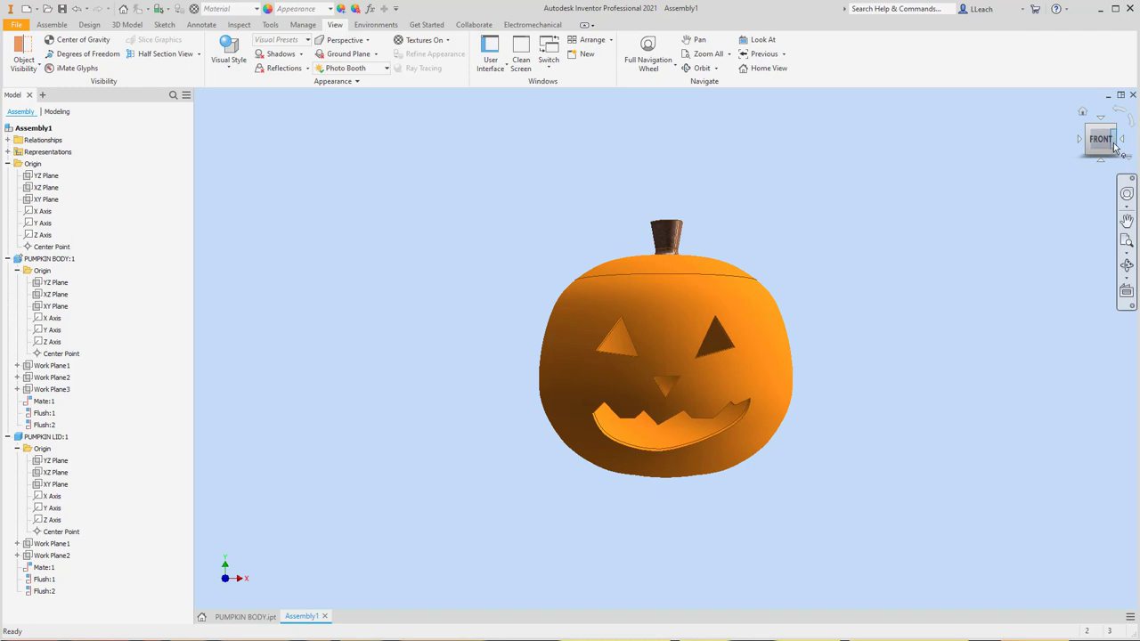
{"action": "left_click", "coordinate": [1115, 131]}
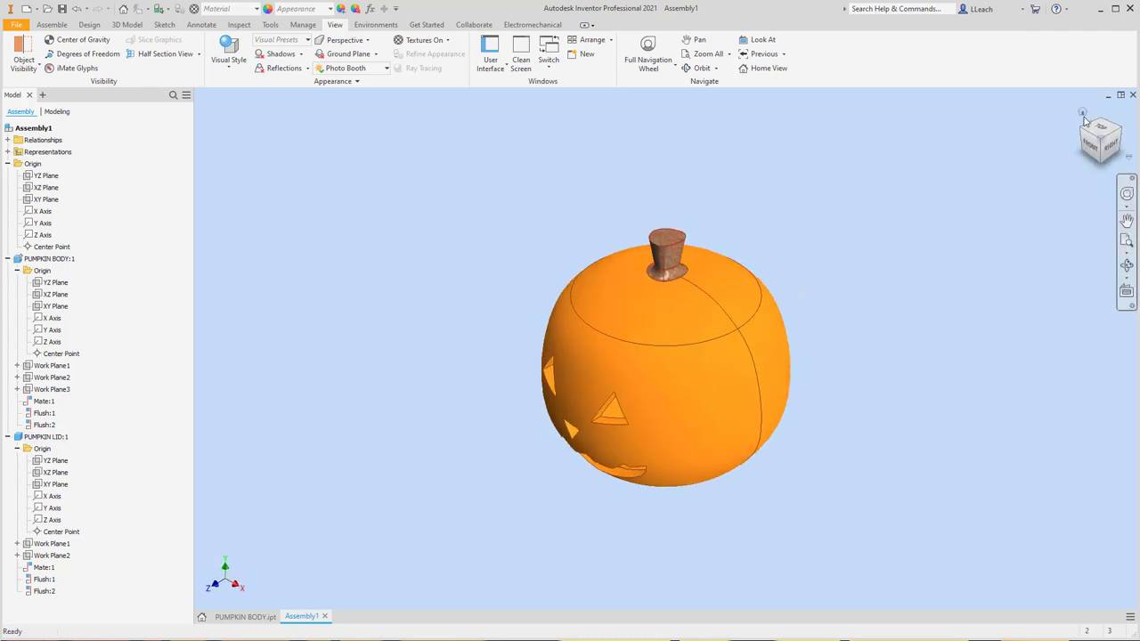
{"action": "left_click", "coordinate": [1083, 113]}
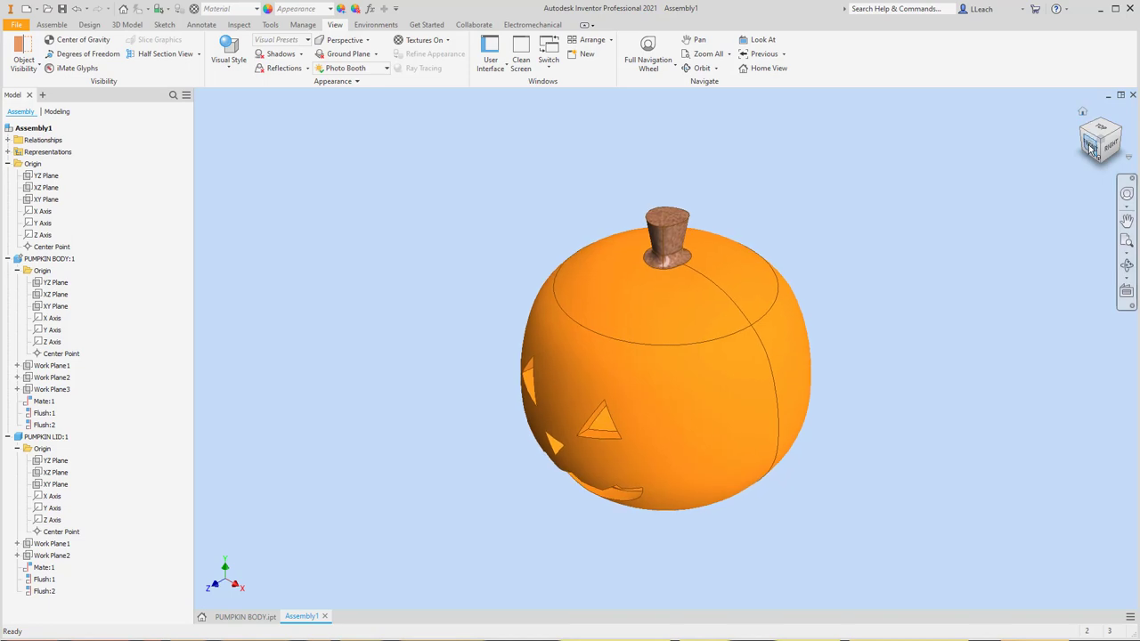
{"action": "left_click", "coordinate": [1091, 148]}
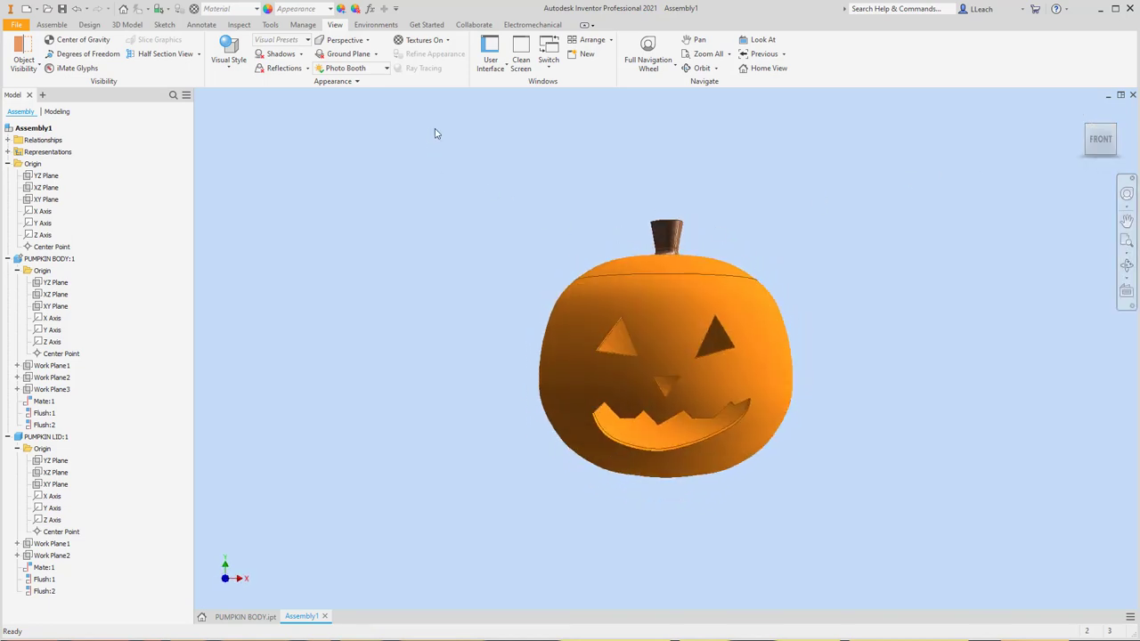
{"action": "scroll", "coordinate": [700, 340], "scroll_direction": "up", "scroll_amount": 3}
{"action": "scroll", "coordinate": [700, 338], "scroll_direction": "down", "scroll_amount": 7}
{"action": "scroll", "coordinate": [698, 341], "scroll_direction": "up", "scroll_amount": 3}
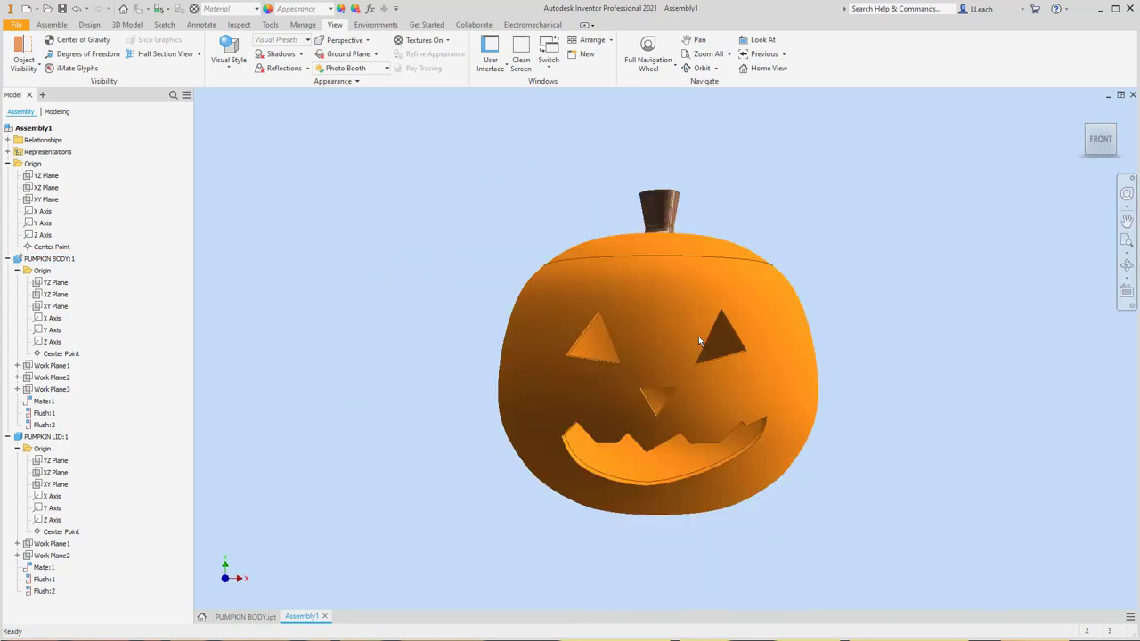
{"action": "middle_click_drag", "start_coordinate": [681, 338], "coordinate": [679, 320]}
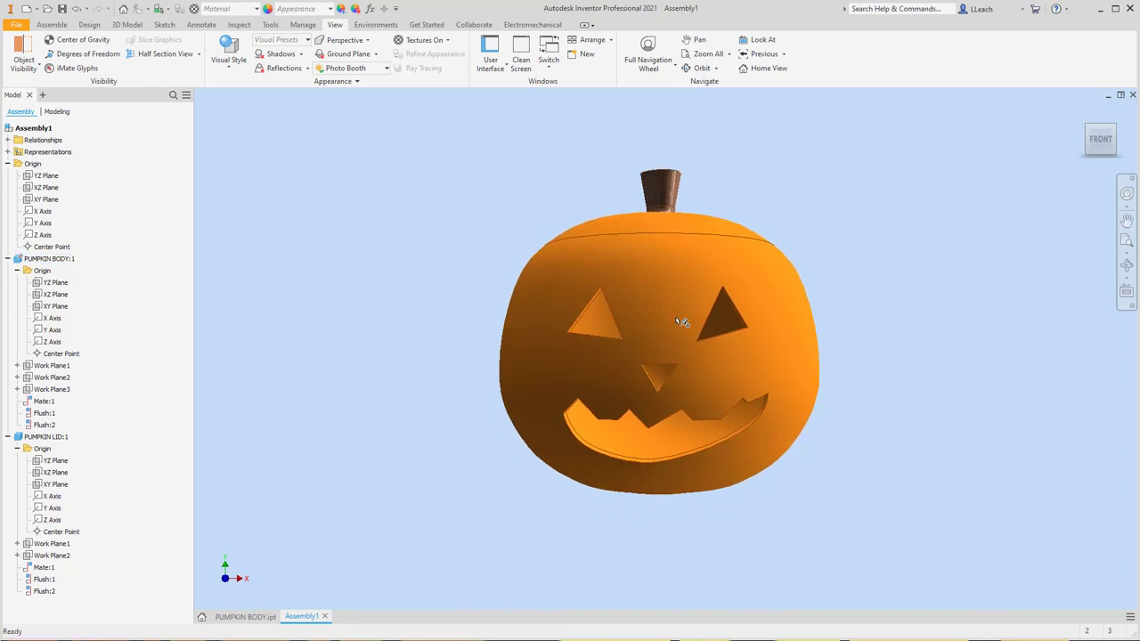
Save the assembly as JACKOLANTERN ASSEMBLY in the Parametric-Modeling2 folder, including the changes to its dependent part files
{"action": "left_click", "coordinate": [16, 24]}
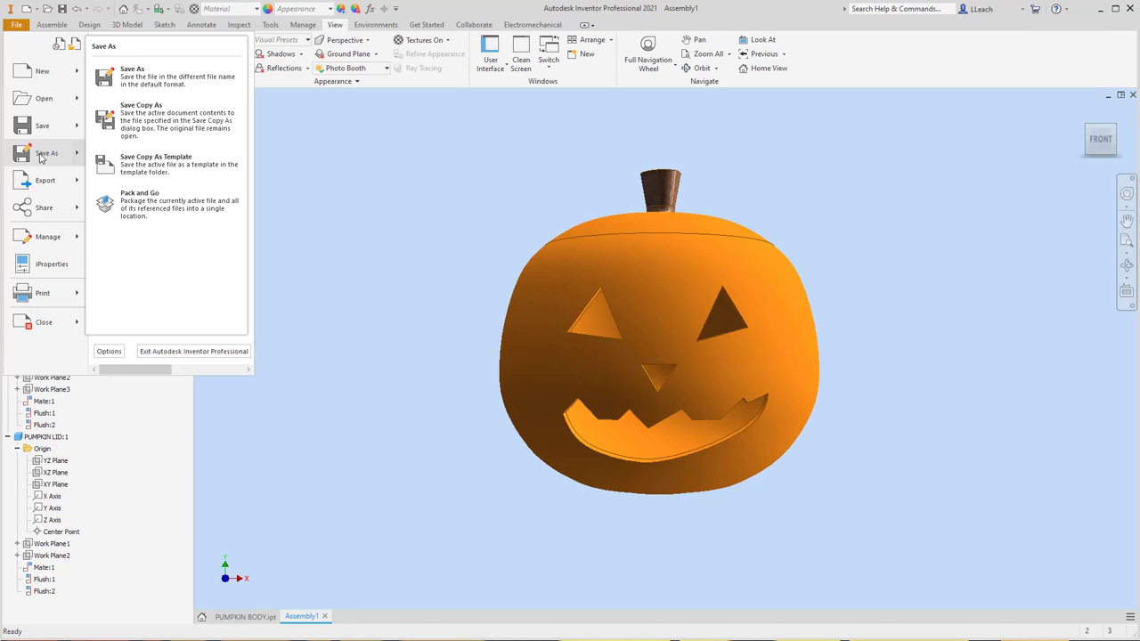
{"action": "left_click", "coordinate": [40, 154]}
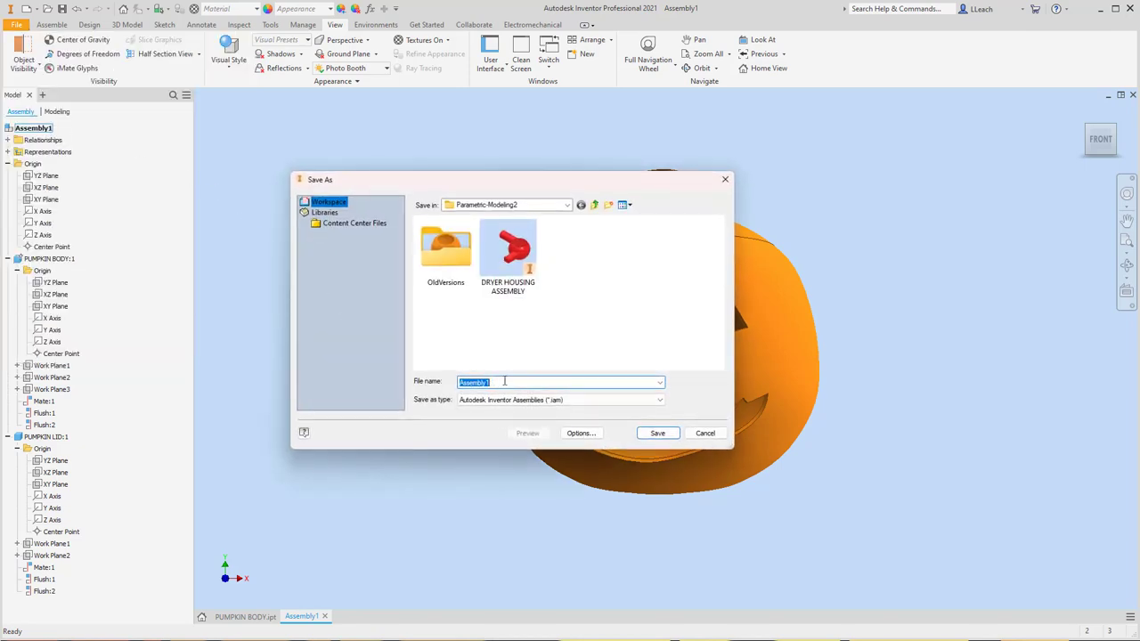
{"action": "type", "text": "PUM"}
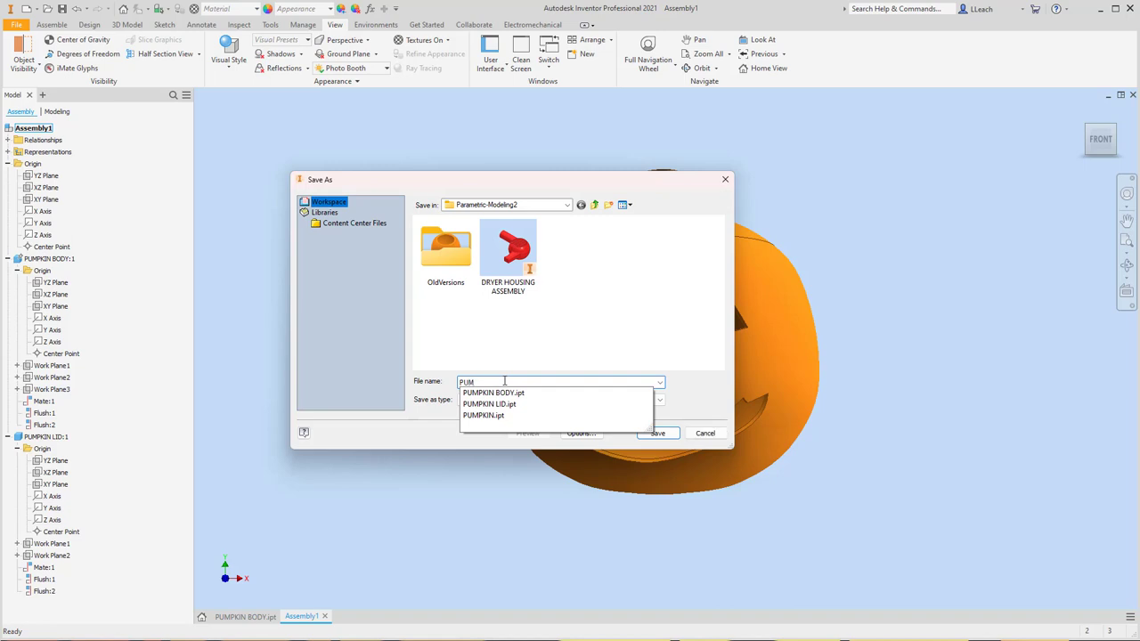
{"action": "key", "text": "BackSpace"}
{"action": "key", "text": "BackSpace"}
{"action": "type", "text": "JACKOL"}
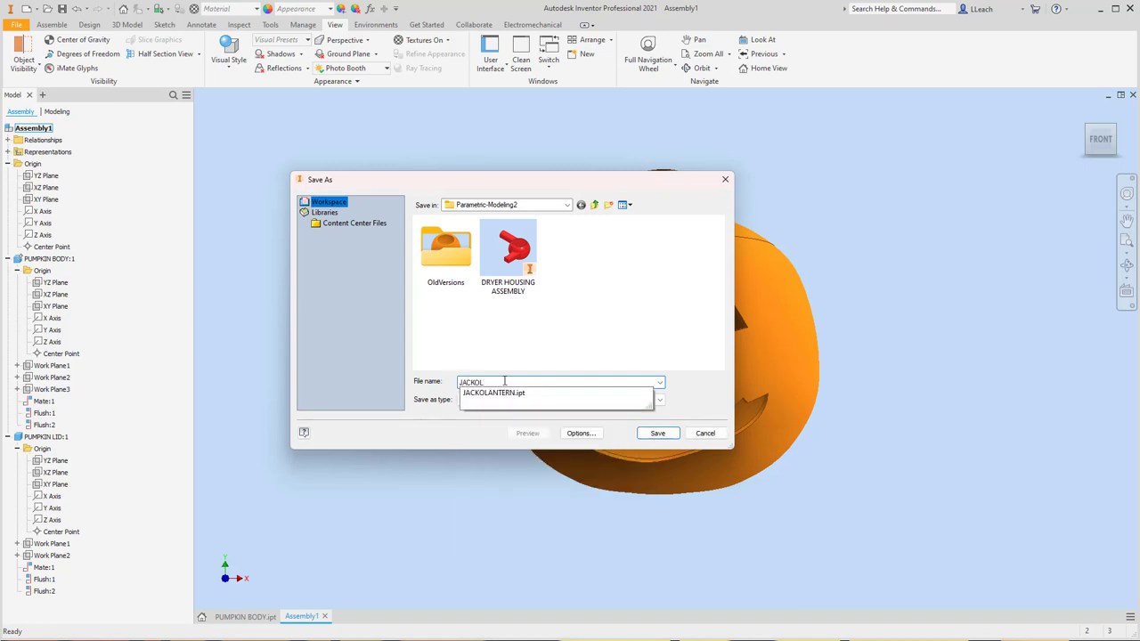
{"action": "type", "text": "ANTERN ASSEMBLY"}
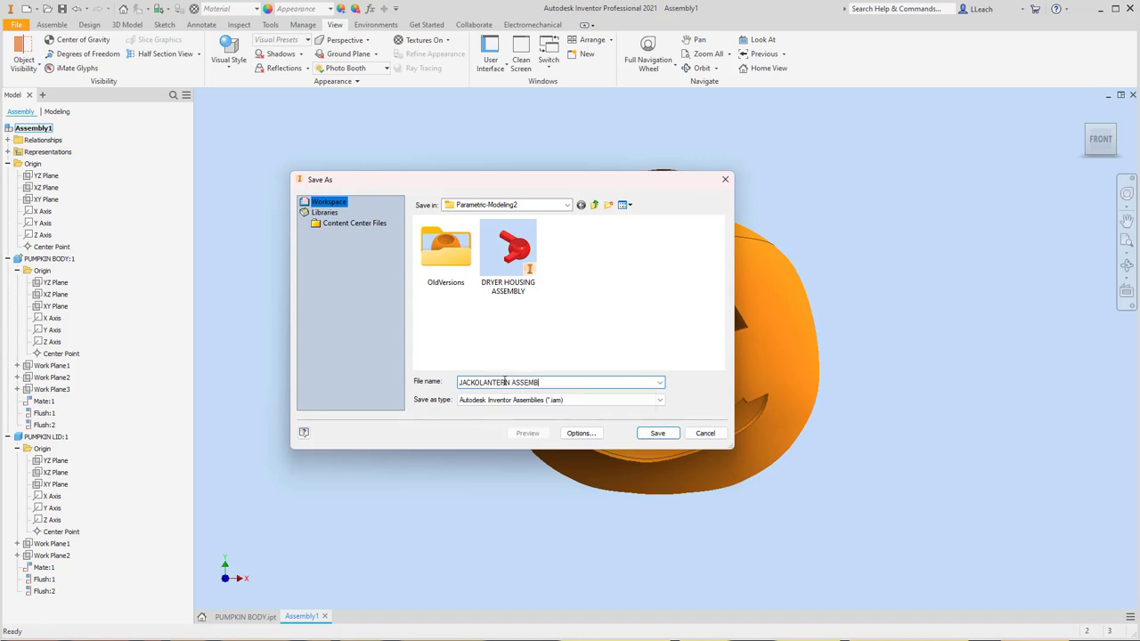
{"action": "left_click", "coordinate": [653, 433]}
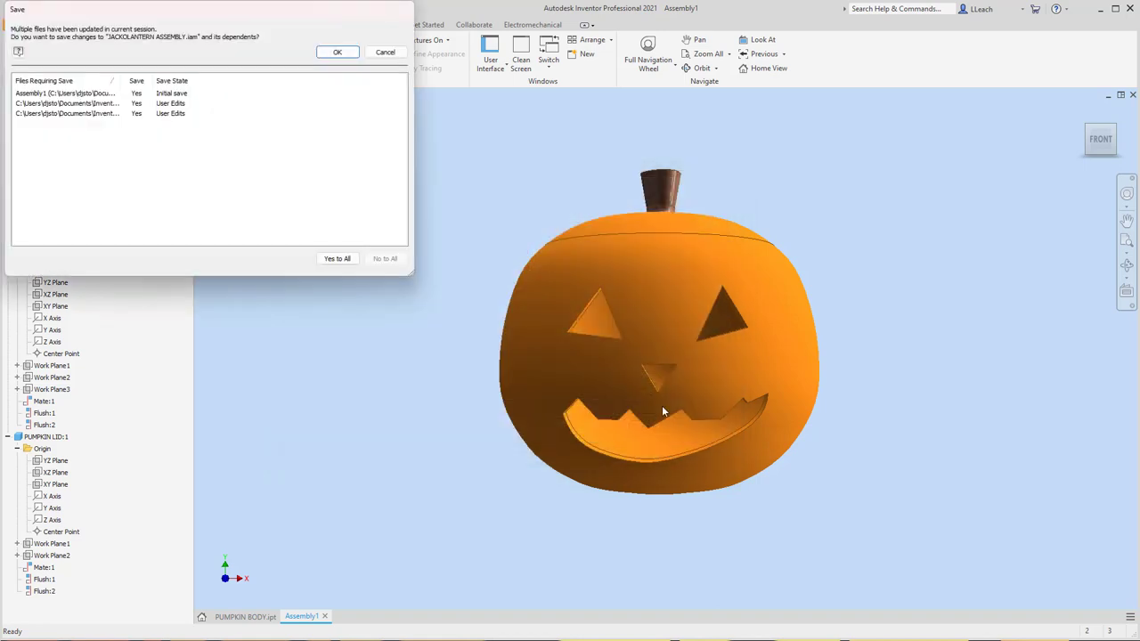
{"action": "left_click", "coordinate": [338, 53]}
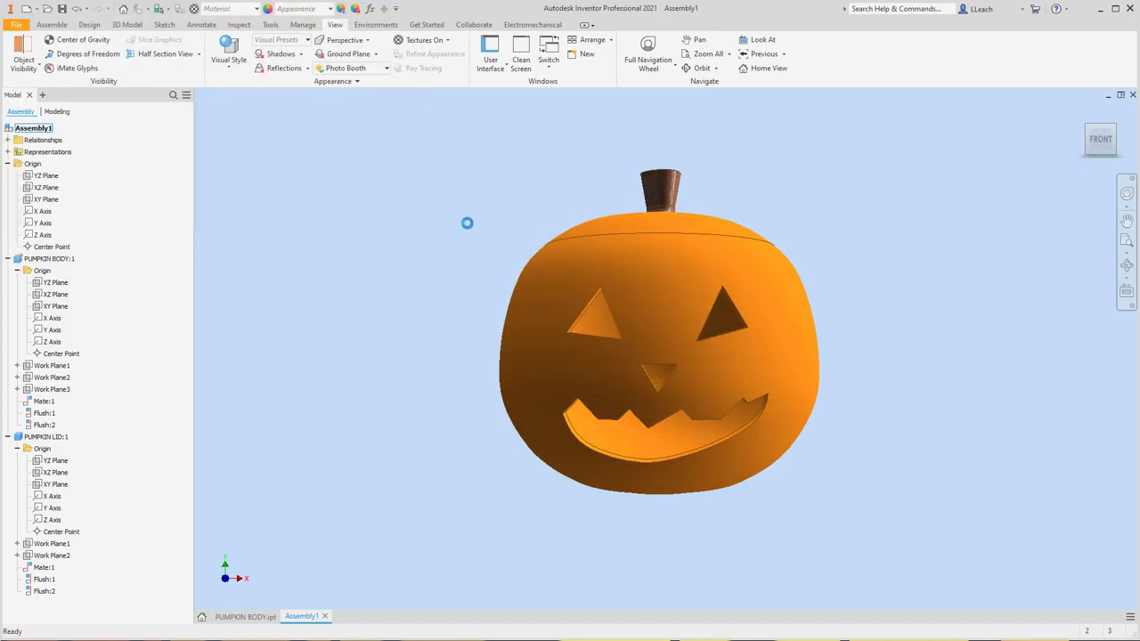